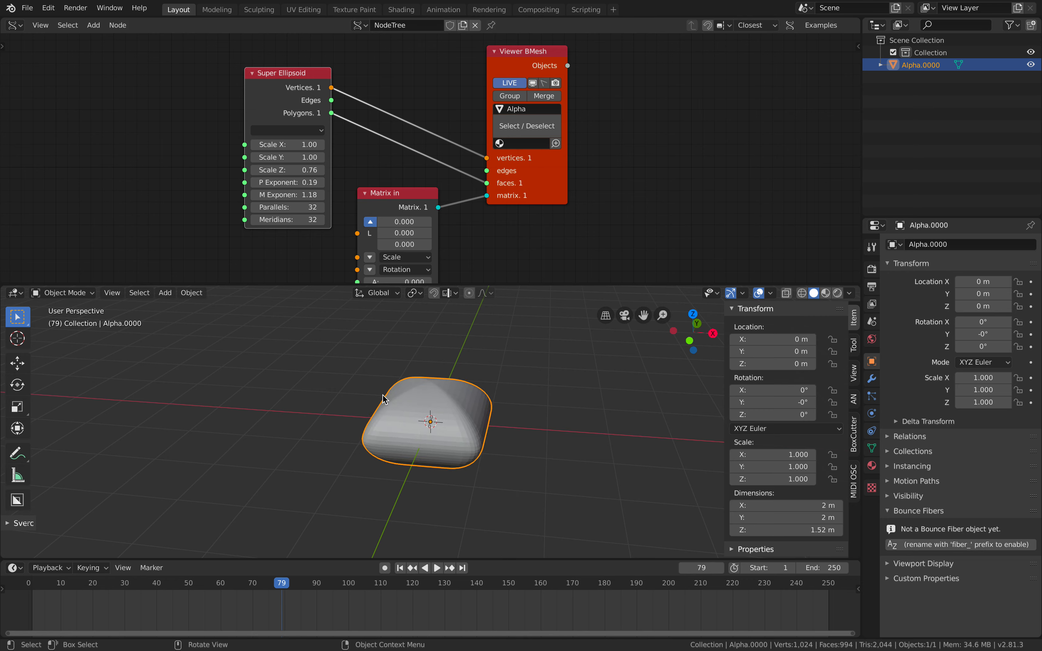
Duplicate the super ellipsoid object and place the copy at about X 2.73 m, Y 0.94 m, Z 0.29 m.
mouse_move(384, 400)
middle_mouse_down()
mouse_move(511, 355)
mouse_move(400, 409)
mouse_move(412, 397)
mouse_move(391, 379)
middle_mouse_up()
key("shift+d")
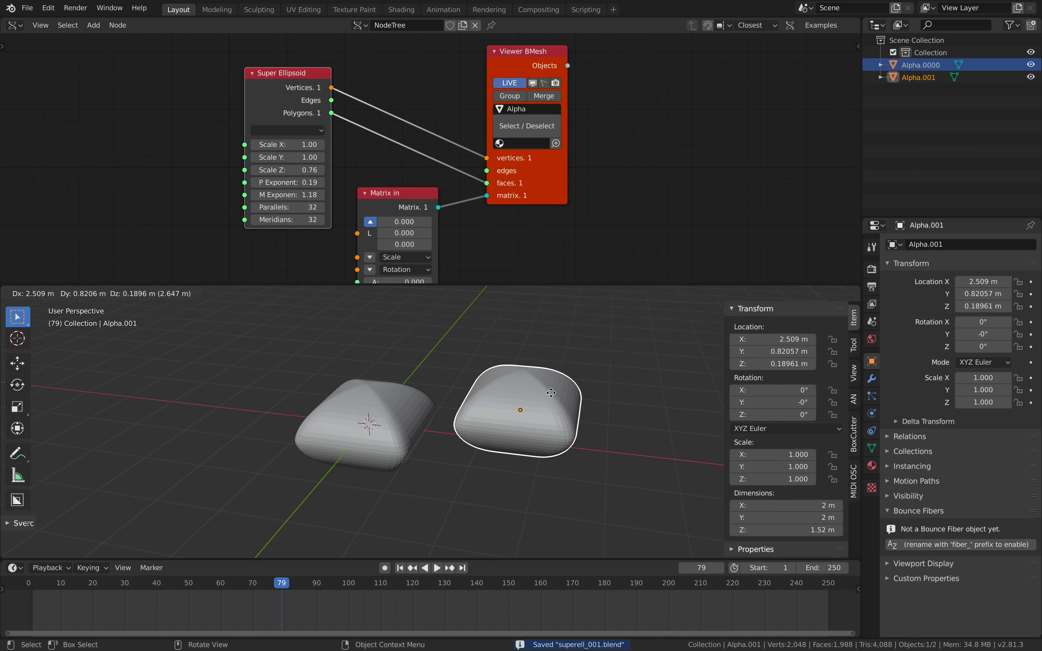
left_click(510, 427)
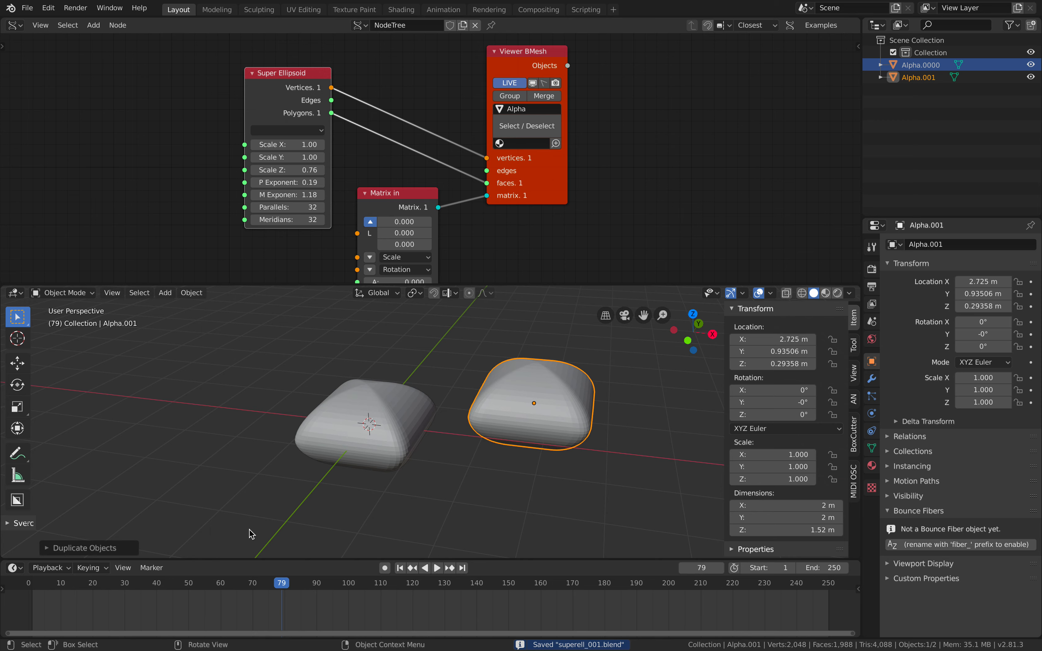
Detach the Matrix in link from Viewer BMesh, try moving the original ellipsoid, and restore the matrix link.
key("space")
left_click_drag(487, 195, 453, 218)
key("space")
left_click_drag(244, 586, 281, 583)
left_click(389, 431)
key("g")
left_click(212, 411)
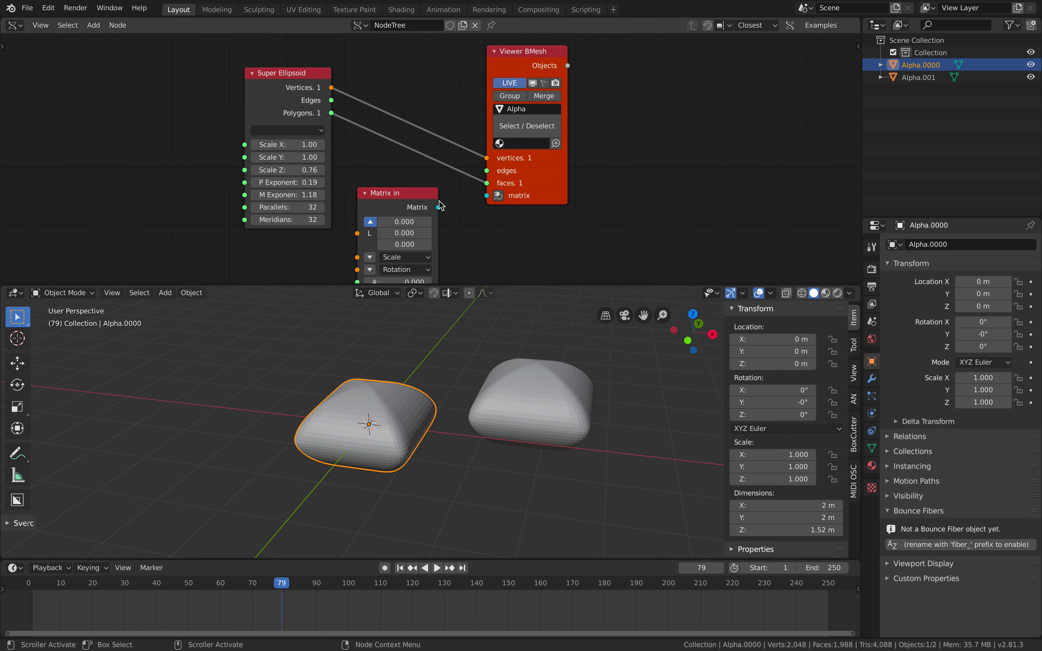
left_click_drag(486, 194, 487, 196)
Save the file and move the copied ellipsoid closer to the original, to about X 2.32 m, Y 0.28 m.
left_click(555, 402)
scroll(551, 411, "down", 2)
middle_click_drag(546, 418, 504, 403)
key("ctrl+s")
key("g")
left_click(457, 439)
key("shift+d")
key("y")
left_click(510, 398)
key("Delete")
Duplicate the copied ellipsoid three times upward along Z to build a stack of four overlapping bodies.
left_click(485, 424)
key("shift+d")
key("z")
left_click(490, 396)
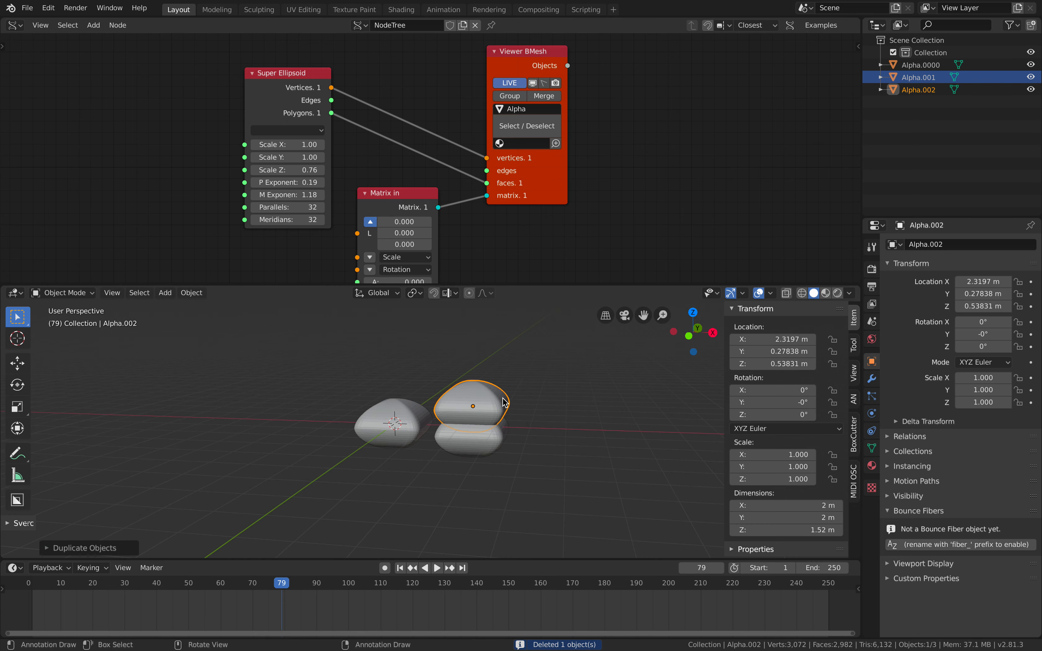
key("shift+d")
key("z")
left_click(497, 364)
key("shift+d")
key("z")
left_click(493, 347)
Select the four stacked ellipsoids and join them into a single object.
middle_click_drag(493, 347, 485, 342)
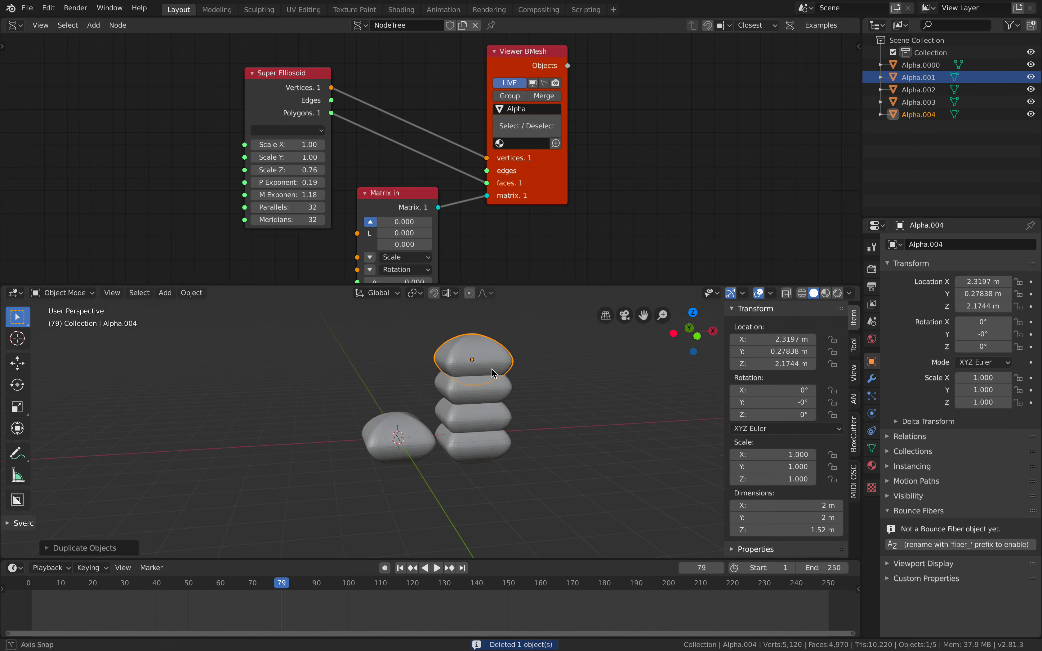
key("a")
key("alt+a")
key("b")
left_click_drag(484, 341, 513, 443)
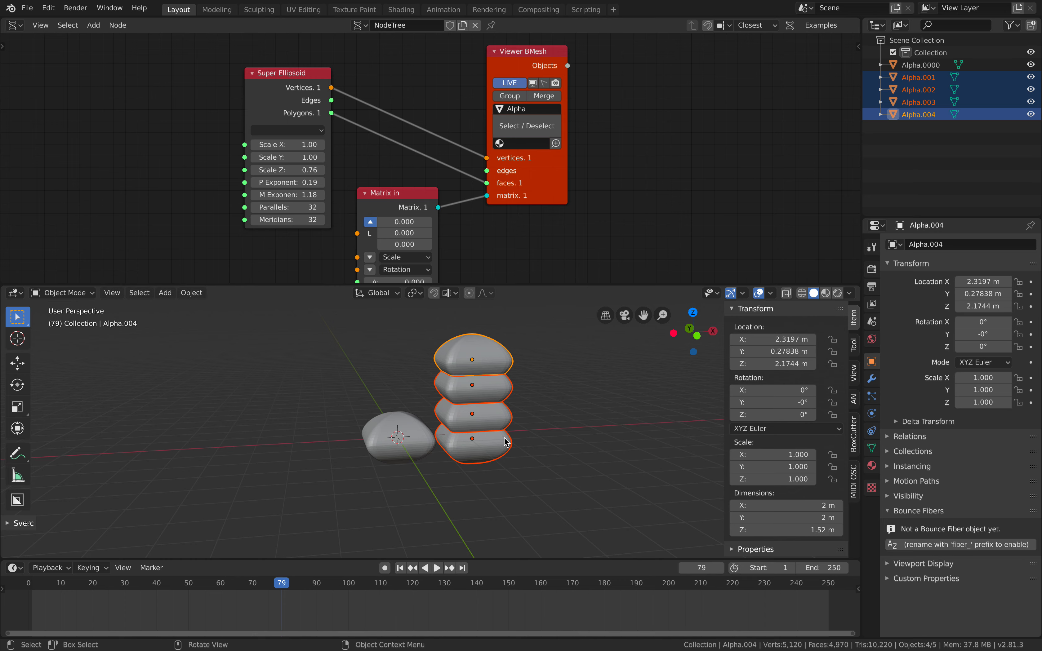
key("ctrl+j")
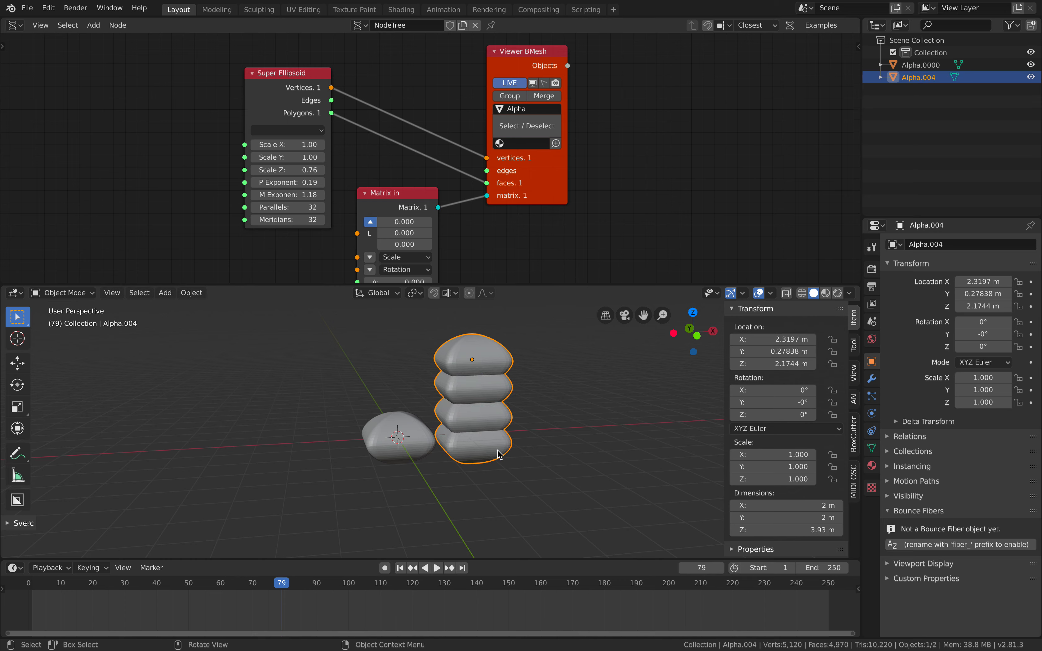
Apply a Voxel Remesh with a 0.1 m voxel size to the joined stack.
left_click(871, 448)
left_click(908, 486)
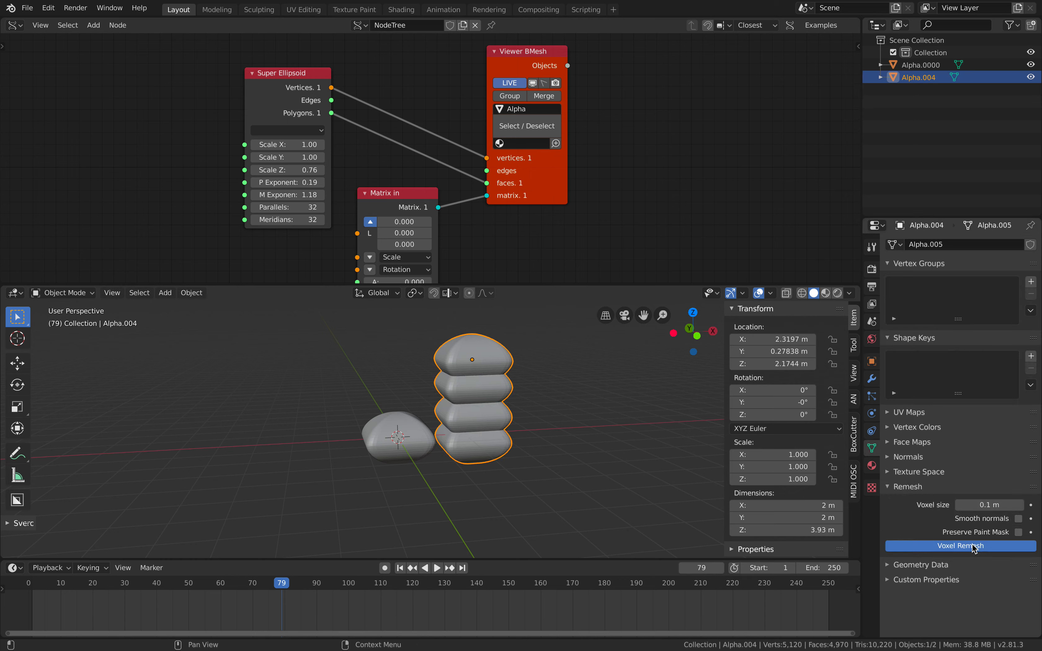
middle_click_drag(544, 424, 472, 456)
scroll(472, 456, "up", 5)
scroll(467, 429, "down", 3)
Delete the remeshed stack from the scene.
key("r")
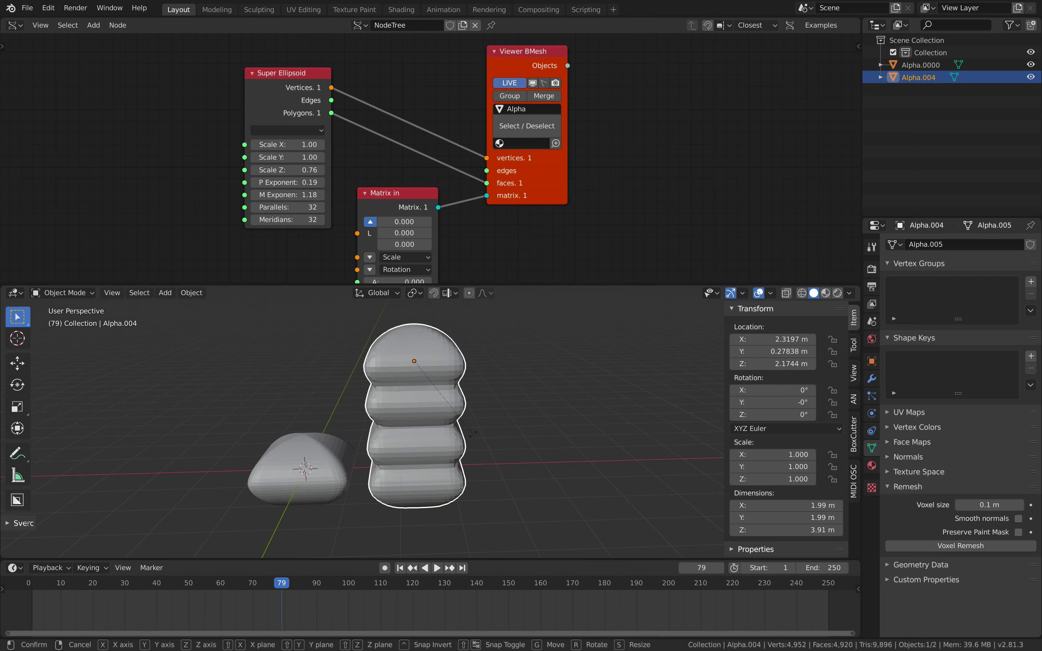
left_click(473, 452)
key("x")
left_click(495, 454)
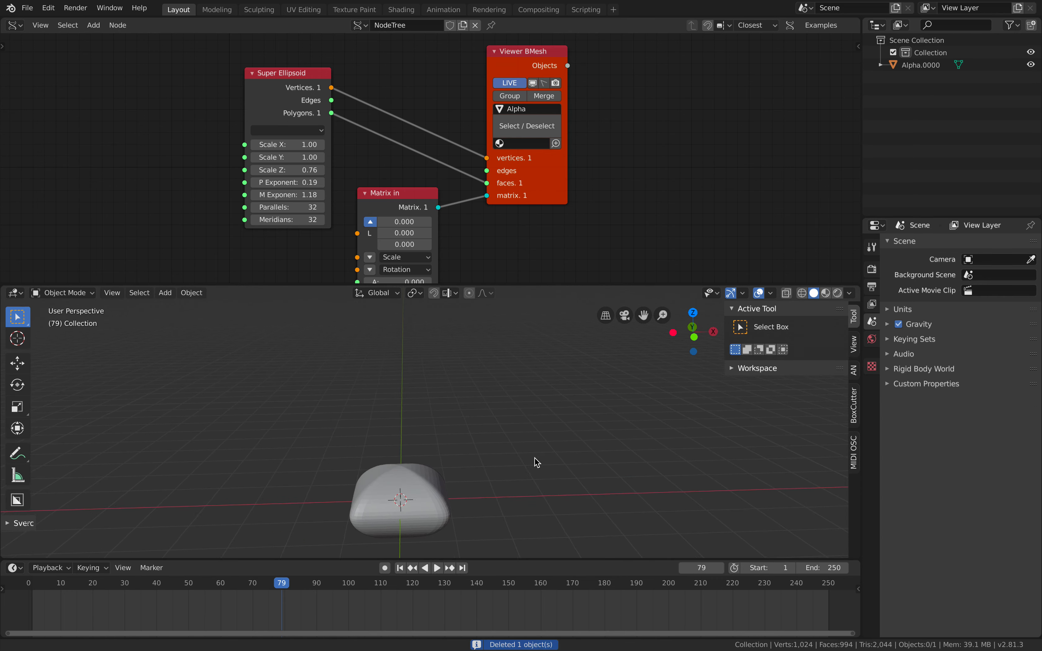
Save the file and reposition the Viewer BMesh and Matrix in nodes further from the Super Ellipsoid node.
key("ctrl+s")
middle_click_drag(448, 451, 467, 422)
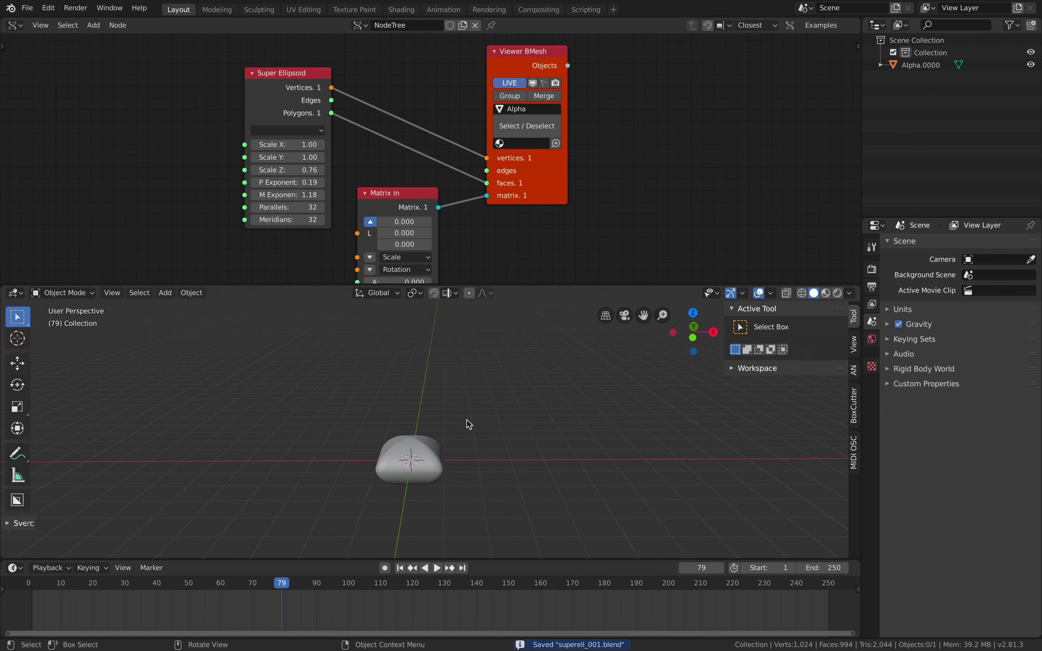
left_click_drag(542, 184, 580, 153)
left_click_drag(397, 201, 399, 186)
Try the Star preset on the Super Ellipsoid node and switch it to the Star Ball preset.
left_click(287, 130)
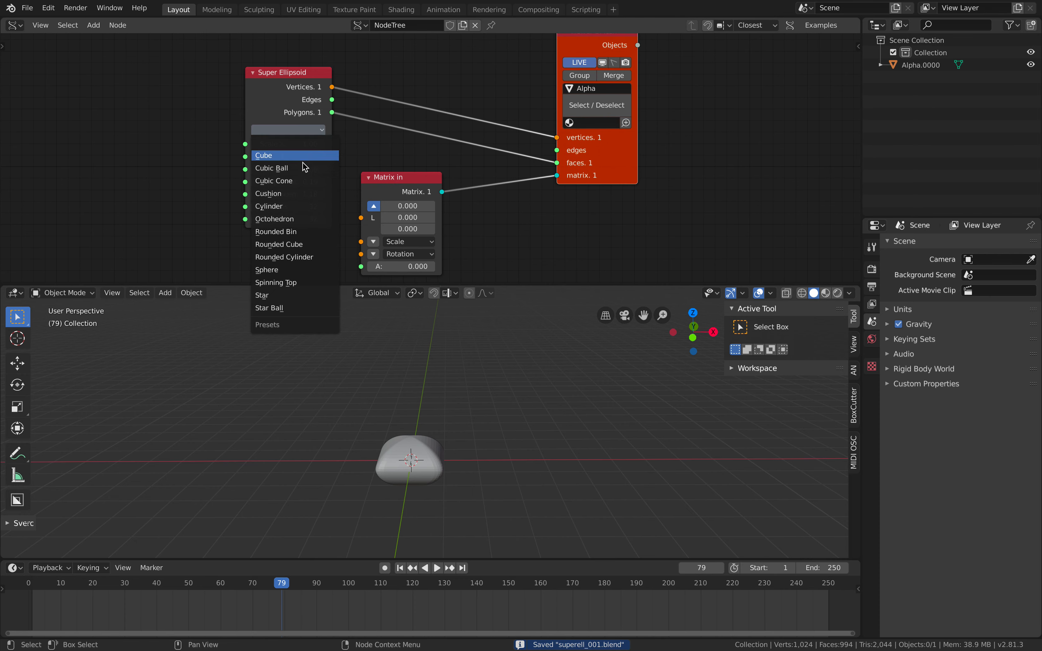
left_click(284, 295)
middle_click_drag(453, 416, 379, 437)
left_click(285, 130)
left_click(300, 309)
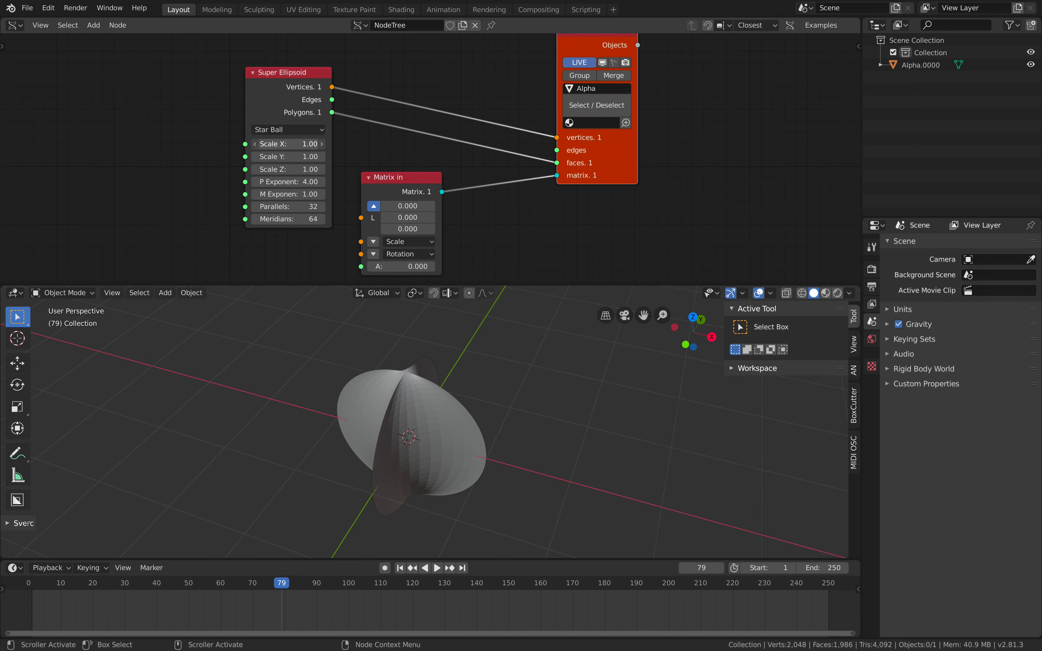
Try a different Scale X on the Super Ellipsoid and set it back to 1.
left_click_drag(295, 144, 266, 182)
left_click(295, 144)
type("1")
key("Return")
Set the Super Ellipsoid's P Exponent to 1.72 and its Parallels to 12.
mouse_move(402, 357)
middle_mouse_down()
mouse_move(494, 340)
mouse_move(496, 293)
mouse_move(411, 358)
middle_mouse_up()
left_click_drag(297, 184, 259, 207)
middle_click_drag(439, 448, 468, 421)
Rearrange the Viewer BMesh and Matrix in nodes in the node tree.
left_click_drag(618, 167, 682, 139)
left_click(420, 175)
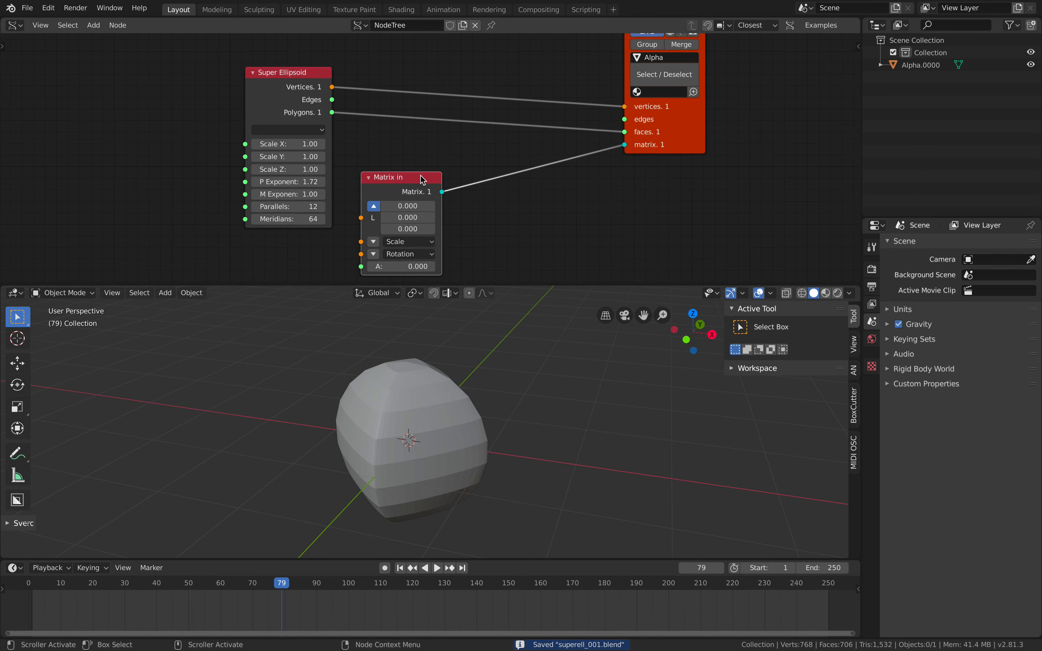
left_click_drag(422, 180, 500, 166)
middle_click_drag(530, 421, 535, 421)
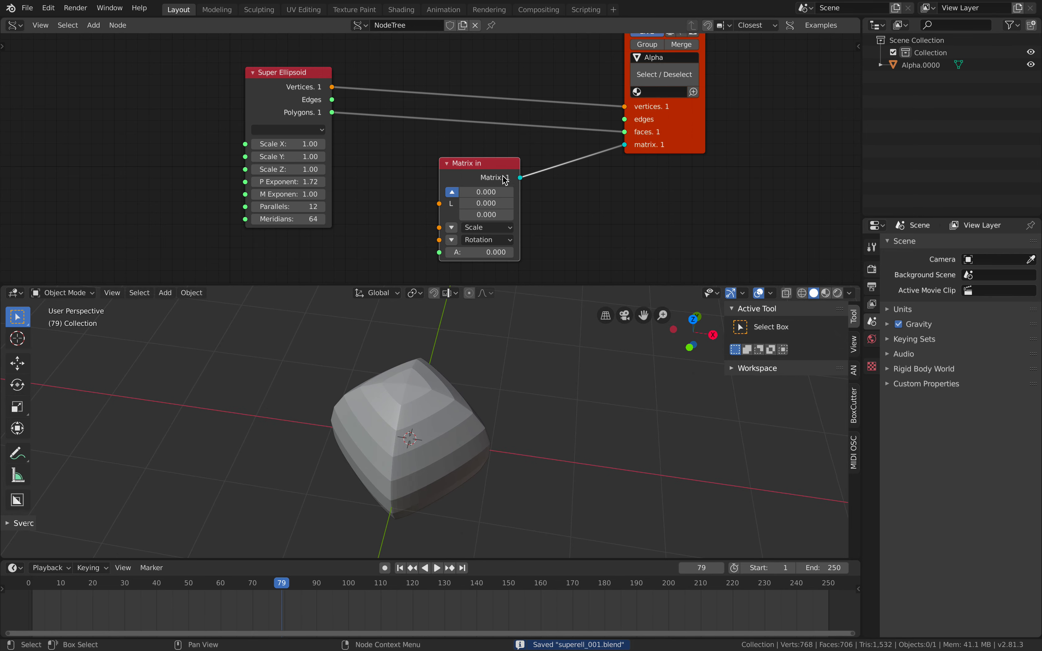
left_click_drag(502, 176, 466, 175)
middle_click_drag(466, 175, 448, 182)
left_click_drag(632, 156, 627, 147)
middle_click_drag(600, 155, 521, 182)
mouse_move(604, 162)
left_mouse_down()
mouse_move(567, 162)
mouse_move(601, 165)
left_mouse_up()
left_click_drag(584, 164, 553, 191)
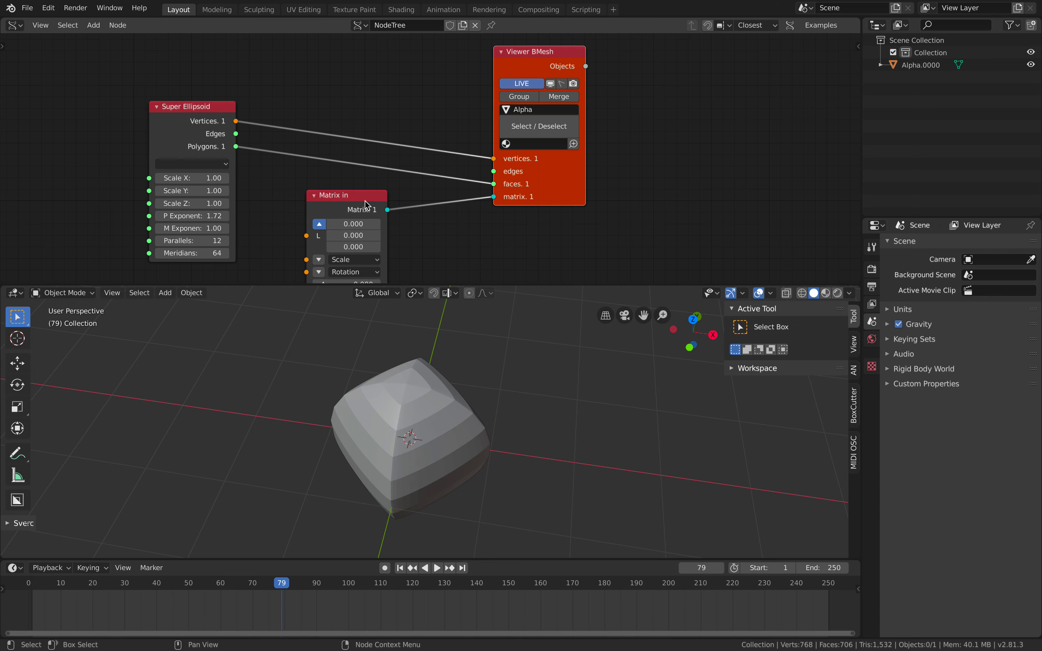
Spread the Super Ellipsoid, Matrix in and Viewer BMesh nodes apart to open a gap before Matrix in.
left_click_drag(364, 201, 363, 204)
scroll(375, 215, "down", 1)
middle_click_drag(361, 194, 365, 186)
left_click_drag(371, 189, 413, 195)
left_click_drag(525, 183, 549, 174)
left_click_drag(229, 113, 185, 109)
middle_click_drag(391, 197, 400, 183)
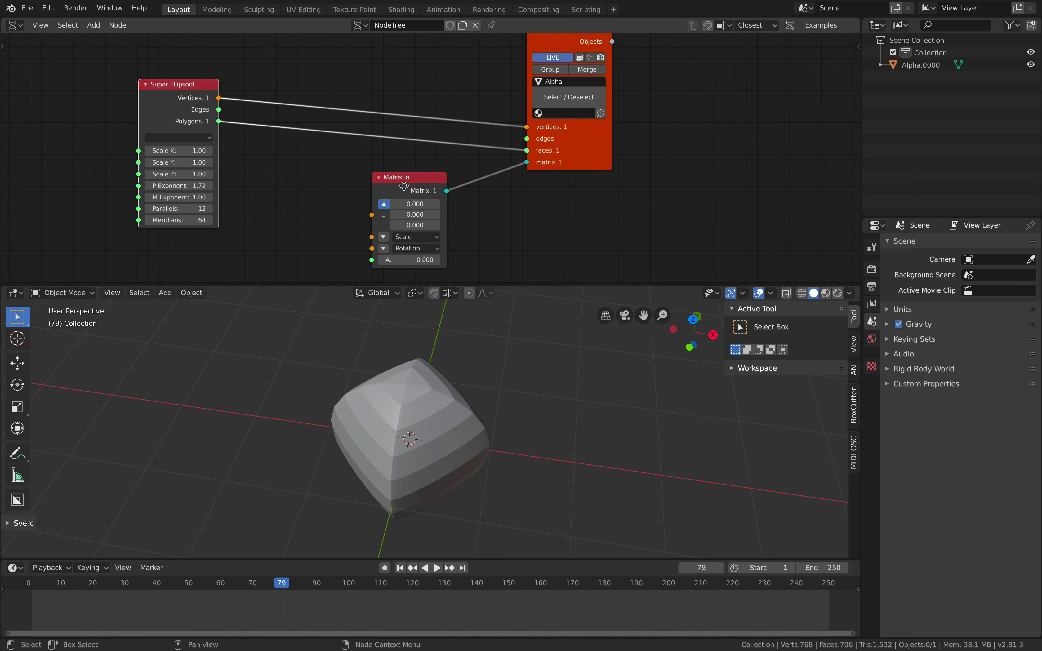
left_click_drag(400, 183, 449, 189)
Add a Plane MK2 node and connect its Vertices output to the location input of Matrix in.
middle_click_drag(303, 191, 310, 182)
key("shift+a")
left_click(309, 184)
type("plane")
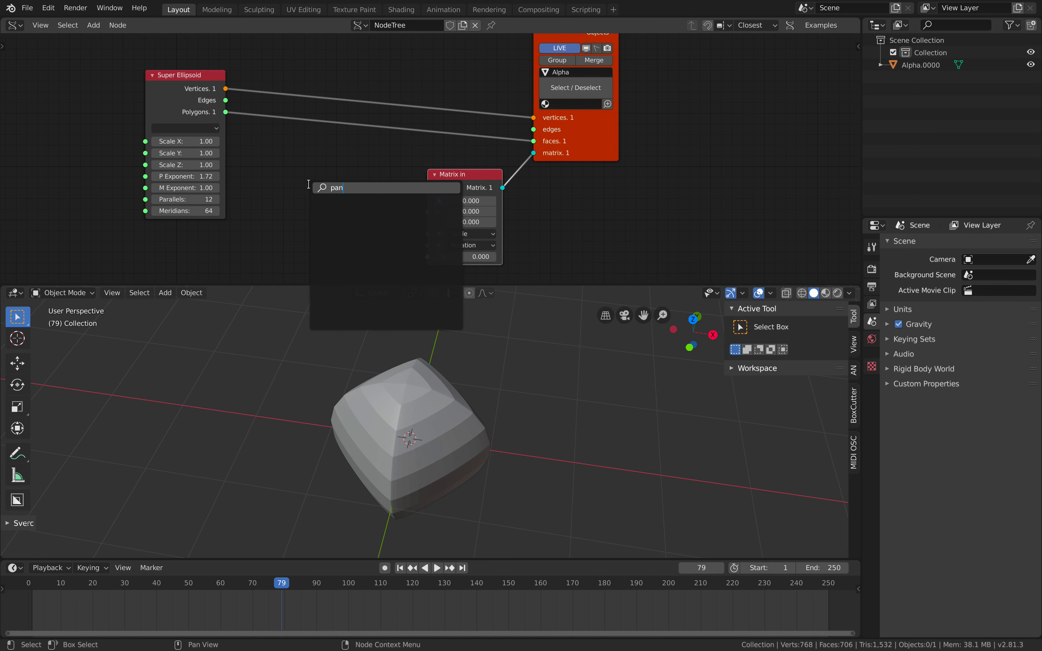
key("Return")
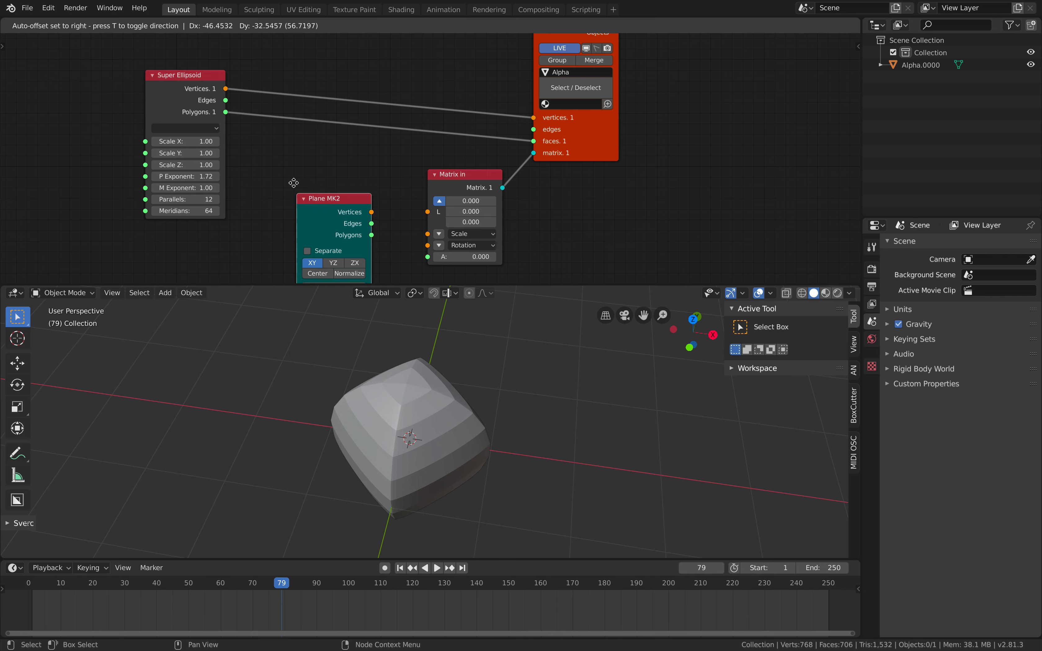
left_click(289, 170)
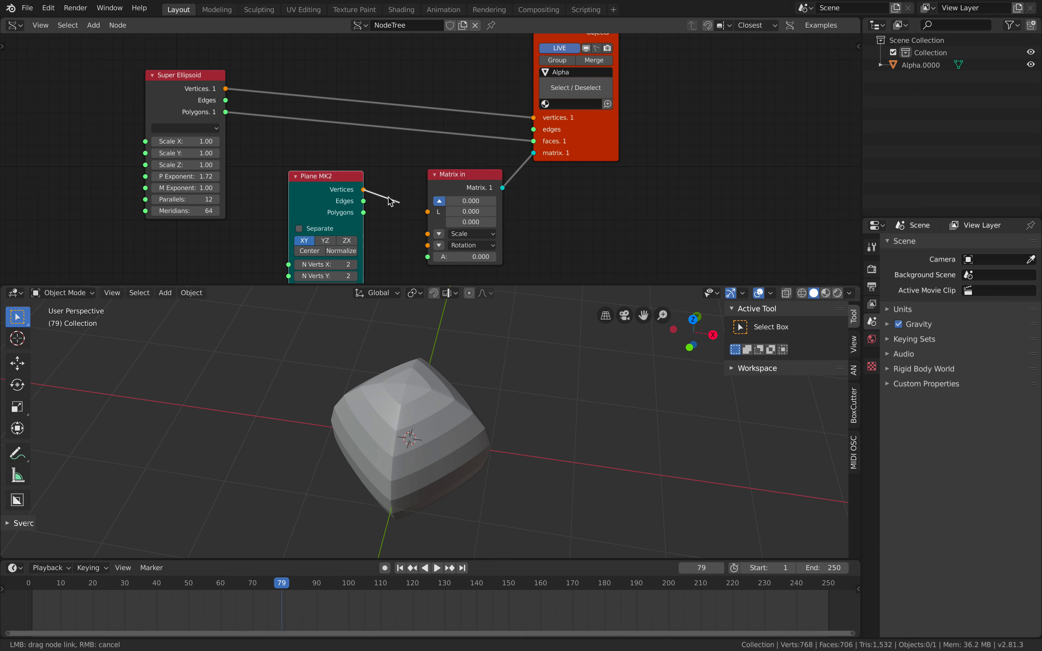
left_click_drag(425, 215, 427, 212)
middle_click_drag(435, 327, 439, 379)
Set the Plane MK2 node's N Verts X and N Verts Y to 4 and save the file.
left_click(352, 264)
left_click(352, 264)
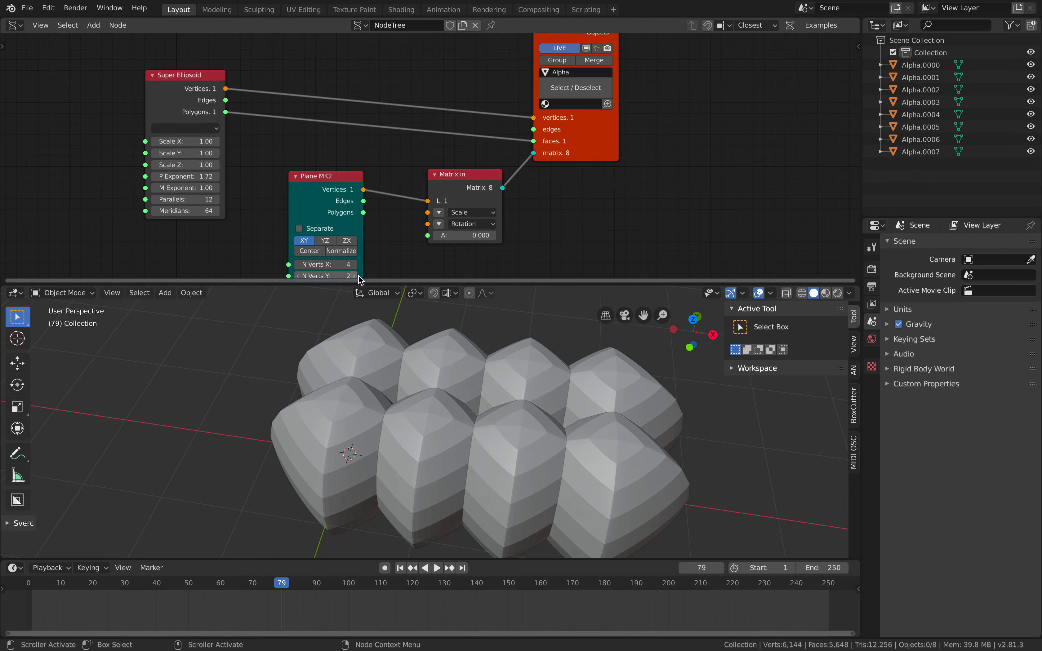
left_click(354, 275)
left_click(354, 276)
scroll(458, 351, "down", 2)
middle_click_drag(510, 392, 379, 378, "shift")
key("ctrl+s")
Check the generated ellipsoids as separate objects and enable Merge on Viewer BMesh to combine them.
left_click(438, 424)
key("a")
key("alt+a")
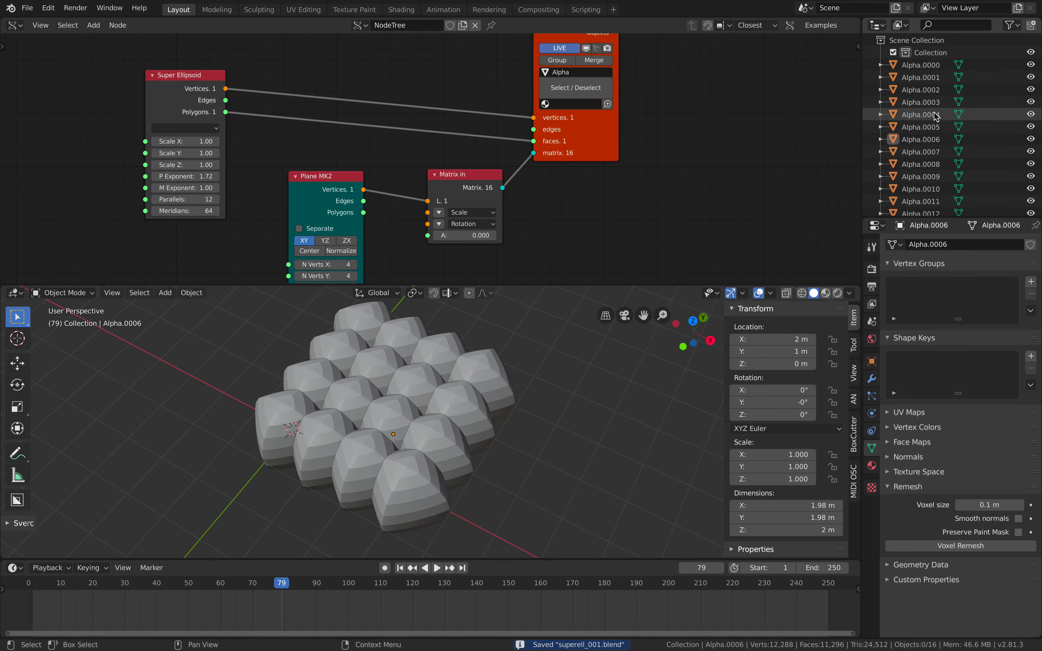
middle_click_drag(685, 172, 676, 191)
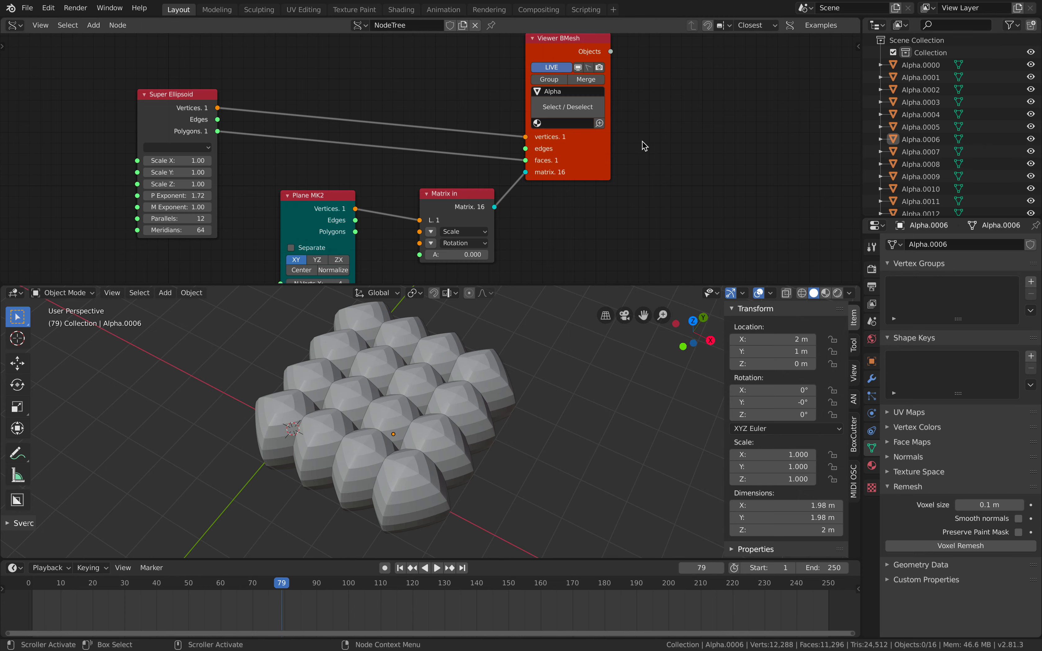
left_click(583, 80)
Duplicate the merged ellipsoid grid about 6.63 m along X.
middle_click_drag(474, 371, 459, 394)
left_click(459, 394)
scroll(461, 413, "down", 3)
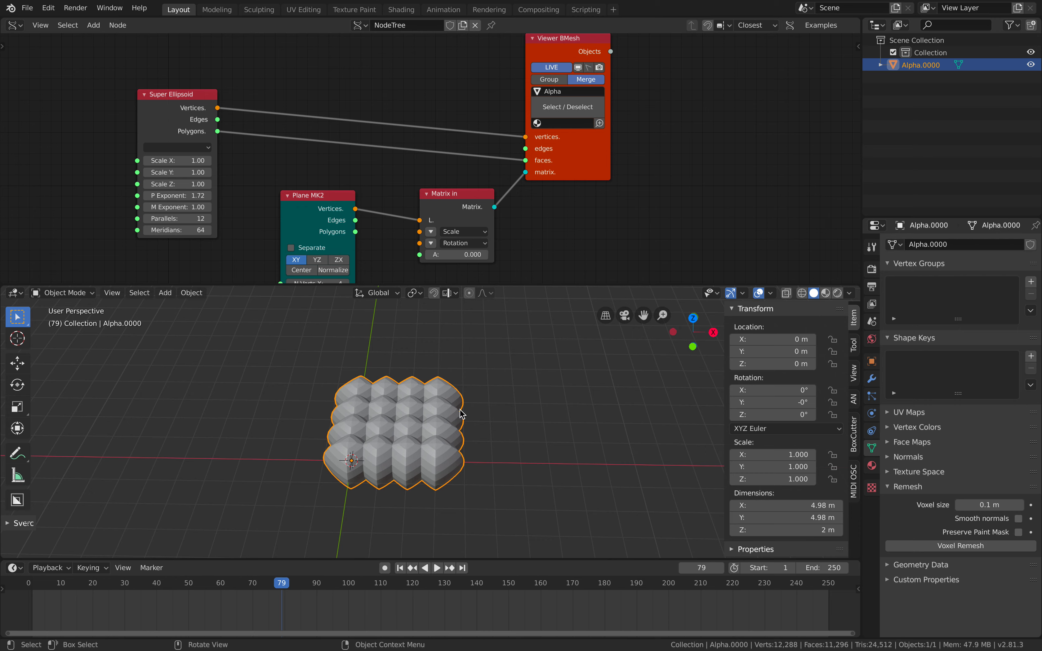
key("shift+d")
key("x")
left_click(530, 395)
scroll(512, 424, "up", 3)
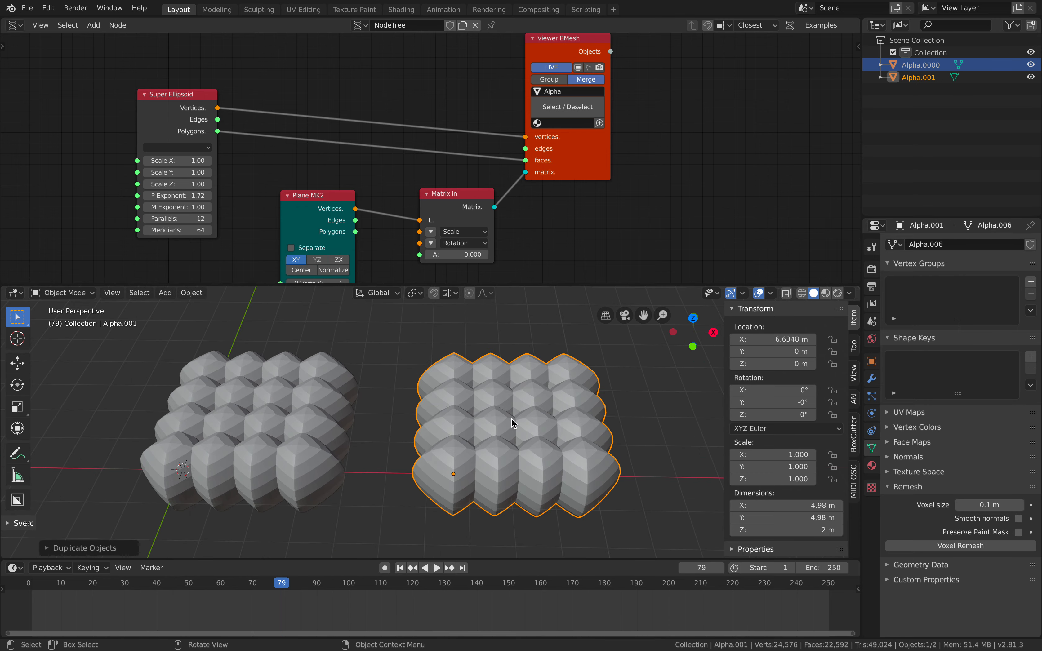
Apply a Voxel Remesh with a 0.1 m voxel size to the duplicated grid and inspect its surface.
left_click(936, 546)
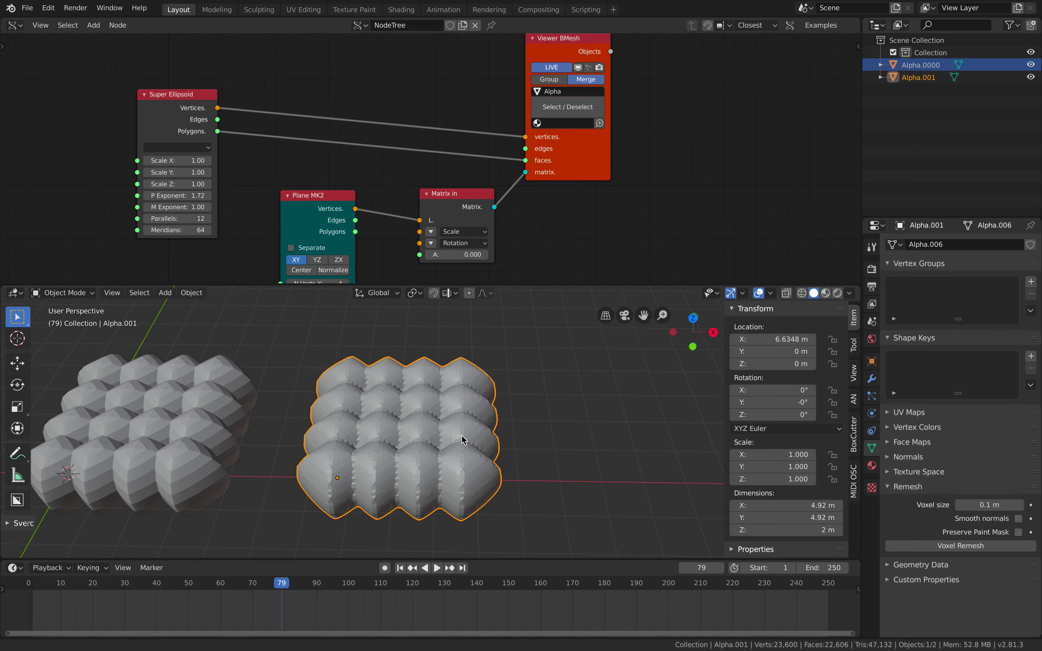
scroll(461, 435, "up", 4)
scroll(487, 519, "down", 2)
Delete the remeshed grid copy.
key("x")
left_click(554, 459)
scroll(548, 433, "down", 3)
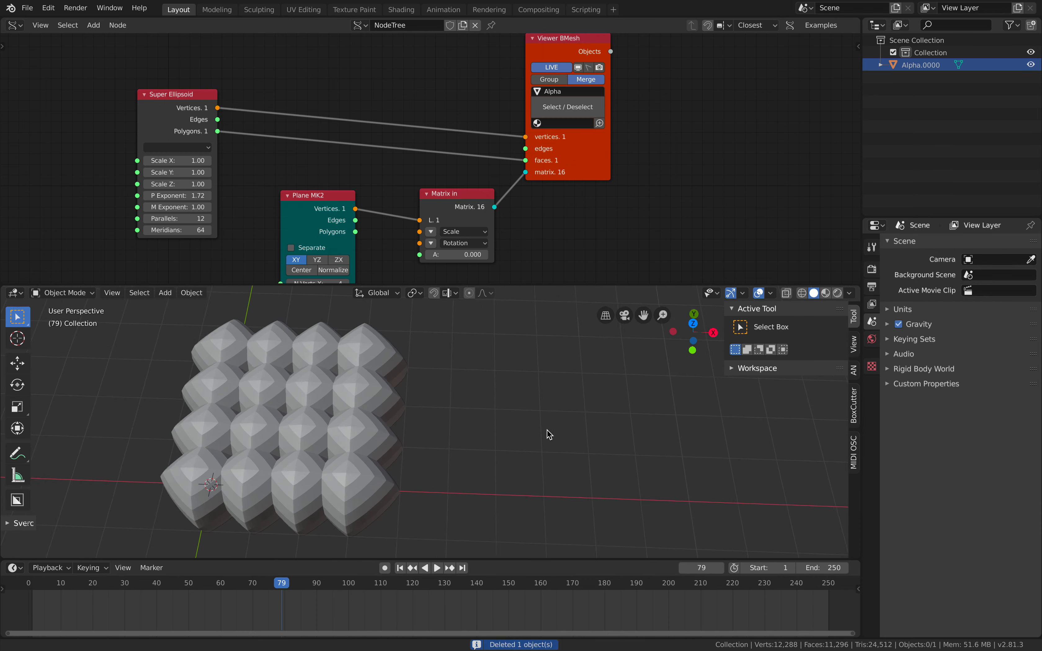
Set the Super Ellipsoid's Meridians to 12 and P Exponent to 2.86, saving the file before and after.
scroll(658, 435, "up", 5)
key("ctrl+s")
middle_click_drag(373, 199, 434, 160)
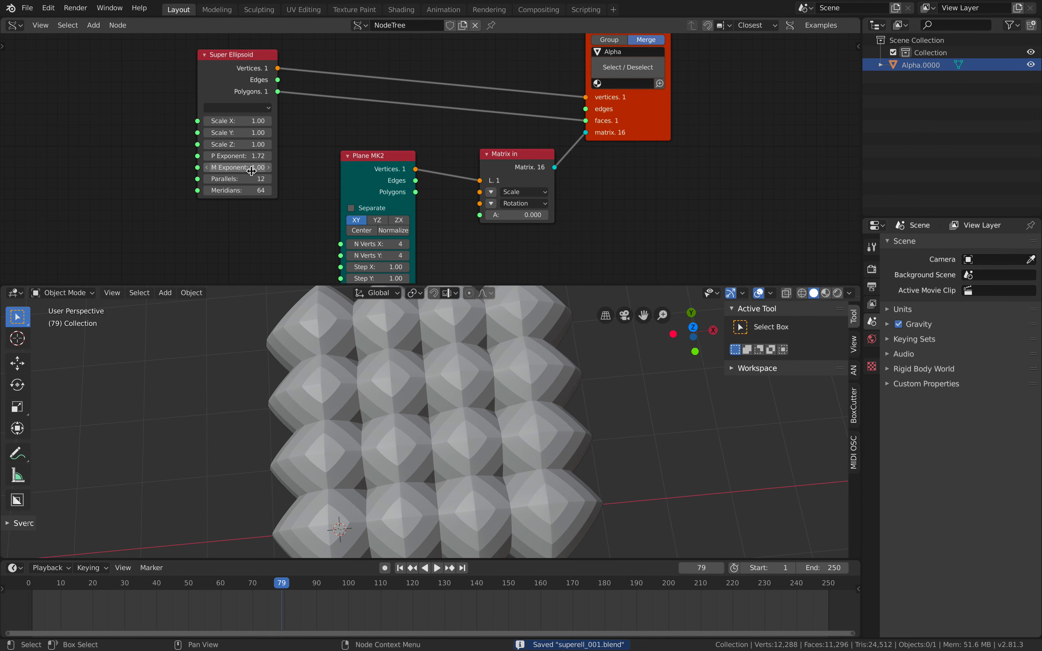
left_click_drag(238, 190, 284, 158)
middle_click_drag(430, 431, 433, 340)
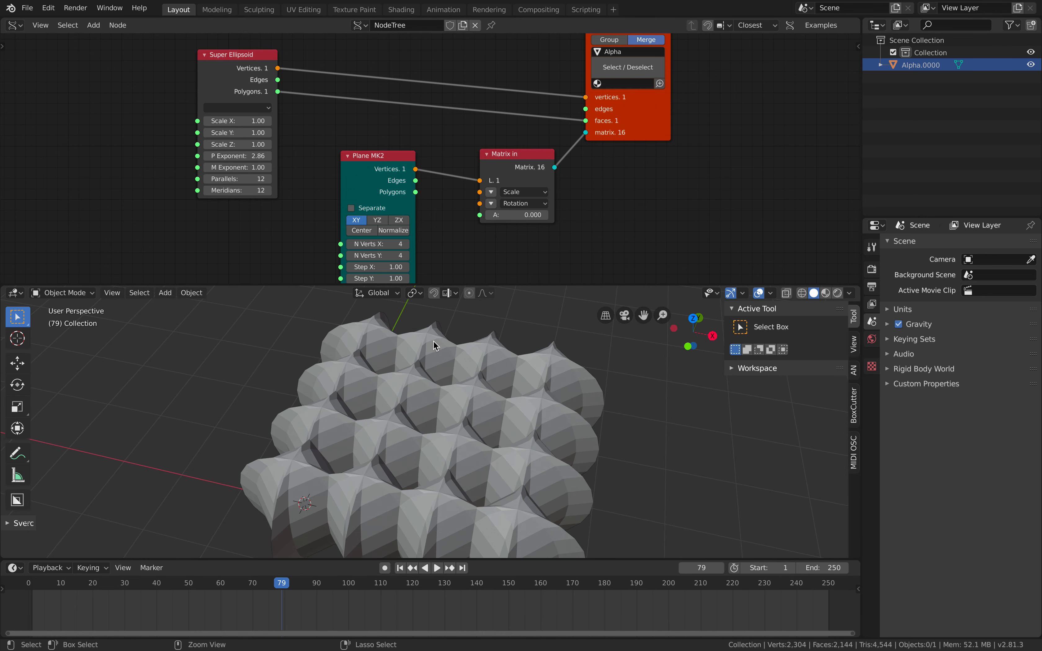
key("ctrl+s")
Replace the Plane MK2 node with a Polygon Grid node whose Centers output feeds Matrix in's location input.
left_click_drag(373, 157, 391, 156)
key("x")
key("shift+a")
left_click(356, 164)
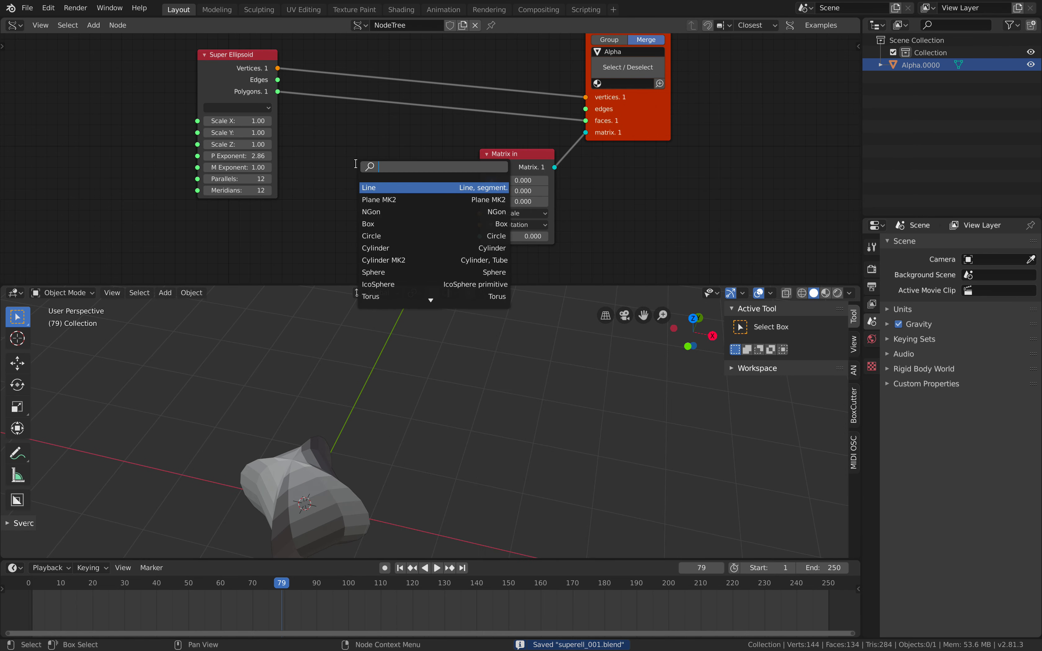
type("hex")
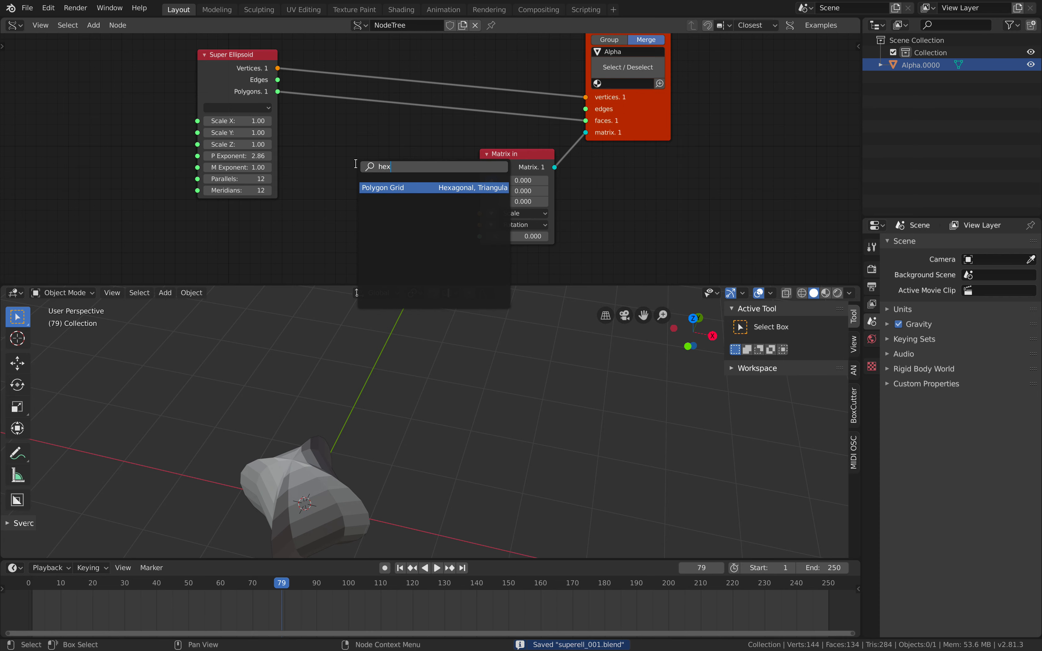
key("Return")
left_click(354, 151)
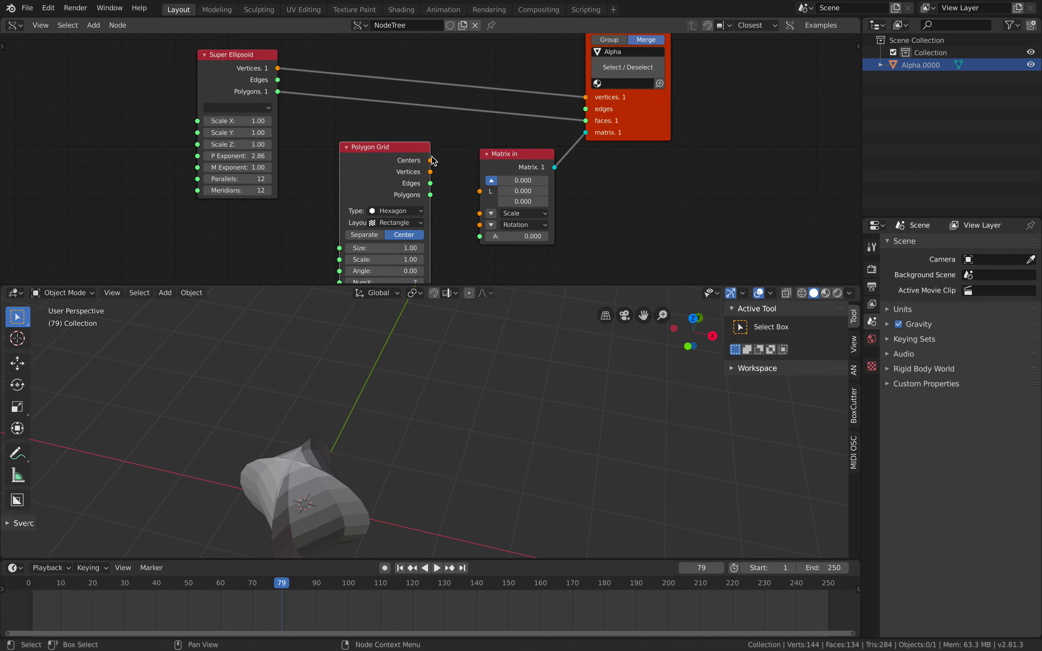
left_click_drag(465, 186, 479, 180)
middle_click_drag(448, 435, 361, 390)
Set the Polygon Grid's layout to Triangle.
middle_click_drag(393, 227, 371, 181)
left_click(371, 181)
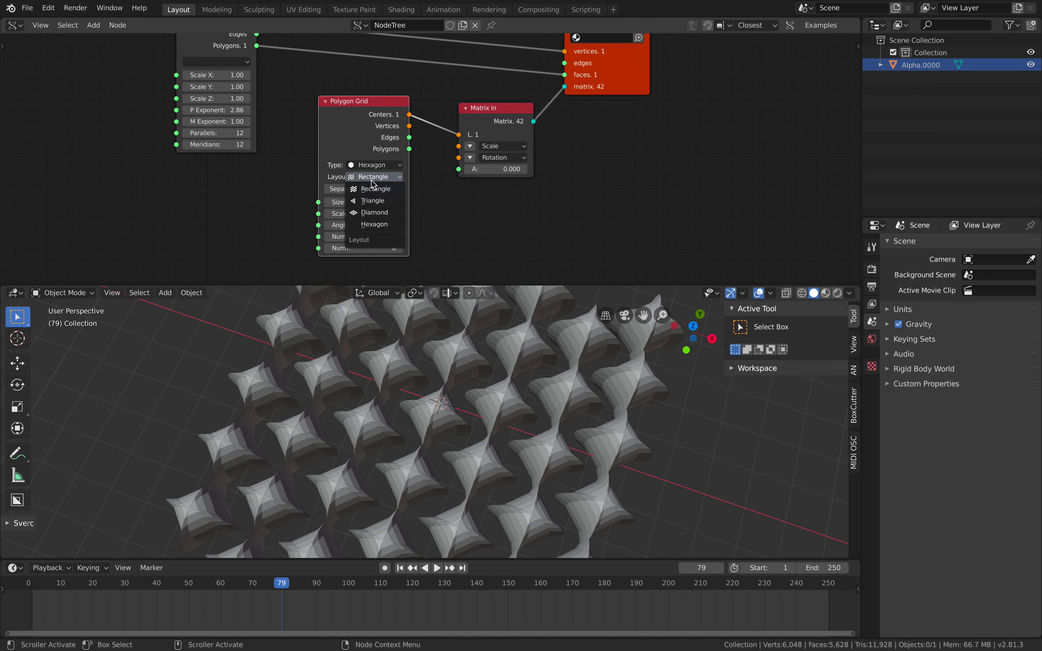
left_click(377, 201)
middle_click_drag(465, 379, 423, 191)
middle_click_drag(424, 319, 351, 236)
Set the Super Ellipsoid's P Exponent to 1.81 and apply the Spinning Top preset.
middle_click_drag(250, 140, 257, 197)
left_click_drag(246, 167, 200, 167)
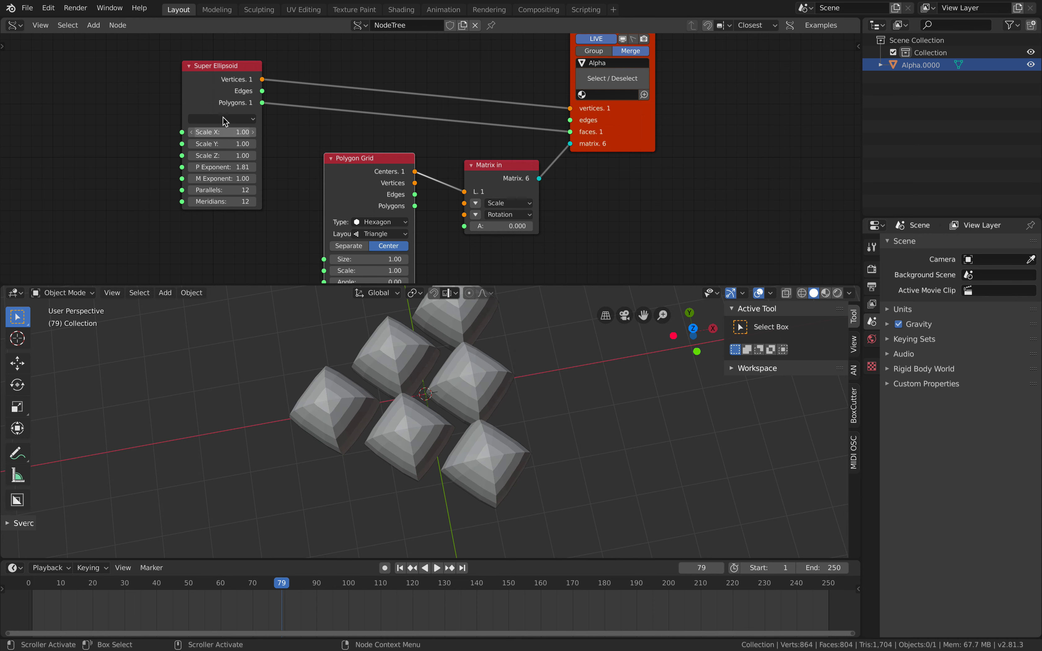
left_click(232, 119)
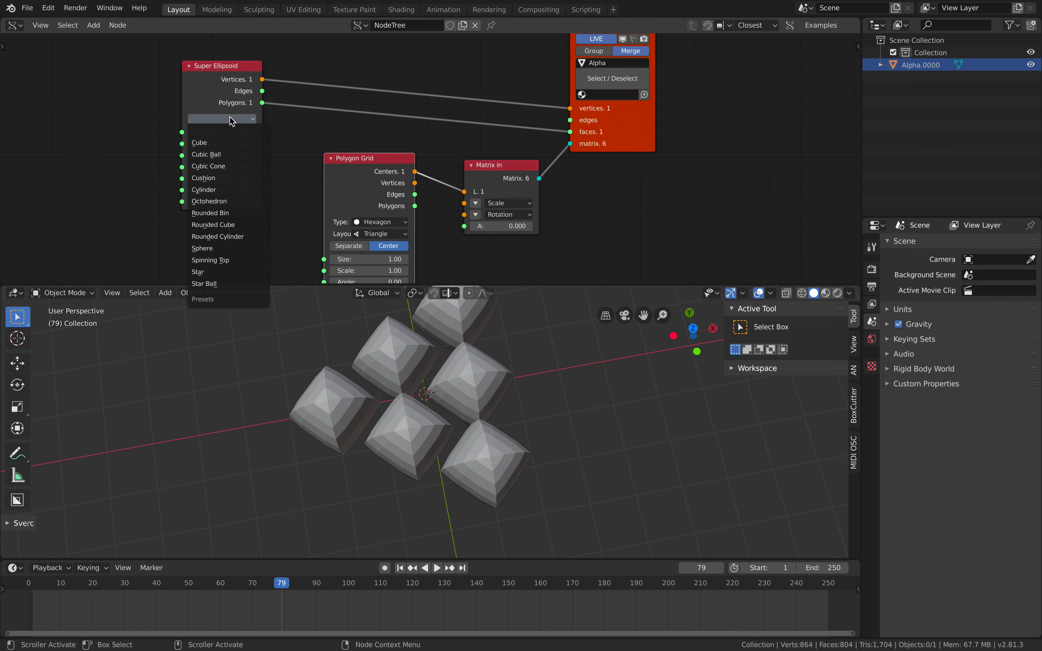
left_click(237, 260)
middle_click_drag(434, 443, 427, 378)
scroll(425, 356, "up", 2)
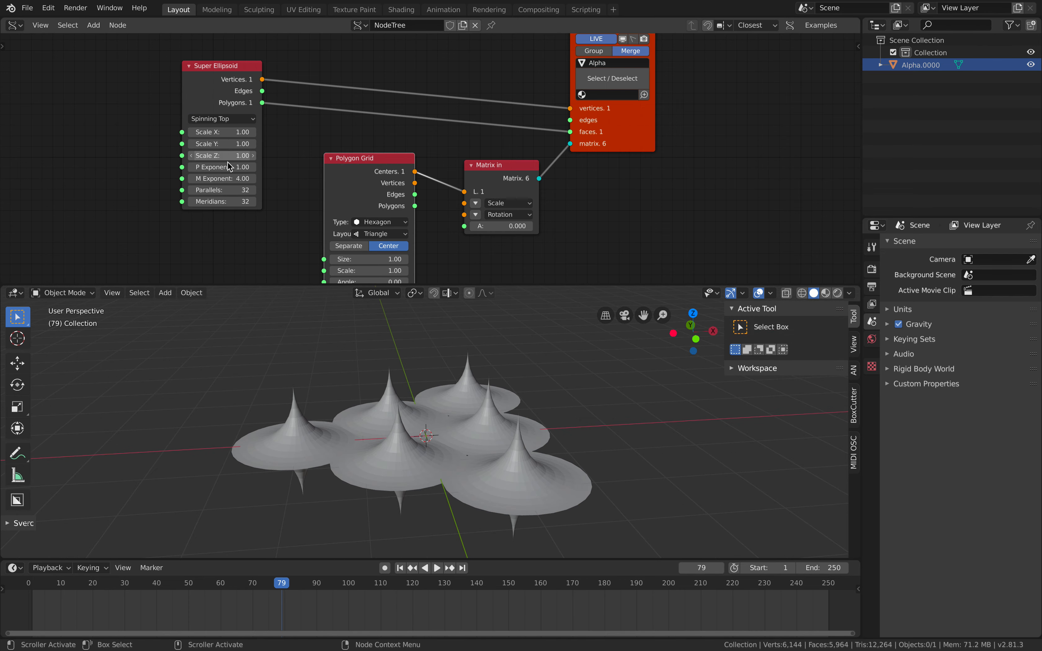
Reshape the Super Ellipsoid with P Exponent 1.42 and M Exponent 1.54, shifting its node slightly aside.
mouse_move(230, 171)
left_mouse_down()
mouse_move(202, 178)
mouse_move(241, 178)
left_mouse_up()
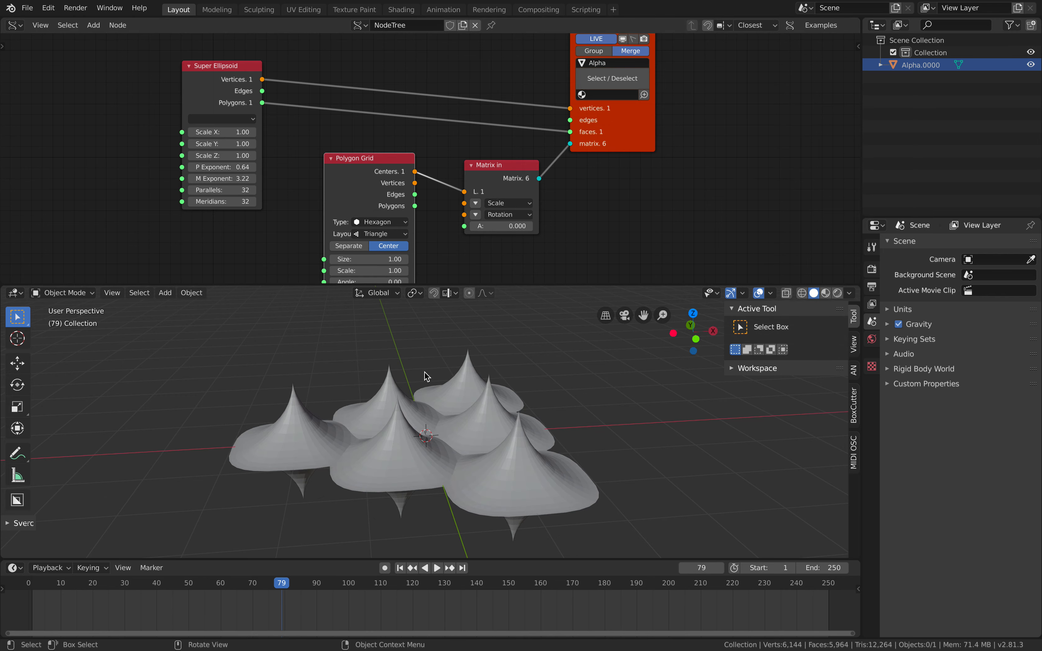
middle_click_drag(425, 377, 426, 413)
left_click_drag(212, 83, 238, 88)
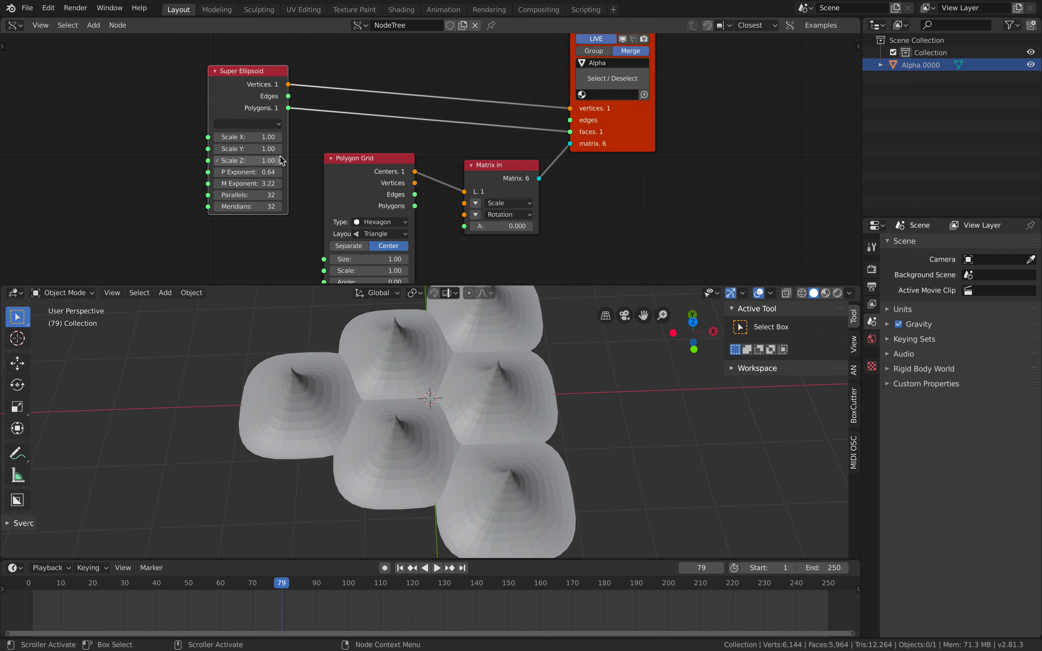
middle_click_drag(298, 154, 303, 154)
left_click_drag(268, 170, 242, 182)
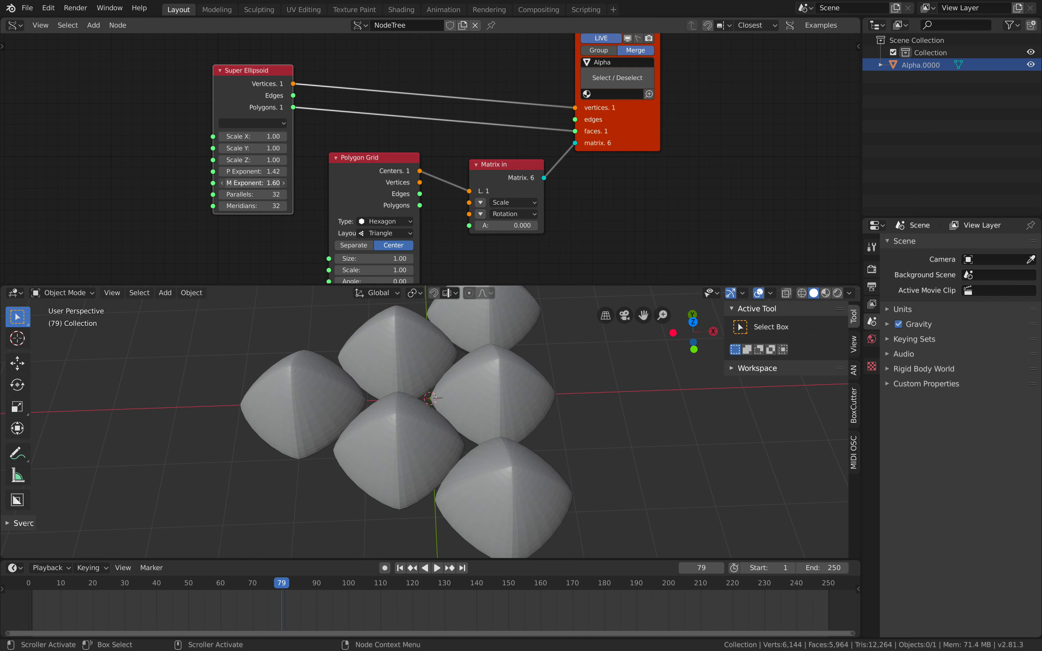
Replace the Polygon Grid node with a Vector P Field node whose verts output feeds Matrix in's location input.
left_click_drag(347, 154, 339, 157)
middle_click_drag(394, 184, 342, 158)
key("x")
key("shift+a")
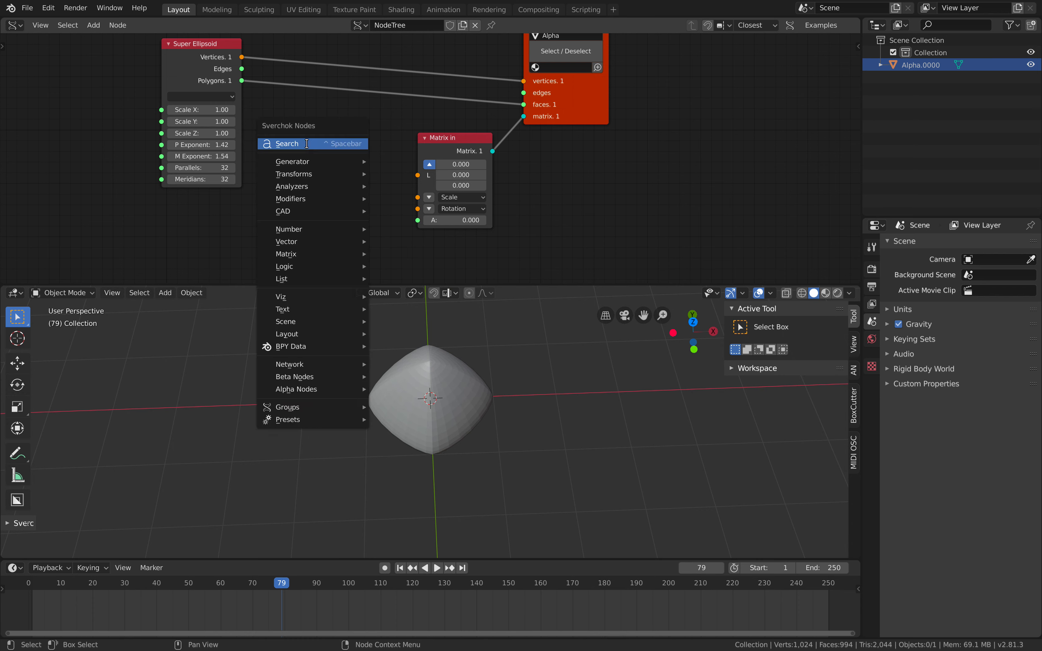
left_click(307, 137)
type("vector p")
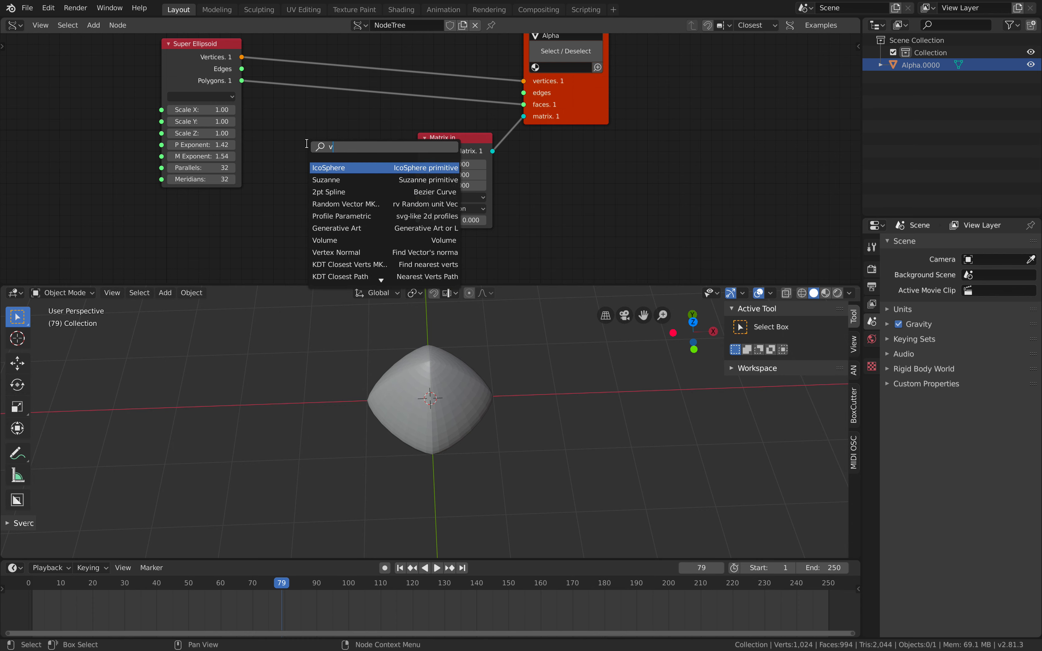
key("Down")
key("Down")
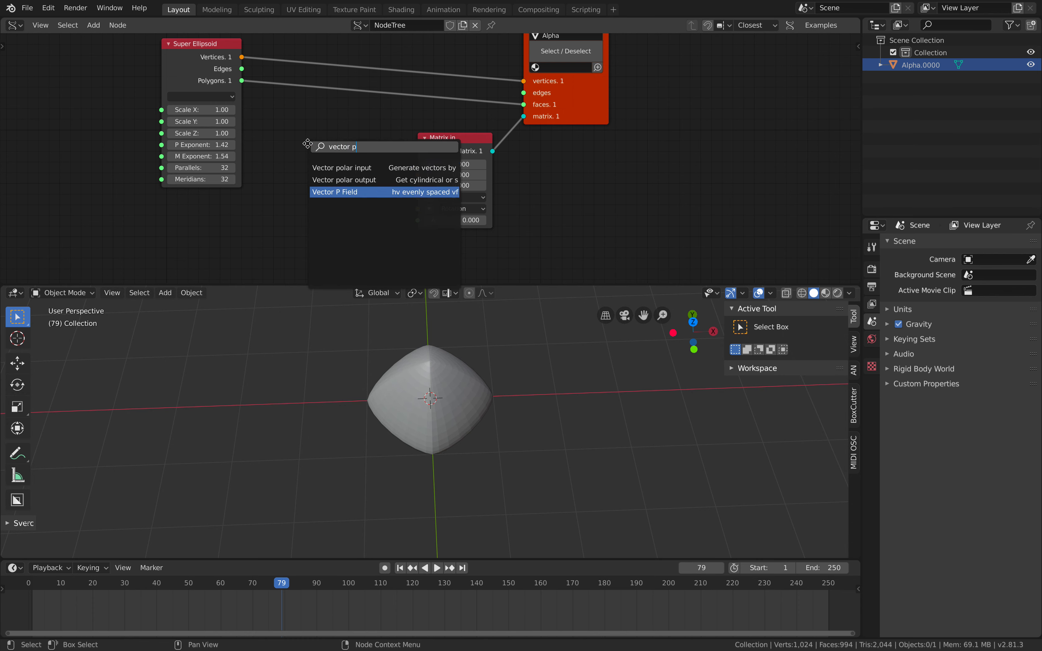
key("Return")
left_click(307, 143)
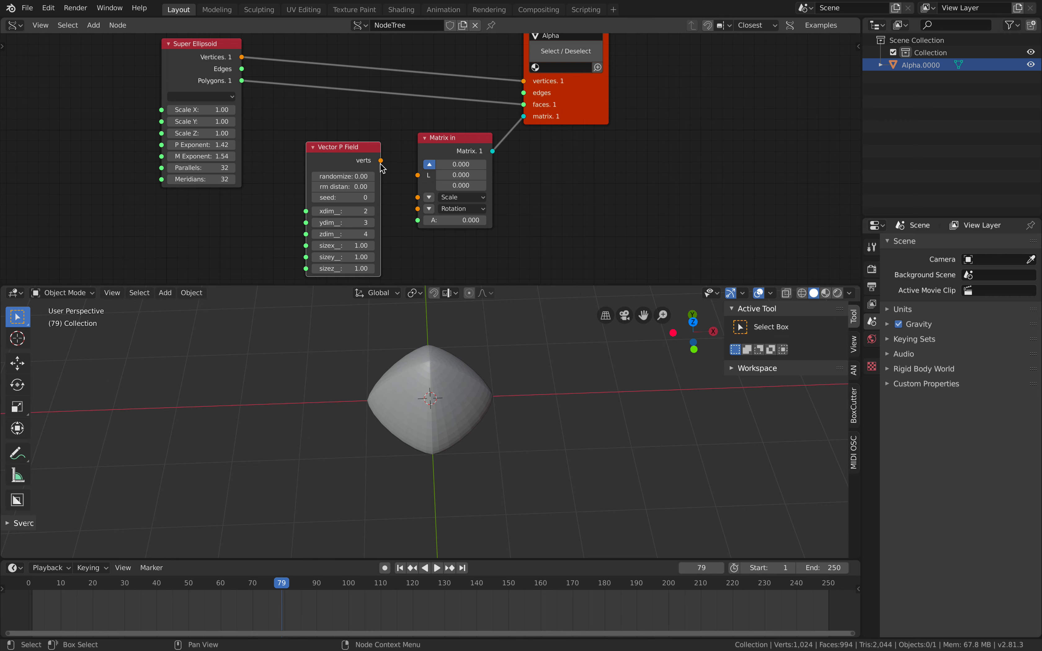
left_click_drag(419, 180, 418, 176)
Set the Vector P Field's x, y and z dimensions to 4 and reposition the Super Ellipsoid and viewer nodes.
middle_click_drag(479, 373, 437, 297)
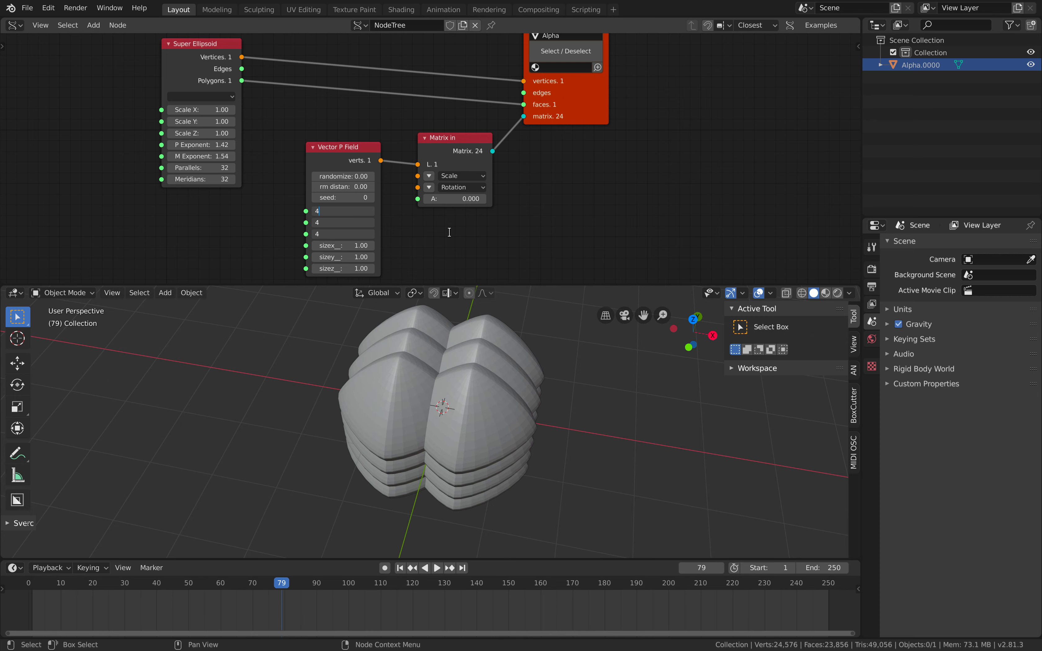
key("Return")
left_click_drag(209, 52, 224, 63)
left_click_drag(575, 107, 584, 115)
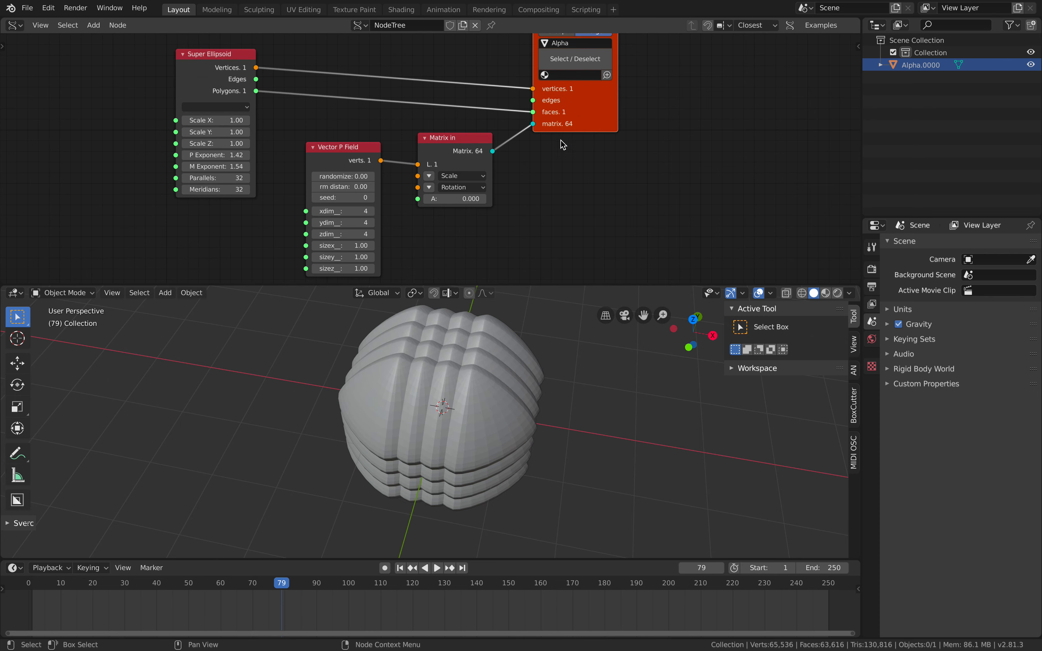
Set the Vector P Field's x, y and z dimensions to 3 and the Super Ellipsoid's Parallels and Meridians to 12.
middle_click_drag(562, 182, 566, 183)
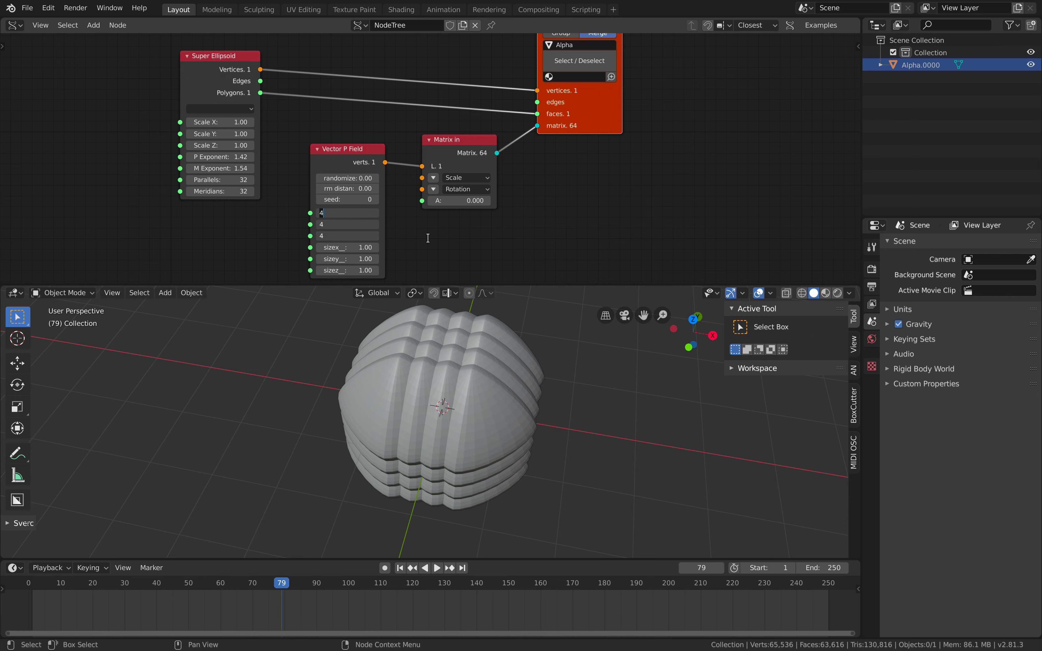
key("Return")
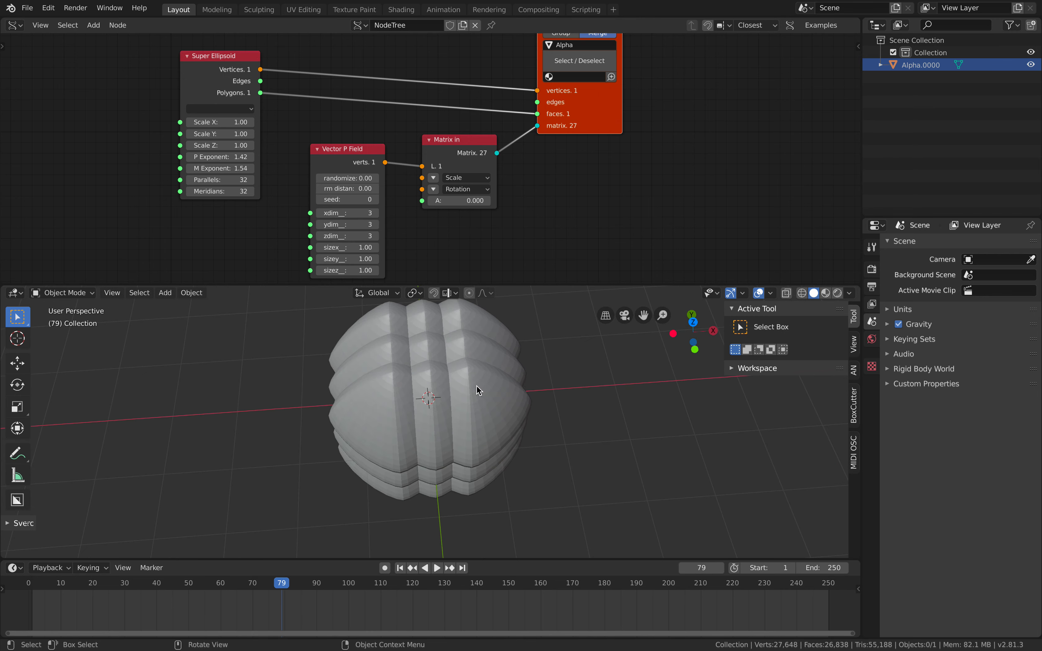
type("12")
key("Return")
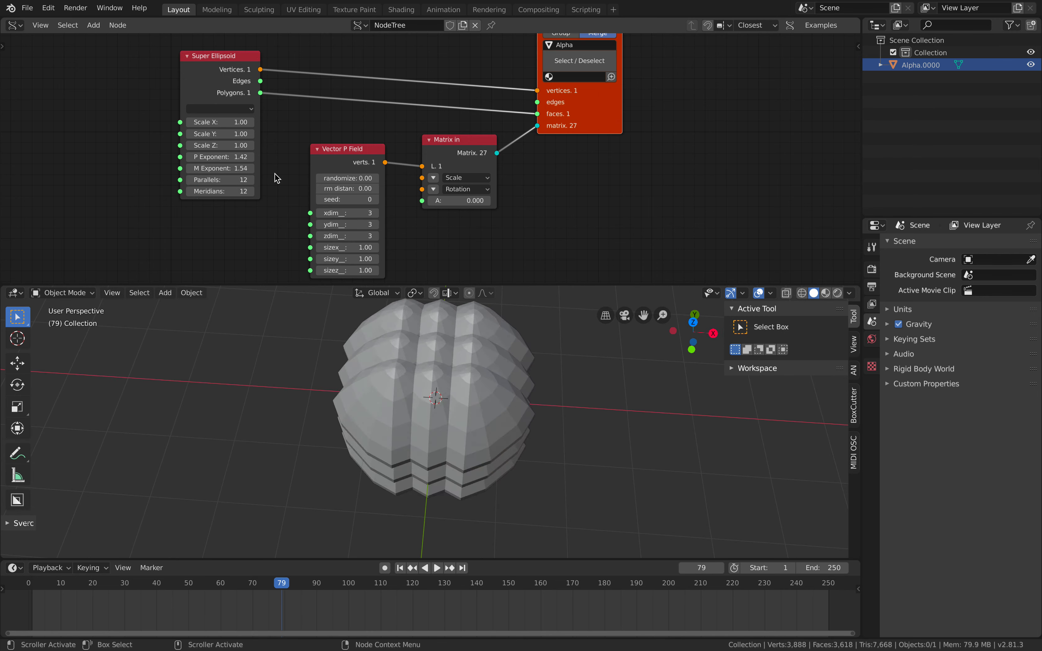
Set the Vector P Field's x, y and z sizes to 3.16 to spread out the ellipsoids.
mouse_move(234, 158)
left_mouse_down()
mouse_move(249, 159)
mouse_move(234, 159)
left_mouse_up()
left_click_drag(344, 247, 381, 247)
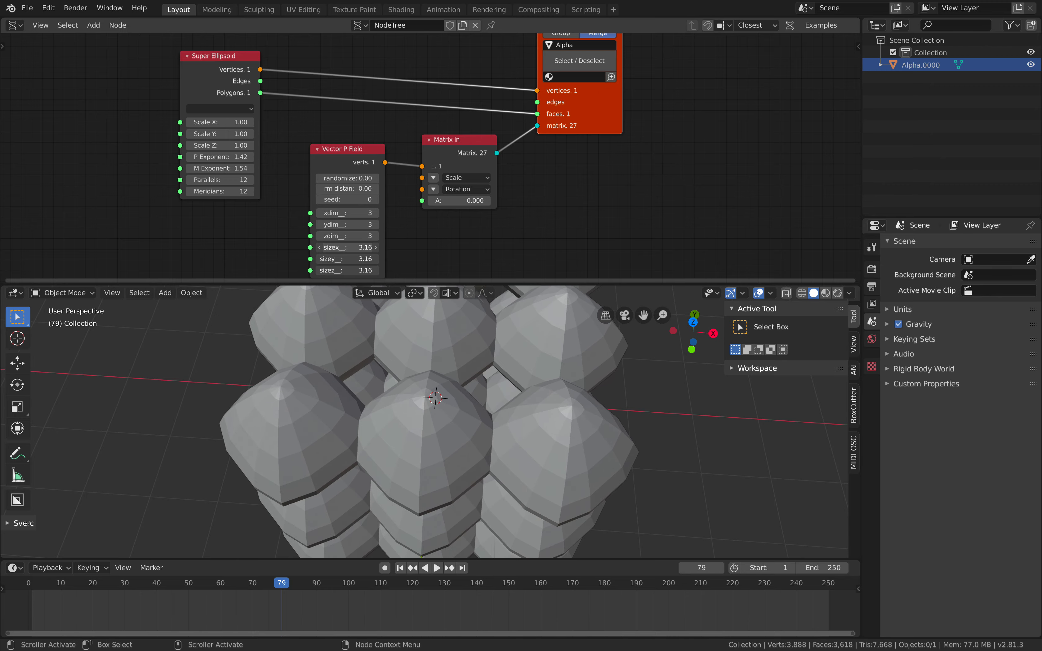
scroll(575, 468, "down", 4)
middle_click_drag(518, 417, 327, 388)
Duplicate the ellipsoid array about 6.67 m along Y and voxel remesh the copy at 0.1 m.
left_click(316, 380)
key("shift+d")
key("y")
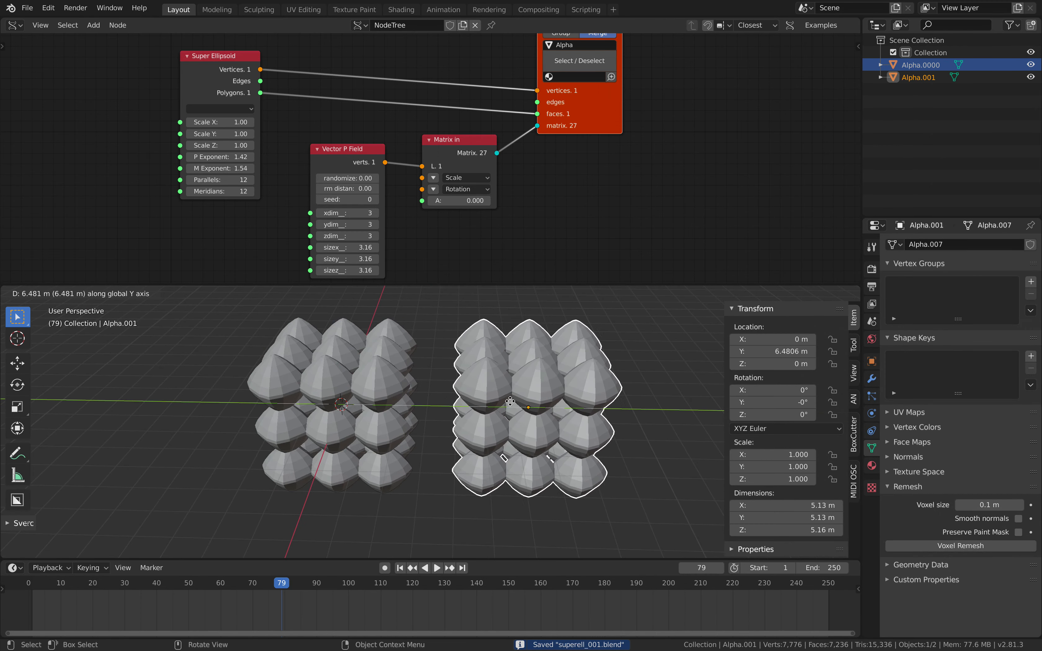
left_click(521, 373)
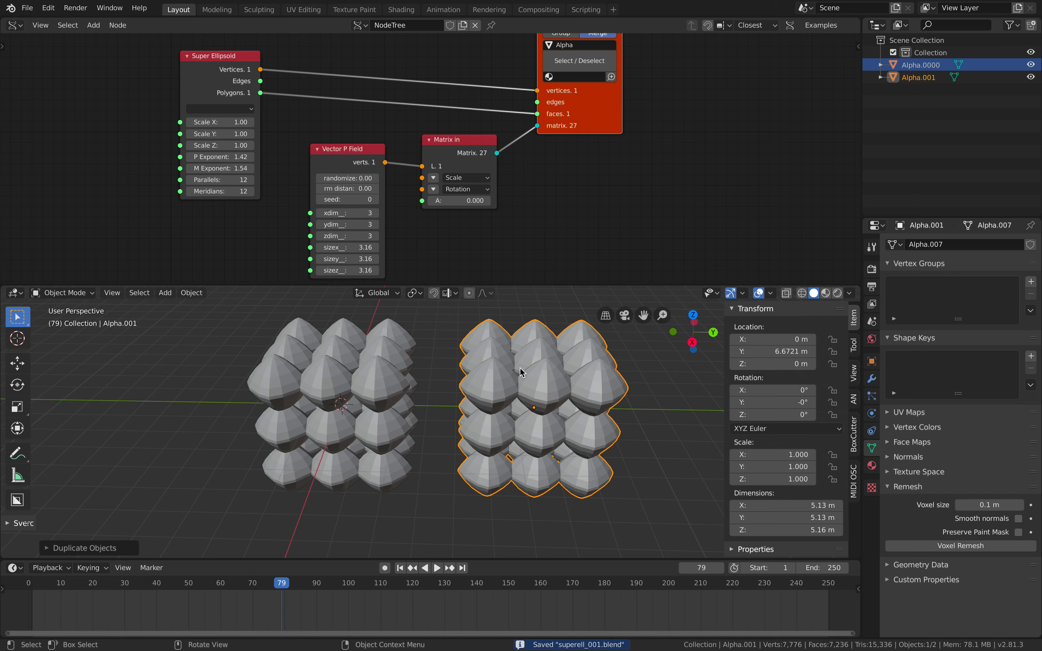
left_click(947, 541)
Delete the remeshed array copy and save the file.
middle_click_drag(618, 508, 604, 456)
key("alt+a")
middle_click_drag(583, 414, 575, 458)
middle_click_drag(574, 457, 466, 402, "shift")
scroll(480, 364, "up", 5)
left_click(530, 383)
key("ctrl+s")
Set the Super Ellipsoid's P Exponent to 2.02 and M Exponent to 3.10, and save the file.
scroll(205, 173, "up", 1)
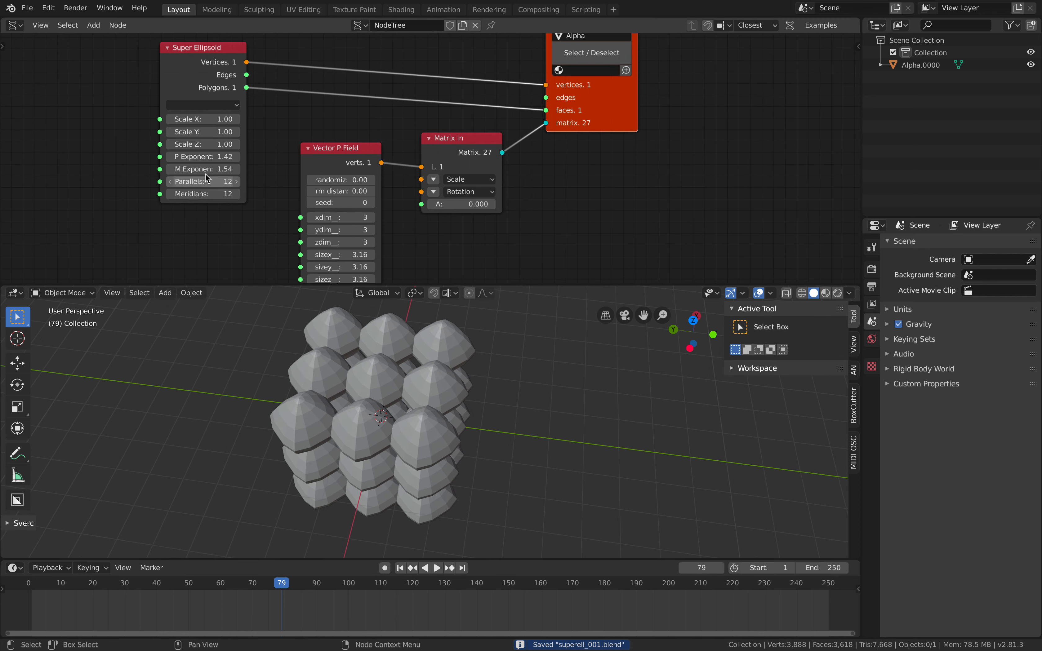
mouse_move(205, 171)
left_mouse_down()
mouse_move(259, 171)
mouse_move(221, 158)
left_mouse_up()
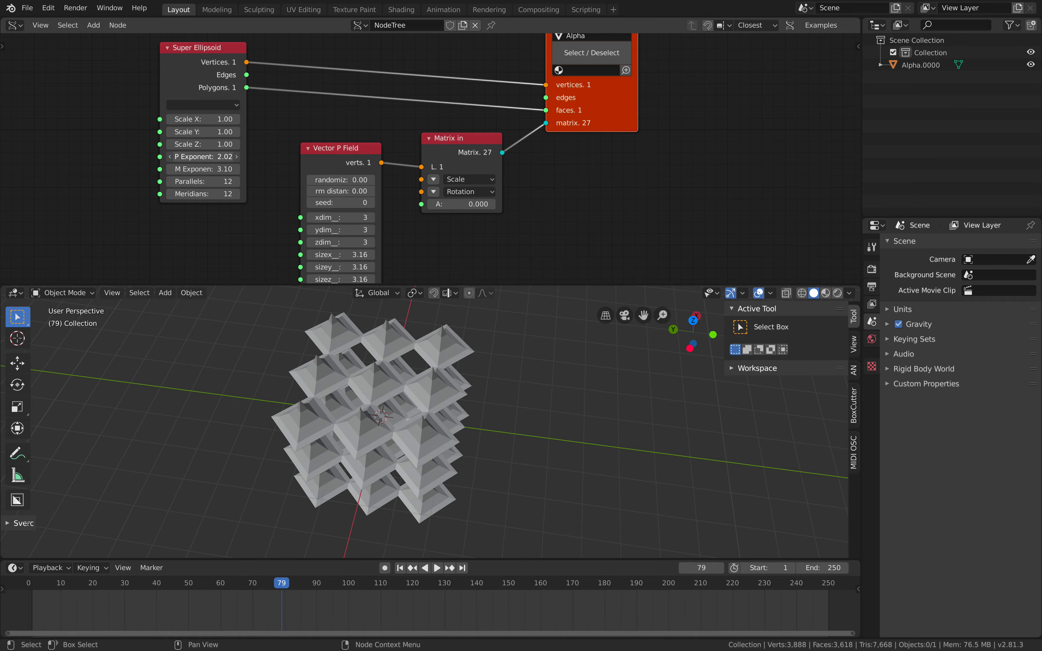
middle_click_drag(443, 373, 484, 345)
scroll(476, 392, "up", 1)
middle_click_drag(476, 391, 346, 376)
key("ctrl+s")
Duplicate the spiked array about -6.49 m along Y and voxel remesh the copy at 0.1 m.
left_click(360, 366)
key("shift+d")
key("y")
left_click(694, 432)
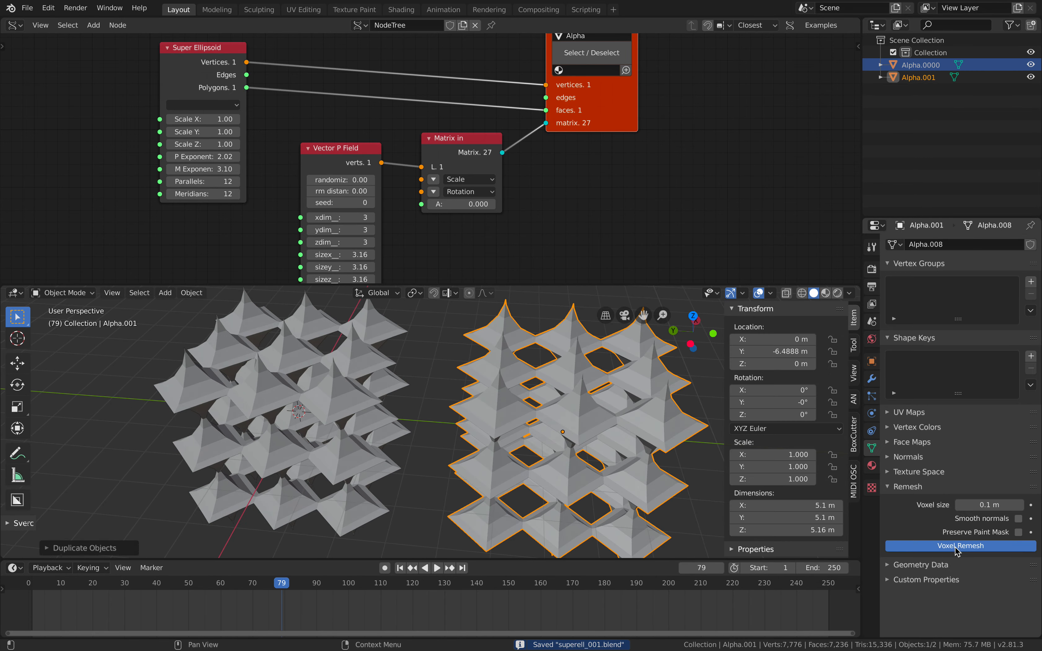
middle_click_drag(488, 418, 510, 401)
Delete the remeshed spiked copy and save the file.
key("x")
left_click(509, 403)
middle_click_drag(426, 403, 518, 400, "shift")
key("ctrl+s")
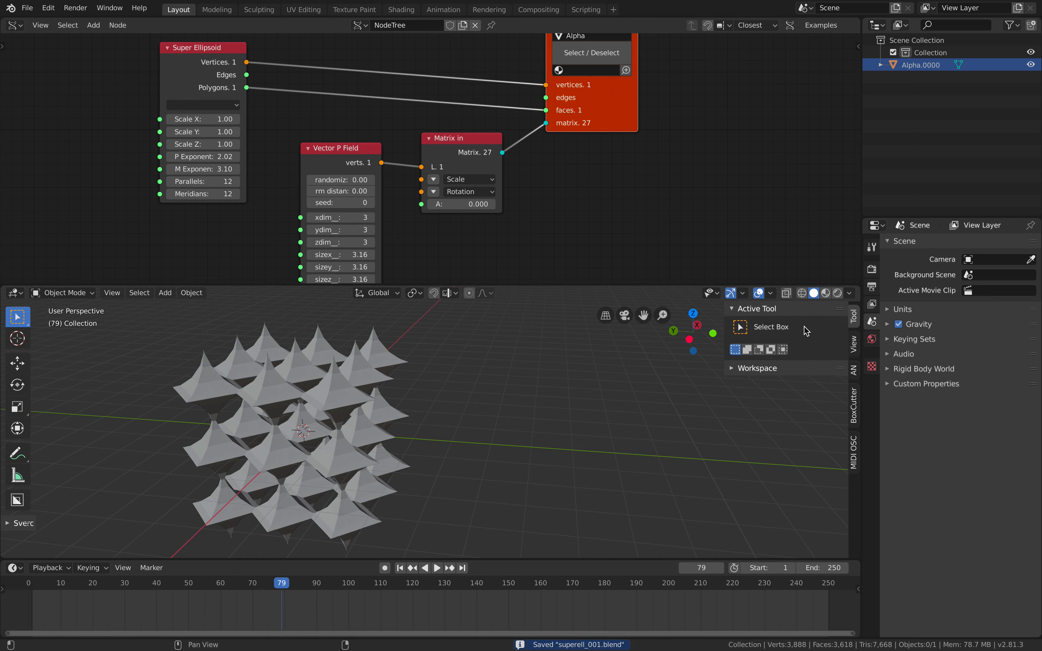
Enable Cavity in the viewport shading and choose a pale bluish studio light.
left_click(849, 293)
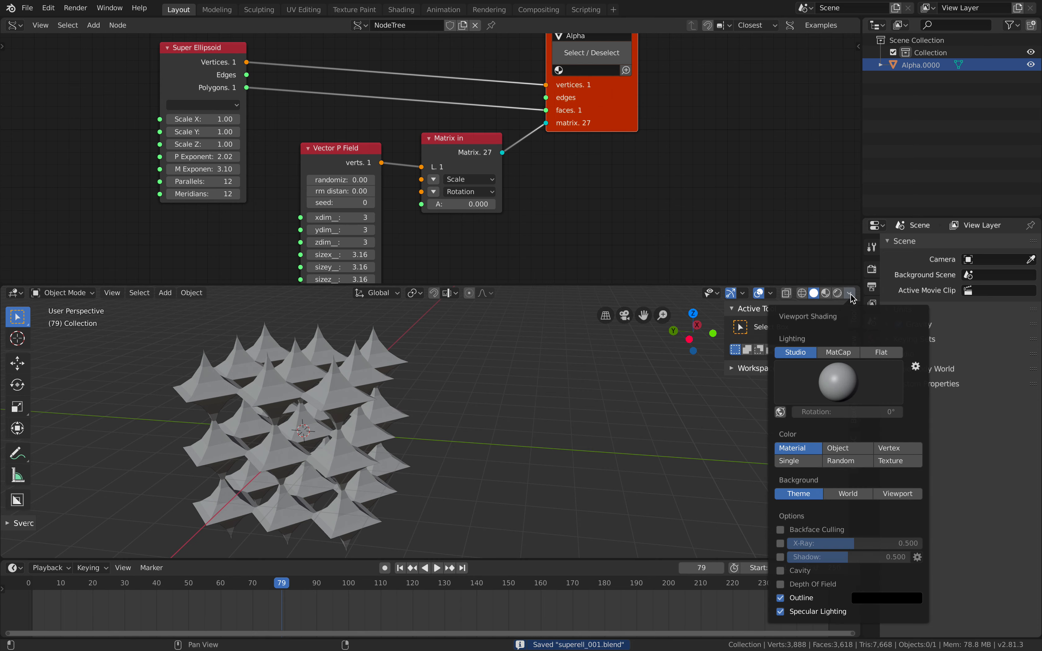
left_click(780, 571)
left_click(843, 393)
left_click(820, 419)
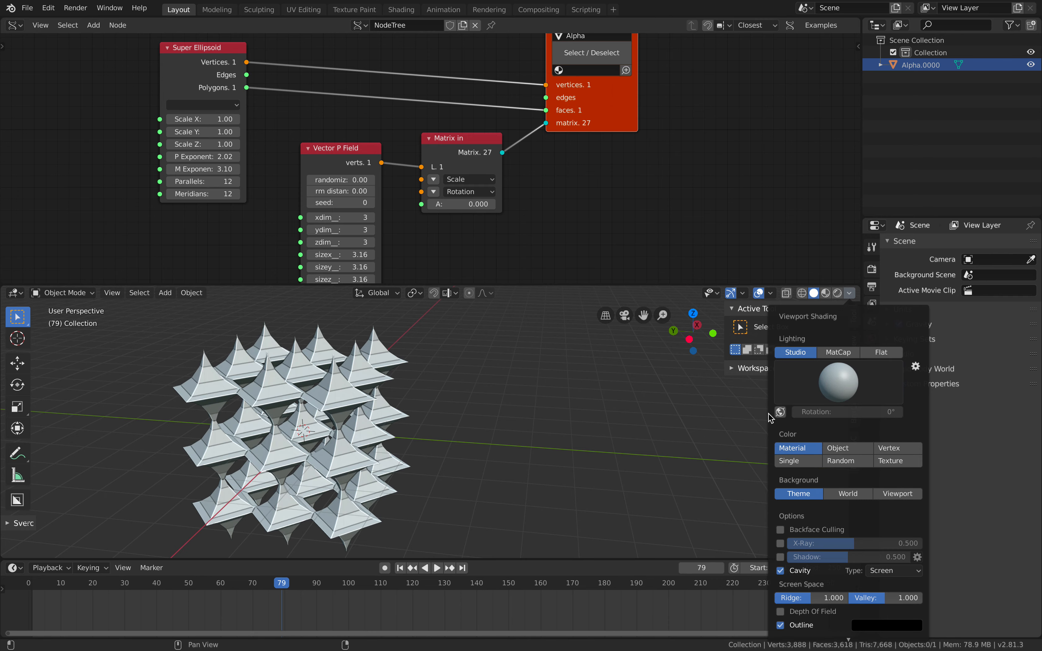
Switch the viewport lighting to MatCap with a glossy blue-grey material and save the file.
left_click(835, 353)
left_click(837, 383)
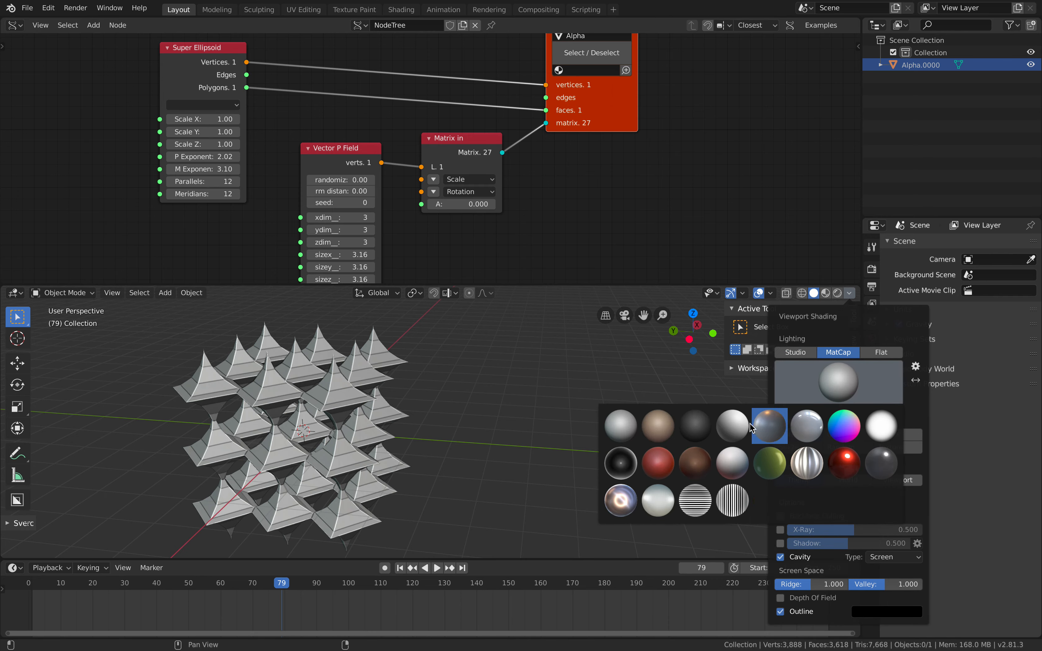
left_click(790, 425)
mouse_move(569, 458)
middle_mouse_down()
mouse_move(523, 425)
mouse_move(584, 393)
mouse_move(587, 444)
mouse_move(598, 409)
mouse_move(515, 468)
middle_mouse_up()
key("ctrl+s")
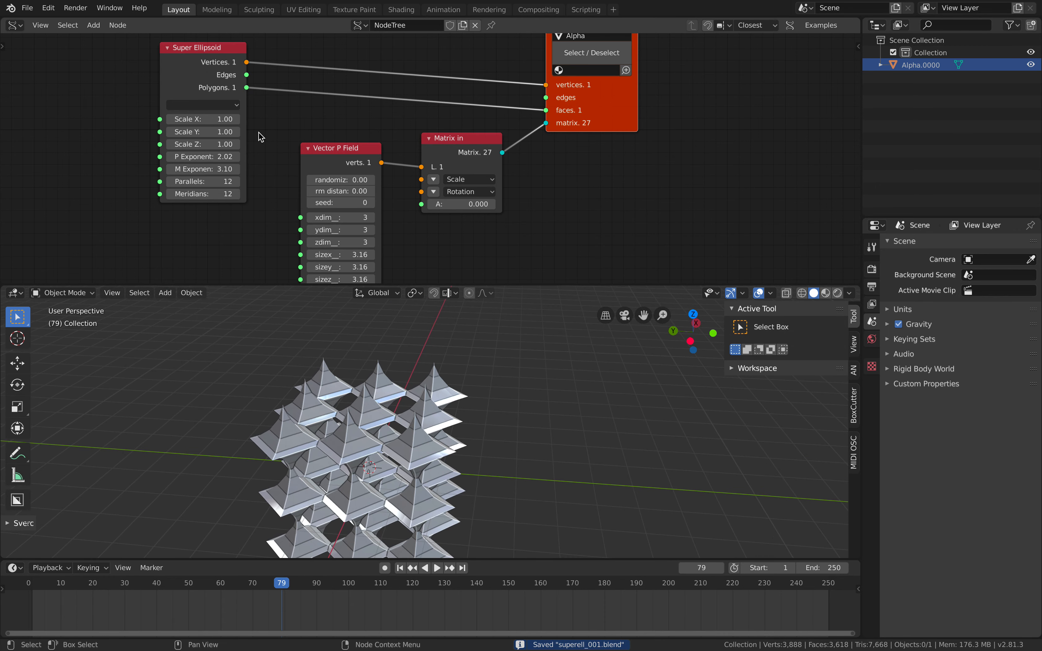
Reposition the Super Ellipsoid node and set its P Exponent to 2.14.
left_click_drag(200, 66, 179, 71)
middle_click_drag(231, 116, 234, 161)
left_click_drag(185, 99, 183, 64)
mouse_move(193, 173)
left_mouse_down()
mouse_move(208, 174)
mouse_move(198, 173)
left_mouse_up()
Space out the Vector P Field and Matrix in nodes and make the node editor area taller.
middle_click_drag(332, 194, 342, 160)
left_click_drag(353, 165, 365, 168)
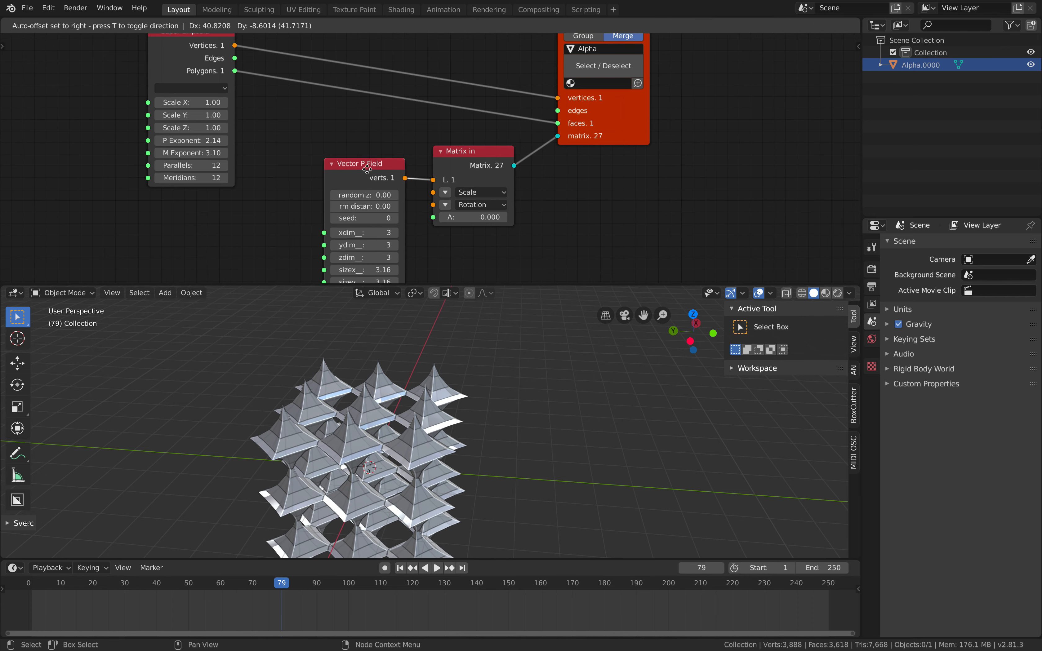
left_click_drag(480, 159, 515, 175)
scroll(587, 259, "down", 1)
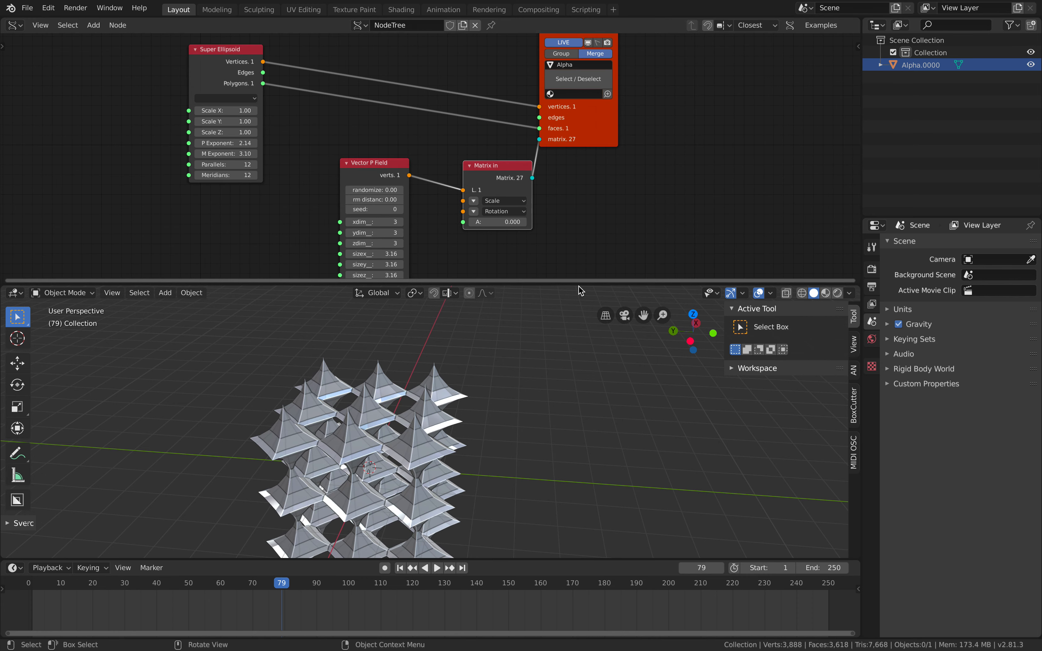
left_click_drag(578, 286, 583, 338)
Set the Super Ellipsoid's P Exponent to 1.48 and M Exponent to 1.42, and save the file.
scroll(578, 217, "up", 1)
left_click_drag(213, 102, 185, 115)
middle_click_drag(310, 111, 384, 149)
key("ctrl+s")
Add a Range Float node and connect its Range output to the Super Ellipsoid's P Exponent.
scroll(346, 130, "down", 2)
key("alt+space")
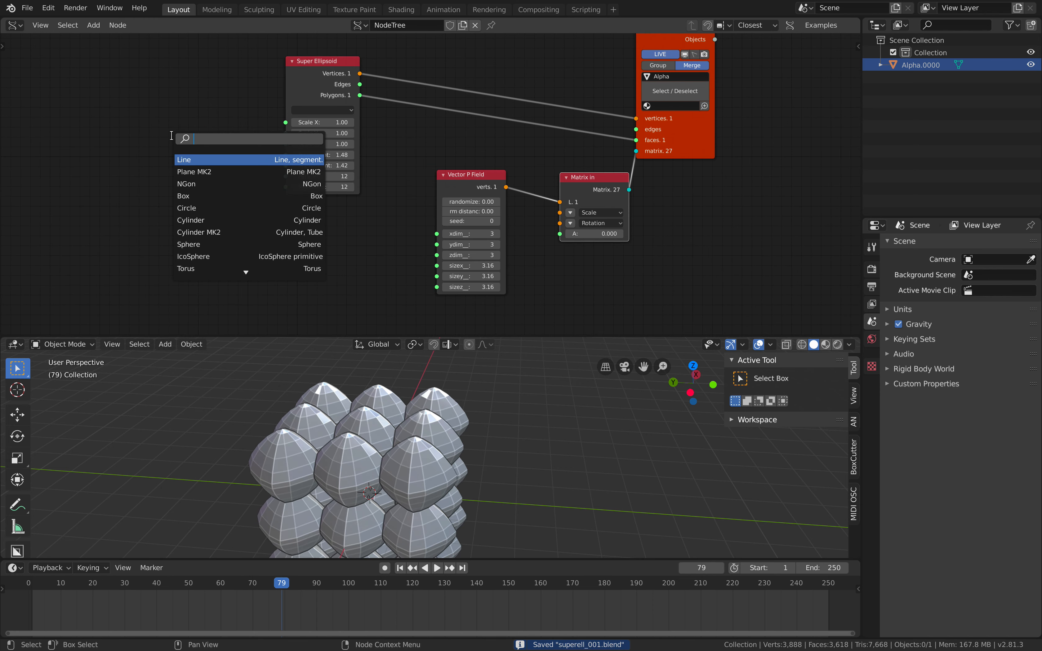
type("range f")
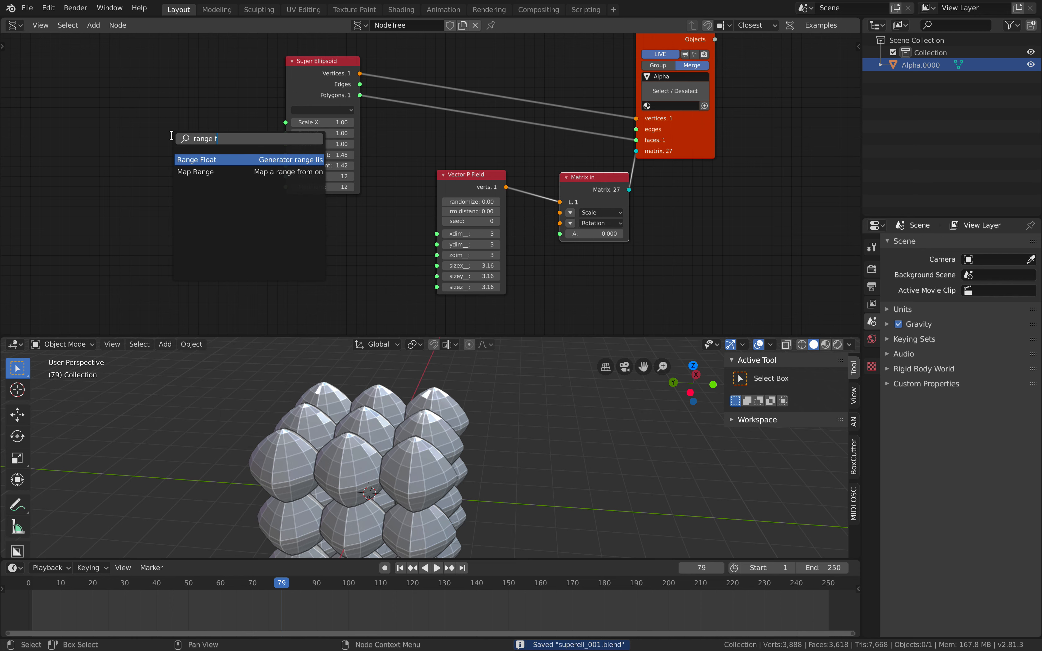
key("Return")
left_click(160, 142)
scroll(160, 152, "up", 2)
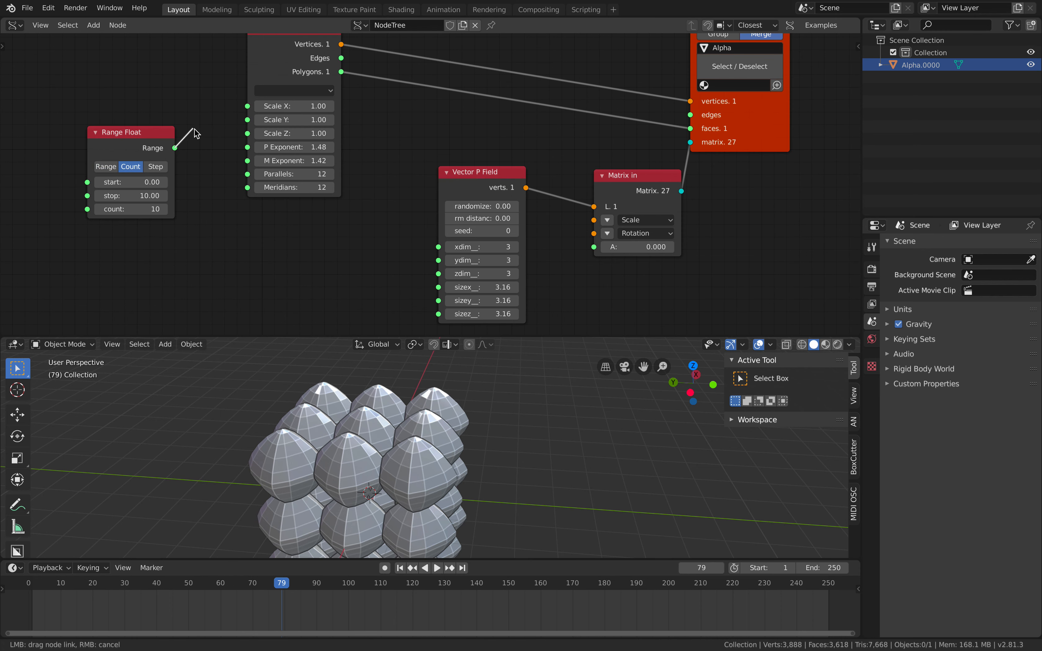
left_click_drag(247, 150, 248, 148)
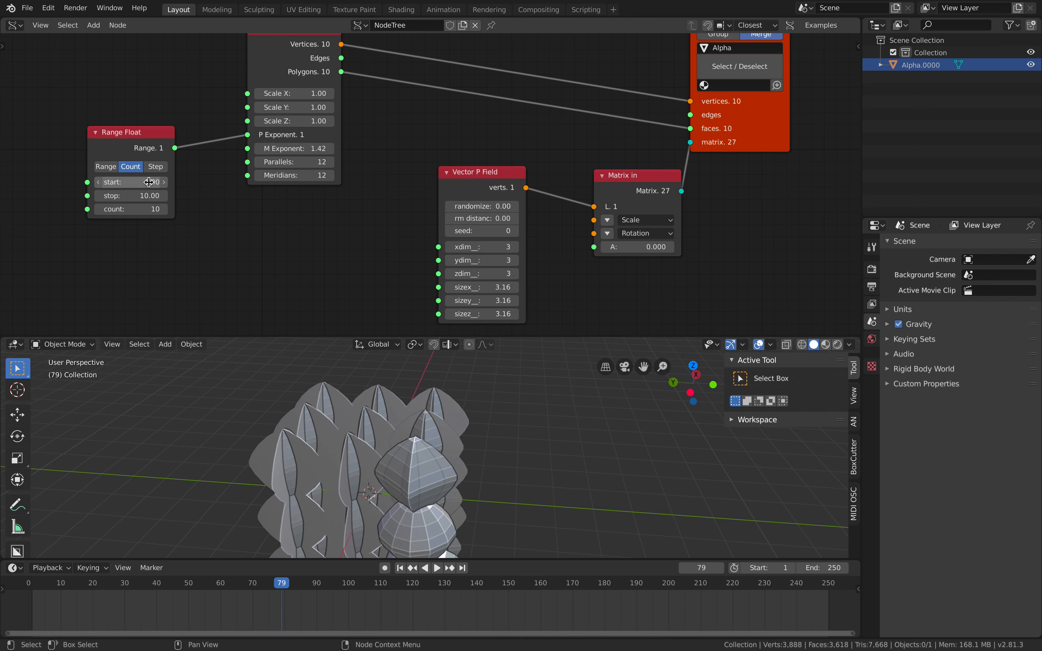
Set the Range Float's stop value to 2.
middle_click_drag(426, 431, 502, 371, "shift")
middle_click_drag(521, 391, 579, 418)
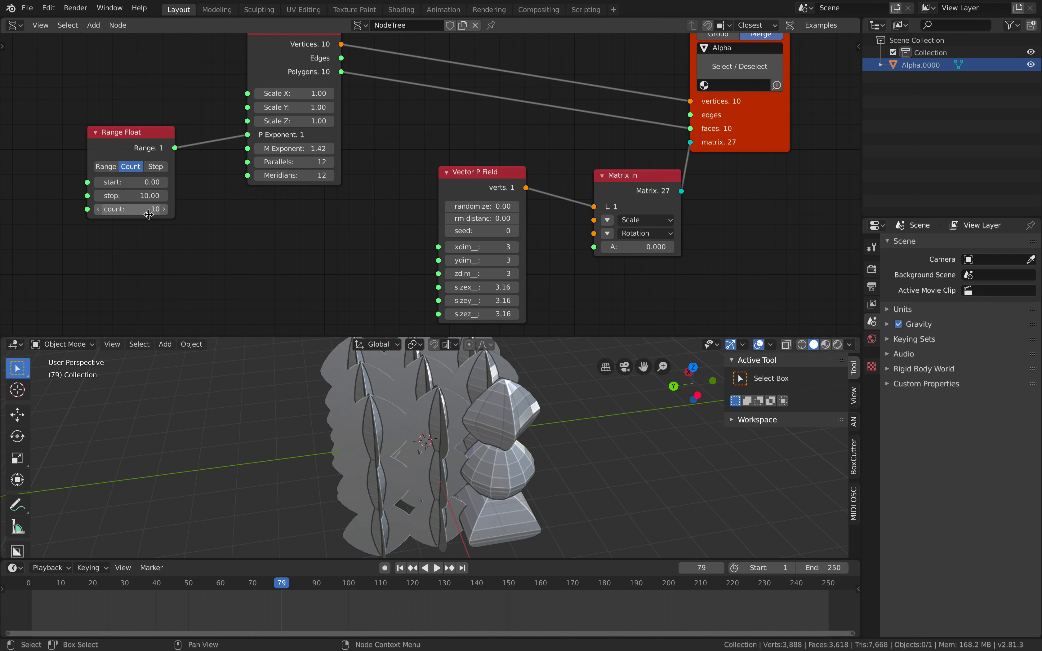
left_click(142, 191)
type("1")
key("Return")
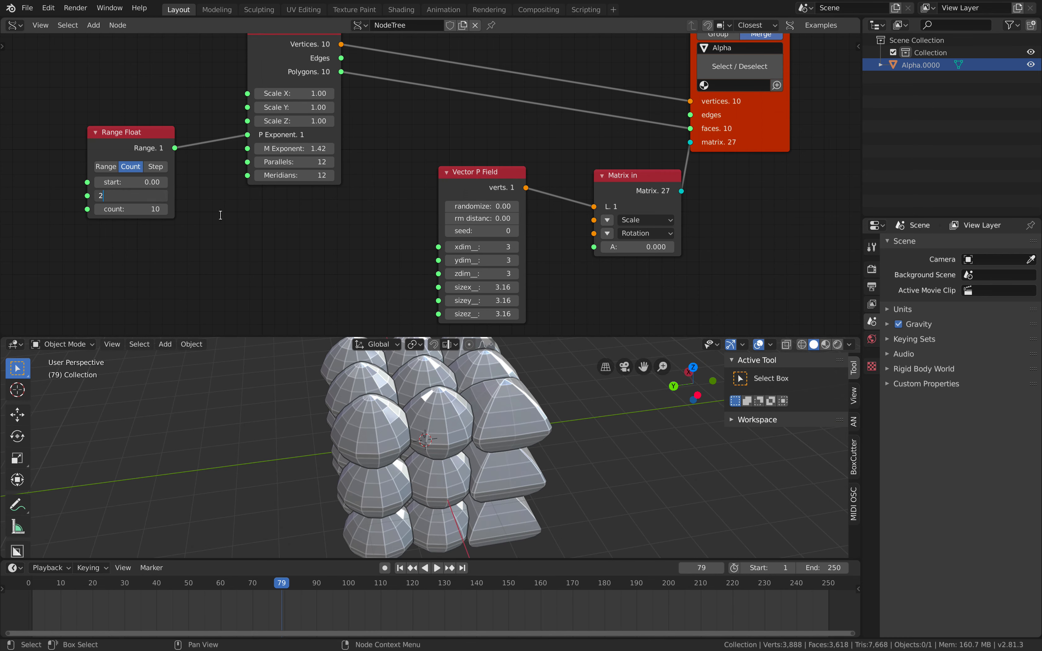
key("Return")
middle_click_drag(403, 393, 443, 456)
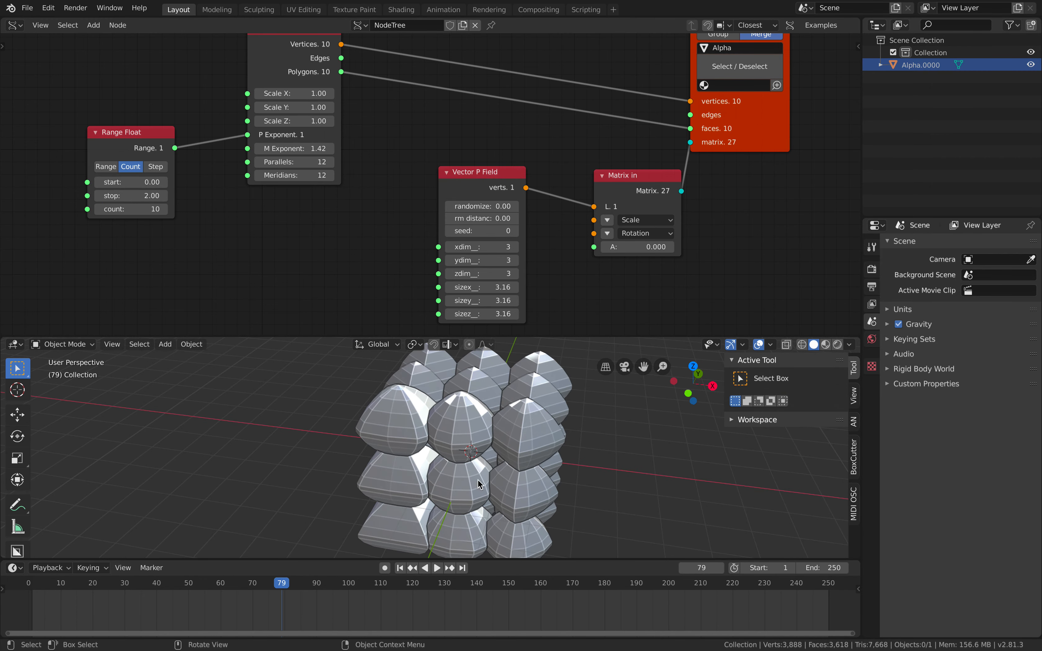
Reposition the Viewer BMesh and Matrix in nodes to tidy the node layout.
middle_click_drag(323, 183, 332, 206)
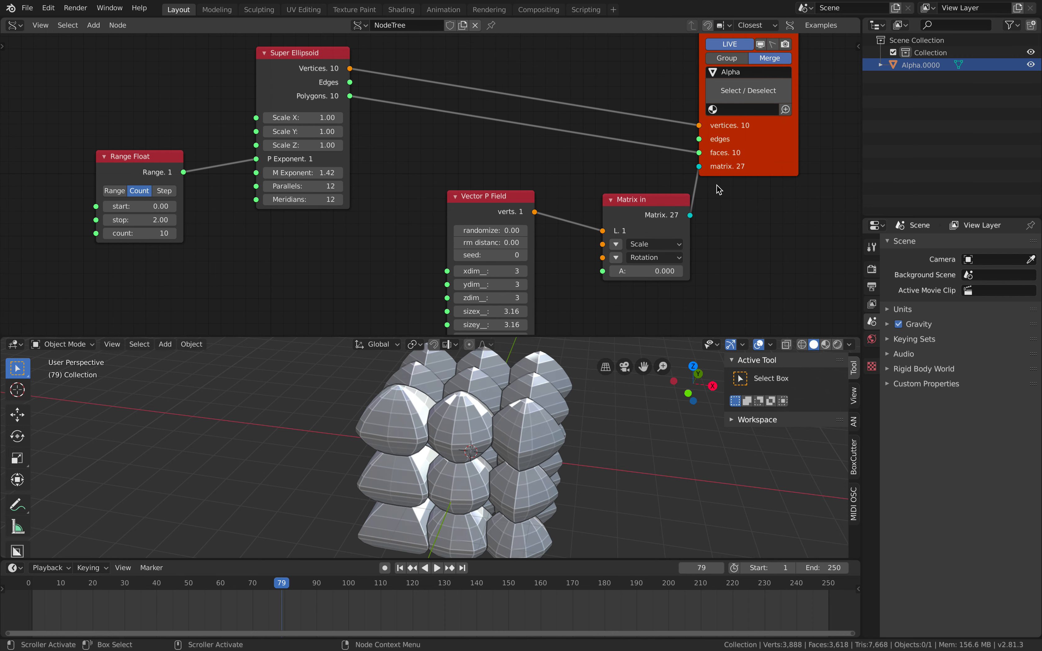
middle_click_drag(690, 202, 672, 176)
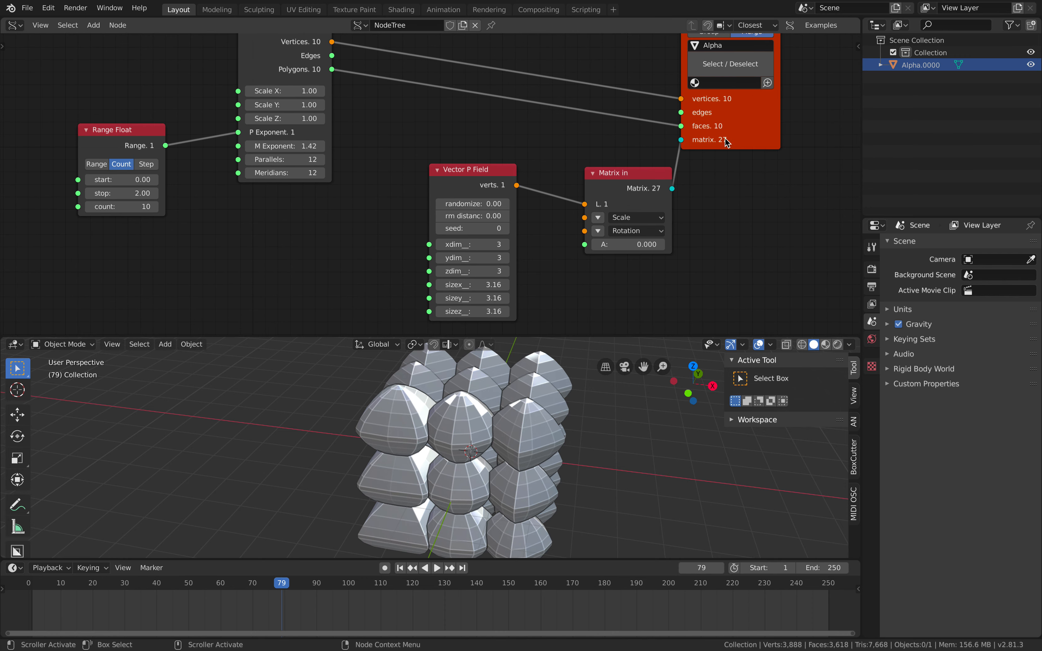
left_click_drag(712, 130, 726, 141)
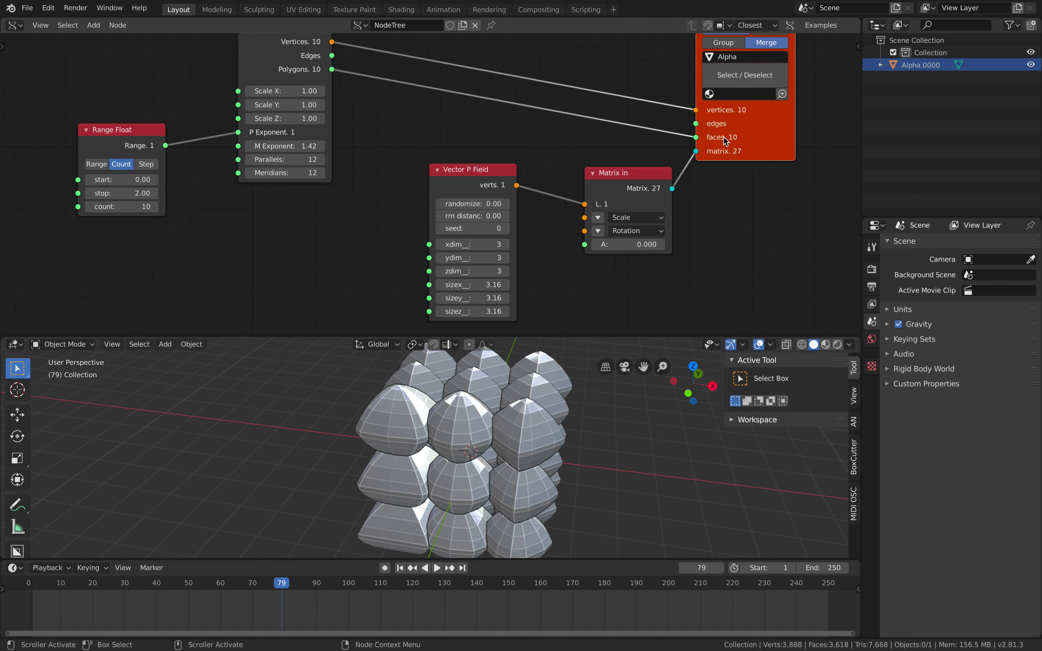
left_click_drag(623, 181, 595, 173)
middle_click_drag(399, 165, 427, 153)
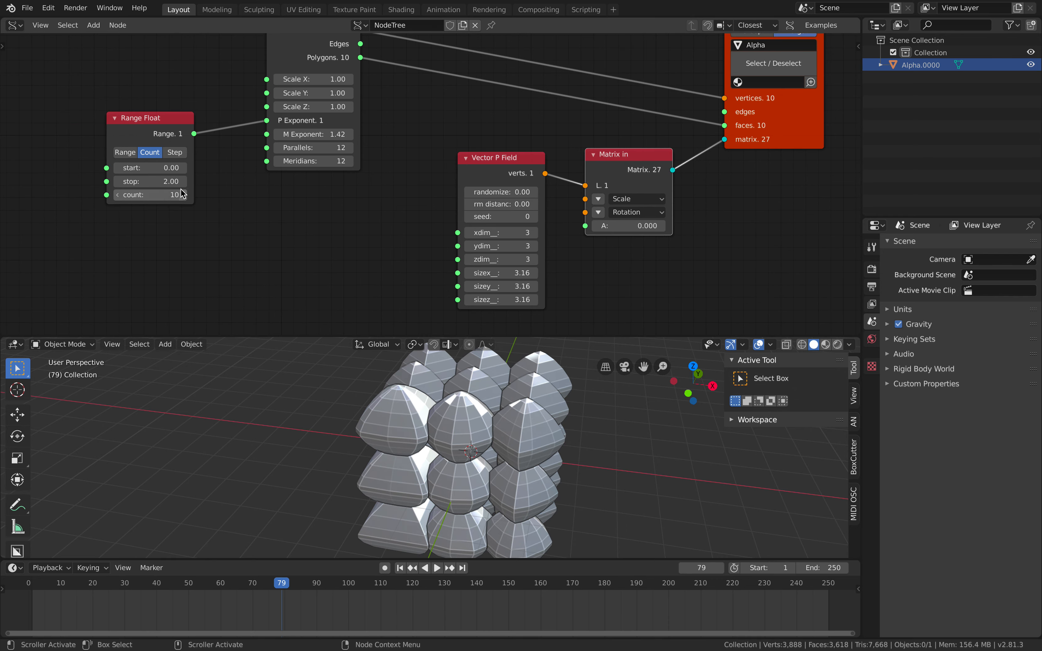
Set the Range Float's count to 27 and save the file.
type("27")
key("Return")
middle_click_drag(516, 431, 441, 397)
key("ctrl+s")
Set the Vector P Field's sizex, sizey and sizez together to 5.80 to spread the copies apart.
middle_click_drag(502, 273, 460, 243)
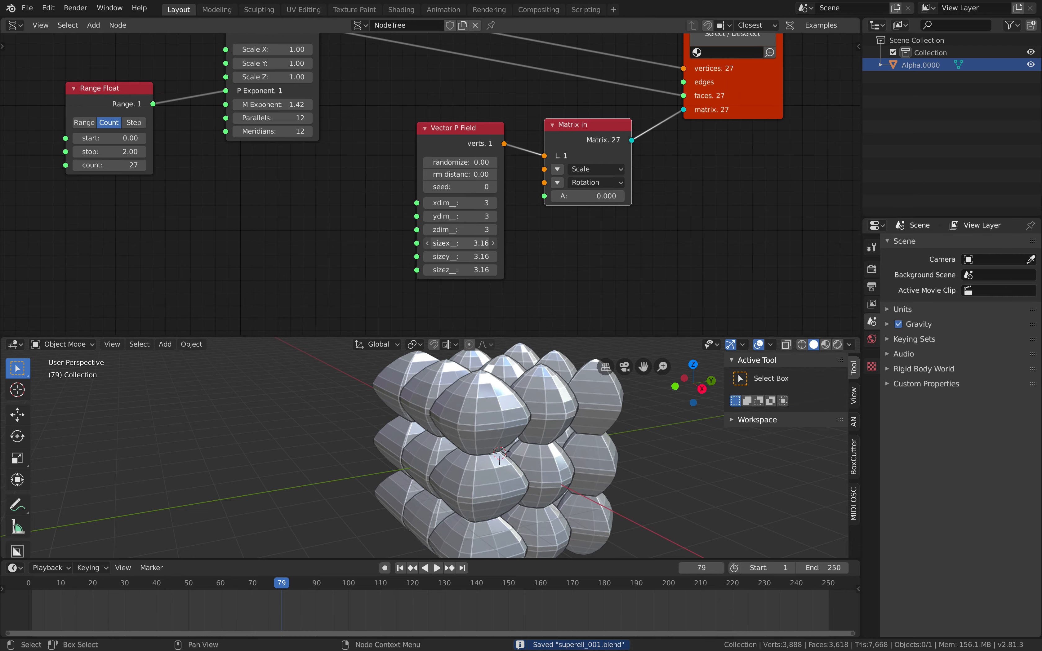
left_click_drag(460, 243, 523, 243)
scroll(573, 405, "down", 2)
middle_click_drag(538, 407, 465, 408, "shift")
middle_click_drag(465, 408, 351, 432)
Move the Range Float node up slightly and set its start value to 0.1.
middle_click_drag(239, 222, 248, 239)
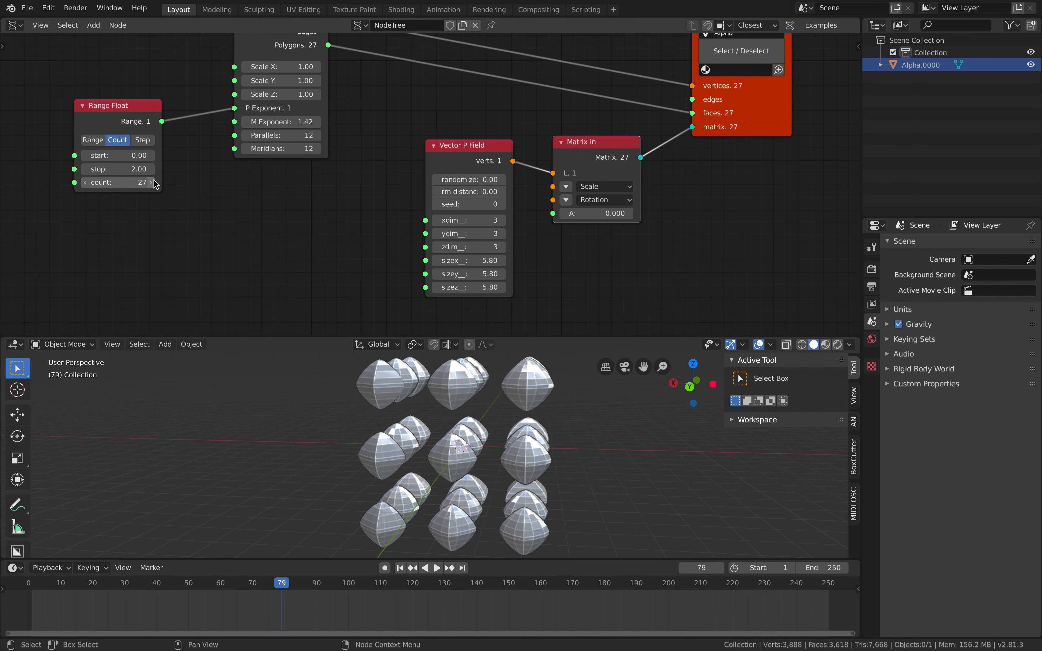
mouse_move(117, 155)
left_mouse_down()
mouse_move(165, 155)
mouse_move(113, 156)
left_mouse_up()
middle_click_drag(460, 440, 540, 438)
left_click_drag(127, 108, 123, 94)
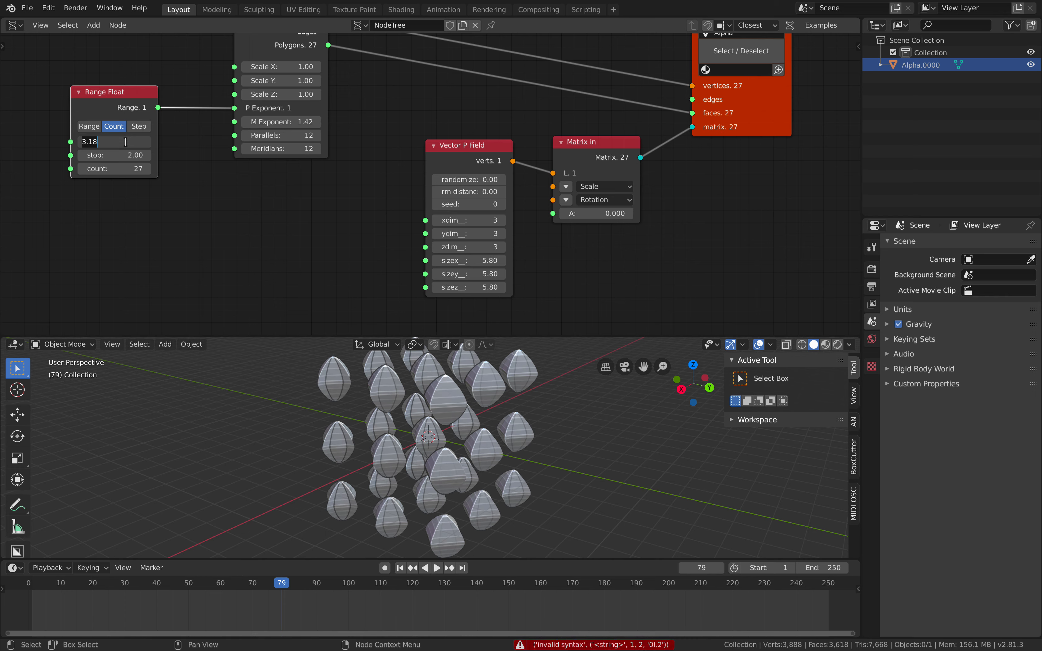
left_click(125, 141)
type("0.1")
key("Return")
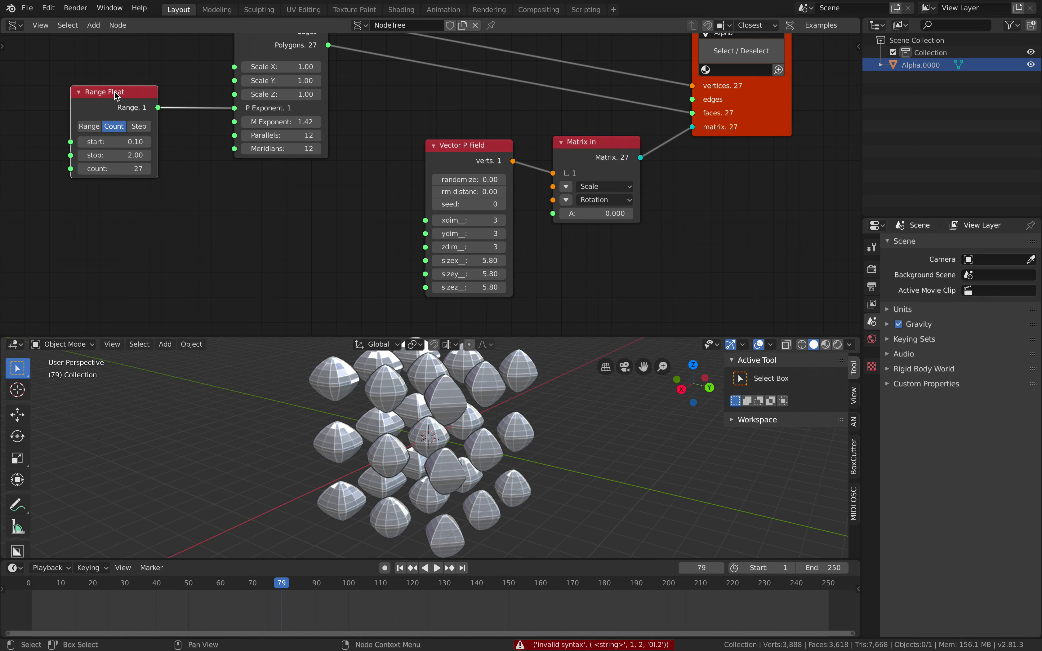
Duplicate the Range Float node below the original, connect its Range output to the Super Ellipsoid's M Exponent, and save the file.
key("shift+d")
left_click(109, 201)
mouse_move(151, 216)
left_mouse_down()
mouse_move(193, 165)
mouse_move(156, 214)
left_mouse_up()
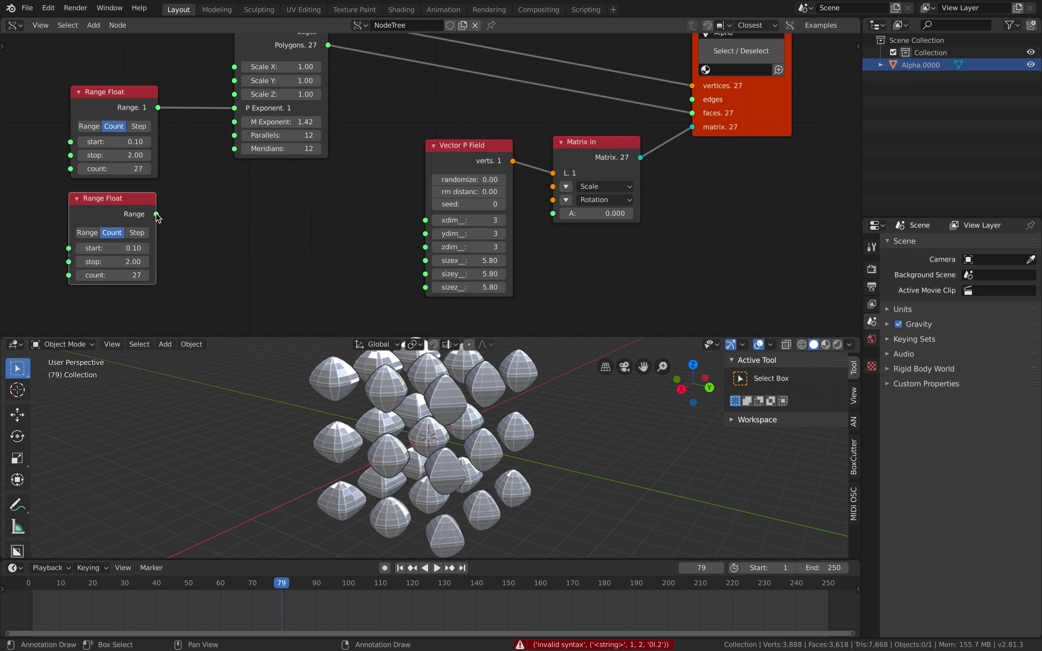
left_click_drag(236, 125, 235, 122)
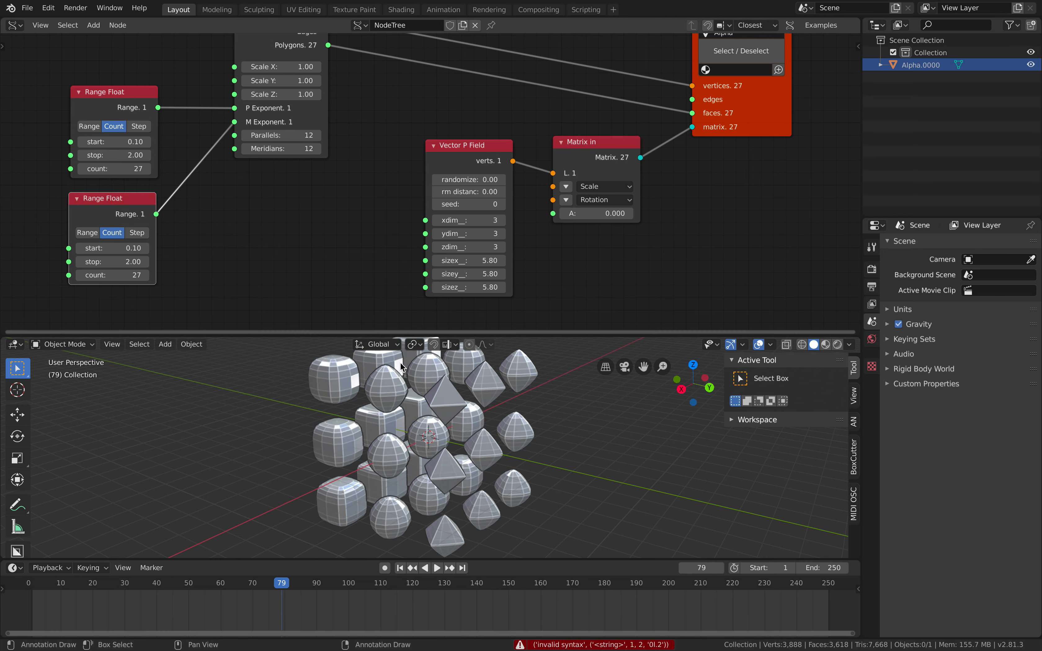
middle_click_drag(400, 362, 502, 361)
key("ctrl+s")
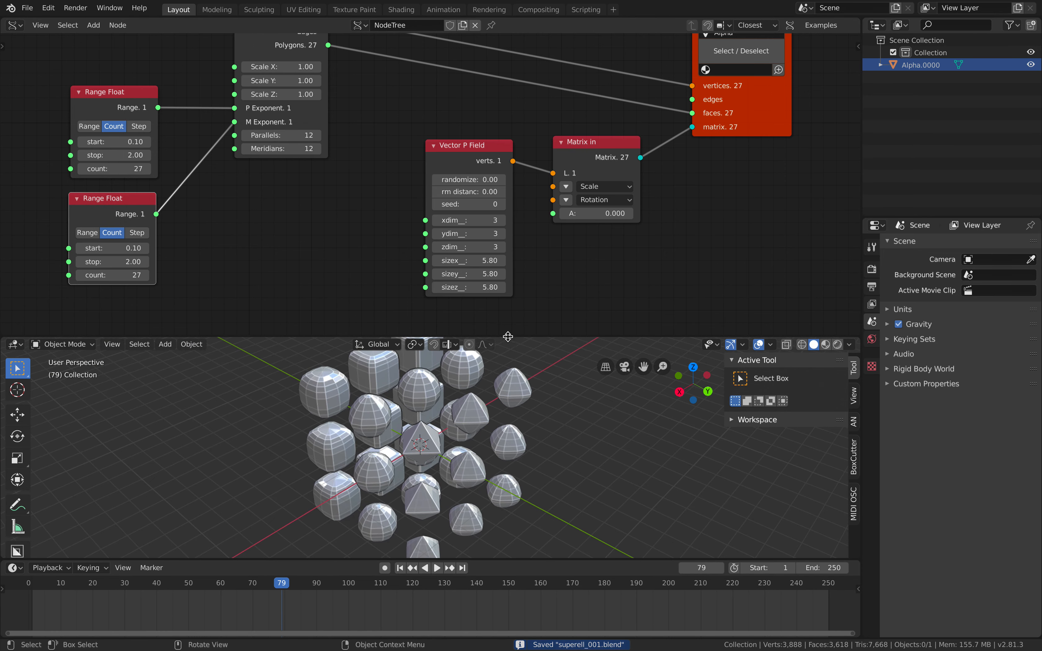
Make the 3D viewport area taller and set the lower Range Float's start value to -0.21.
left_click_drag(508, 335, 507, 265)
middle_click_drag(438, 359, 444, 383)
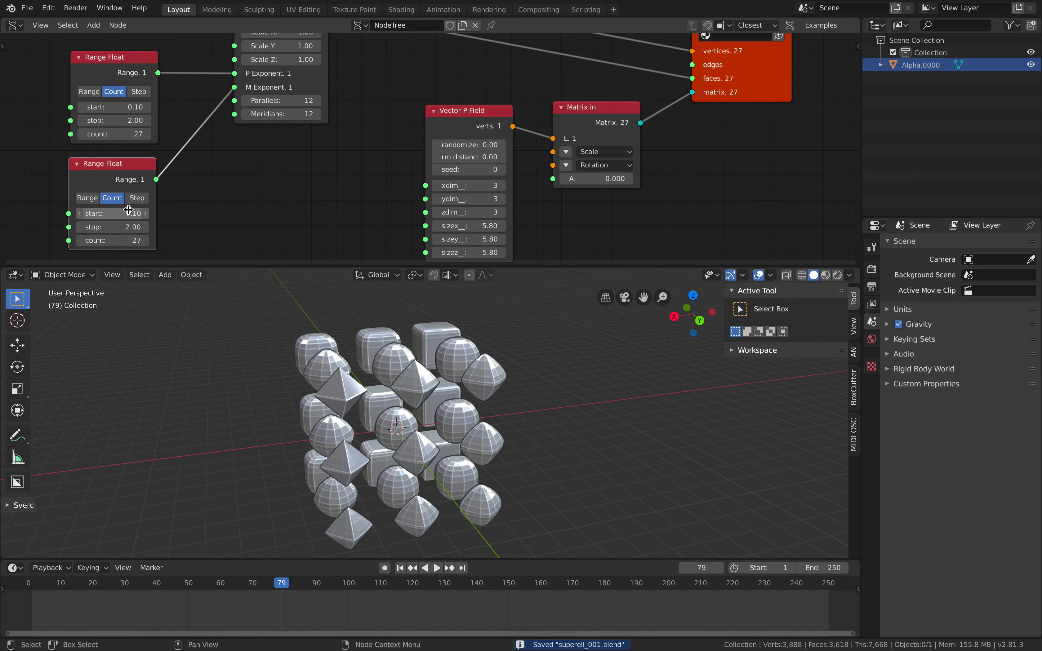
left_click_drag(130, 213, 129, 214)
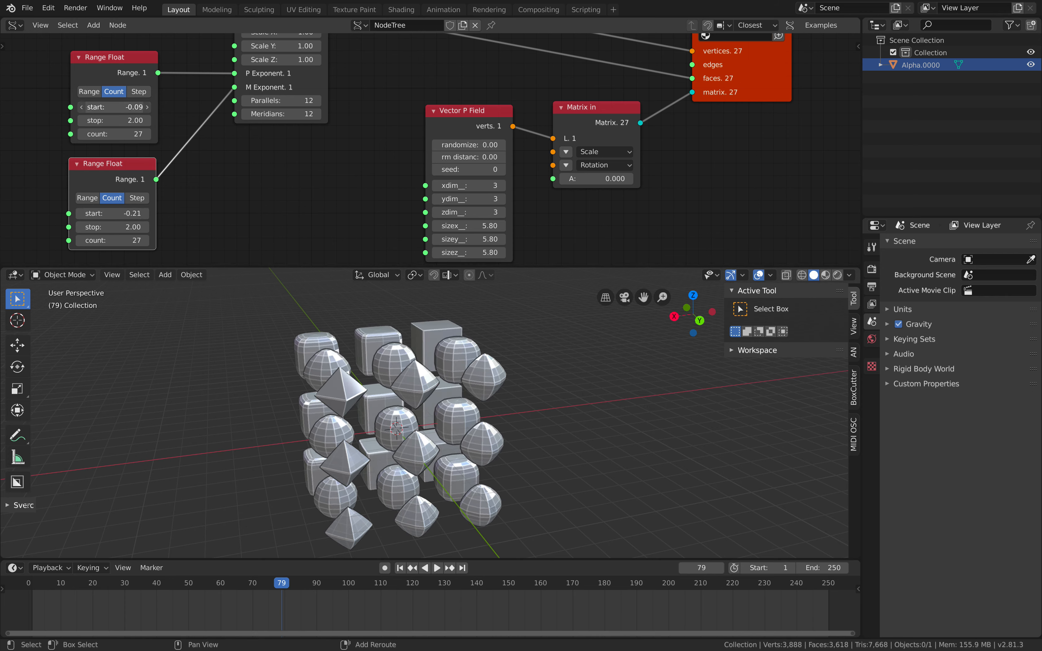
Try negative start values down to about -2.36 on the upper Range Float, and set it back to 0.10.
left_click_drag(114, 106, 107, 106)
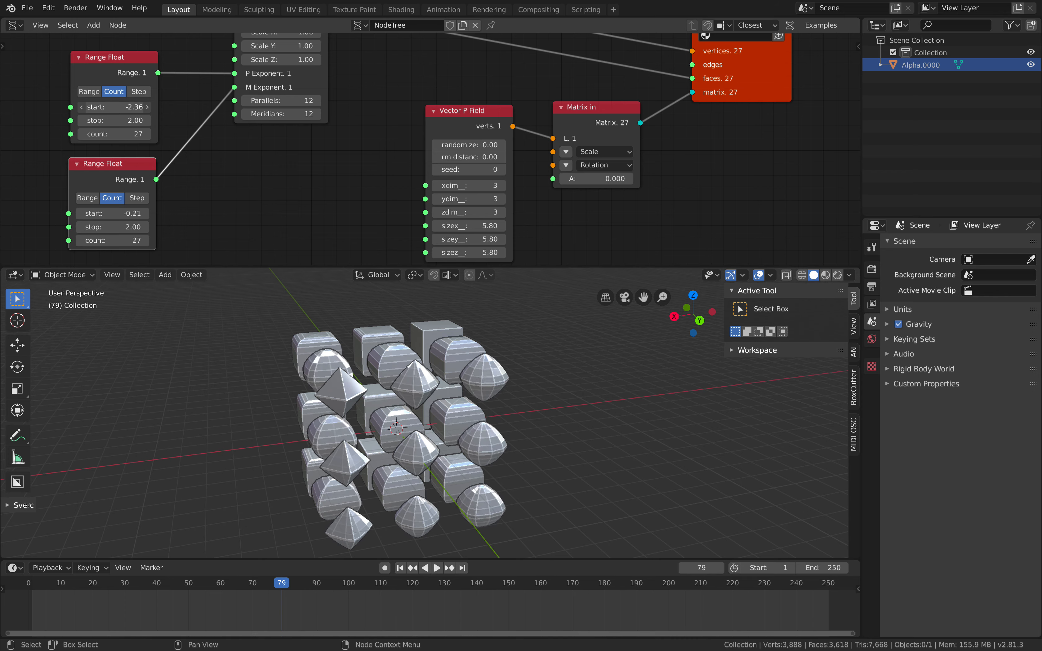
mouse_move(114, 107)
left_mouse_down()
mouse_move(129, 107)
mouse_move(103, 106)
left_mouse_up()
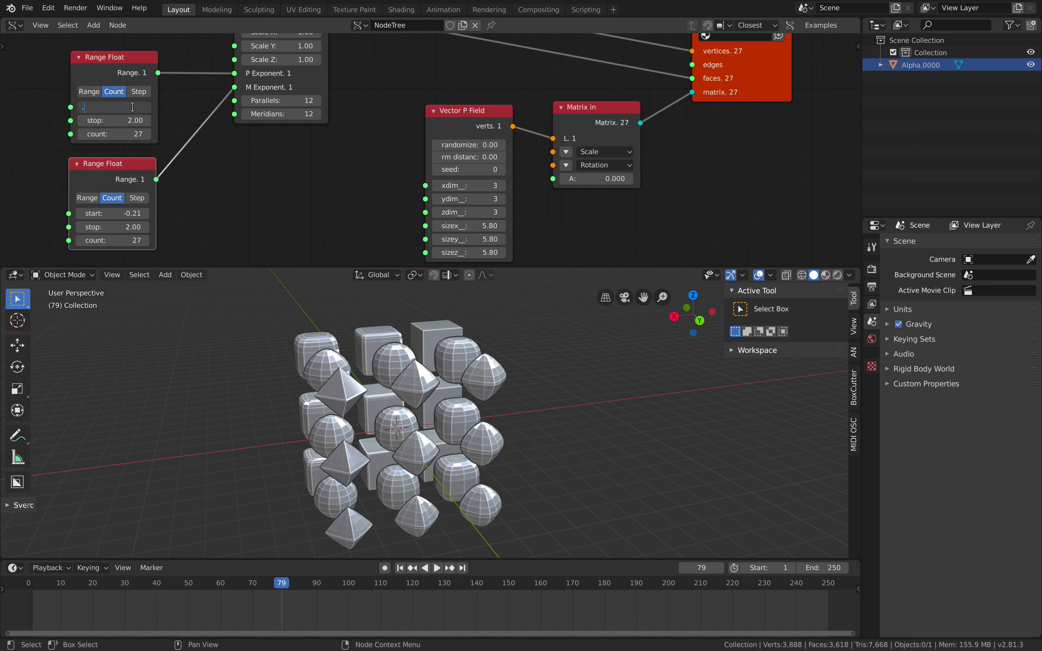
type("2")
key("Return")
Save the file and try adjusting the Vector P Field's randomize value.
middle_click_drag(217, 162, 229, 165)
key("ctrl+s")
middle_click_drag(275, 315, 284, 280)
middle_click_drag(448, 378, 408, 384)
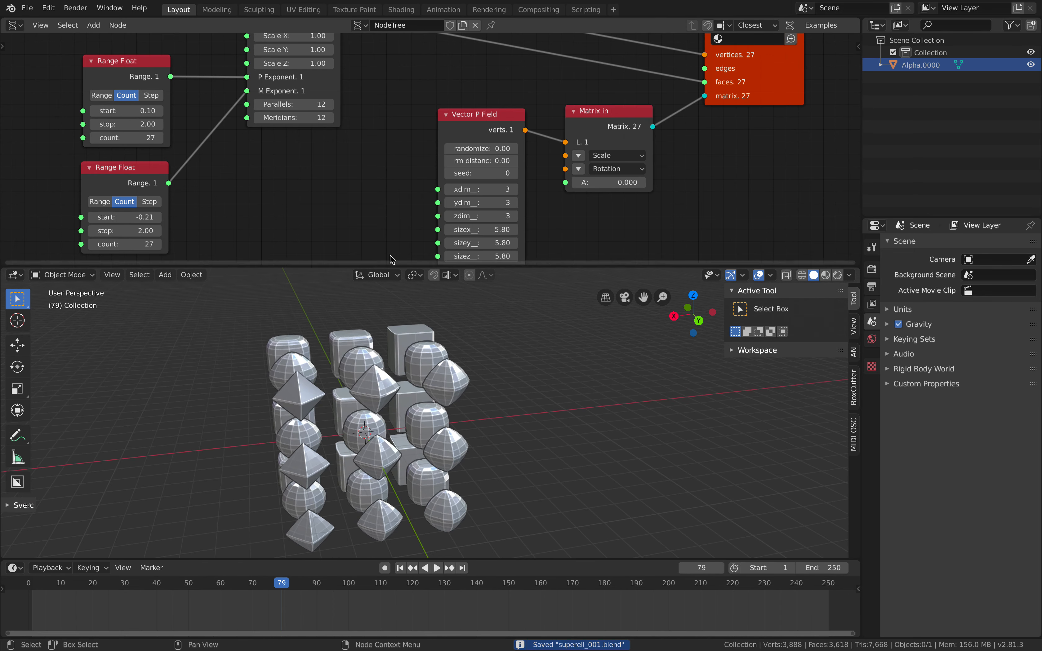
middle_click_drag(462, 338, 442, 341)
middle_click_drag(402, 177, 369, 195)
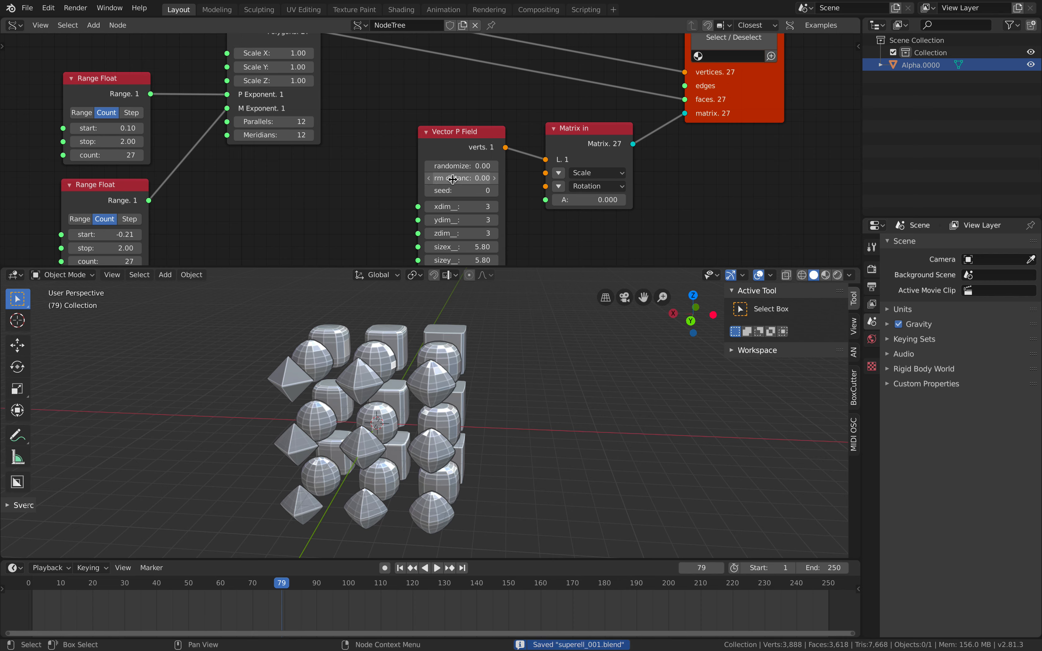
mouse_move(461, 166)
left_mouse_down()
mouse_move(546, 165)
mouse_move(447, 166)
left_mouse_up()
Move the Super Ellipsoid node up in the node layout.
middle_click_drag(368, 217, 384, 280)
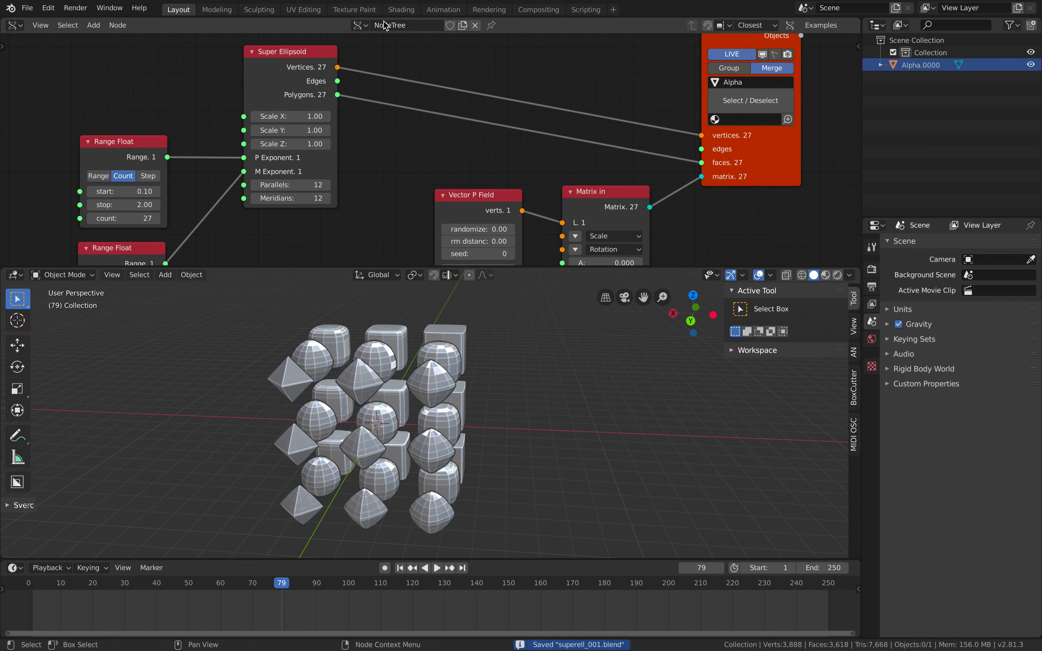
middle_click_drag(385, 25, 393, 130)
left_click_drag(295, 96, 289, 81)
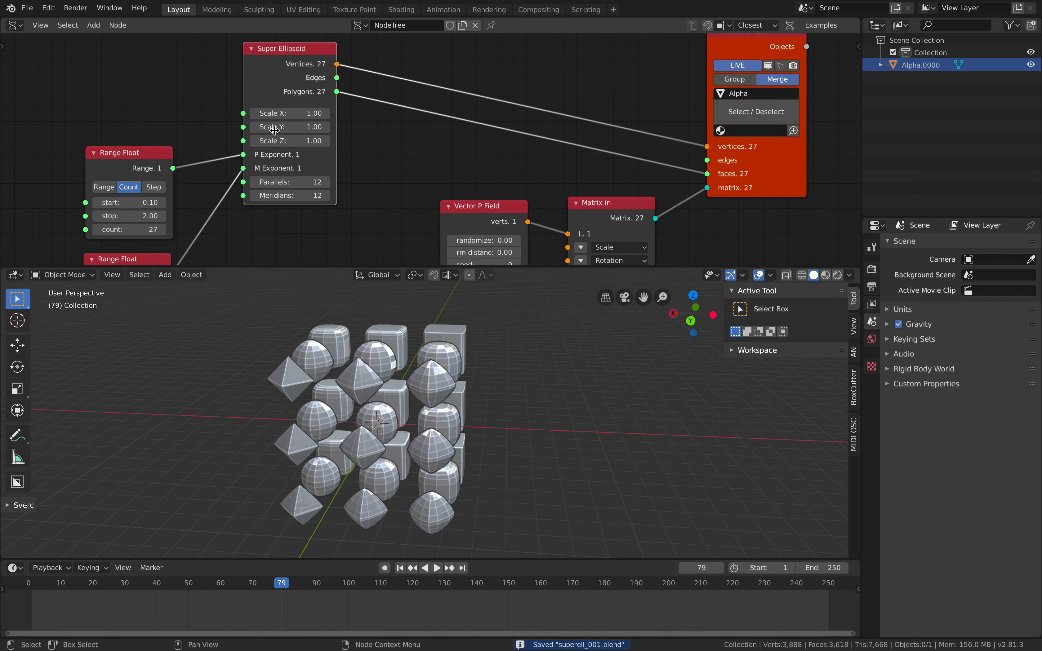
middle_click_drag(281, 75, 292, 85)
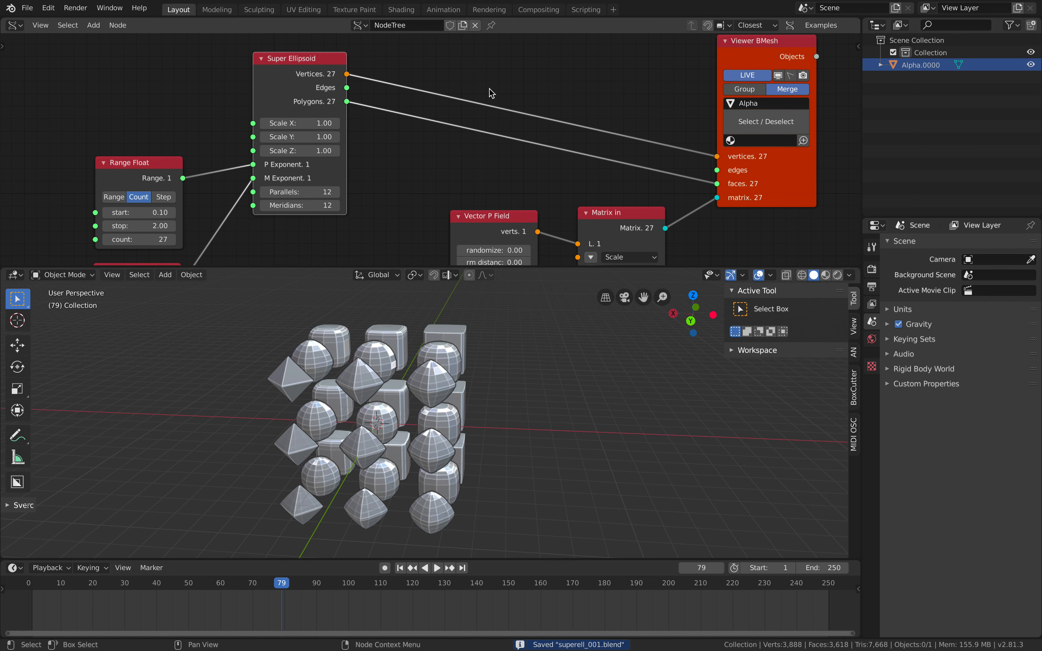
Look through the node editor's sidebar sections and show the Super Ellipsoid's item properties.
left_click(853, 43)
left_click(857, 45)
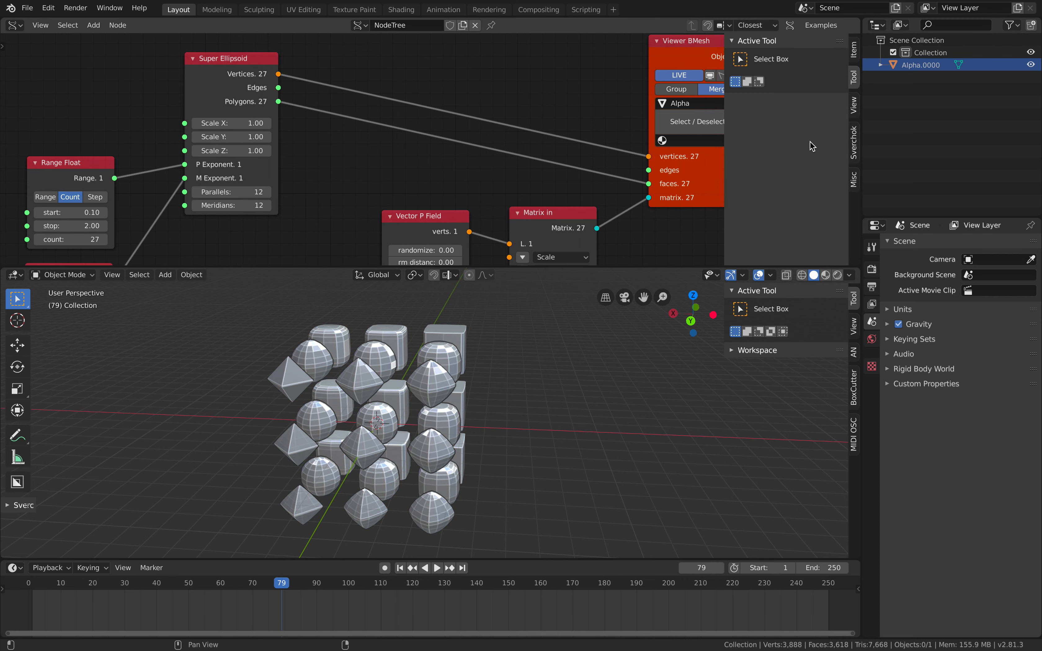
left_click(853, 147)
left_click(856, 172)
left_click(856, 111)
left_click(855, 84)
left_click(854, 51)
Move the upper Range Float away and disconnect both Range Float nodes from the Super Ellipsoid's exponents.
middle_click_drag(551, 161, 544, 155)
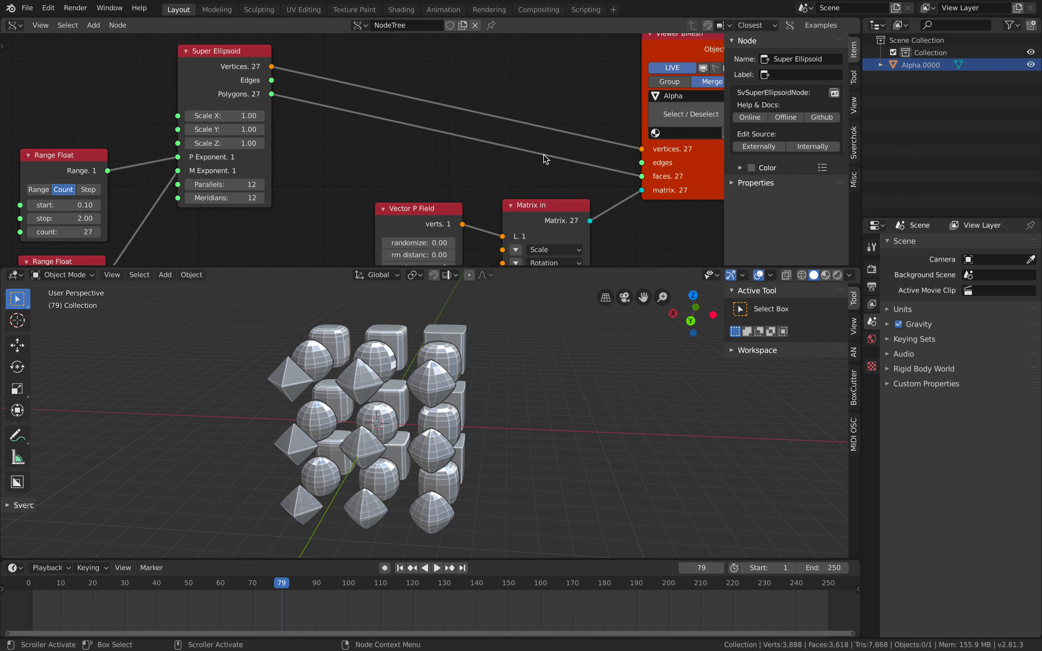
middle_click_drag(364, 138, 401, 141)
scroll(360, 145, "down", 1)
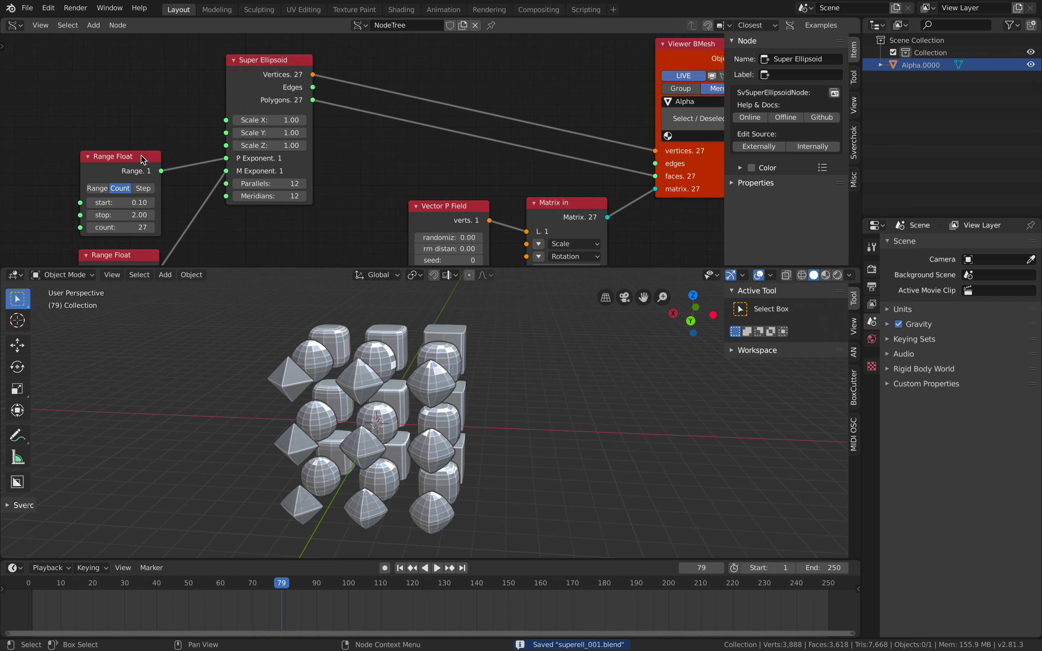
left_click_drag(140, 155, 114, 98)
left_click_drag(226, 158, 195, 188)
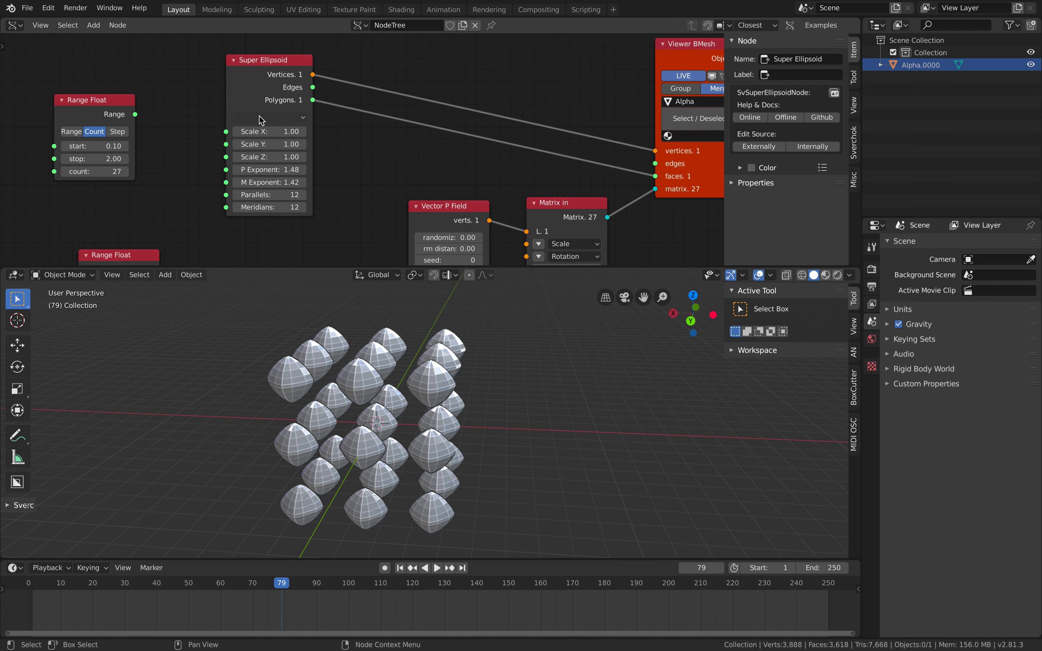
Apply the Cushion preset to the Super Ellipsoid and reconnect the two Range Floats to its P Exponent and M Exponent.
left_click(261, 117)
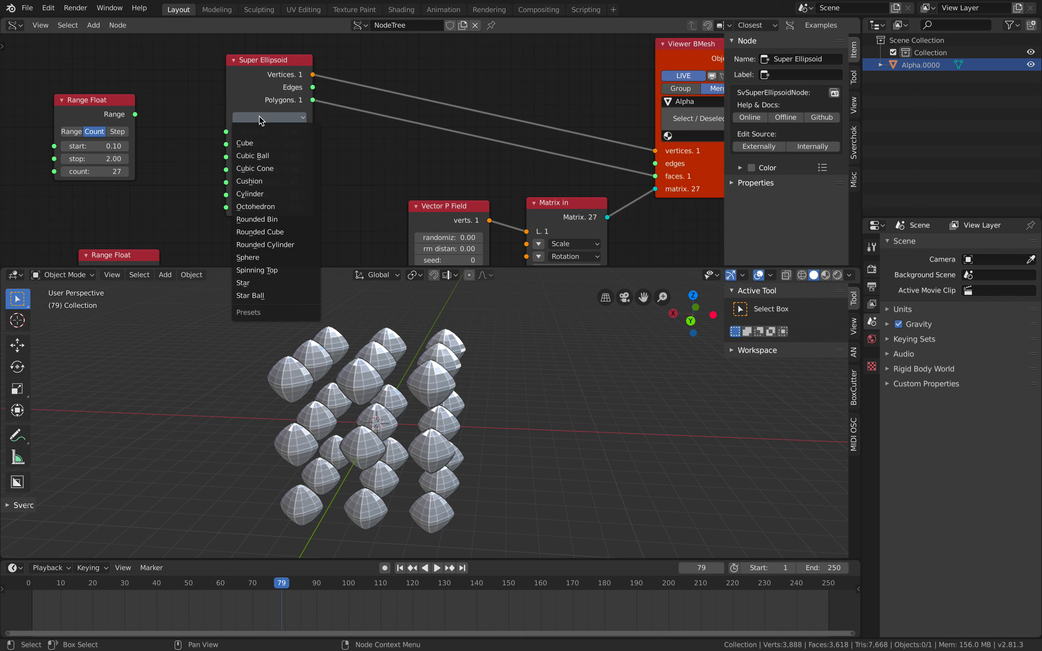
left_click(265, 179)
middle_click_drag(168, 124, 194, 124)
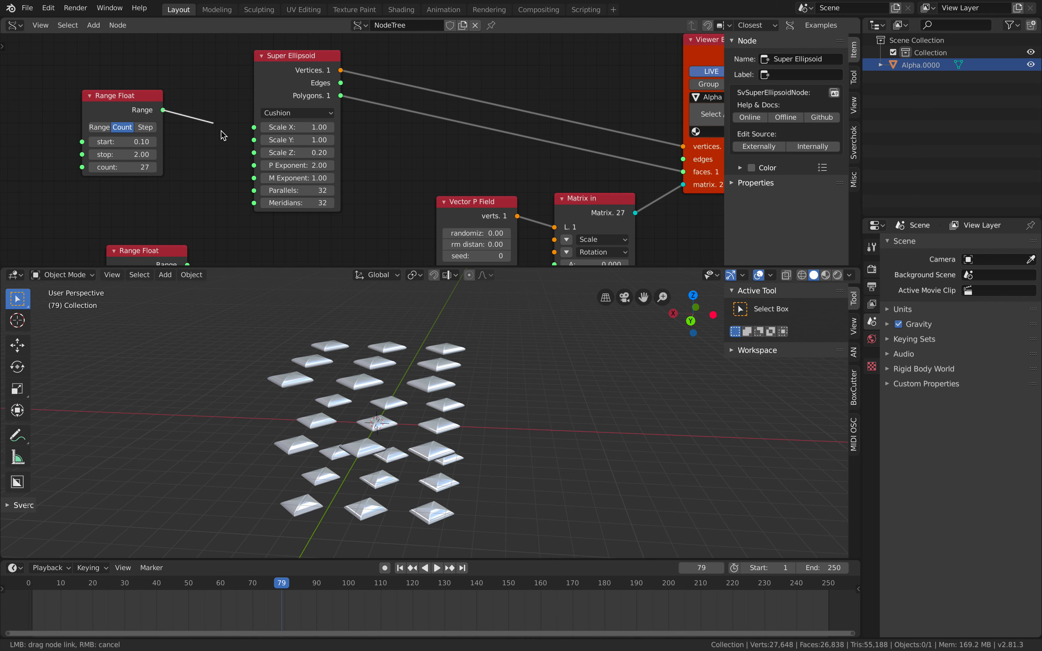
left_click_drag(257, 168, 254, 165)
middle_click_drag(223, 193, 227, 163)
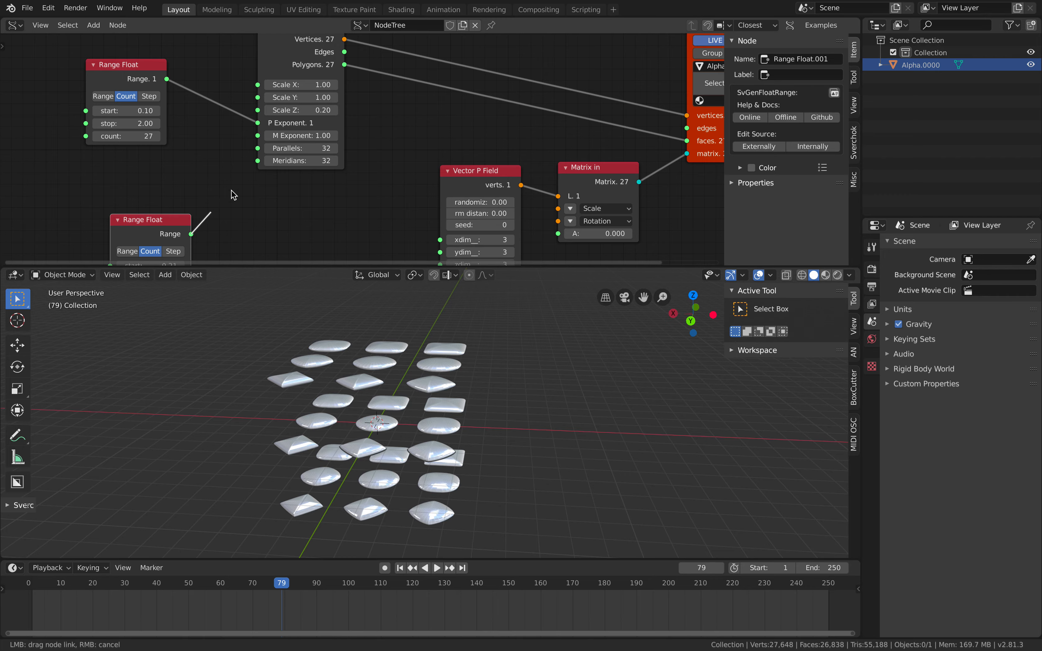
left_click_drag(262, 135, 261, 137)
Examine the cushion-shaped copies up close from several angles, clear the selection, and save the file.
middle_click_drag(519, 408, 521, 435)
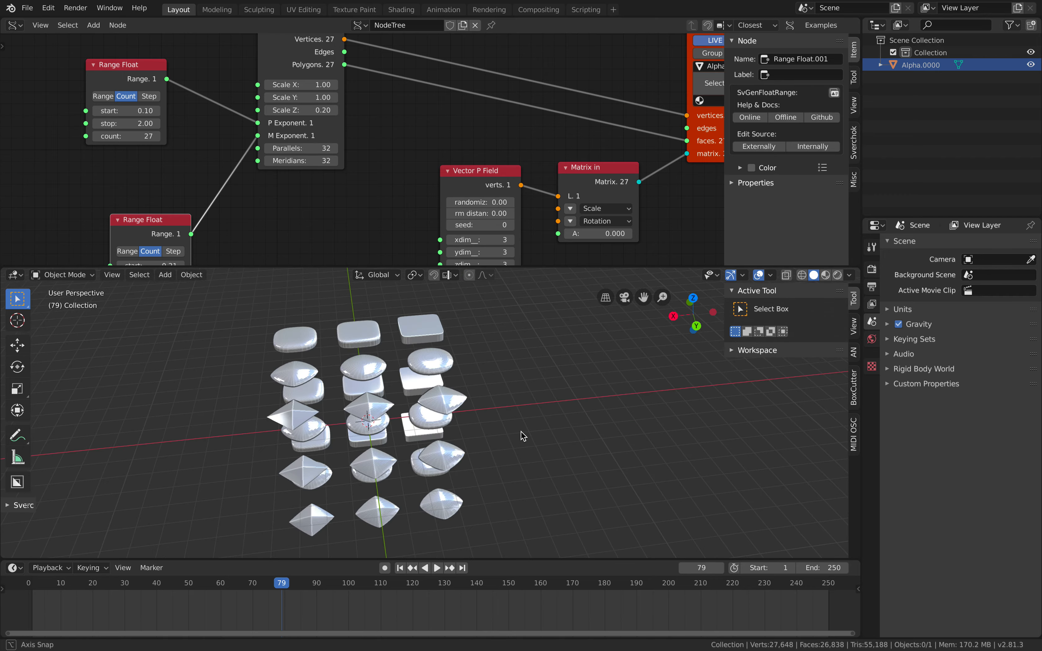
scroll(520, 431, "up", 2)
middle_click_drag(469, 384, 492, 428)
left_click(406, 466)
scroll(451, 412, "up", 3)
key("alt+a")
scroll(482, 392, "up", 2)
scroll(424, 406, "down", 6)
key("ctrl+s")
Set the Super Ellipsoid's Parallels and Meridians to 12 and select the generated mesh in the viewport.
middle_click_drag(364, 162, 375, 191)
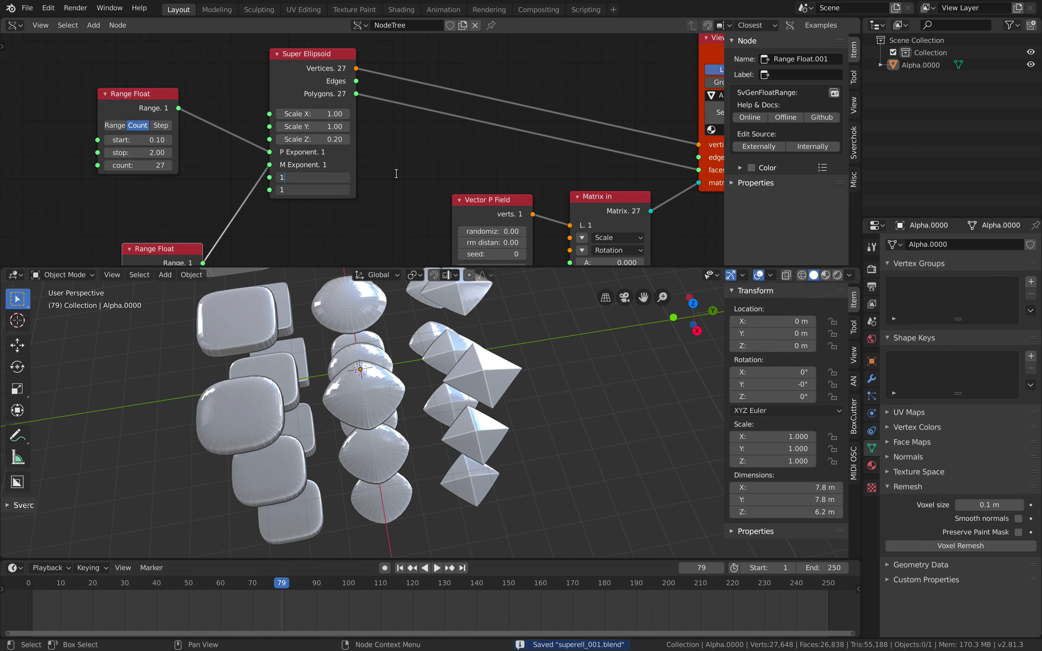
type("12")
key("Return")
mouse_move(425, 373)
middle_mouse_down()
mouse_move(471, 342)
mouse_move(541, 322)
mouse_move(359, 374)
mouse_move(400, 363)
mouse_move(408, 327)
mouse_move(388, 363)
mouse_move(420, 356)
middle_mouse_up()
left_click(358, 370)
scroll(358, 369, "down", 3)
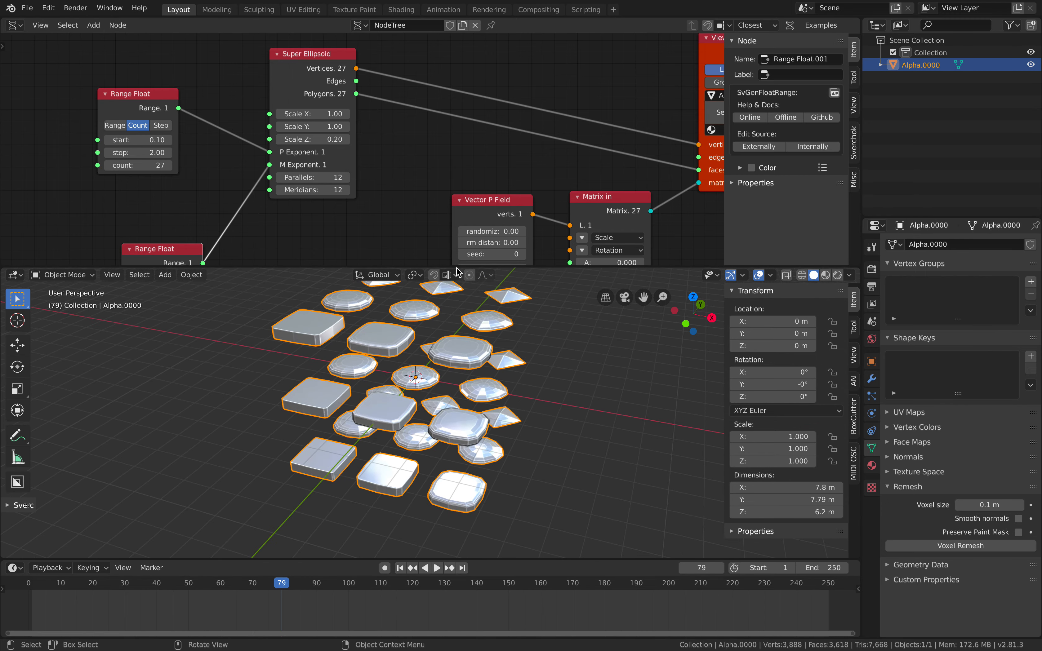
Turn off Merge in the Viewer BMesh node to get separate objects, and select the single copy Alpha.0002.
left_click_drag(455, 267, 456, 247)
middle_click_drag(646, 127, 335, 129)
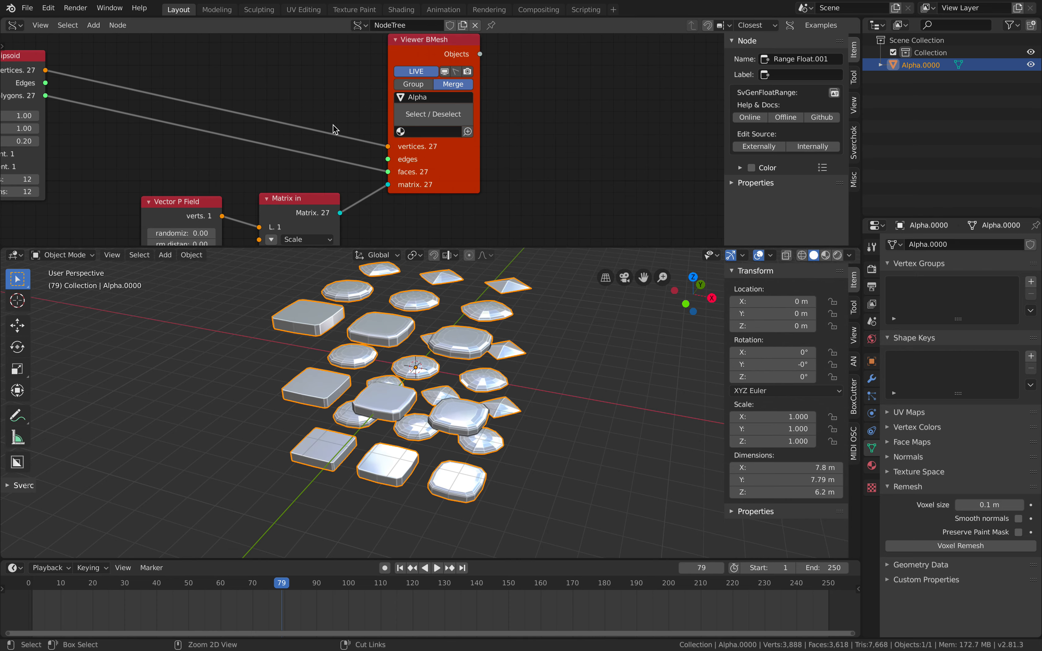
left_click(446, 87)
scroll(327, 389, "down", 1)
middle_click_drag(323, 393, 292, 404, "shift")
left_click(287, 370)
Reposition the Viewer BMesh node slightly in the node layout.
middle_click_drag(431, 389, 284, 393, "shift")
middle_click_drag(401, 377, 429, 362, "shift")
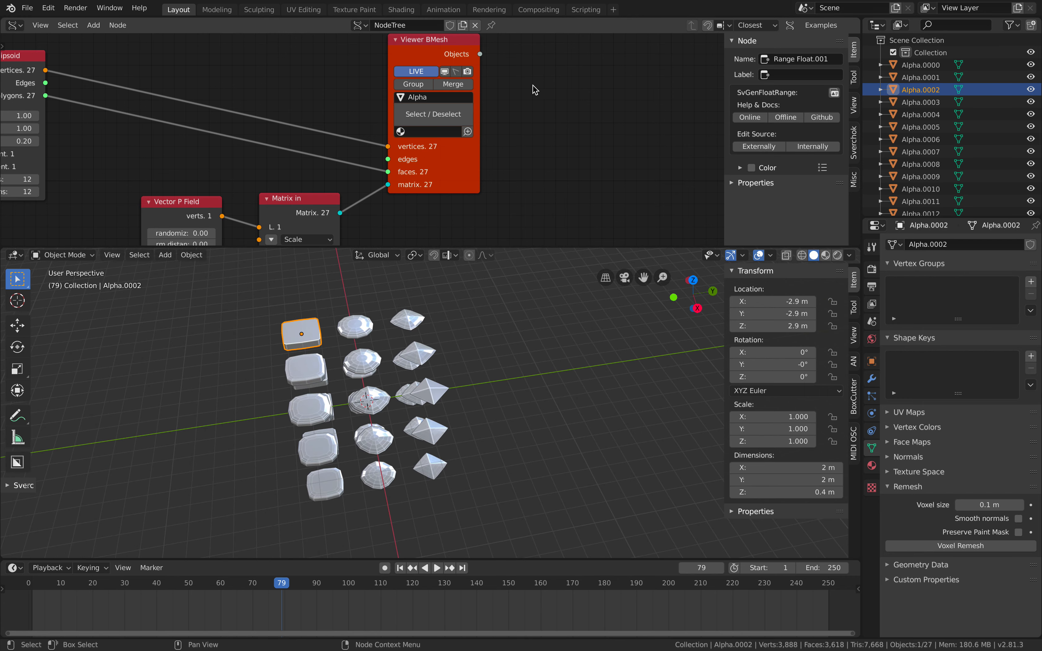
middle_click_drag(534, 90, 542, 102)
left_click_drag(447, 55, 459, 58)
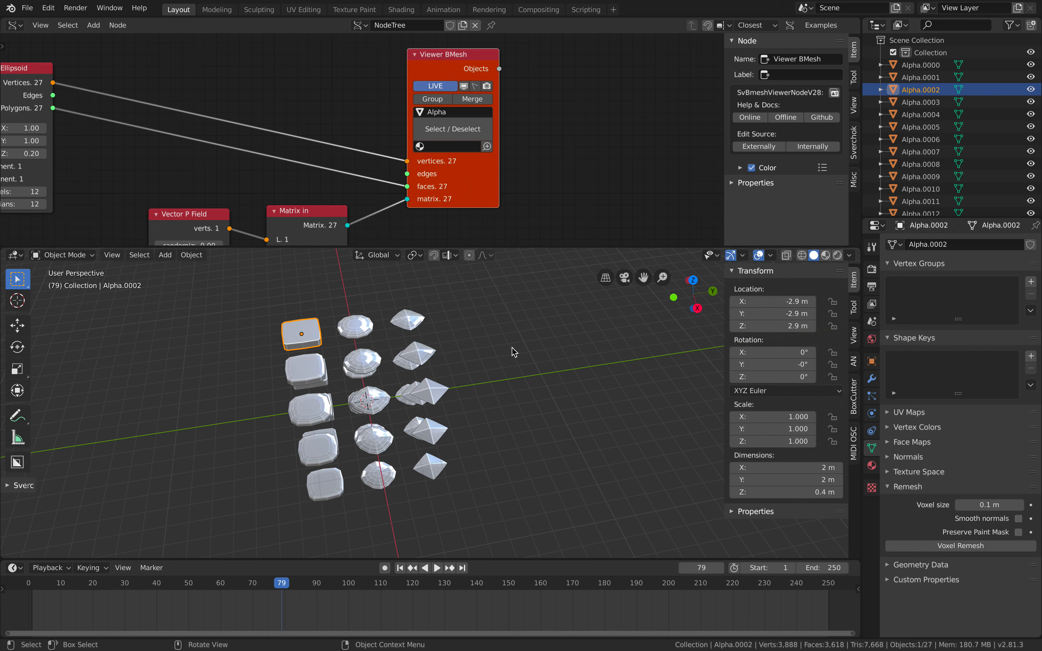
Duplicate the selected cushion, place the copy beside the array at about Y 8 m, and scale it up to about 3.047.
key("shift+d")
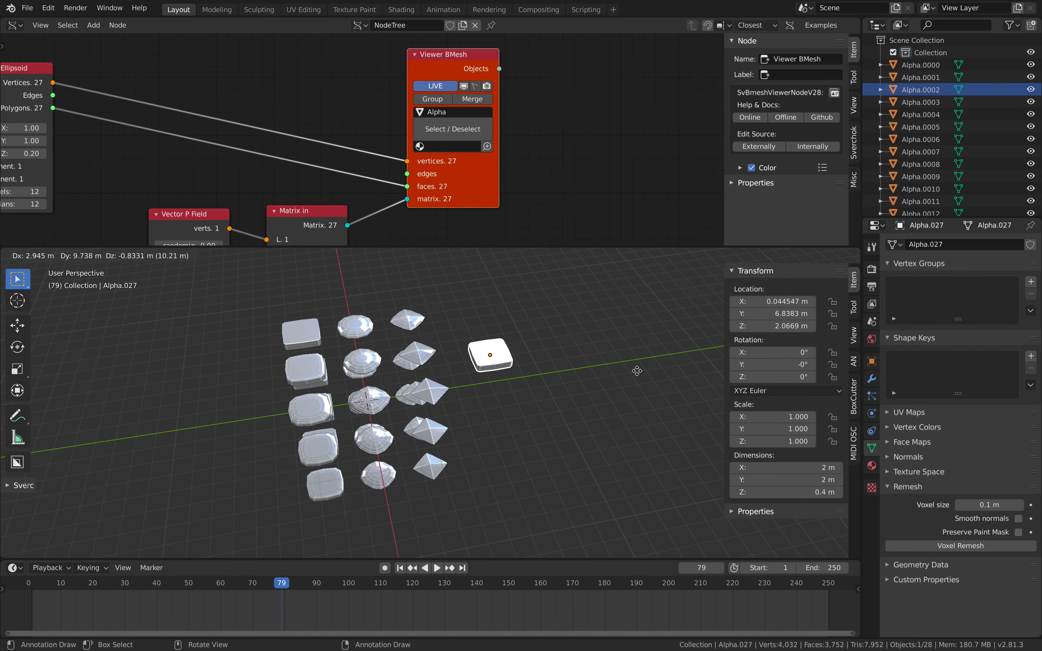
left_click(626, 370)
key("s")
left_click(599, 355)
middle_click_drag(598, 355, 567, 354)
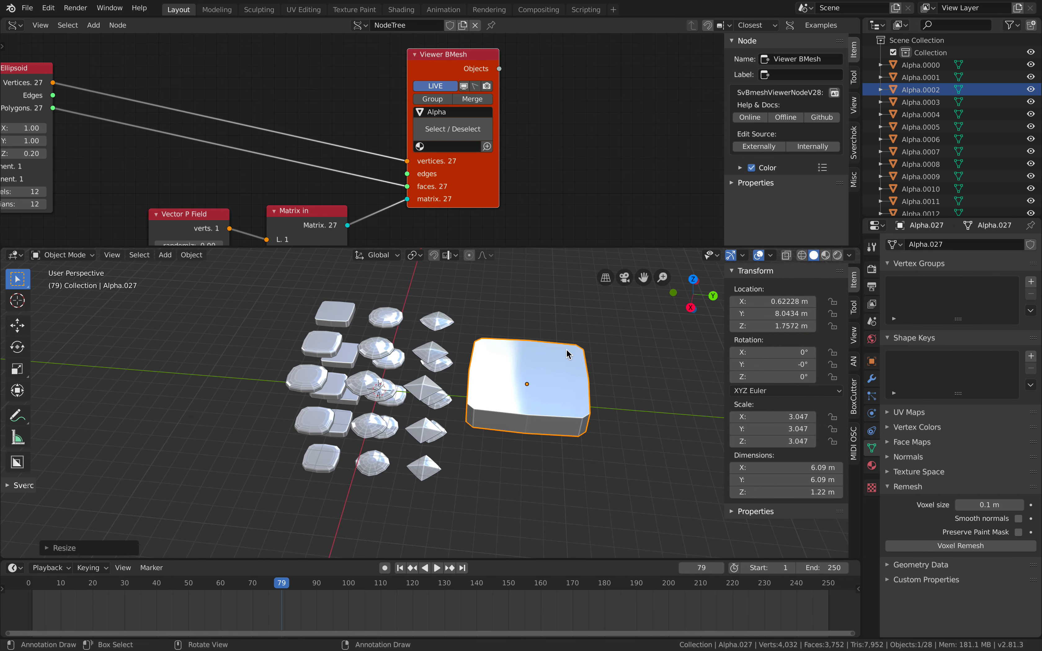
Insert a Matrix Math node set to Multiply into the link between the Matrix in node and the Viewer BMesh matrix input.
middle_click_drag(499, 174, 562, 97)
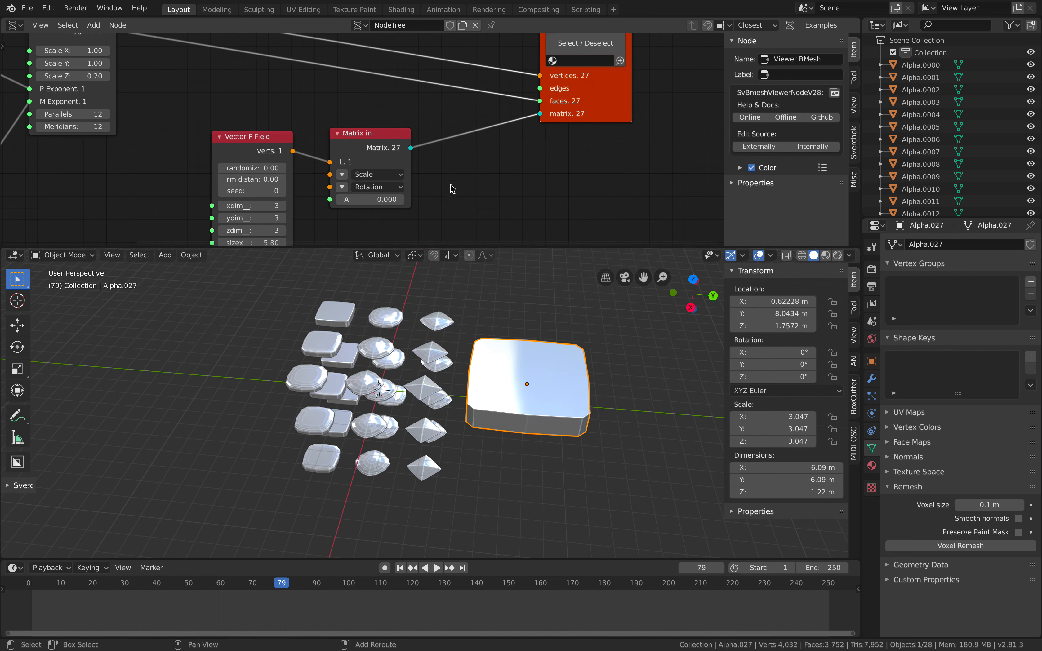
key("alt+space")
type("matrix mul")
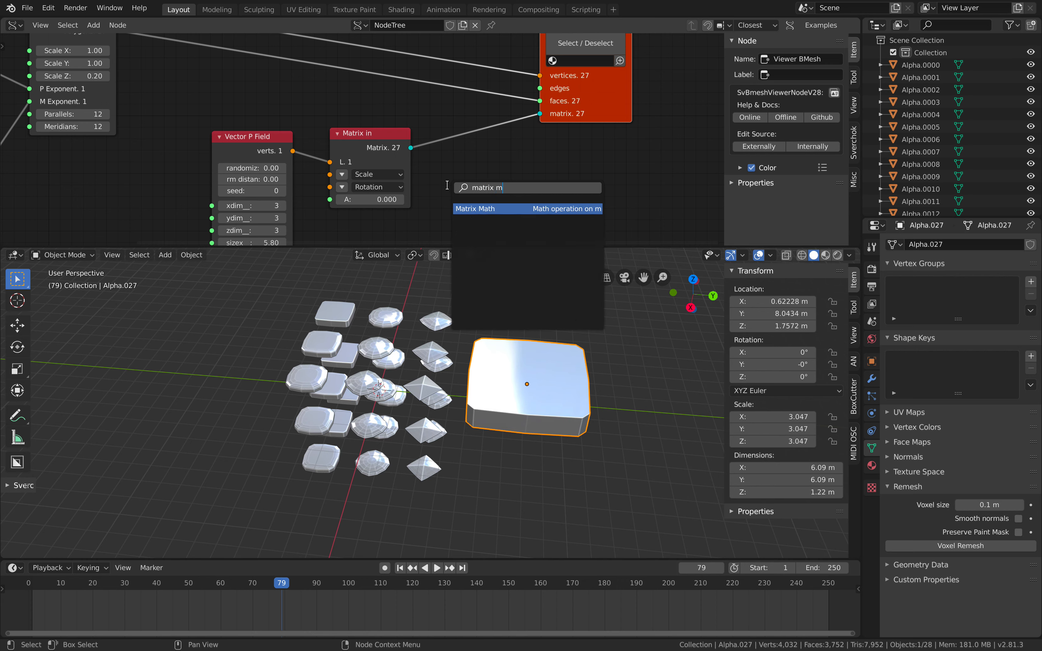
key("Return")
left_click(451, 118)
middle_click_drag(470, 149, 500, 130)
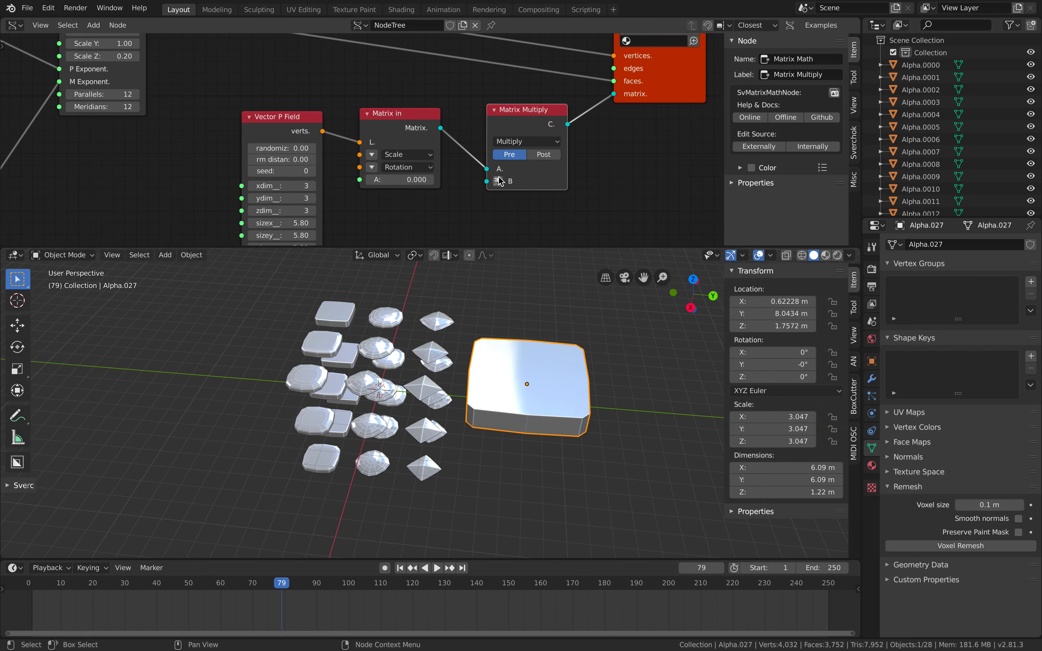
Duplicate the Matrix in node, connect it to Matrix Multiply's B input, and set its X location to -12.3.
left_click(498, 182)
left_click_drag(404, 134, 424, 210)
middle_click_drag(482, 193, 573, 89)
left_click(416, 130)
left_click_drag(441, 136, 461, 201)
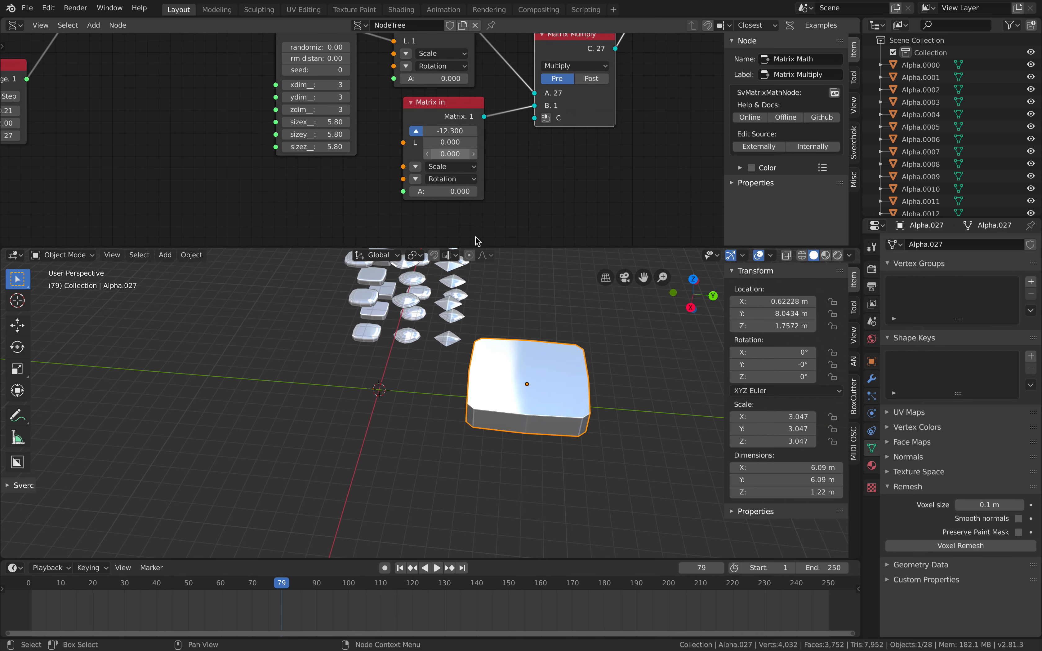
Clear the large cushion's location, rotate it 90° about the X axis, and save the file.
key("alt+g")
middle_click_drag(522, 377, 516, 385)
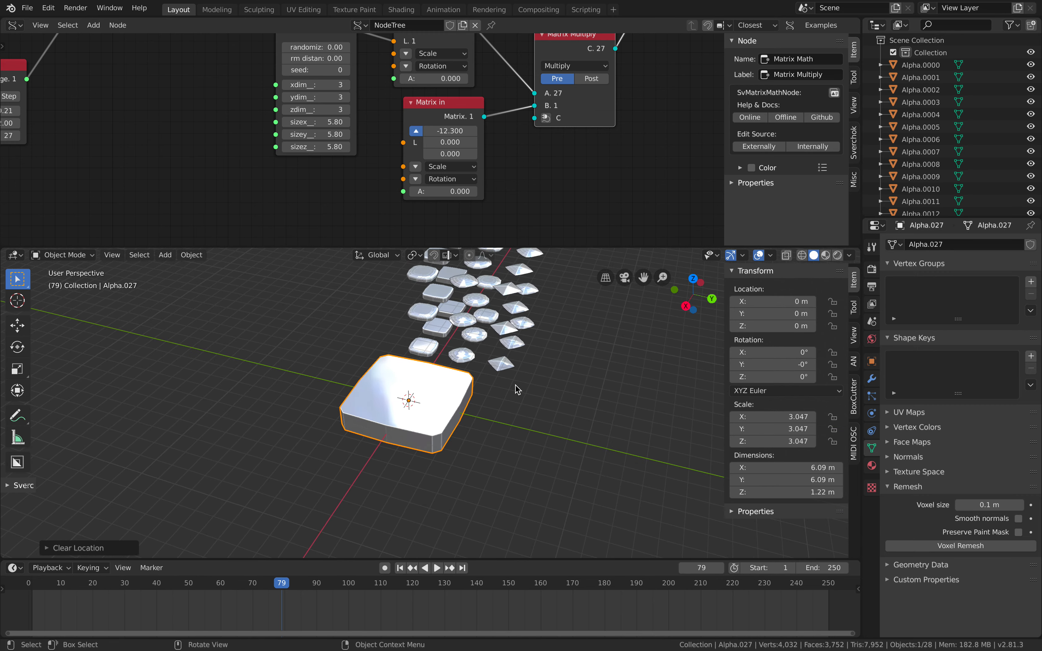
left_click(688, 304)
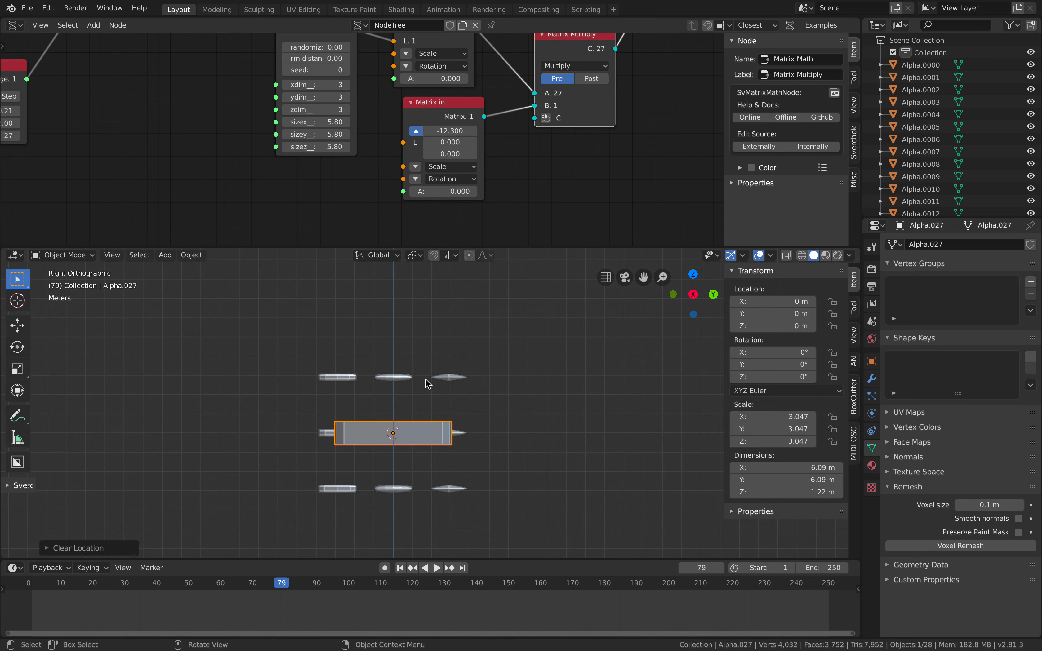
left_click(674, 294)
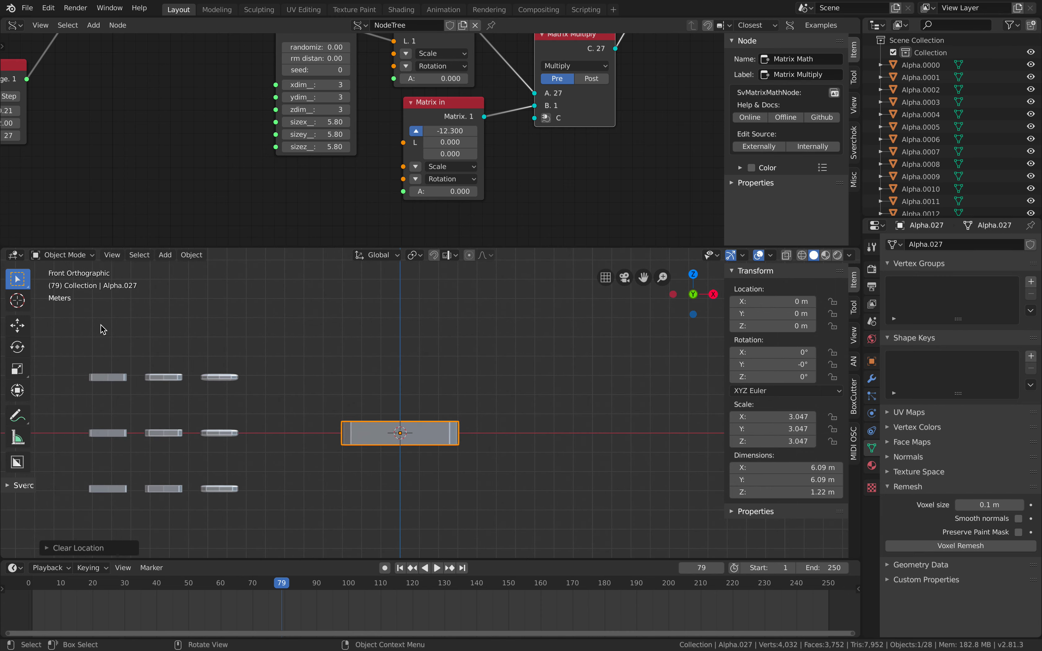
middle_click_drag(451, 379, 452, 351, "shift")
key("r")
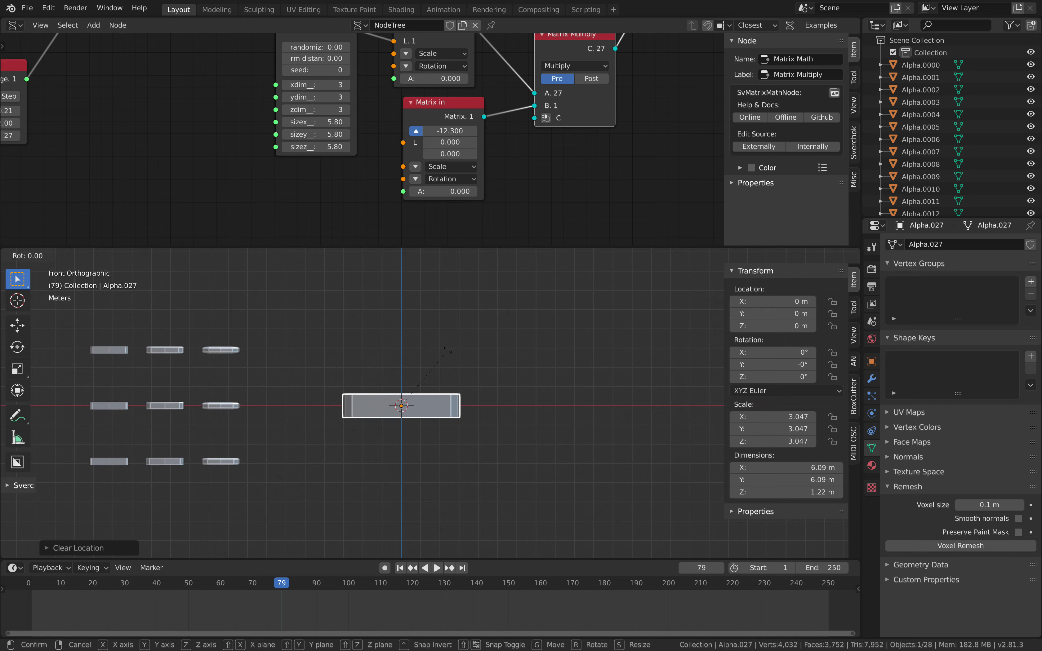
type("x90")
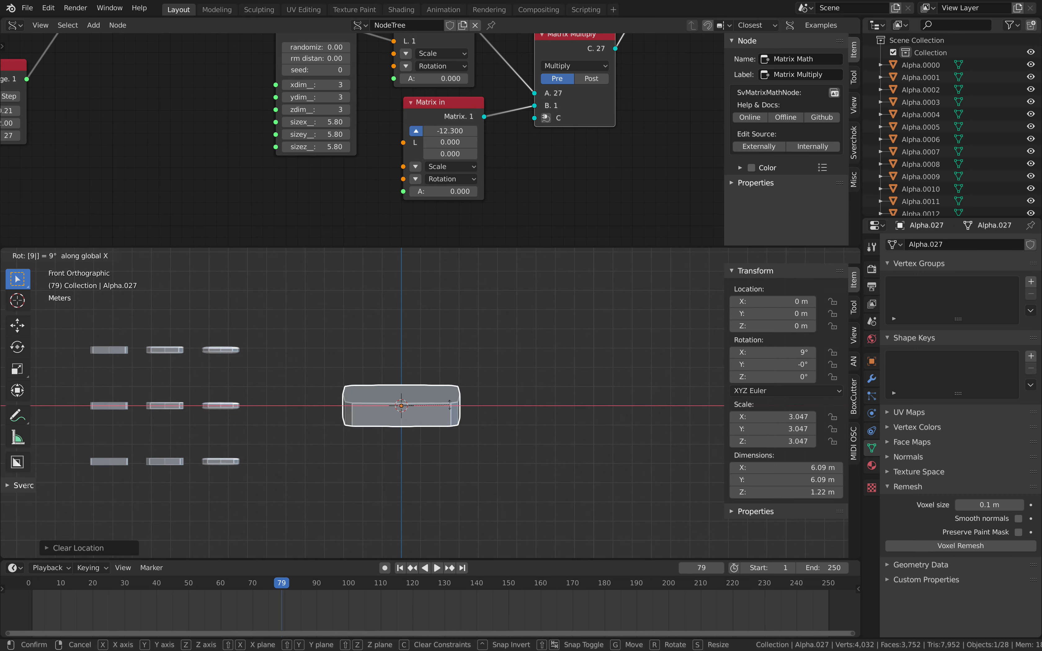
key("Return")
middle_click_drag(444, 405, 420, 406)
key("ctrl+s")
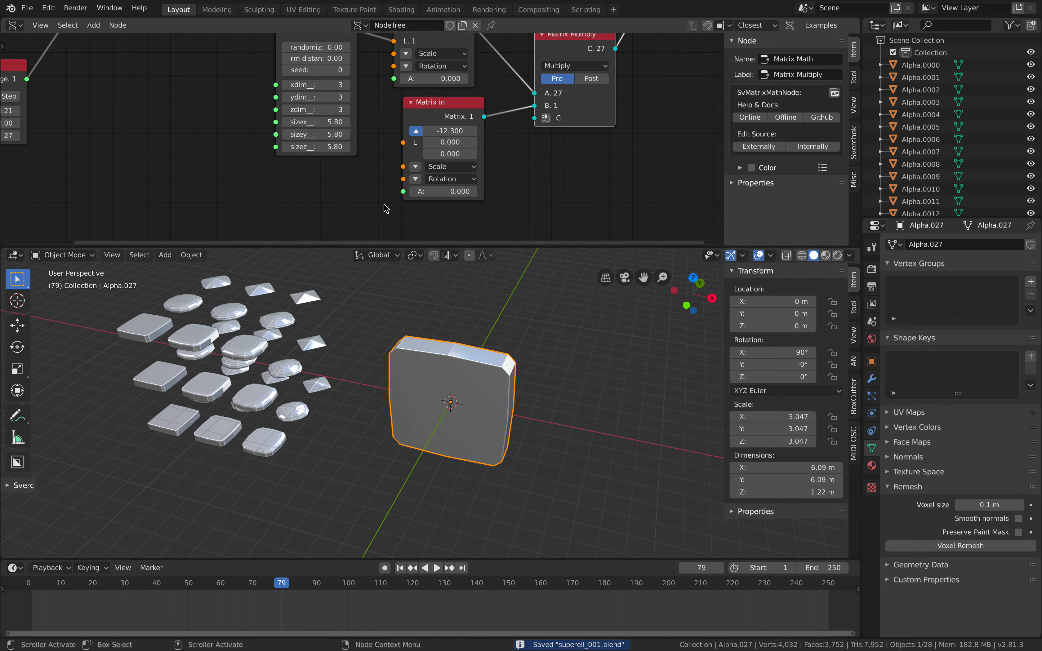
Set the Vector P Field's sizex, sizey and sizez to 6.
middle_click_drag(272, 302, 268, 322)
middle_click_drag(330, 114, 340, 123)
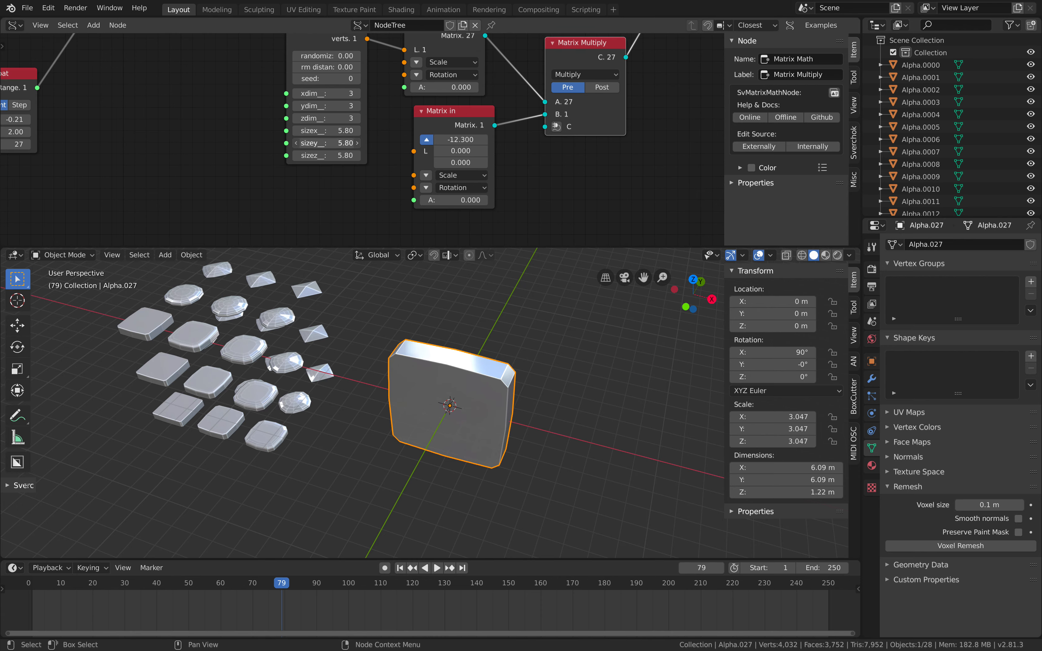
left_click_drag(337, 143, 365, 155)
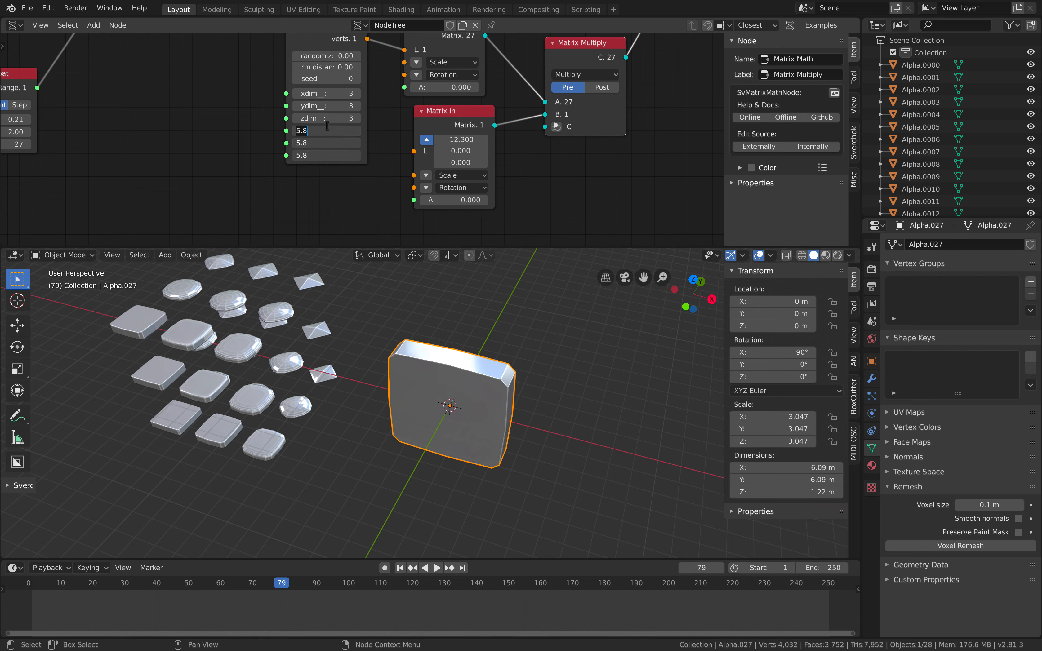
type("6")
key("Return")
Set the Super Ellipsoid's Scale Z to 1.16 and its Scale X and Scale Y to 0.49.
middle_click_drag(198, 145, 308, 267)
left_click_drag(290, 121, 332, 121)
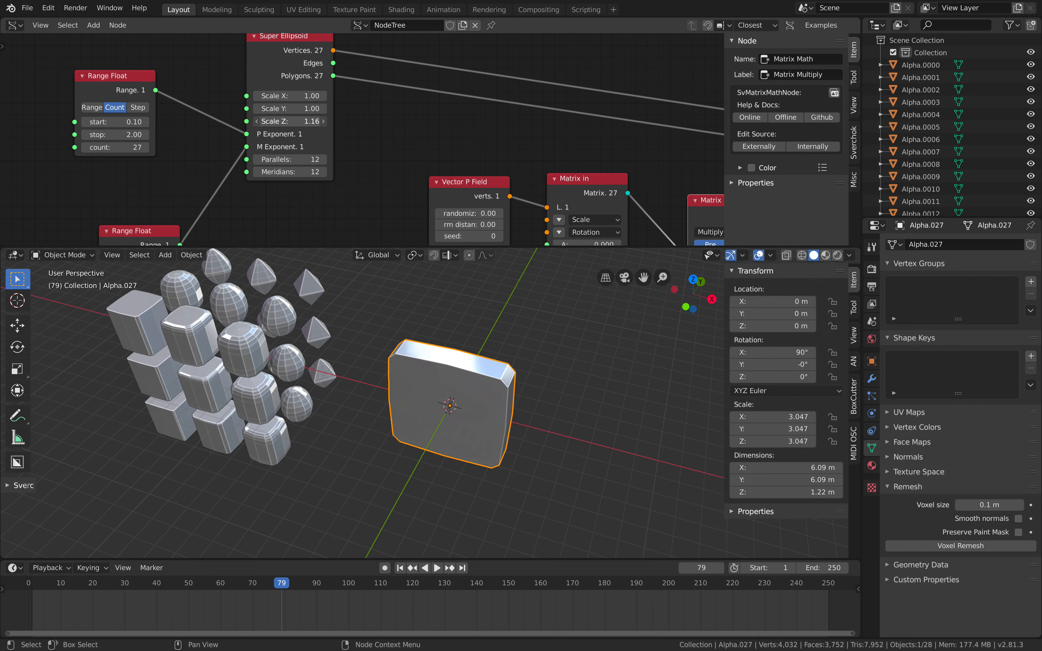
middle_click_drag(309, 344, 323, 379)
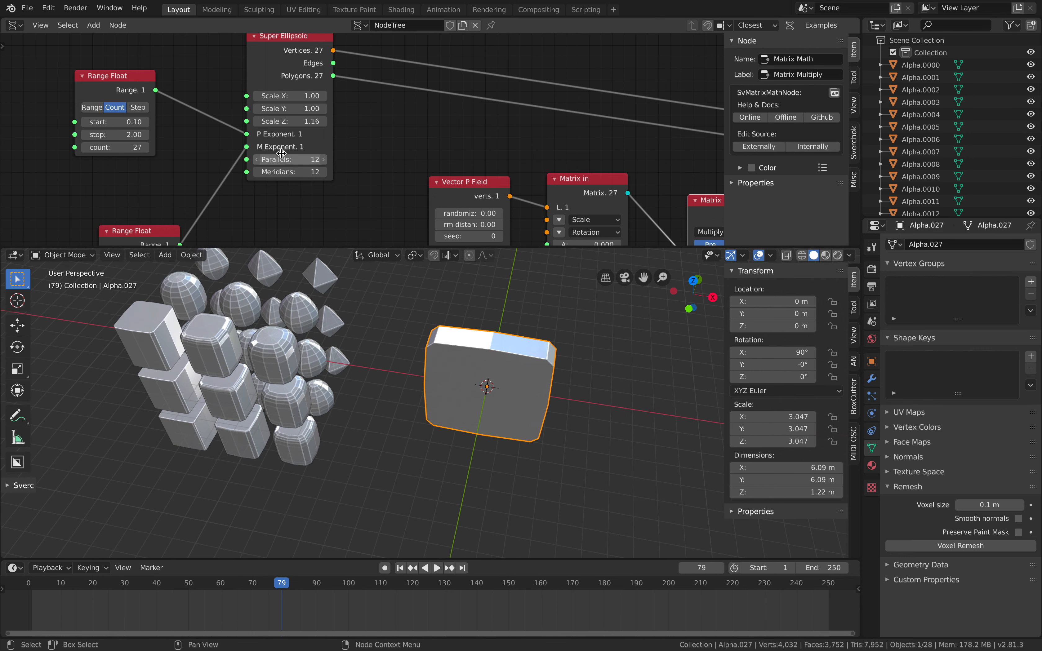
left_click_drag(302, 102, 279, 102)
Duplicate the rounded pillar Alpha.0005 from the array and place the copy beside the large cushion.
left_click(220, 361)
middle_click_drag(308, 310, 288, 268, "shift")
key("shift+d")
left_click(574, 375)
middle_click_drag(482, 374, 500, 339)
key("g")
left_click(526, 409)
Scale the copied pillar to about 2.044 and position it beneath the large cushion as a leg, at about Z -4.78 m.
middle_click_drag(526, 410, 381, 406)
key("g")
left_click(474, 439)
key("s")
left_click(468, 451)
key("g")
middle_click_drag(467, 450, 377, 378)
left_click(568, 433)
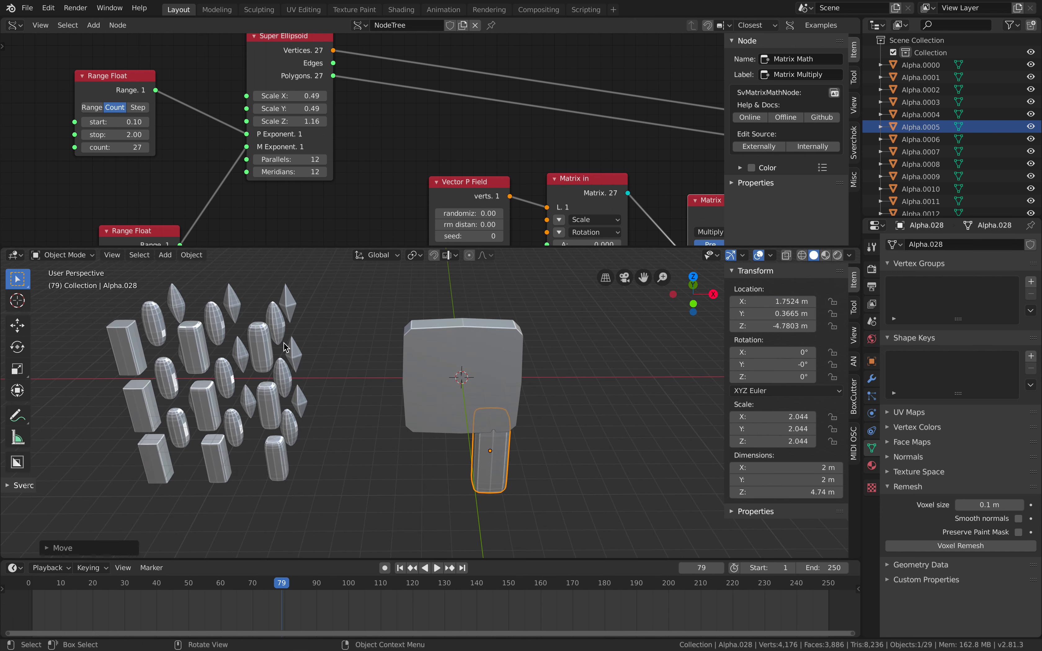
Duplicate the rounded pillar Alpha.0008 onto the large cushion and rotate the copy until it lies nearly horizontal.
left_click(271, 347)
key("shift+d")
left_click(554, 357)
key("r")
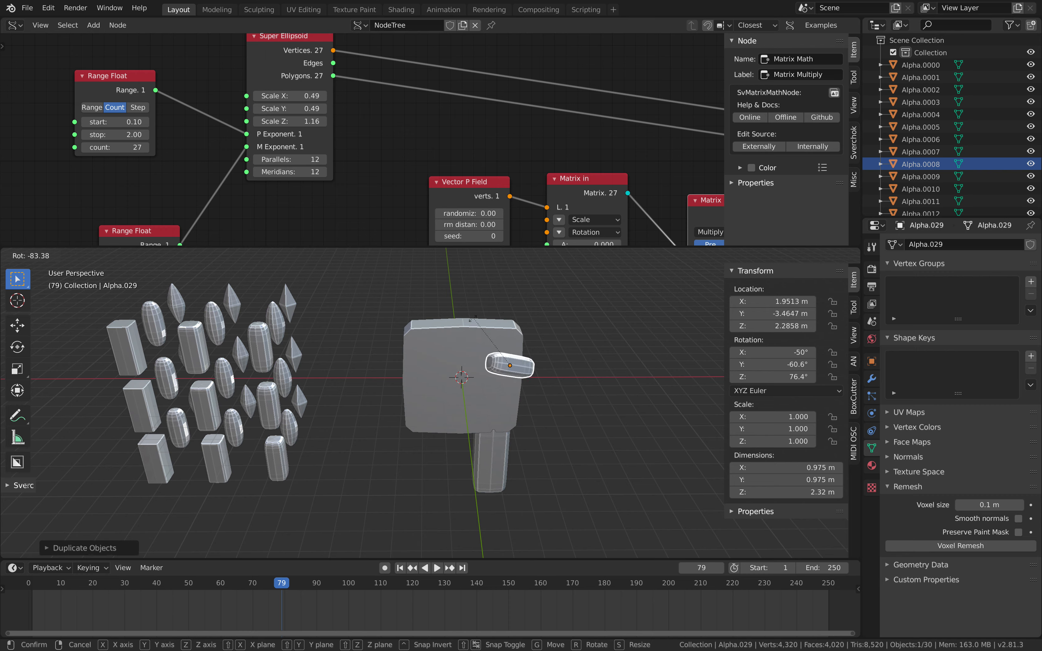
left_click(559, 364)
Scale the copied arm piece to about 1.348 and place it at the cushion's upper corner, at about X 2.91 m.
key("s")
left_click(579, 381)
key("s")
left_click(535, 372)
key("g")
left_click(558, 352)
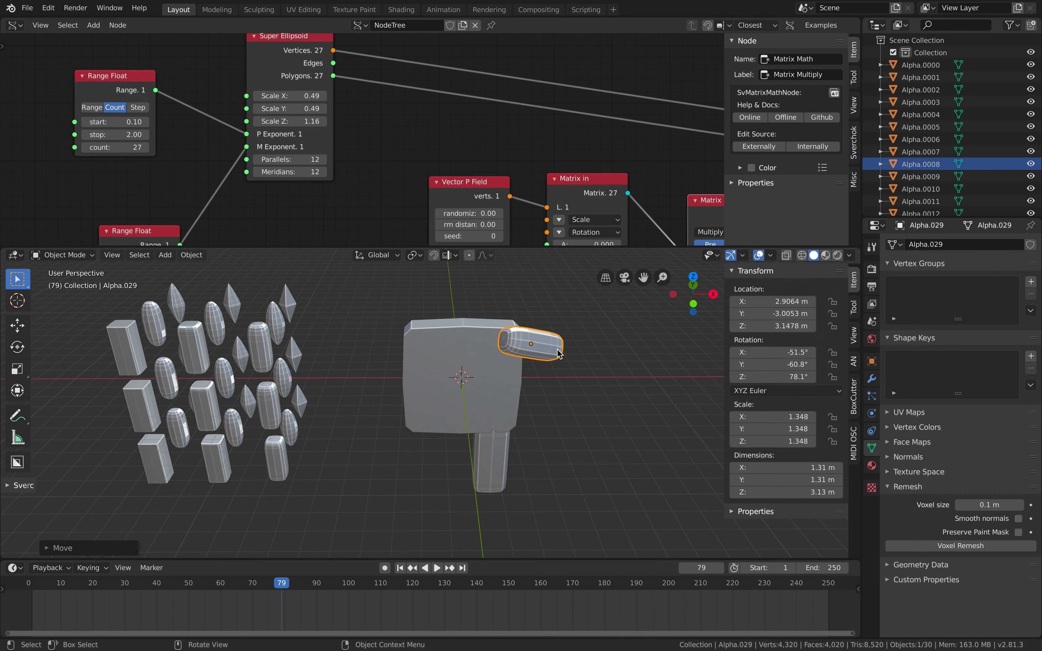
Align the arm piece with the cushion's side, rotating it to about -88.2°, -37.6°, 83.6° and moving it to about Y -0.24 m.
middle_click_drag(557, 352, 602, 379)
key("g")
left_click(559, 394)
key("r")
key("x")
left_click(554, 404)
key("r")
left_click(498, 321)
key("g")
left_click(544, 355)
key("r")
key("r")
left_click(535, 353)
Scale the arm up to about 1.723 and move it outward to about X 3.84 m, Y -0.03 m, Z 1.93 m.
key("s")
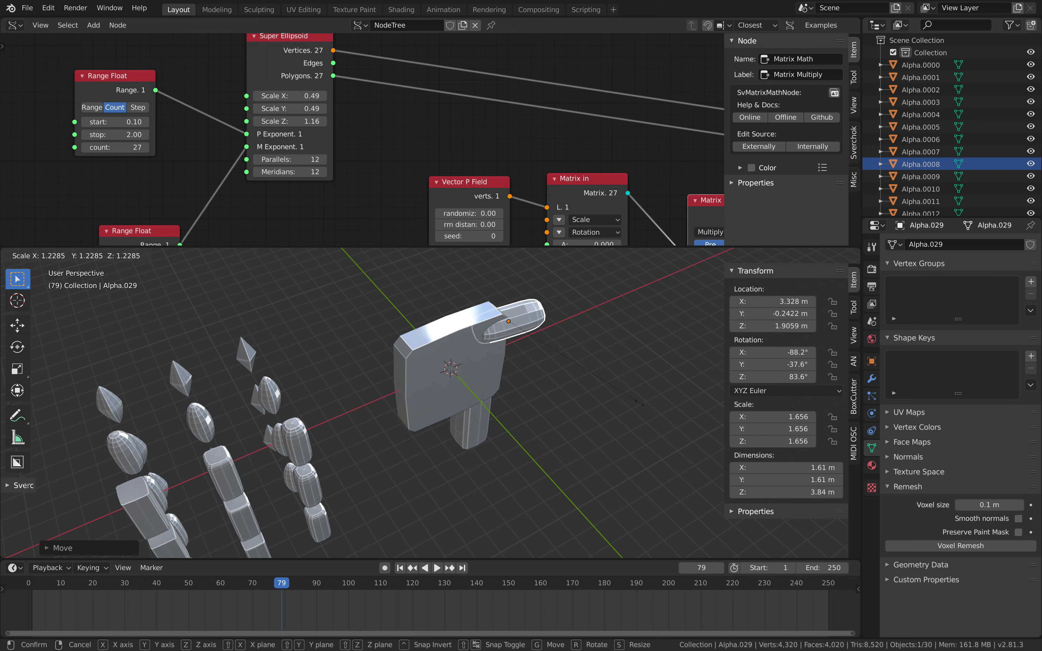
left_click(647, 408)
middle_click_drag(647, 409, 562, 359)
key("g")
left_click(555, 373)
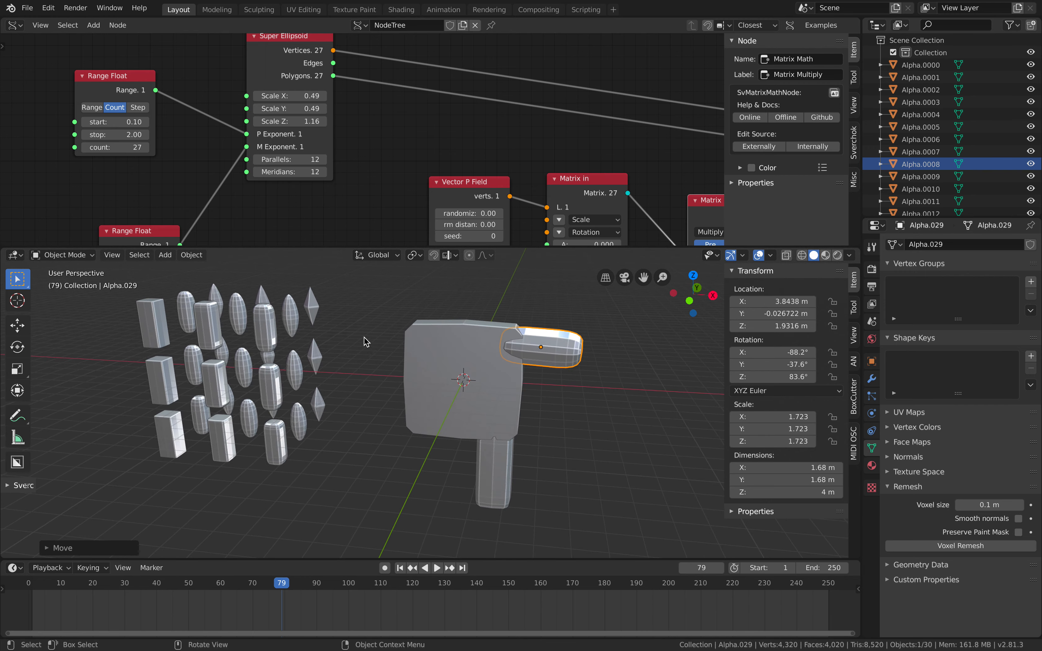
middle_click_drag(365, 341, 404, 369)
left_click(294, 290)
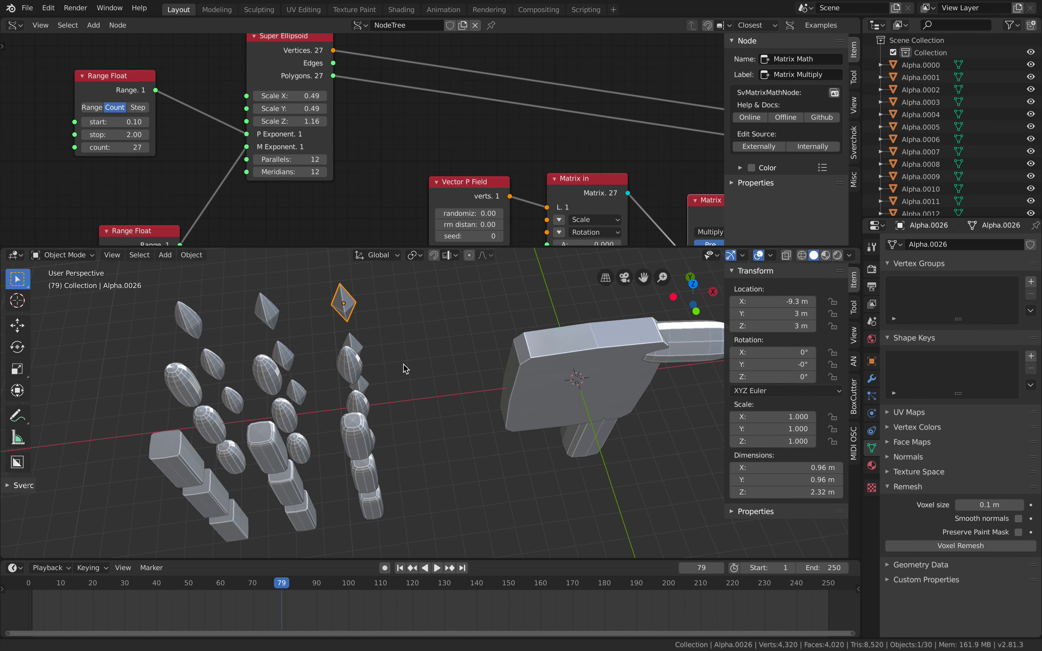
middle_click_drag(220, 371, 226, 334)
middle_click_drag(302, 382, 335, 427)
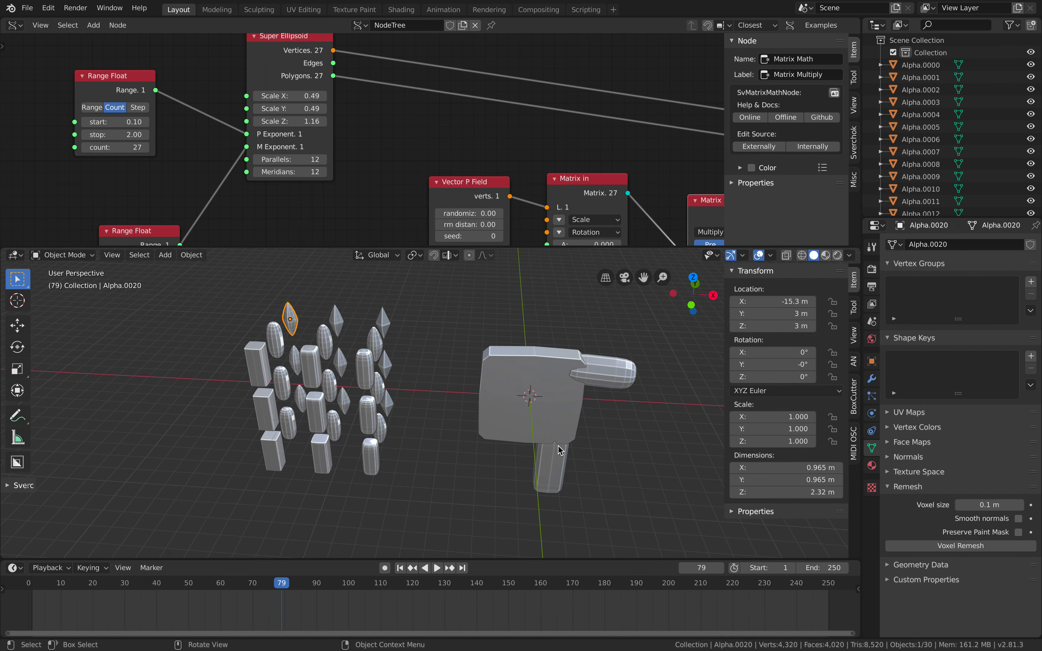
middle_click_drag(558, 450, 521, 446, "shift")
middle_click_drag(481, 336, 482, 348, "shift")
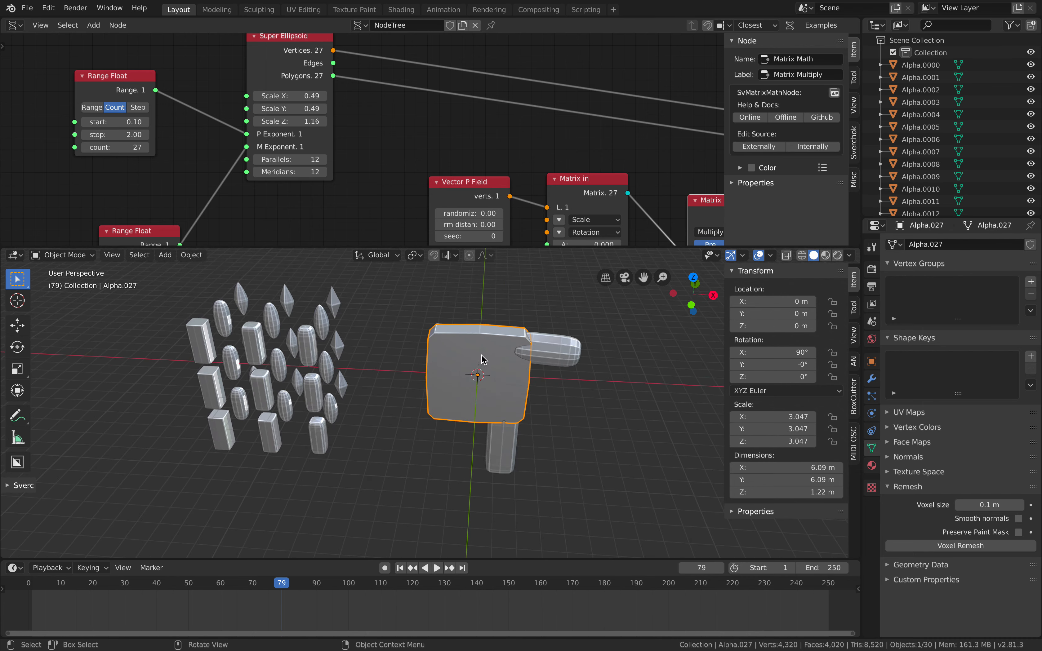
Set the Super Ellipsoid's Scale X to 1.09, Scale Y to 1.27 and Scale Z to 0.32.
left_click(307, 346)
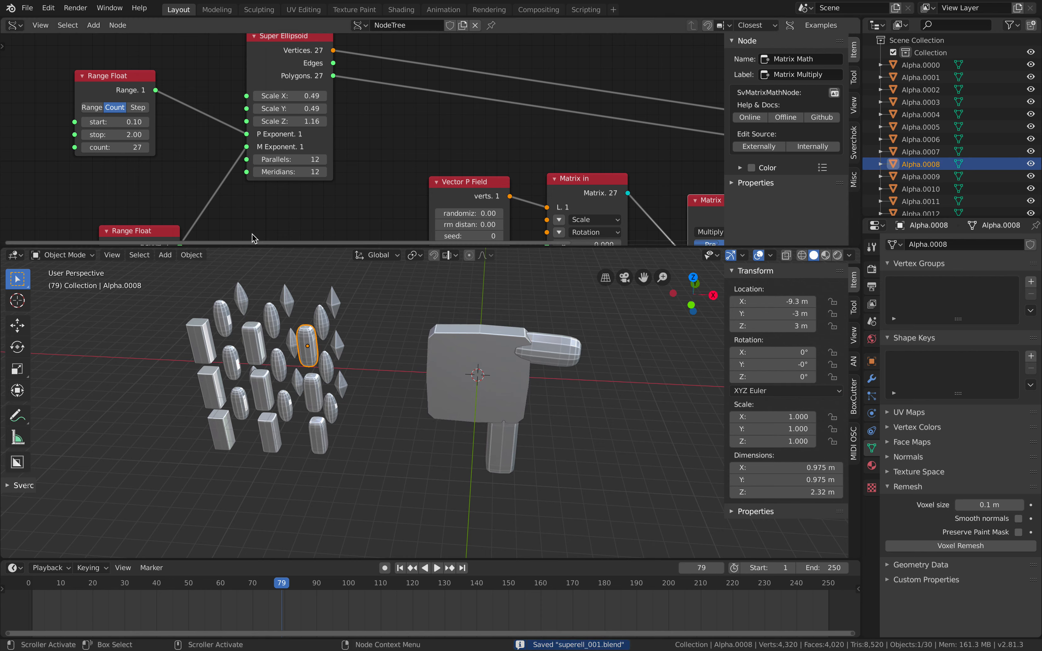
left_click(286, 297)
mouse_move(290, 112)
left_mouse_down()
mouse_move(327, 112)
mouse_move(307, 100)
mouse_move(319, 99)
mouse_move(318, 121)
mouse_move(282, 121)
left_mouse_up()
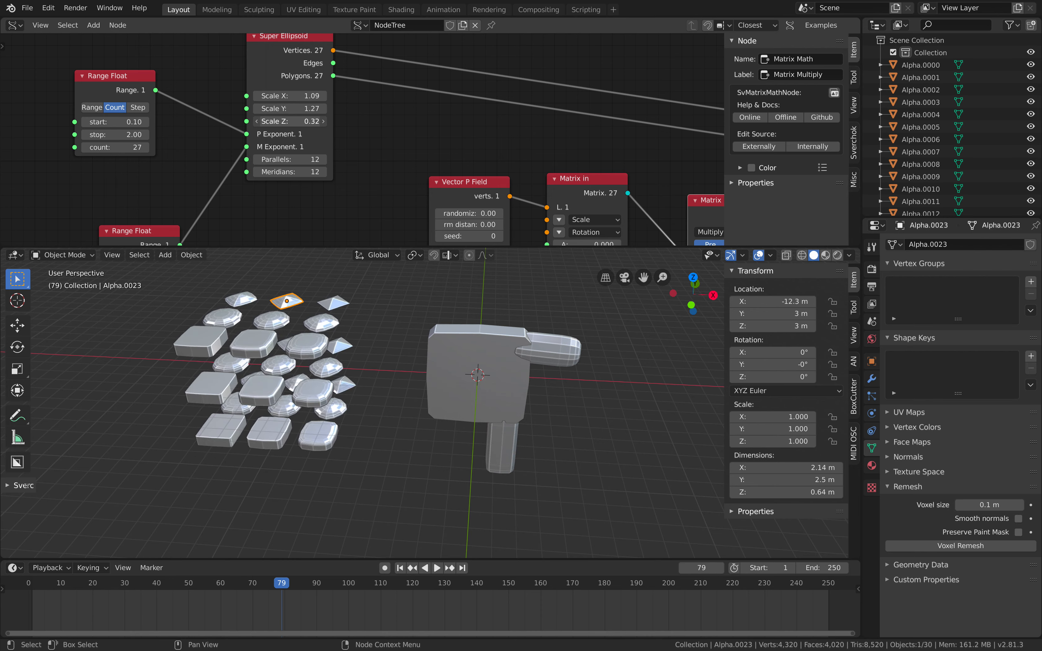
Duplicate the flattened rounded shape Alpha.0008 in front of the torso, rotate the copy freely, and move it toward the body.
key("shift+d")
left_click(458, 380)
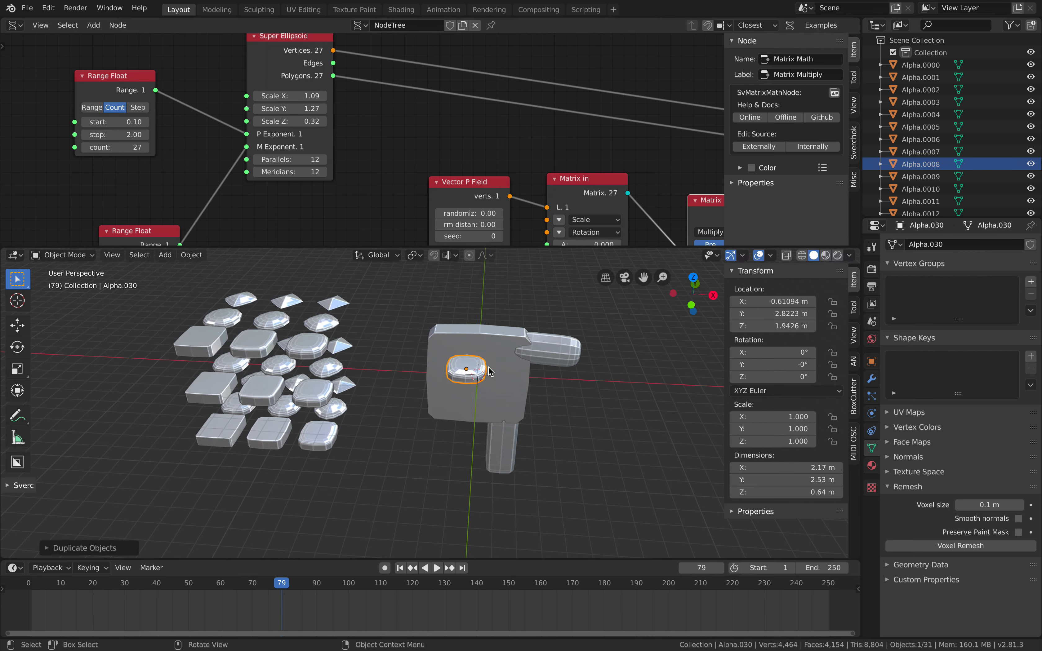
key("r")
key("r")
left_click(486, 410)
middle_click_drag(485, 411, 541, 323)
key("g")
left_click(503, 363)
Turn the flattened rounded copy upright, position it above the torso as a head, and save the file.
key("r")
key("r")
left_click(496, 324)
key("g")
left_click(539, 291)
key("r")
left_click(540, 286)
key("g")
left_click(524, 305)
key("ctrl+s")
middle_click_drag(480, 331, 502, 362)
Duplicate a flattened pointed shape from the array, rotate the copy freely, and move it in front of the torso.
left_click(318, 309)
key("shift+d")
left_click(485, 399)
key("r")
key("r")
left_click(502, 422)
middle_click_drag(502, 422, 515, 346)
key("g")
left_click(448, 322)
Rotate the pointed copy to about 85.7°, -1.01°, 12.4°, place it on the chest at about Z 1.13 m, and save the file.
key("r")
key("r")
left_click(467, 345)
key("g")
left_click(519, 335)
key("r")
left_click(508, 327)
key("ctrl+s")
Disconnect both Range Float nodes from the Super Ellipsoid's exponents and apply the Octohedron preset.
scroll(397, 221, "down", 2)
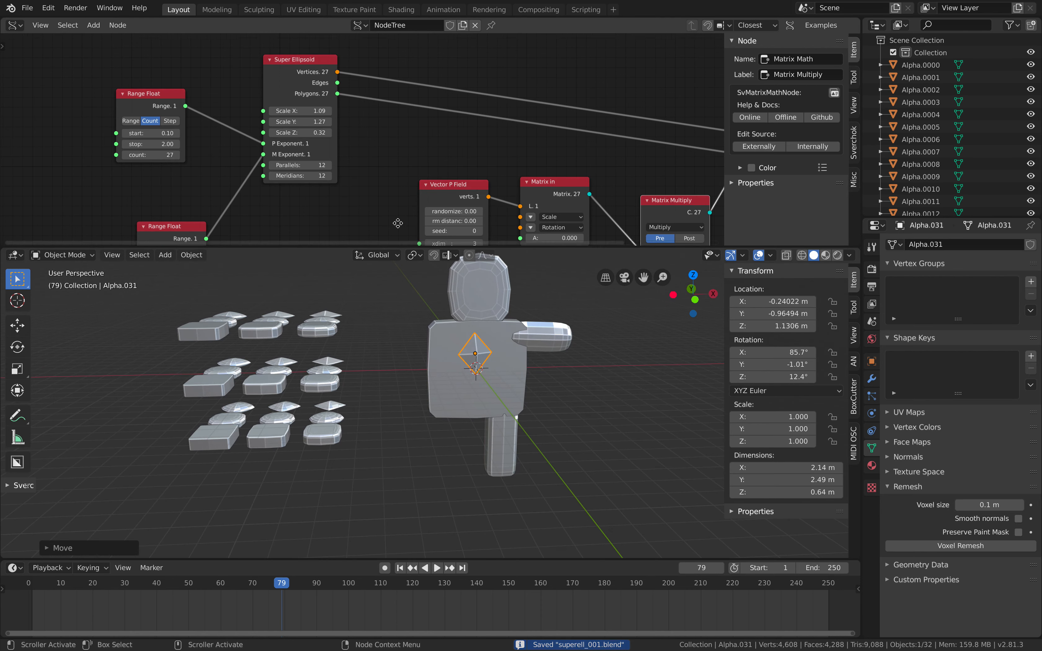
middle_click_drag(294, 157, 302, 136)
left_click_drag(272, 123, 251, 124)
middle_click_drag(250, 117, 255, 170)
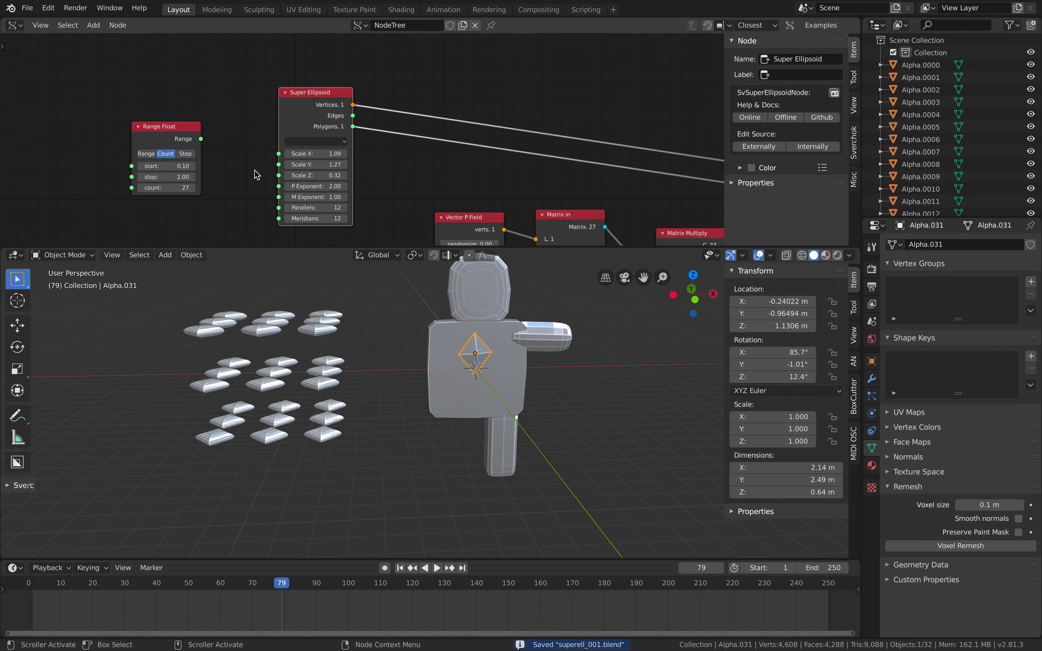
scroll(280, 124, "up", 1)
left_click(301, 140)
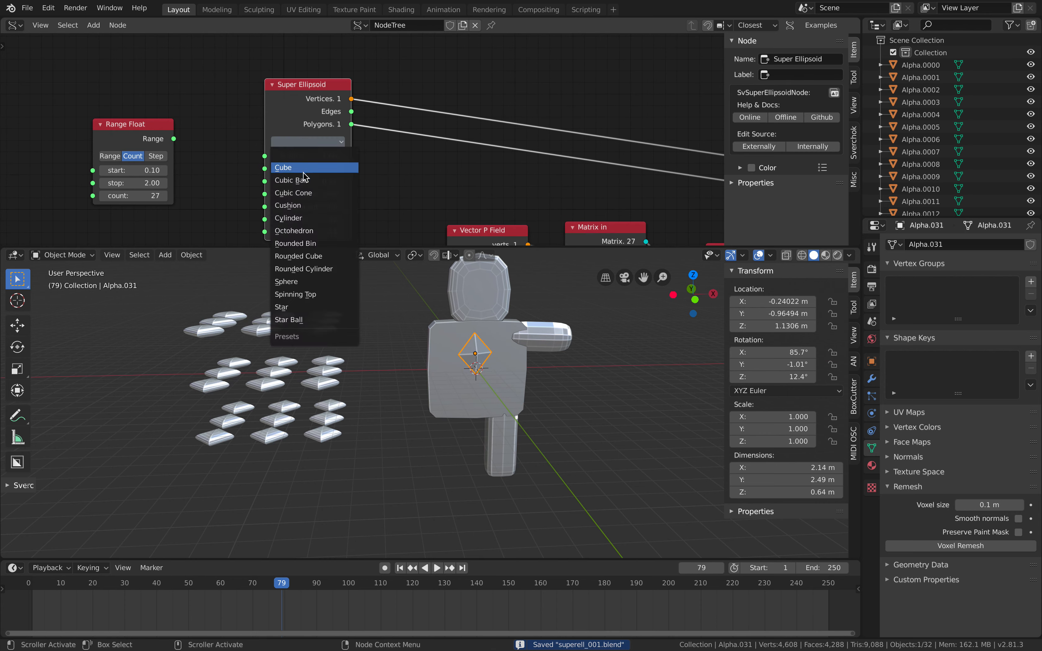
left_click(311, 232)
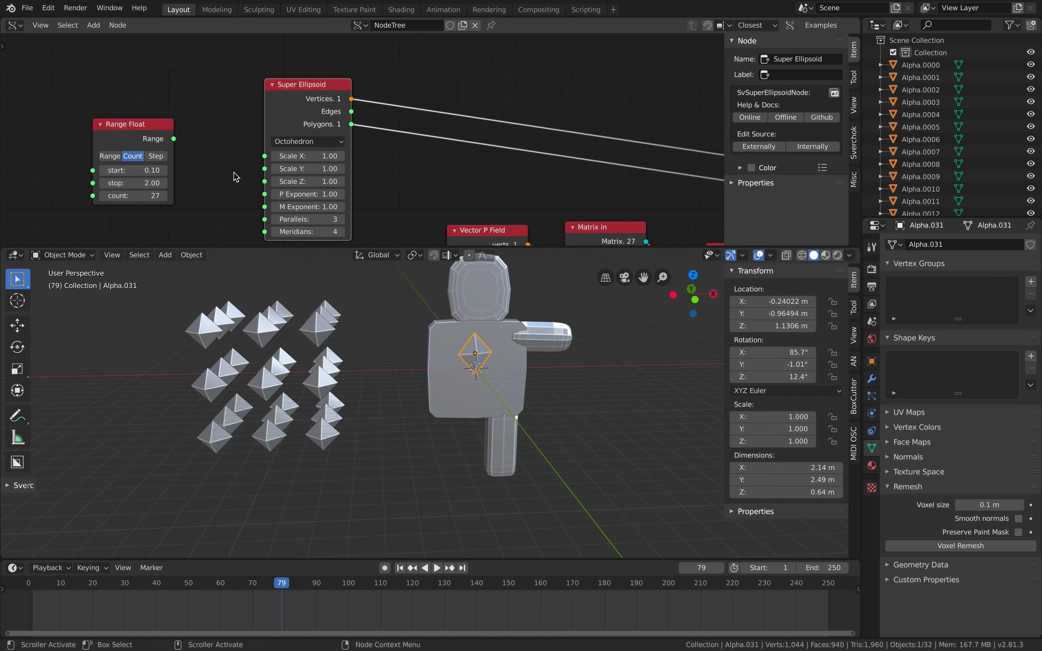
Reconnect the two Range Float nodes to the Super Ellipsoid's P Exponent and M Exponent inputs.
middle_click_drag(235, 172, 245, 154)
left_click(183, 115)
left_click_drag(280, 176, 275, 176)
middle_click_drag(238, 184, 271, 112)
left_click_drag(309, 111, 310, 111)
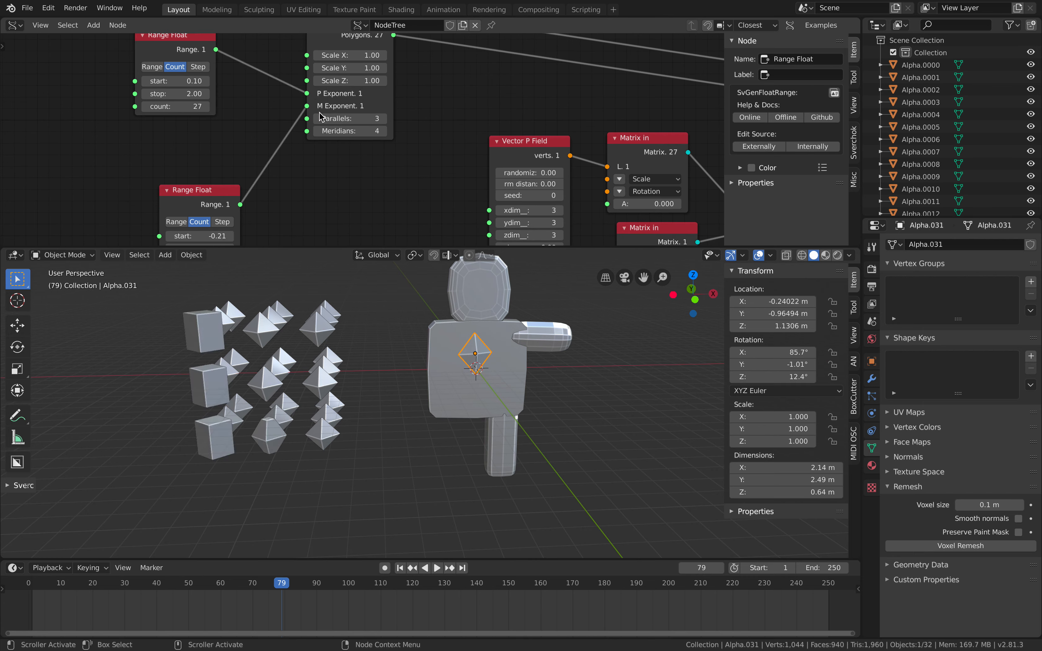
Raise the Super Ellipsoid's Parallels to 6 and its Meridians to 10.
left_click(384, 119)
left_click(383, 119)
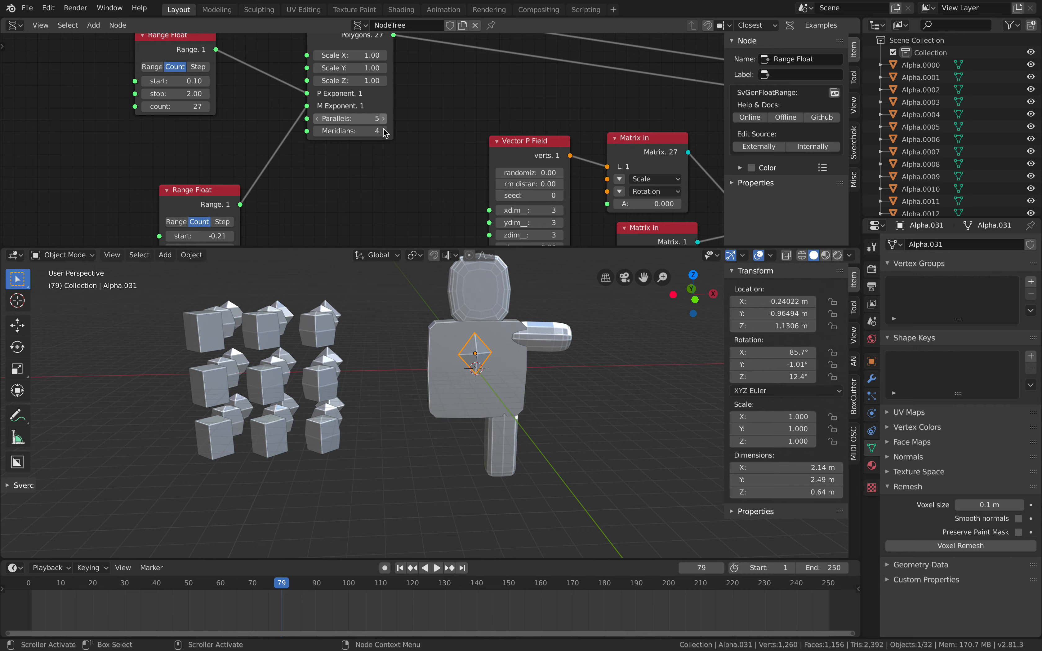
left_click(383, 119)
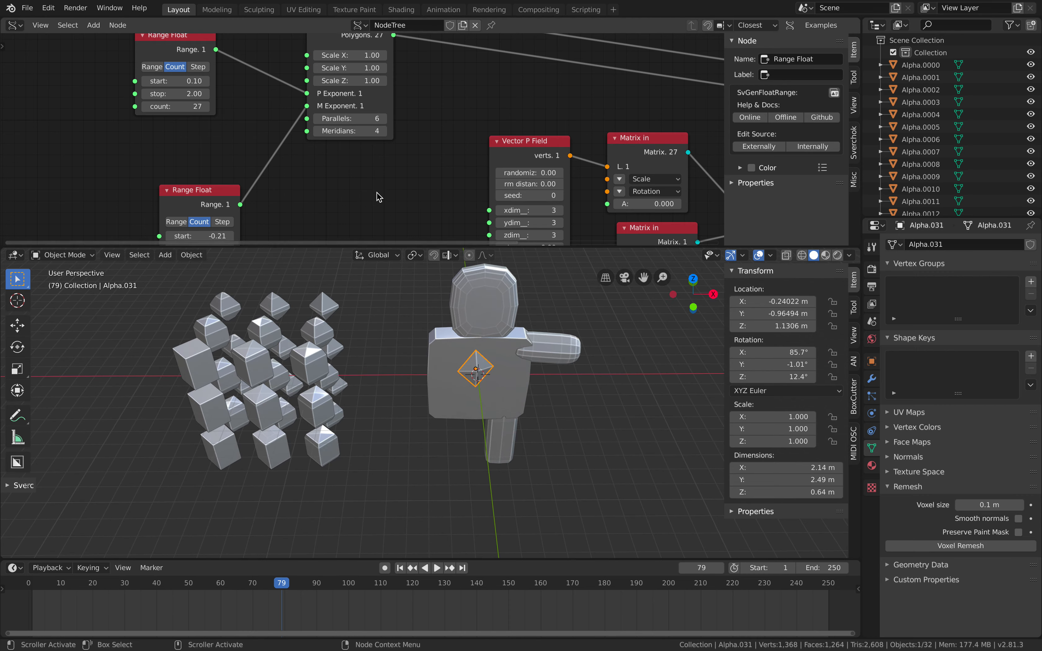
left_click(382, 134)
left_click(382, 134)
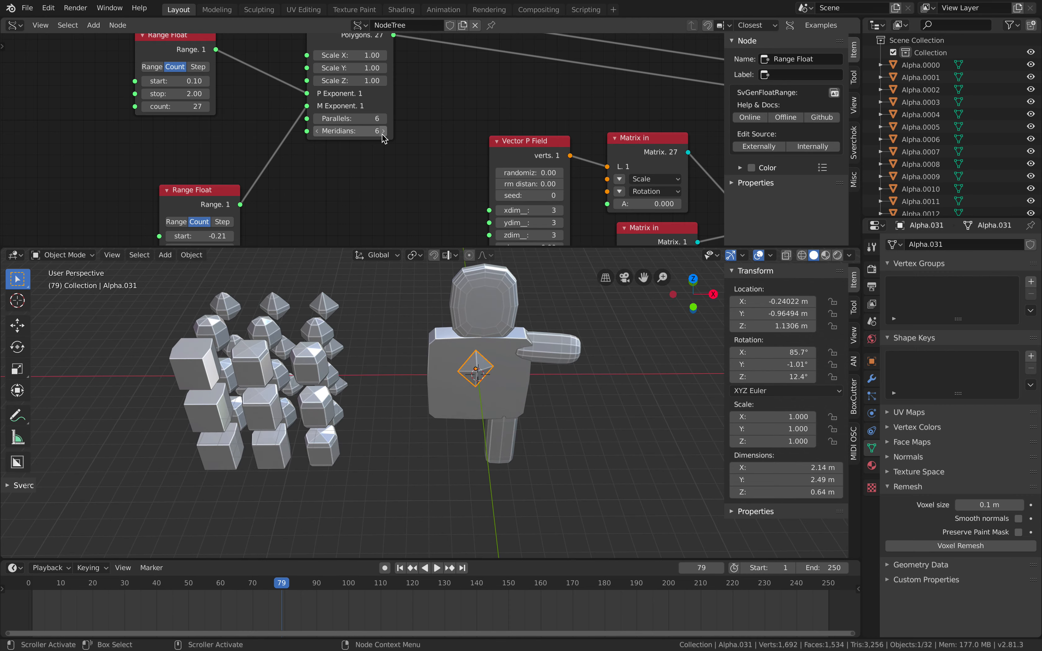
left_click(383, 130)
left_click(383, 131)
left_click(383, 131)
left_click(383, 131)
Duplicate the rounded cube Alpha.0008 from the array and place the copy near the figure's arm.
middle_click_drag(406, 374, 412, 341)
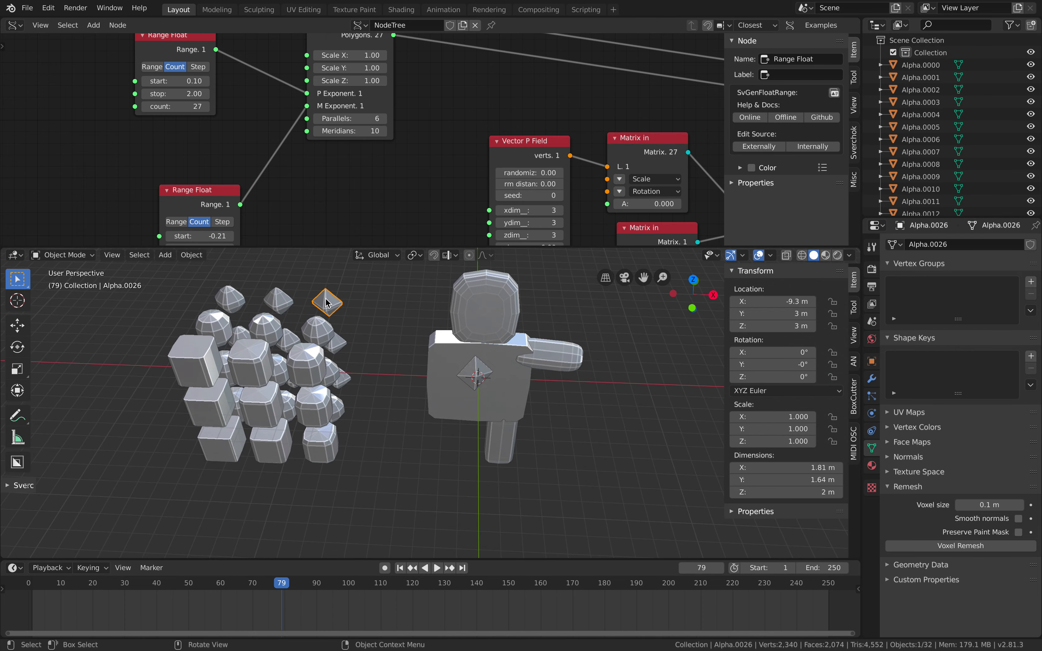
middle_click_drag(326, 303, 343, 371)
left_click(318, 344)
key("shift+d")
left_click(502, 331)
Move the duplicated rounded cube to the outer end of the figure's arm, adjusting its depth along Y.
middle_click_drag(503, 331, 441, 401)
key("g")
left_click(464, 333)
middle_click_drag(464, 332, 434, 333)
key("g")
key("y")
left_click(427, 360)
key("g")
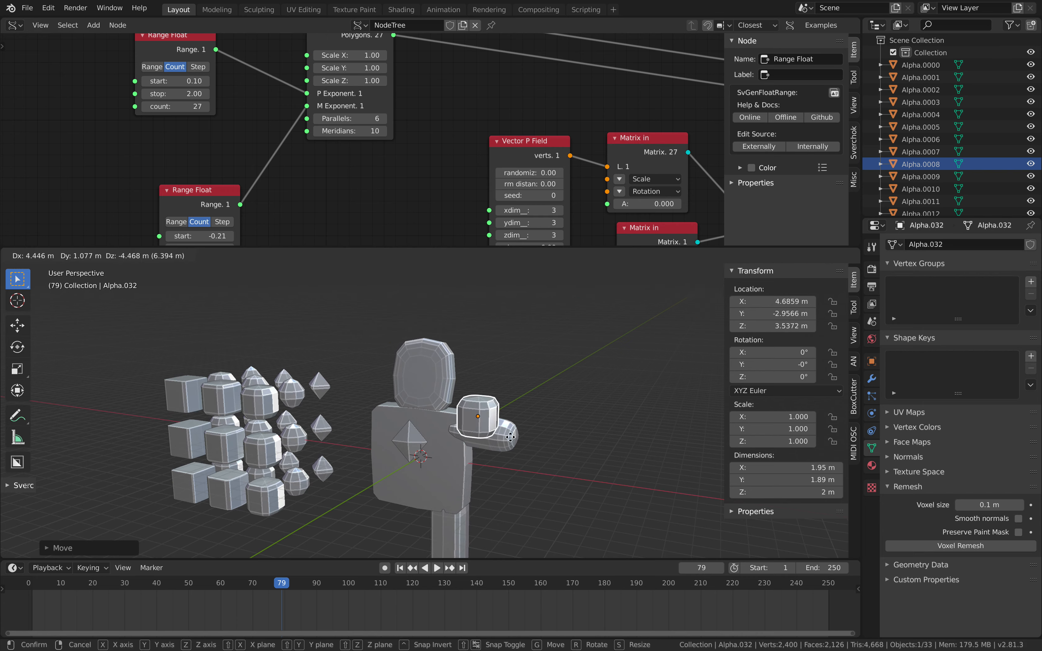
left_click(498, 423)
middle_click_drag(498, 423, 432, 414)
key("g")
left_click(497, 444)
Enlarge the rounded cube into a hand and seat it on the end of the arm.
middle_click_drag(497, 444, 512, 382)
key("g")
left_click(547, 439)
key("s")
left_click(529, 374)
key("g")
left_click(469, 409)
Duplicate the rounded cube Alpha.0003 from the array and place the copy beneath the figure's leg.
left_click(225, 438)
middle_click_drag(255, 399, 270, 367, "shift")
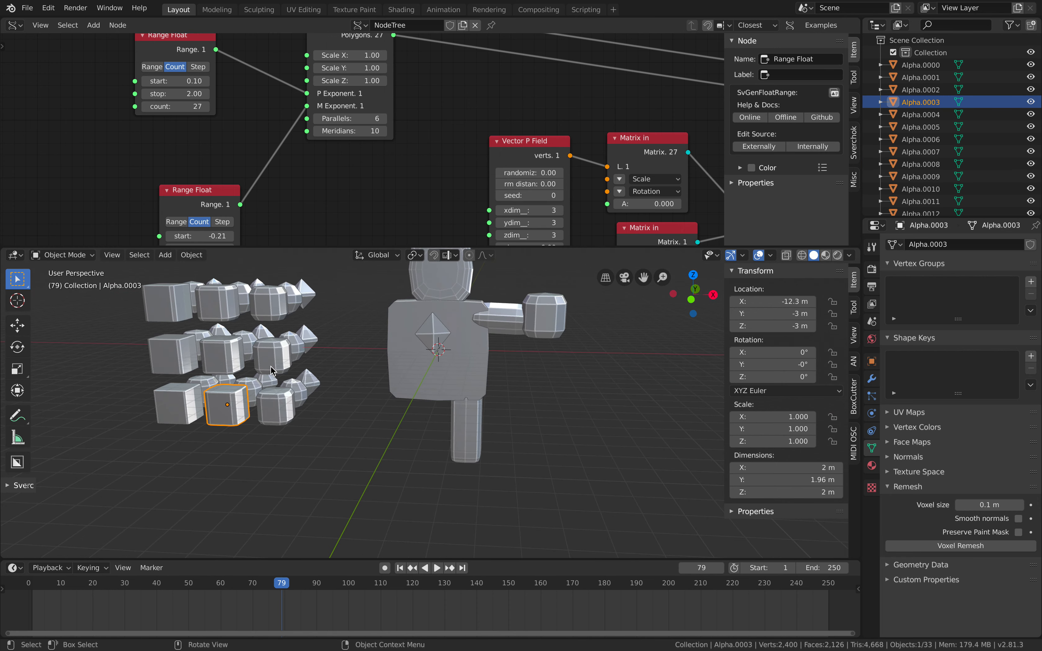
key("shift+d")
left_click(475, 433)
middle_click_drag(475, 433, 409, 435)
key("g")
left_click(457, 436)
Enlarge the foot block to a scale of about 1.43 and align it under the leg.
key("s")
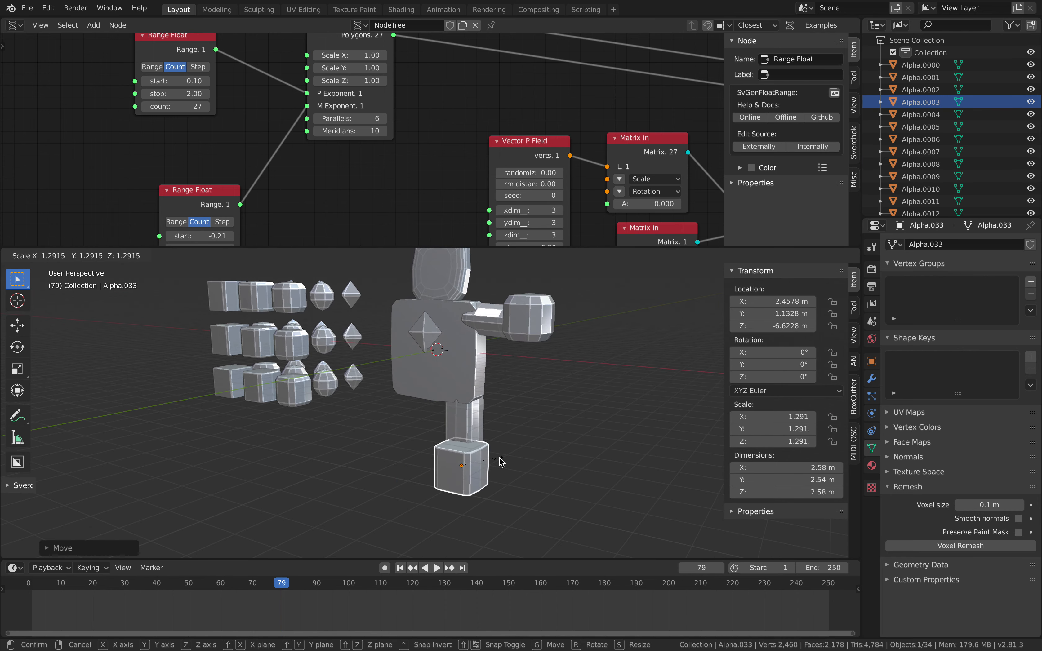
left_click(499, 458)
key("g")
mouse_move(498, 459)
middle_mouse_down()
mouse_move(463, 459)
mouse_move(493, 452)
mouse_move(518, 463)
middle_mouse_up()
left_click(481, 450)
key("s")
left_click(515, 469)
key("g")
left_click(492, 483)
Shift and rotate the small octahedron on the figure's chest, and save the file.
middle_click_drag(398, 412, 436, 441)
key("a")
key("a")
key("g")
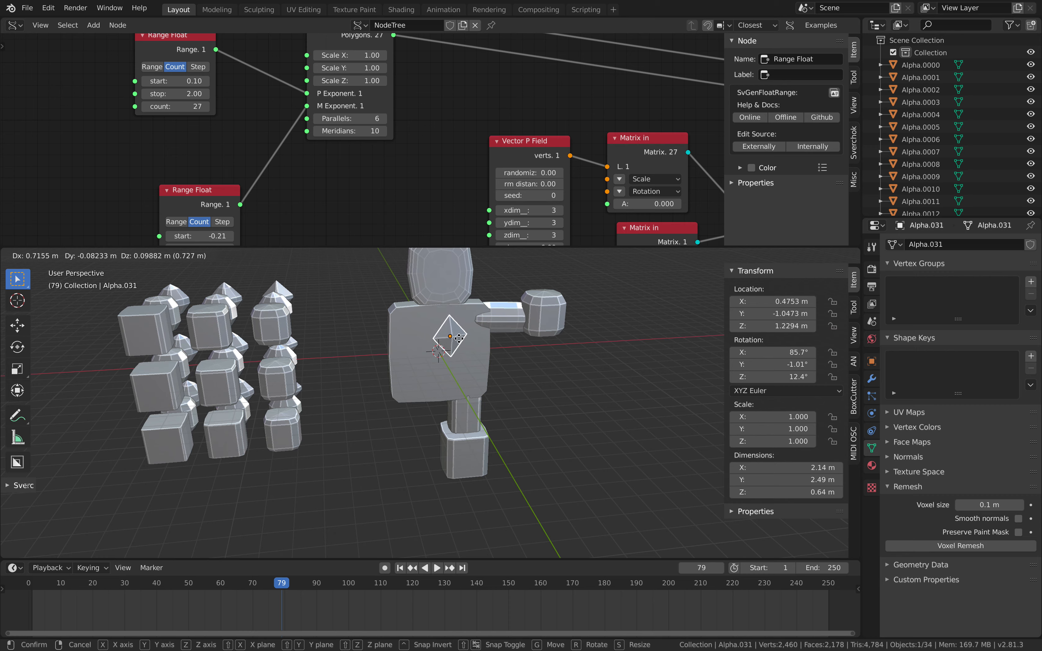
left_click(459, 338)
key("r")
left_click(459, 341)
middle_click_drag(359, 338, 385, 378, "shift")
middle_click_drag(251, 435, 314, 408)
key("ctrl+s")
Set the lower Range Float node's start to 0.57.
scroll(365, 411, "up", 3)
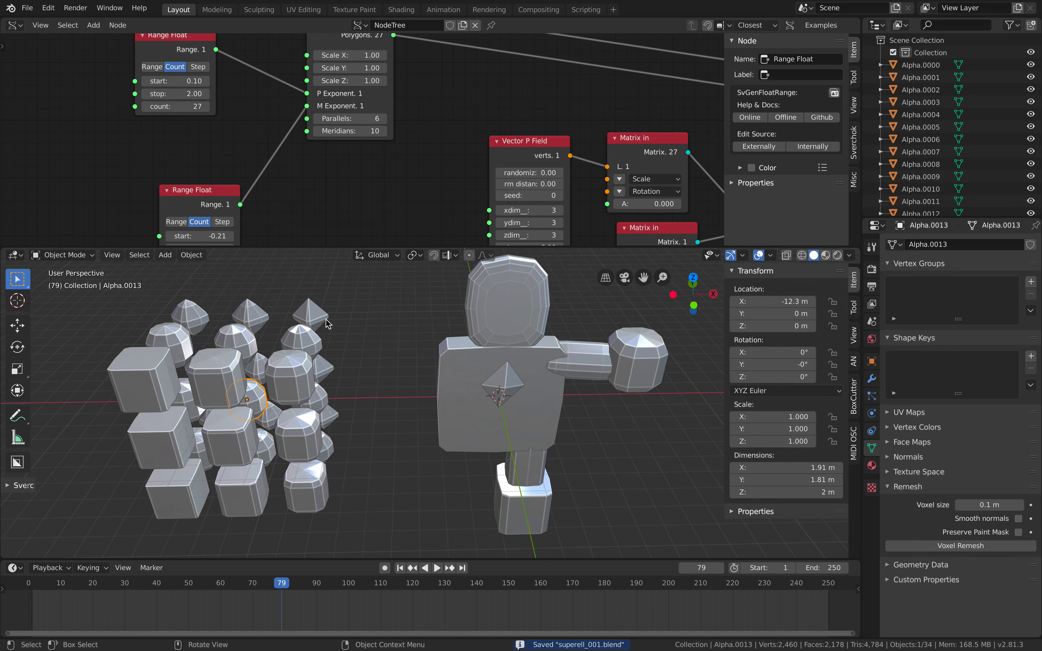
scroll(353, 176, "down", 1)
left_click_drag(207, 196, 201, 160)
middle_click_drag(246, 142, 248, 160)
left_click_drag(214, 209, 216, 209)
Duplicate the shape Alpha.0002 from the array, place the copy below the figure's hand, and save the file.
left_click(162, 367)
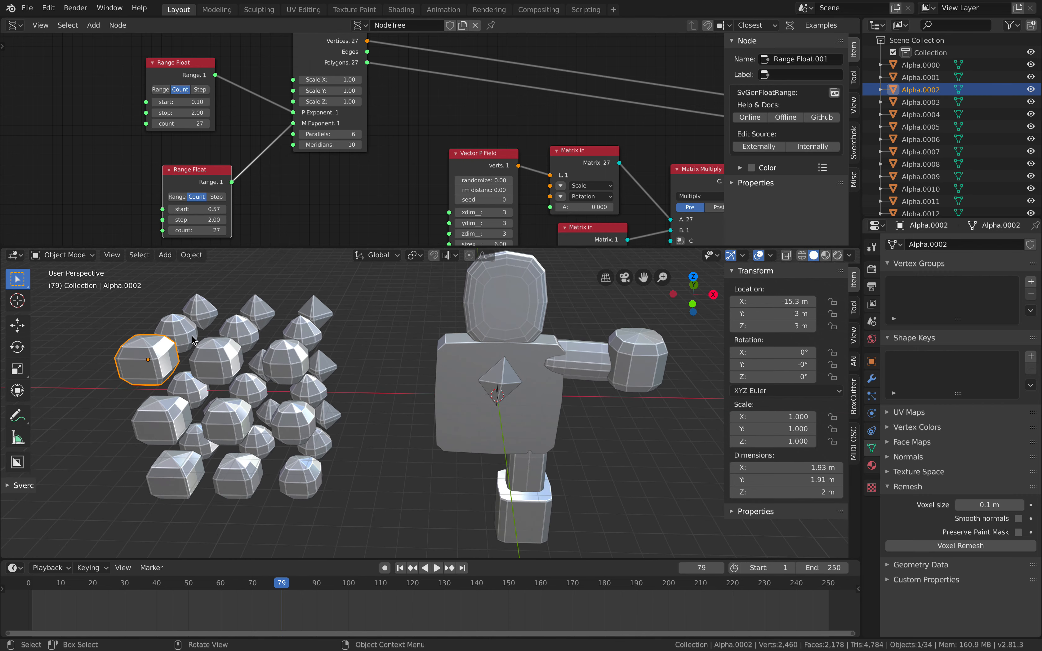
key("shift+d")
left_click(646, 415)
middle_click_drag(624, 409, 589, 390)
key("ctrl+s")
Disconnect both Range Float nodes from the Super Ellipsoid's exponents and apply the Star preset.
middle_click_drag(406, 184, 402, 235)
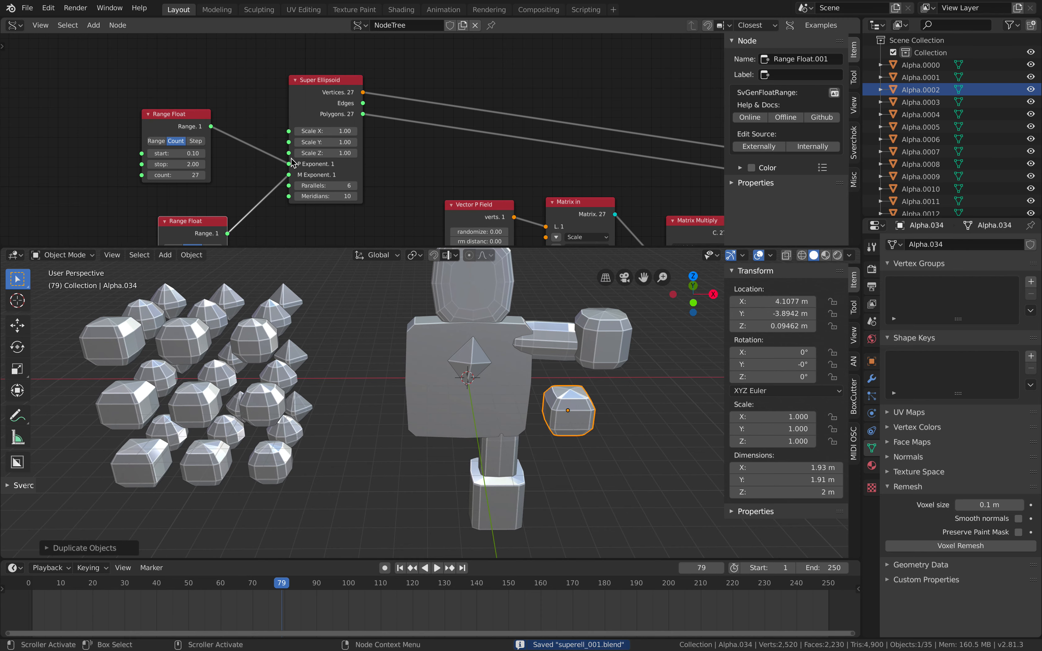
left_click_drag(290, 159, 270, 174)
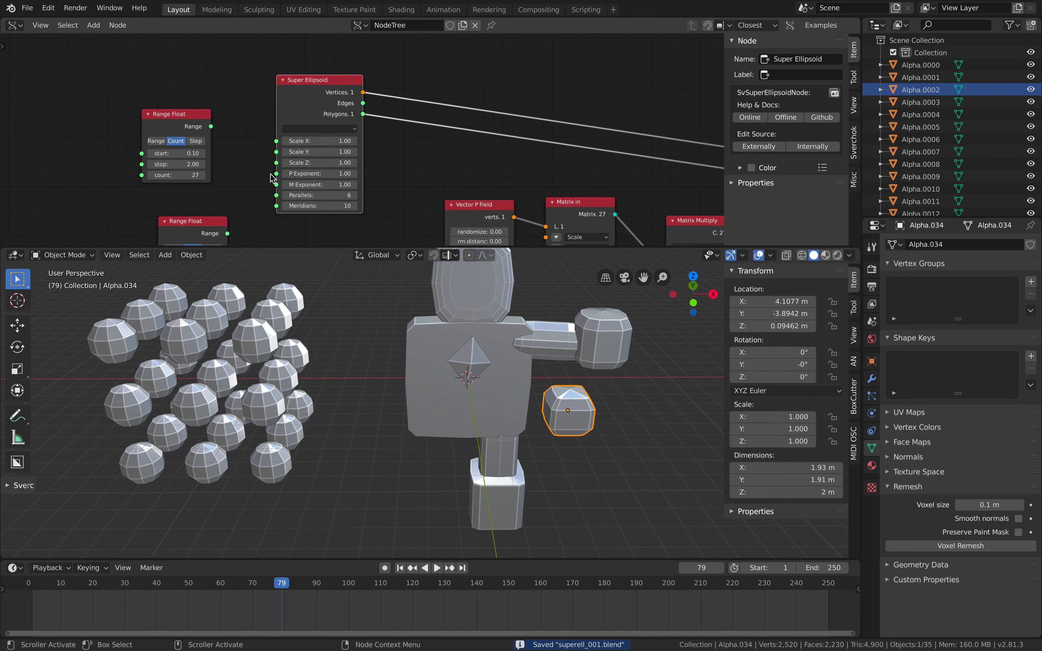
left_click(318, 129)
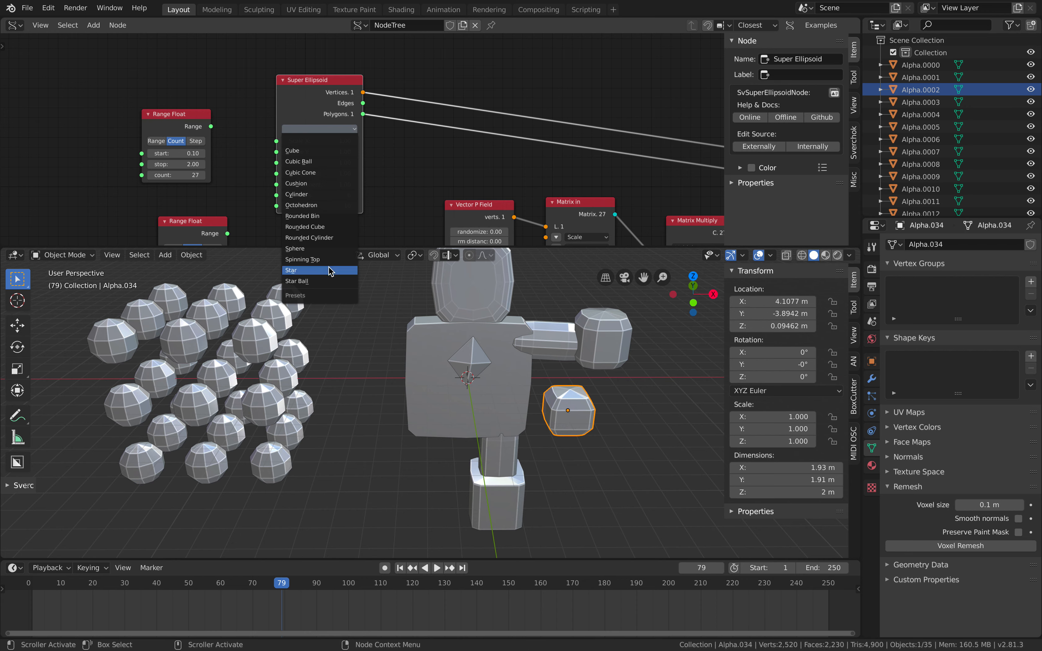
middle_click_drag(229, 142, 255, 126)
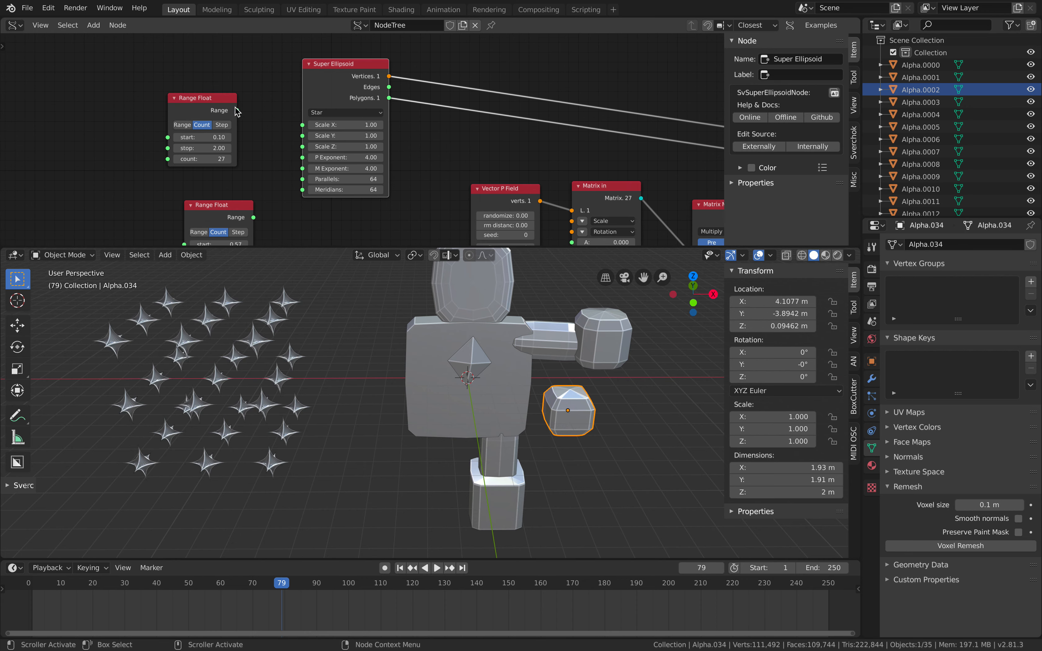
Link the upper Range Float to the P Exponent and the lower one to the M Exponent of the Super Ellipsoid.
left_click_drag(237, 111, 295, 151)
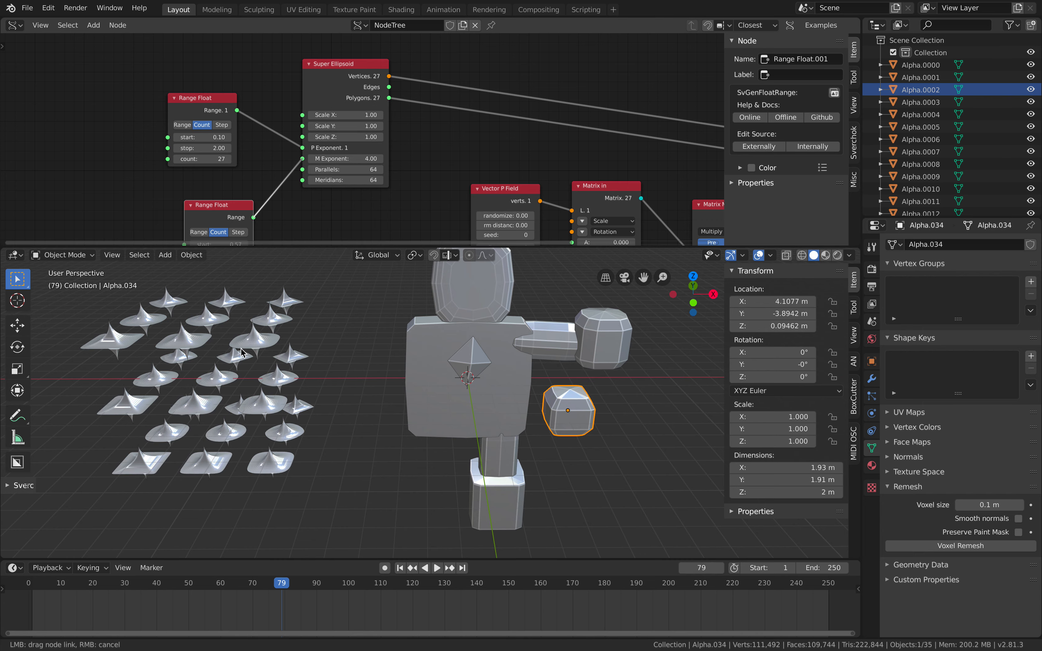
left_click_drag(241, 353, 249, 339)
middle_click_drag(242, 328, 248, 348)
middle_click_drag(248, 348, 345, 347, "shift")
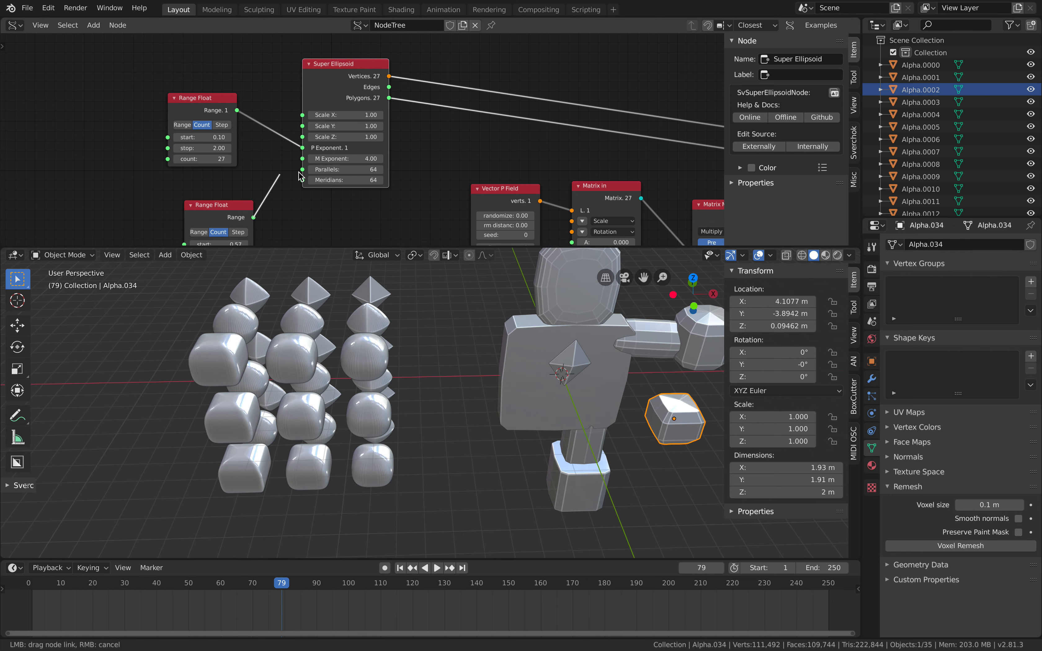
left_click_drag(300, 177, 288, 180)
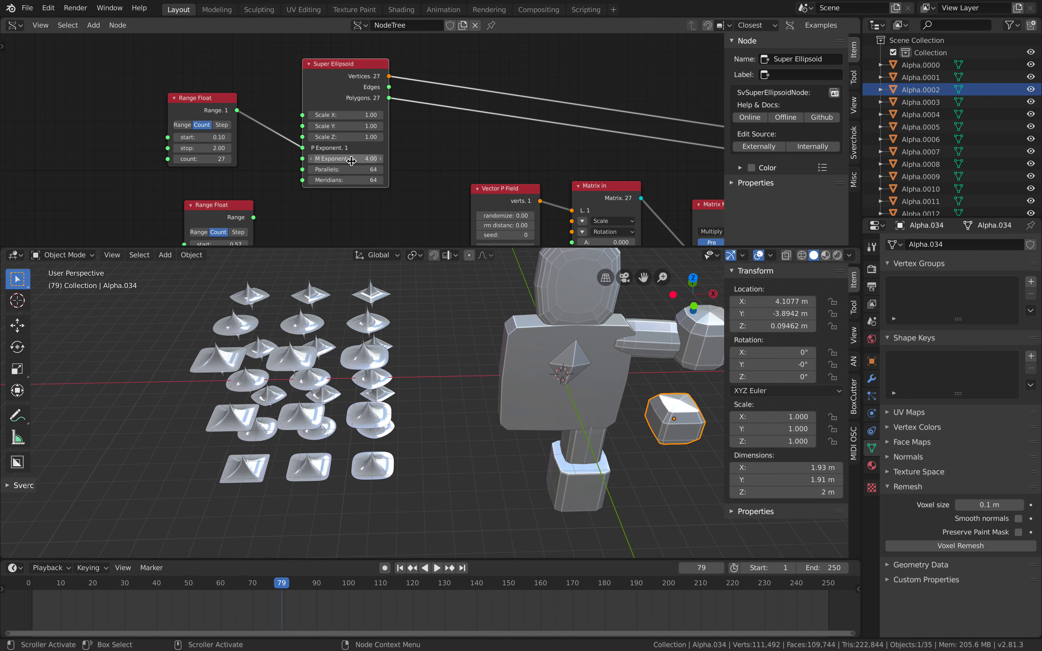
left_click_drag(253, 218, 301, 159)
Raise the lower Range Float node's stop to 4.00 and save the file.
middle_click_drag(263, 238, 277, 181)
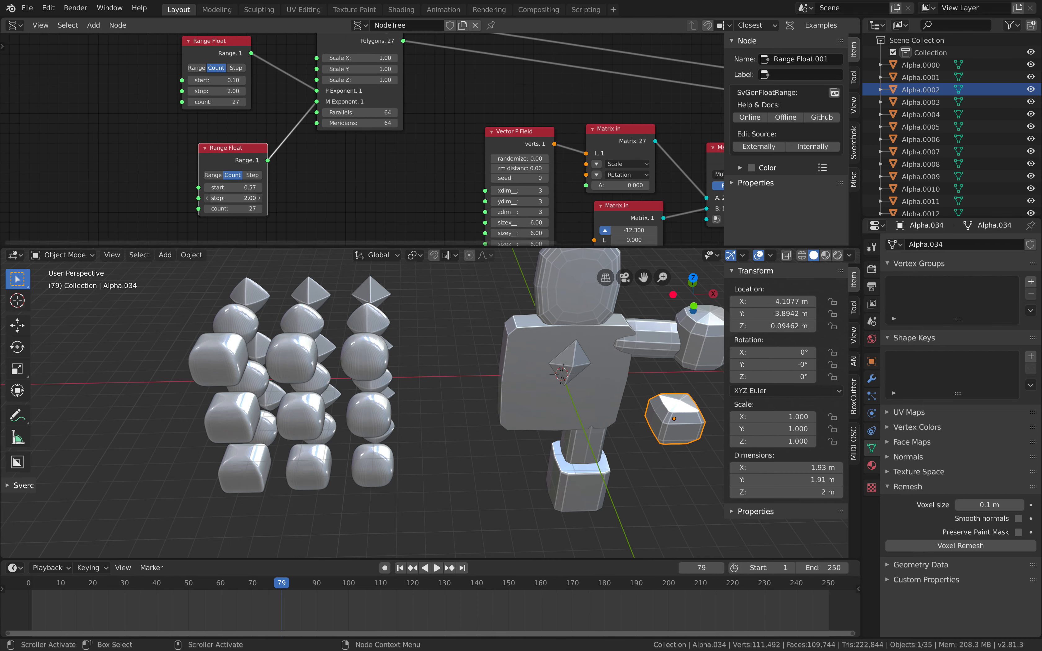
left_click_drag(233, 198, 290, 198)
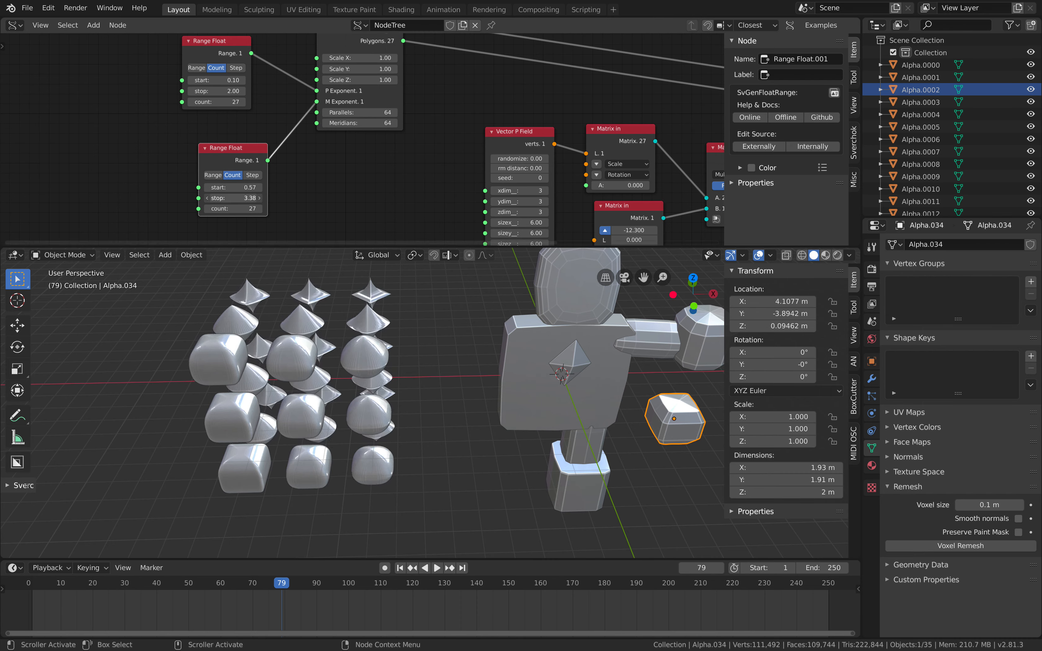
key("Return")
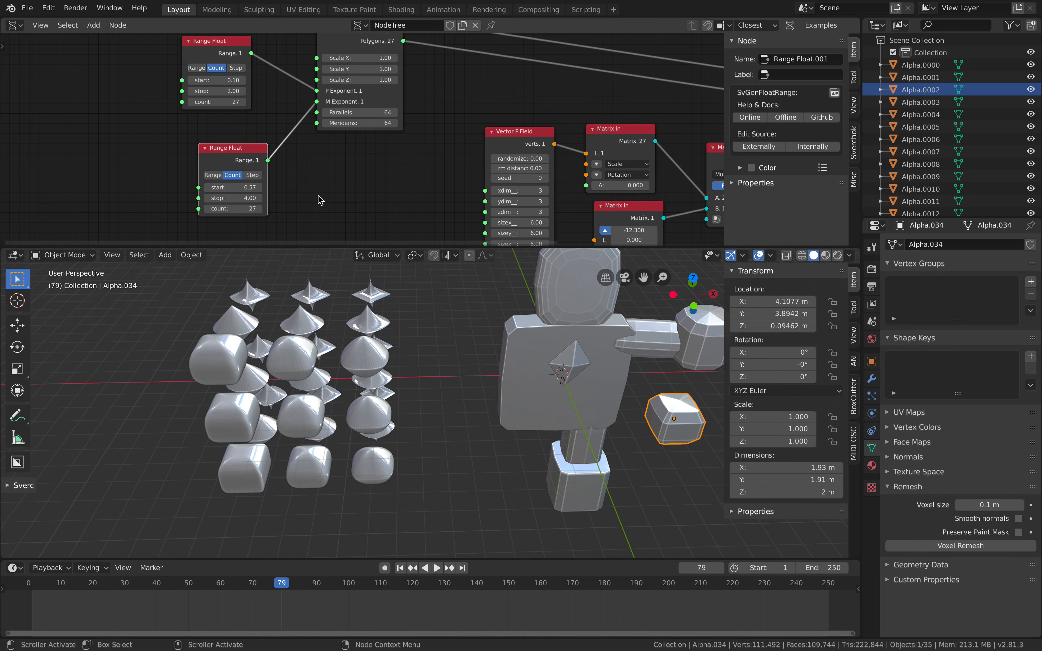
key("Return")
middle_click_drag(353, 339, 351, 388)
key("Return")
key("ctrl+s")
Duplicate the smooth pointed shape Alpha.0007 from the array and place the copy by the figure's armless shoulder.
left_click(172, 313)
left_click(323, 399)
key("shift+d")
left_click(483, 314)
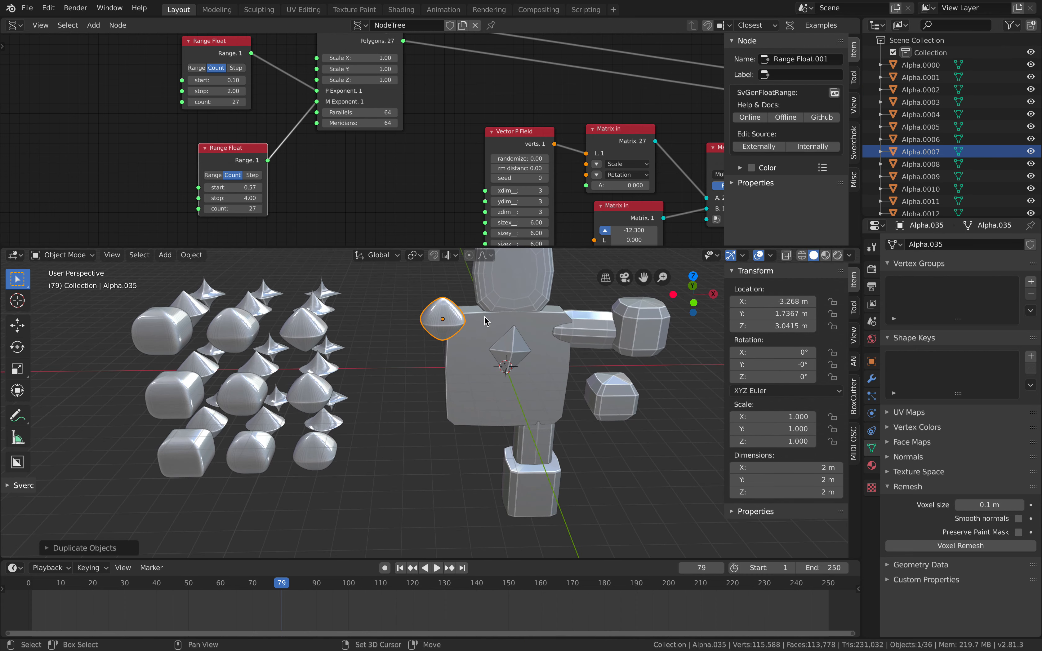
middle_click_drag(483, 315, 447, 373, "shift")
Delete the figure's existing head and move the duplicated pointed shape above the torso.
left_click(477, 325)
key("x")
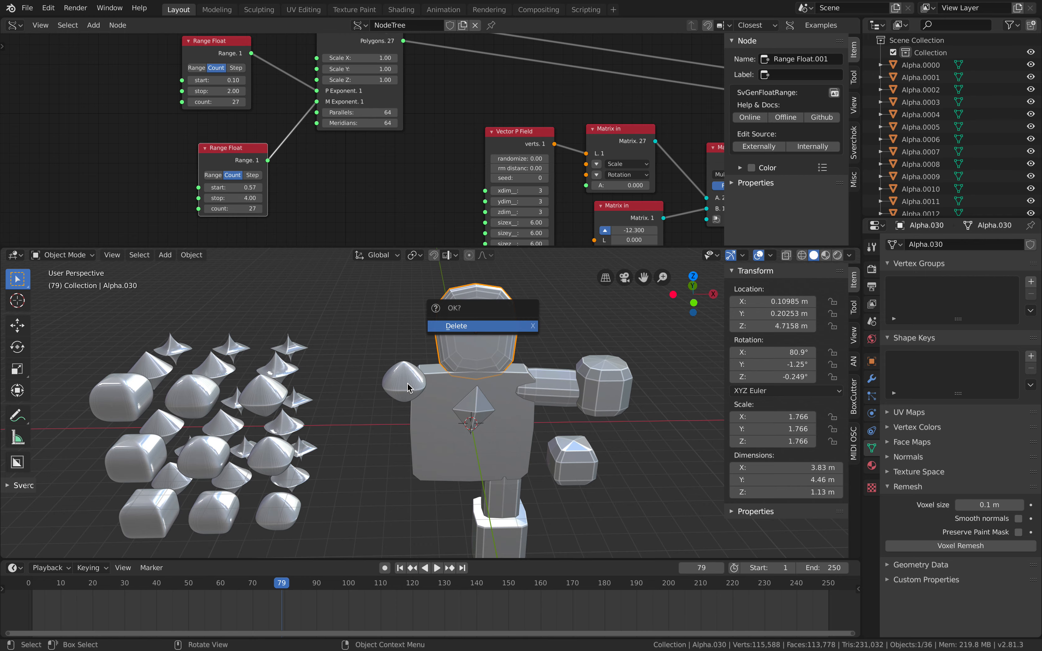
left_click(409, 384)
key("g")
left_click(454, 347)
mouse_move(455, 347)
middle_mouse_down()
mouse_move(418, 357)
mouse_move(371, 345)
mouse_move(454, 349)
middle_mouse_up()
key("g")
left_click(401, 351)
Enlarge the new head to about 6.25 m wide and seat it on top of the torso.
key("s")
left_click(373, 332)
middle_click_drag(373, 333, 485, 316)
key("g")
left_click(469, 322)
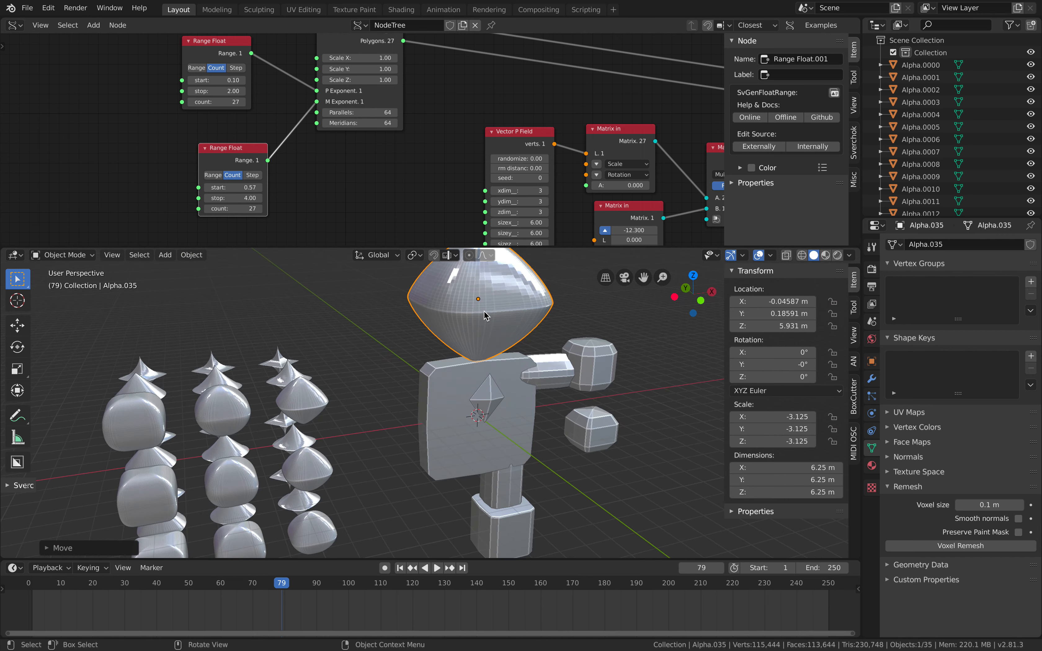
Save the file and delete the spare rounded block floating below the hand.
middle_click_drag(378, 389, 346, 355)
left_click(261, 400)
middle_click_drag(260, 401, 454, 392)
left_click(385, 416)
key("ctrl+s")
left_click(455, 394)
key("x")
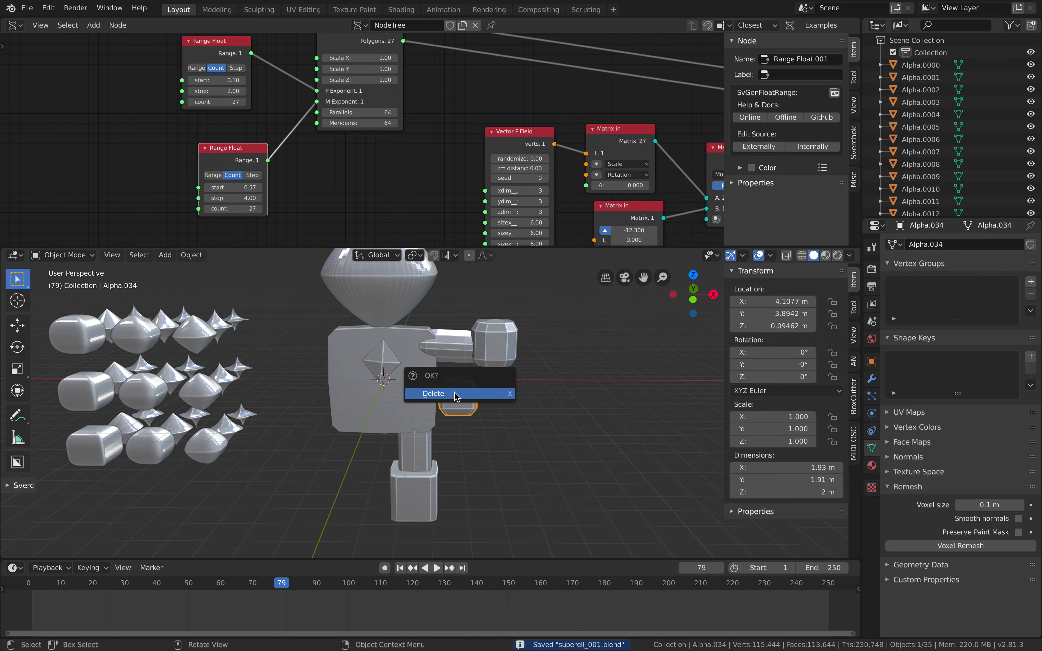
left_click(455, 394)
Join the arm, hand, leg and foot into one object.
left_click(430, 394)
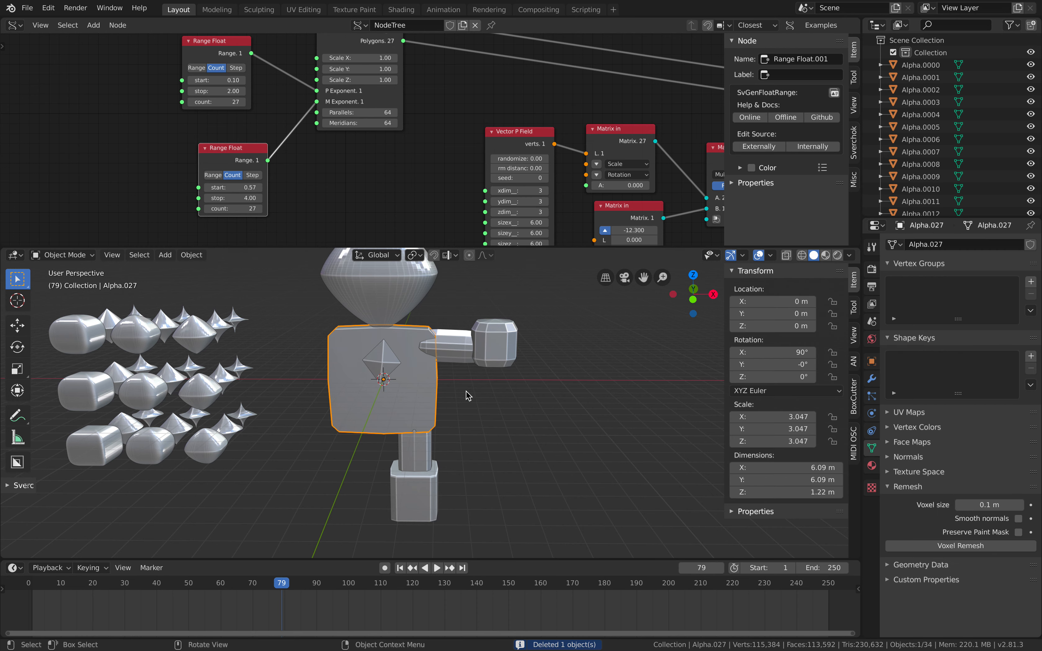
left_click(466, 351)
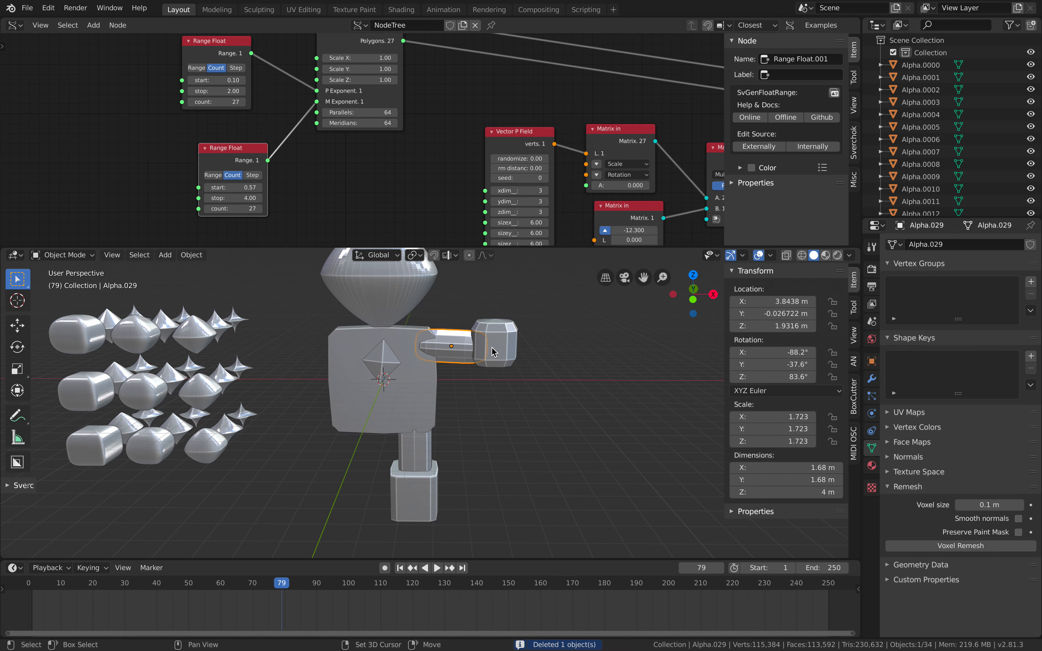
left_click(492, 347, "shift")
left_click(433, 441, "shift")
left_click(428, 491, "shift")
middle_click_drag(487, 430, 492, 428)
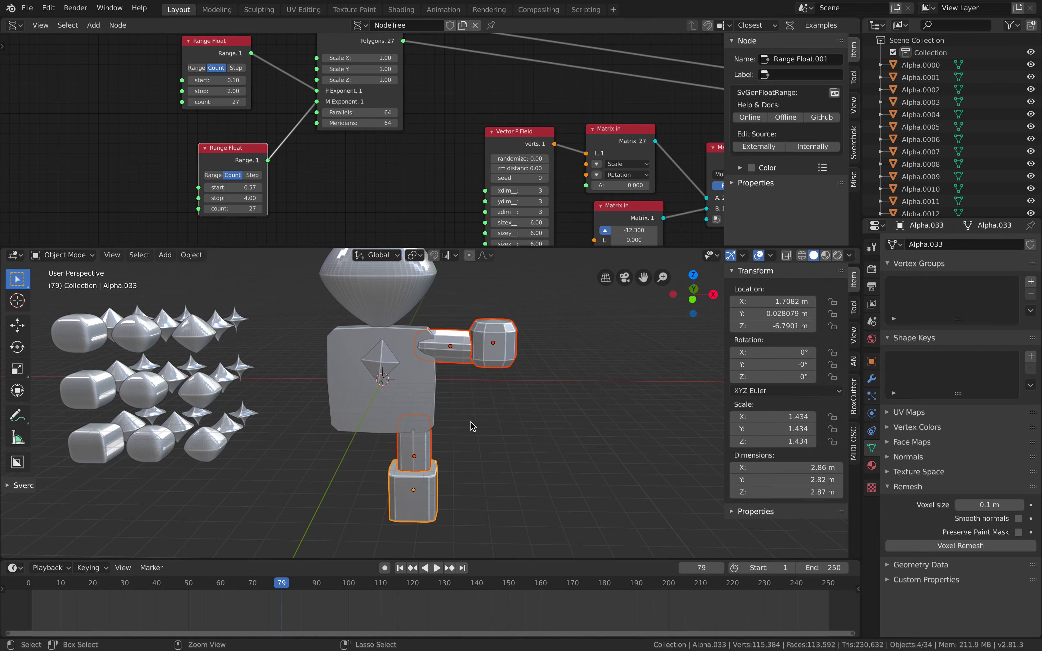
key("ctrl+j")
middle_click_drag(473, 425, 469, 427)
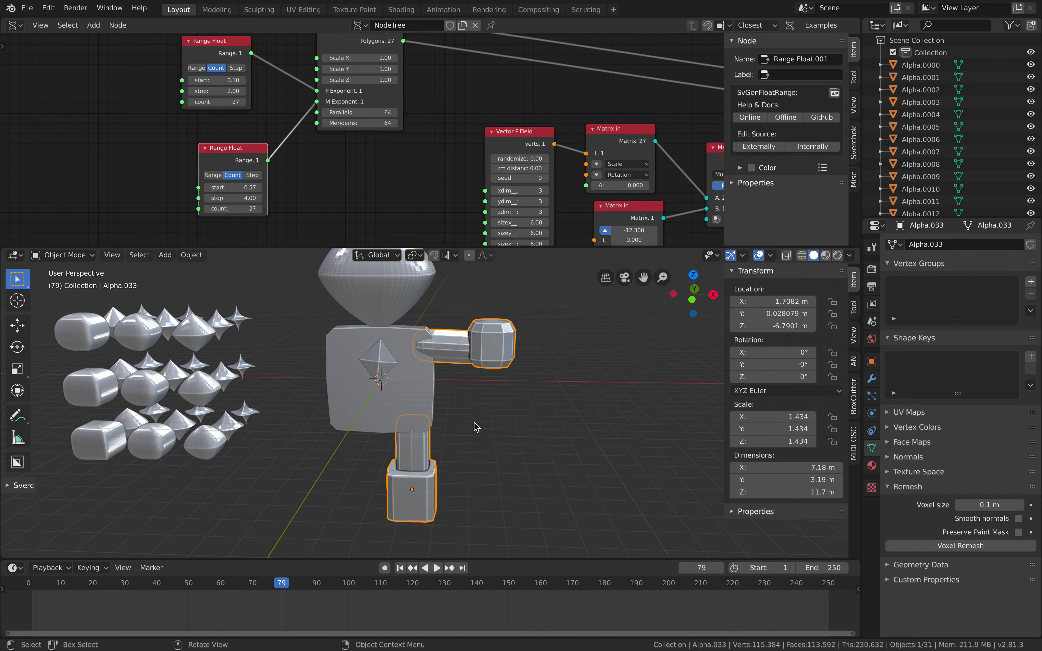
Apply all transforms to the joined limbs and add a Mirror modifier to them.
key("ctrl+a")
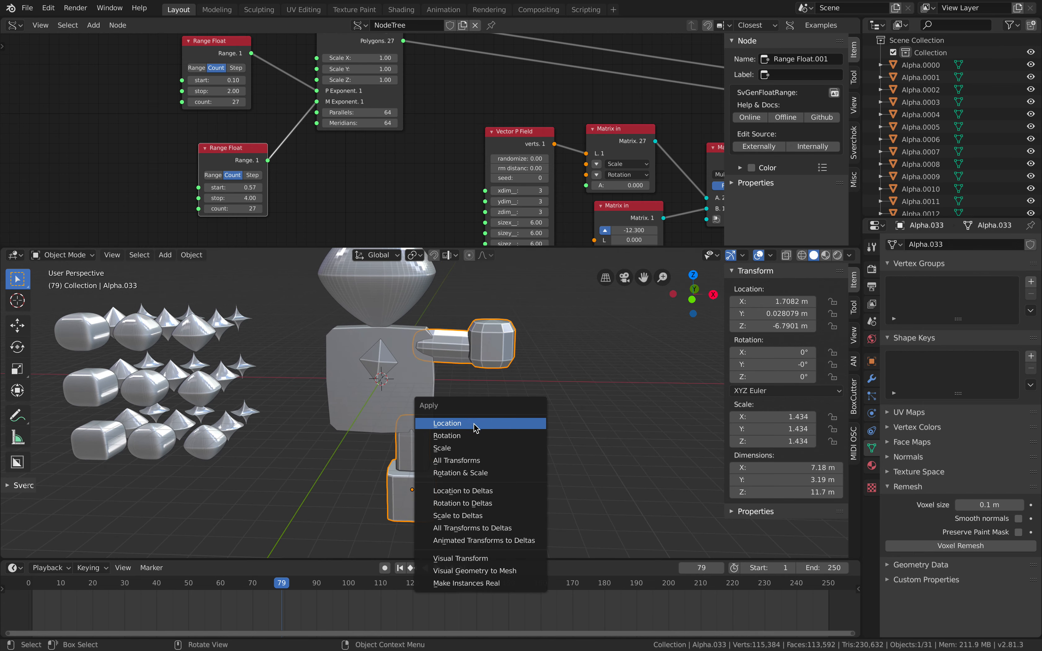
left_click(478, 462)
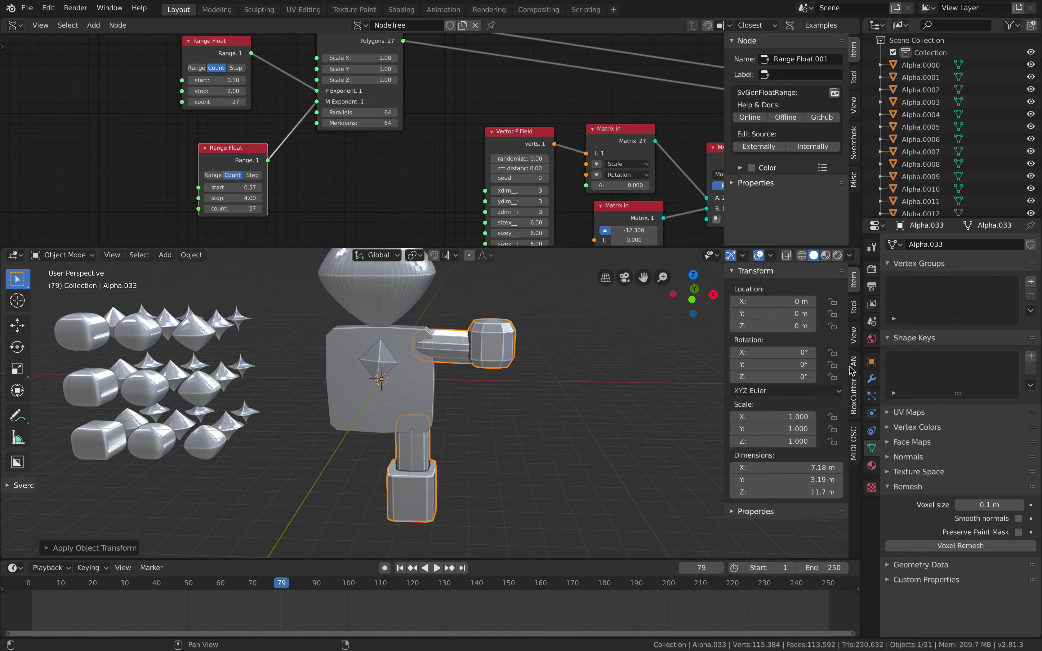
left_click(871, 378)
left_click(925, 247)
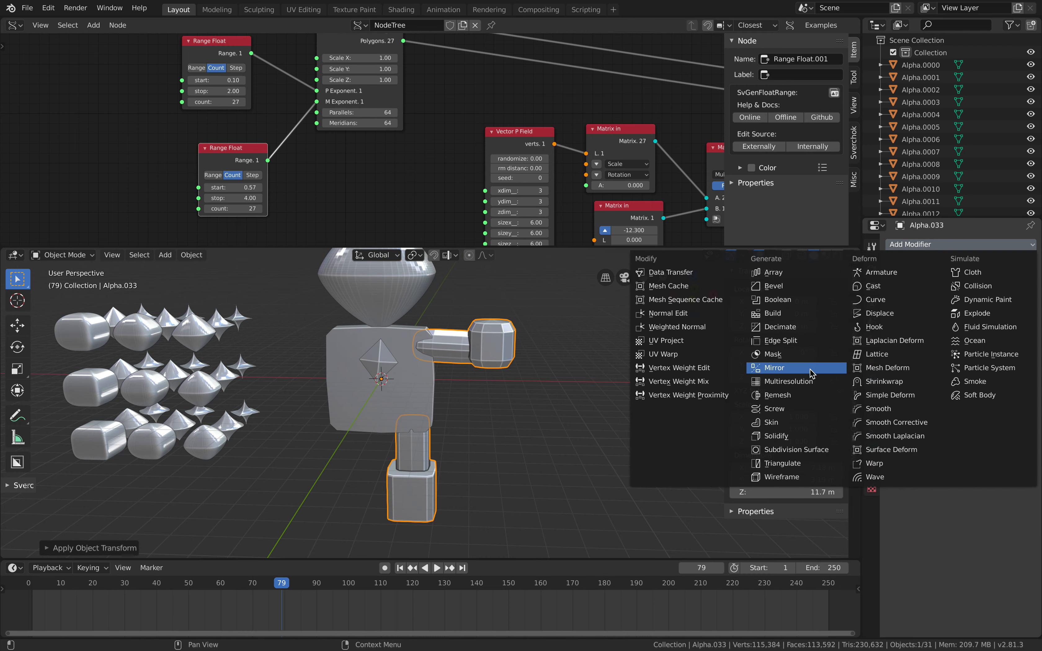
left_click(771, 368)
middle_click_drag(661, 386, 490, 380)
Clear the chest octahedron's location and rotation, then rotate it 90° about X.
left_click(472, 380, "shift")
left_click(446, 372)
key("alt+g")
key("alt+r")
type("rx")
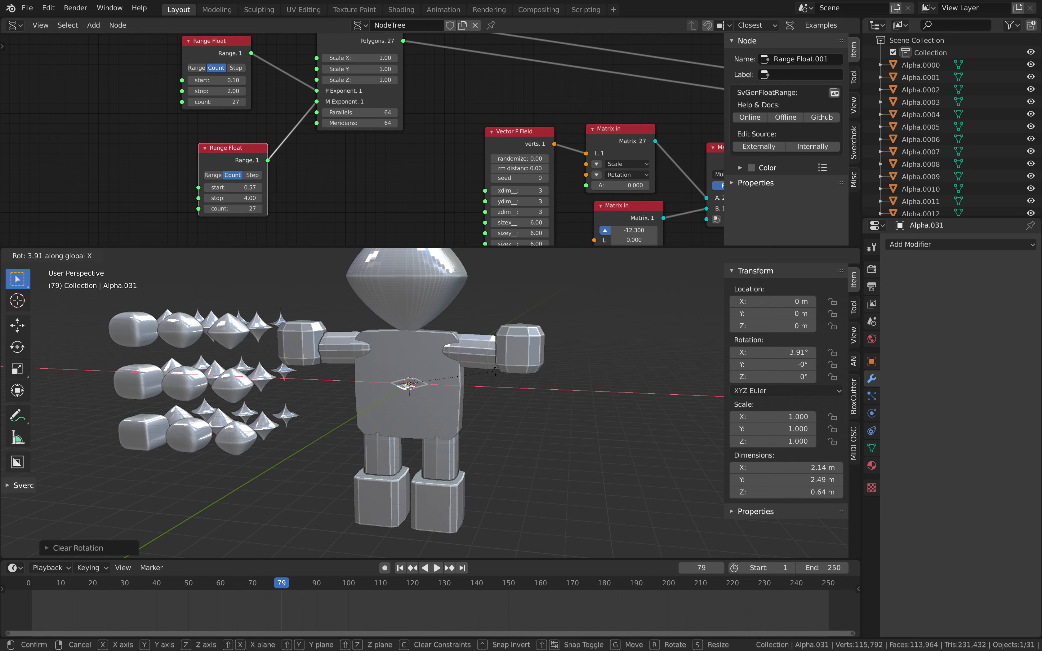
type("90")
key("Return")
Enlarge the chest octahedron to a scale of about 1.8 and move it along Y to about -0.89 m.
key("s")
left_click(513, 344)
middle_click_drag(513, 344, 559, 407)
key("g")
key("y")
left_click(449, 426)
key("s")
left_click(559, 400)
key("g")
right_click(577, 392)
Thicken the chest octahedron along the global Y axis to about 1.89 m.
key("s")
key("z")
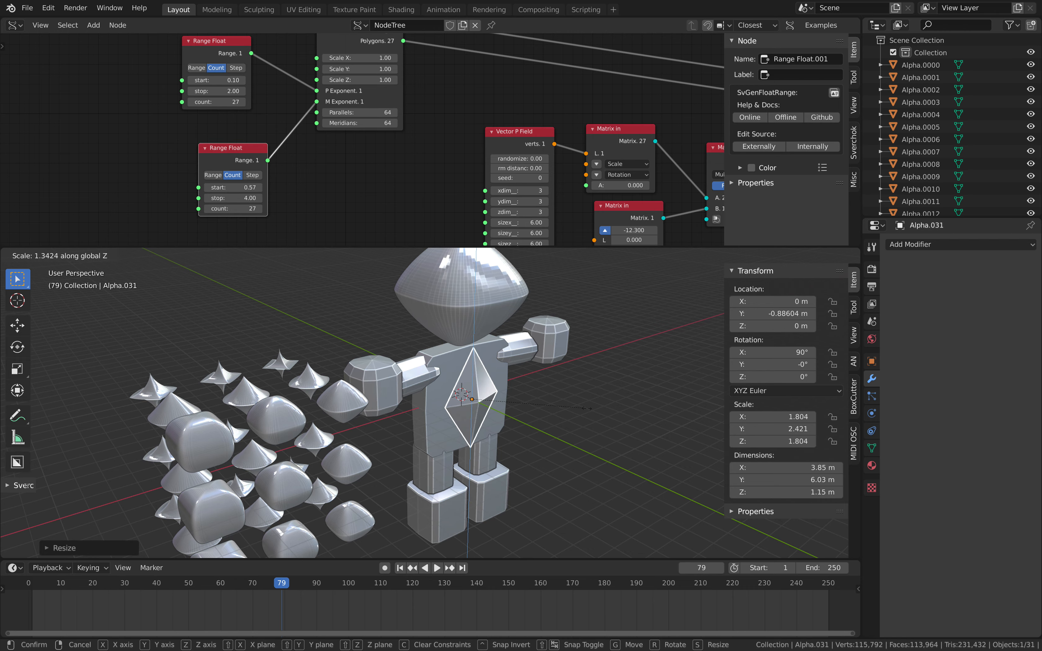
key("z")
key("z")
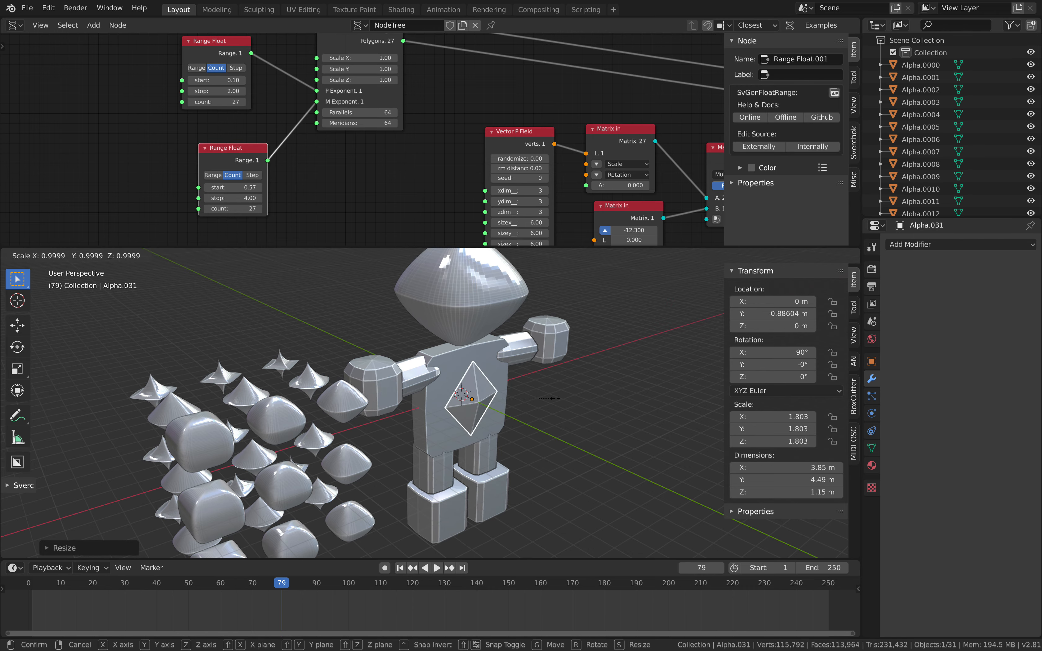
key("y")
left_click(602, 421)
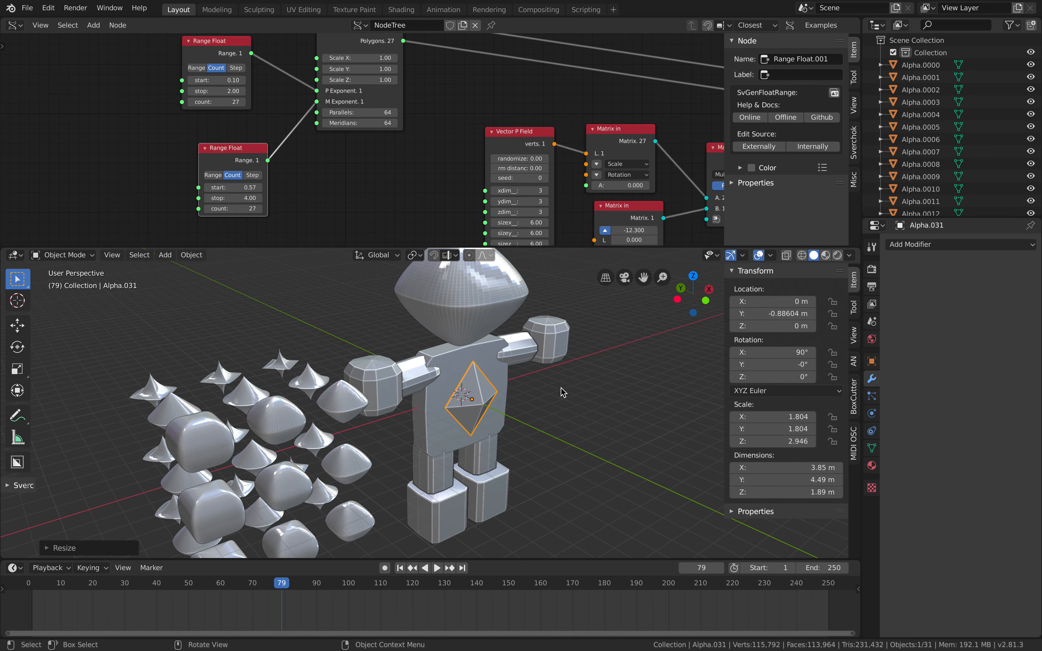
Lower the head along Z to a height of about 5.83 m.
middle_click_drag(563, 391, 498, 327)
left_click(465, 313)
key("g")
key("z")
left_click(451, 314)
Clear the selection and select the head, torso, octahedron and mirrored limbs of the figure together.
scroll(498, 327, "down", 1)
middle_click_drag(470, 367, 493, 362, "shift")
scroll(482, 362, "down", 1)
key("a")
key("a")
left_click_drag(367, 297, 518, 453)
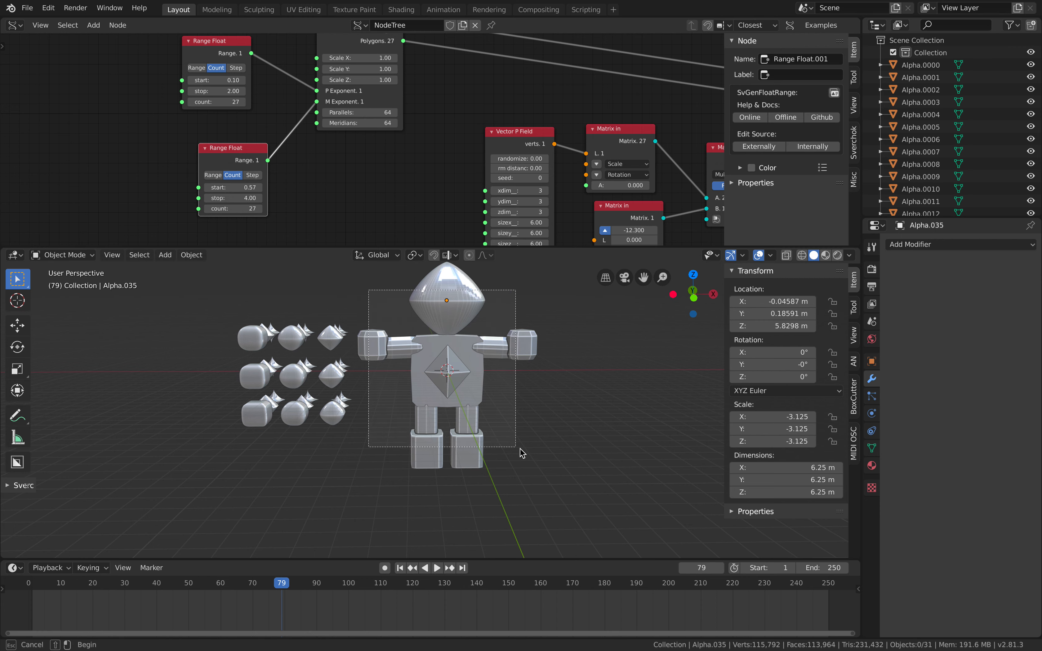
middle_click_drag(518, 453, 535, 430)
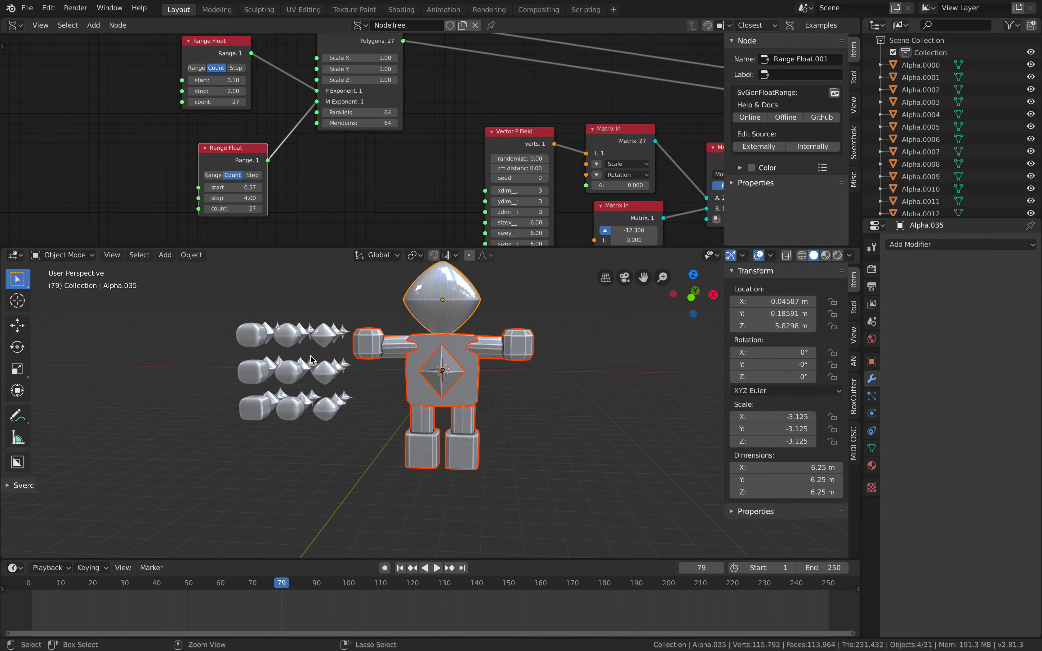
Try to join the selected figure parts into one object.
key("ctrl+j")
middle_click_drag(448, 362, 512, 382)
key("ctrl+z")
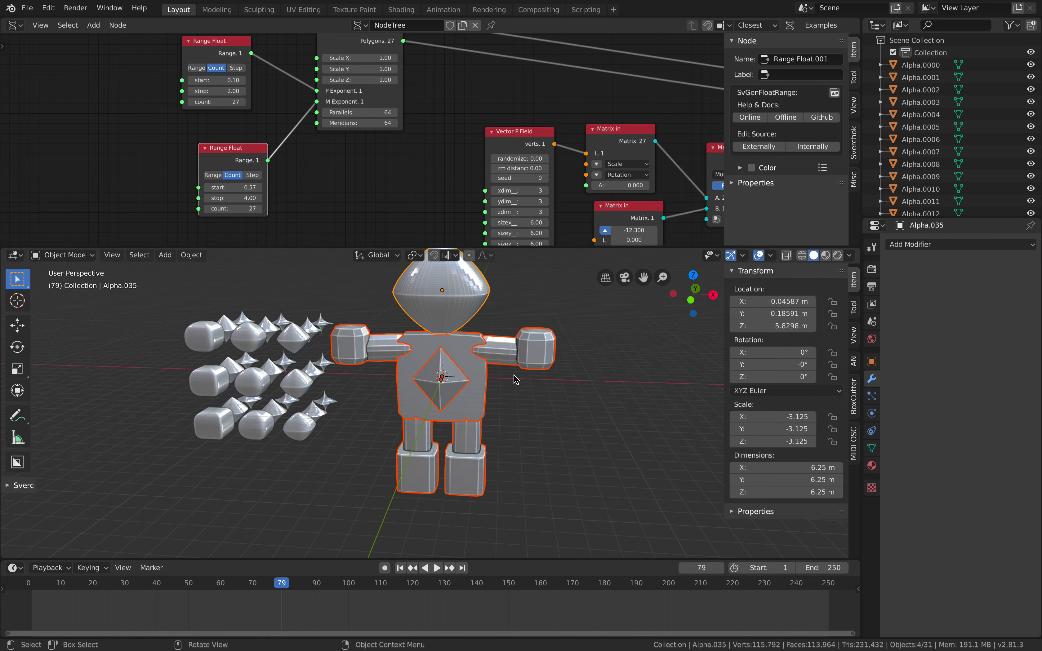
Run Convert To on the selected figure parts and join them into a single object.
key("F3")
type("conv")
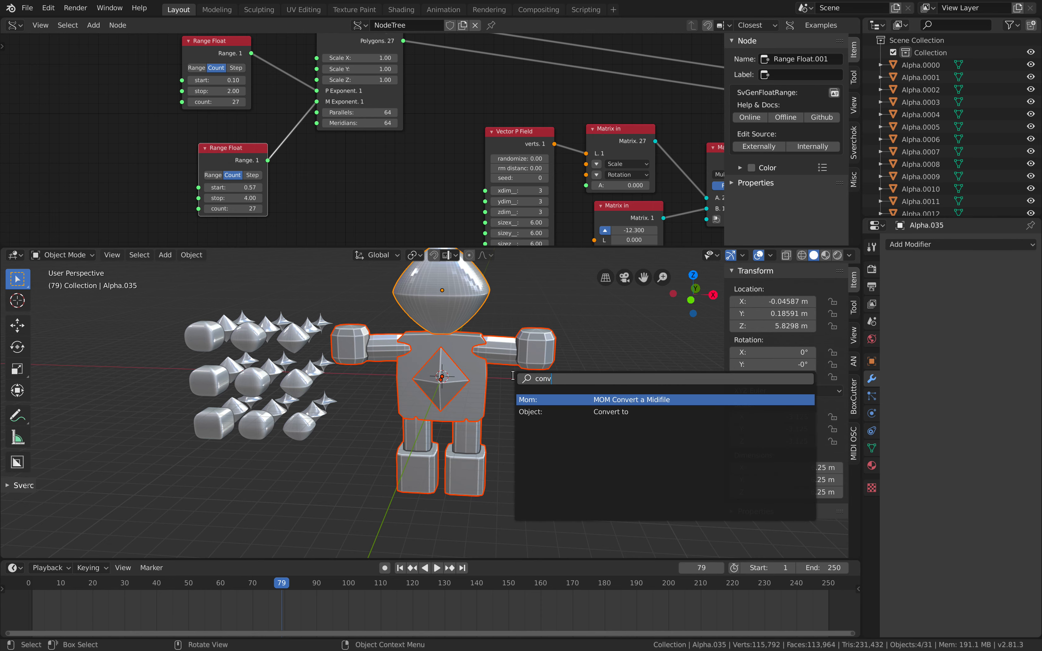
key("Down")
key("Return")
left_click(507, 392)
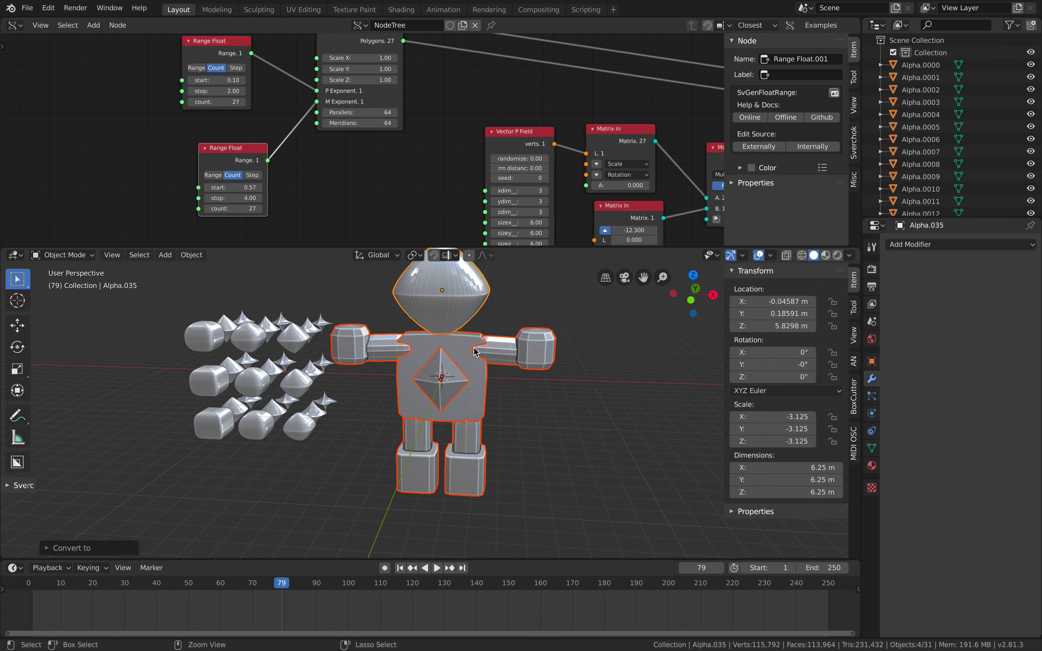
key("ctrl+j")
middle_click_drag(473, 350, 467, 346)
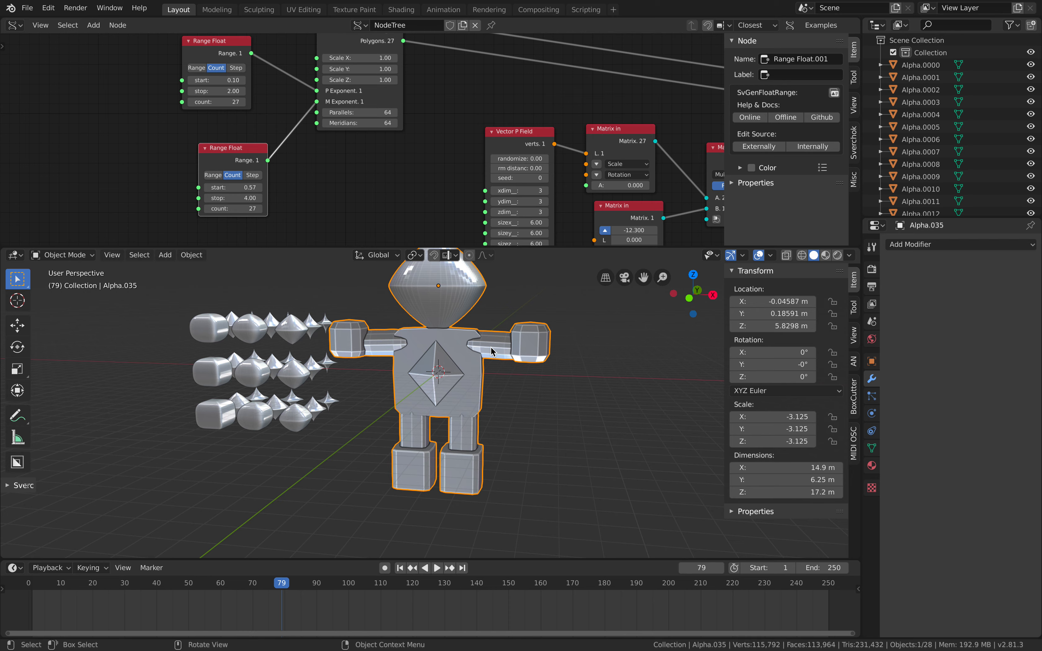
Duplicate the joined figure along the X axis to a location of about 17.27 m.
scroll(491, 351, "down", 2)
key("shift+d")
key("x")
left_click(681, 344)
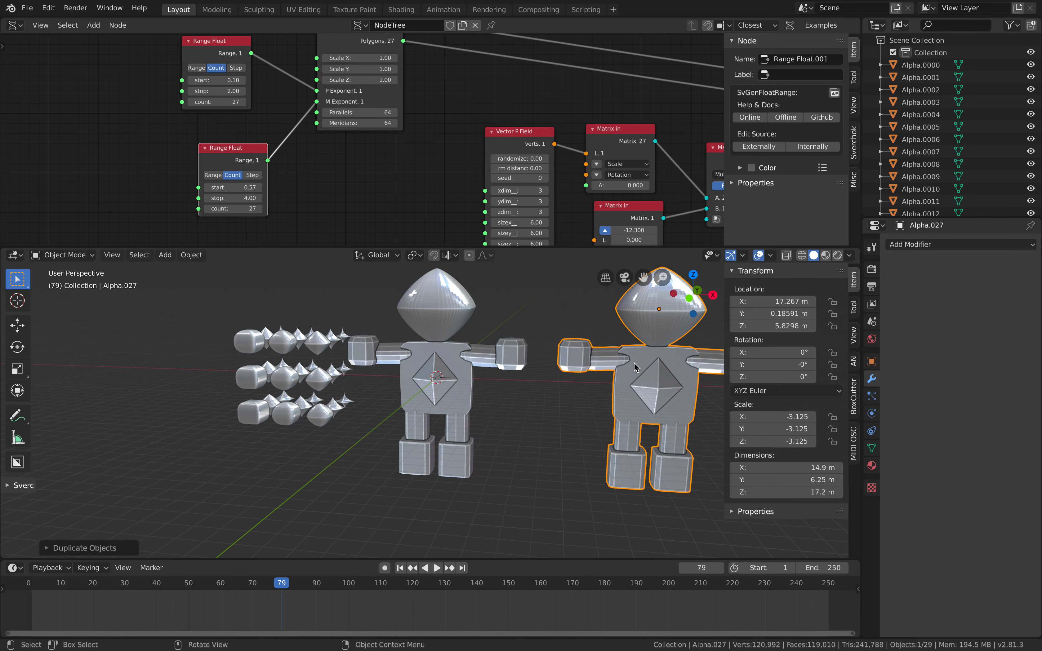
middle_click_drag(635, 367, 641, 362)
Select the original figure and voxel remesh it with a voxel size of 0.1 m.
left_click(470, 358)
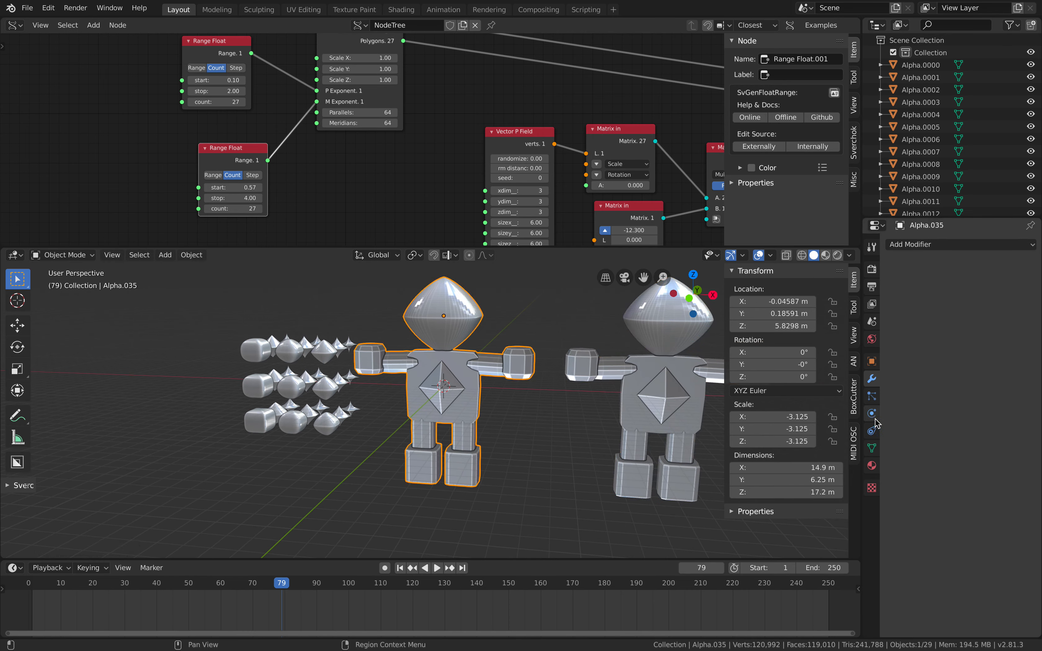
left_click(874, 364)
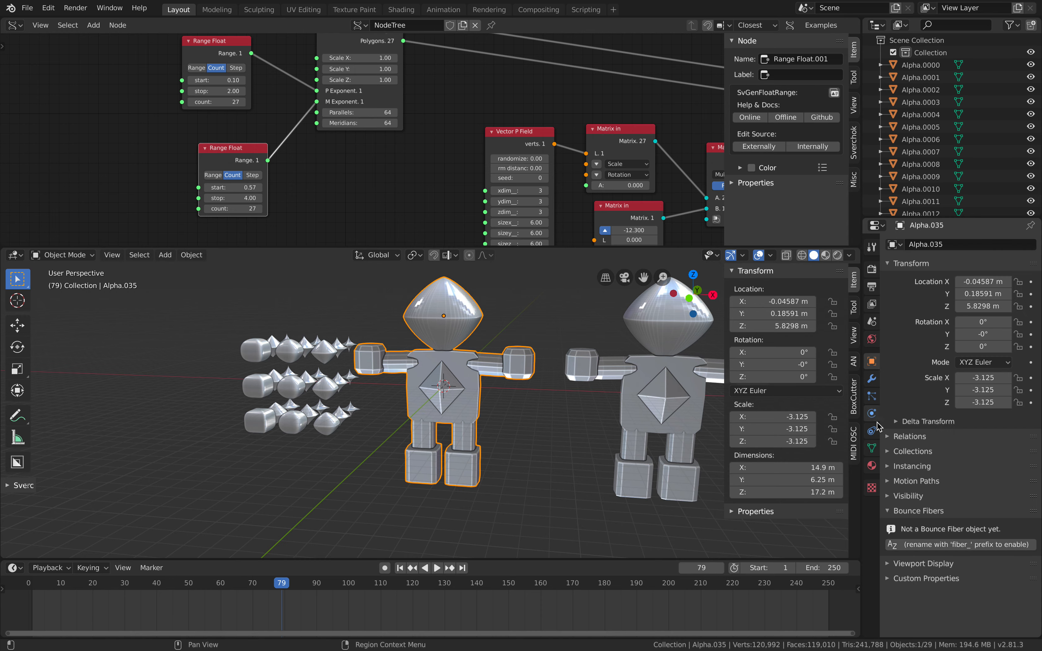
left_click(872, 450)
left_click(960, 545)
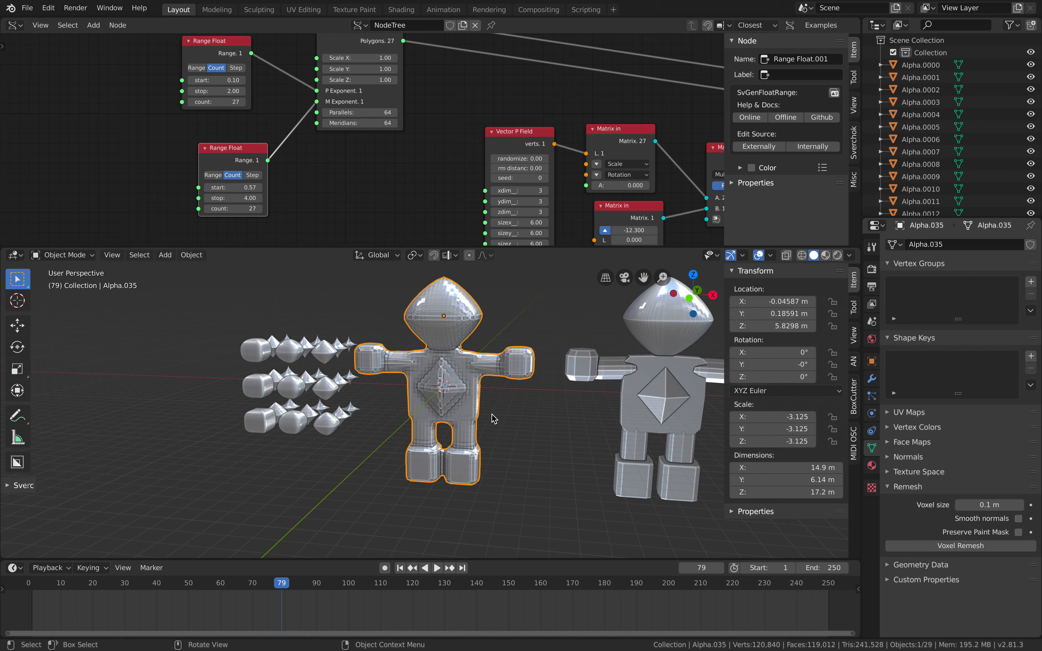
Clear the selection and draw annotation circles around the remeshed figure's shoulder and hip joints.
scroll(492, 414, "up", 3)
scroll(515, 365, "up", 3)
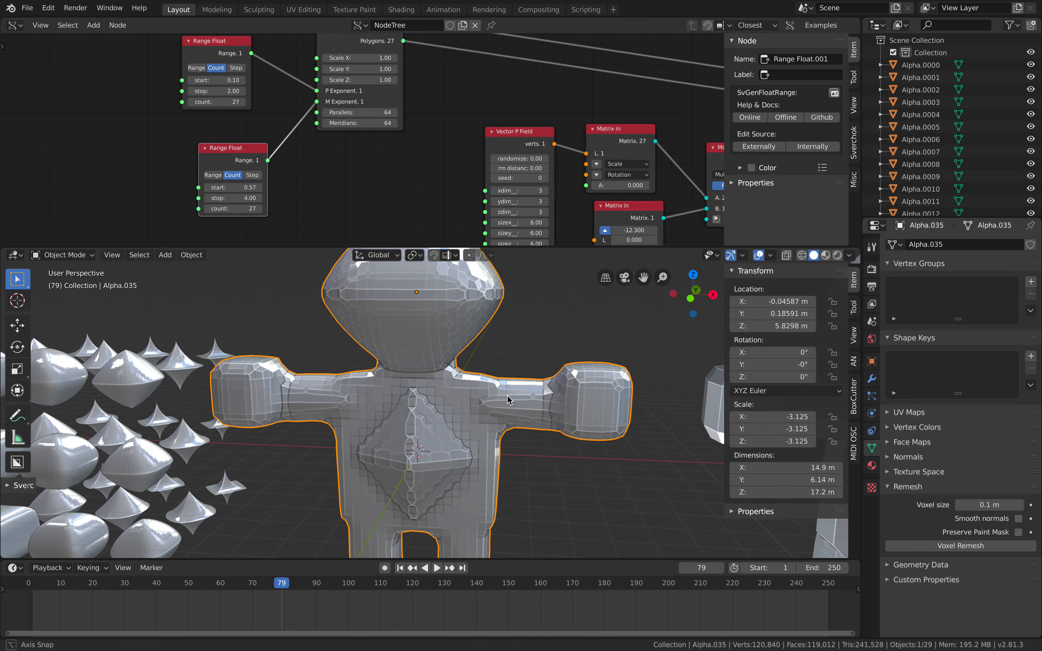
middle_click_drag(484, 392, 485, 354)
key("alt+a")
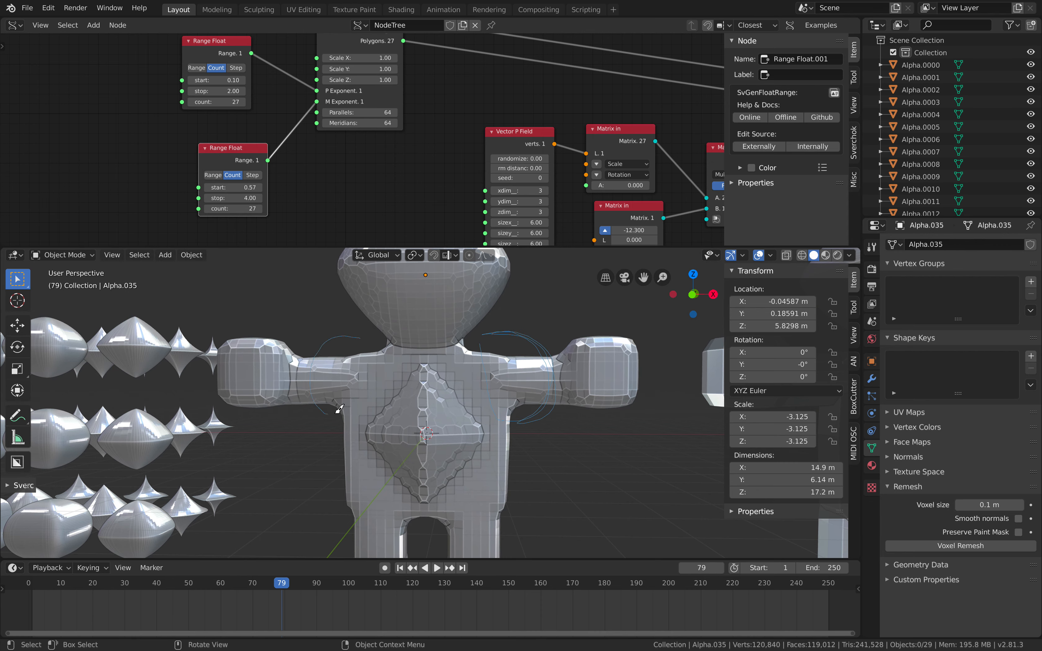
middle_click_drag(400, 469, 405, 363, "shift")
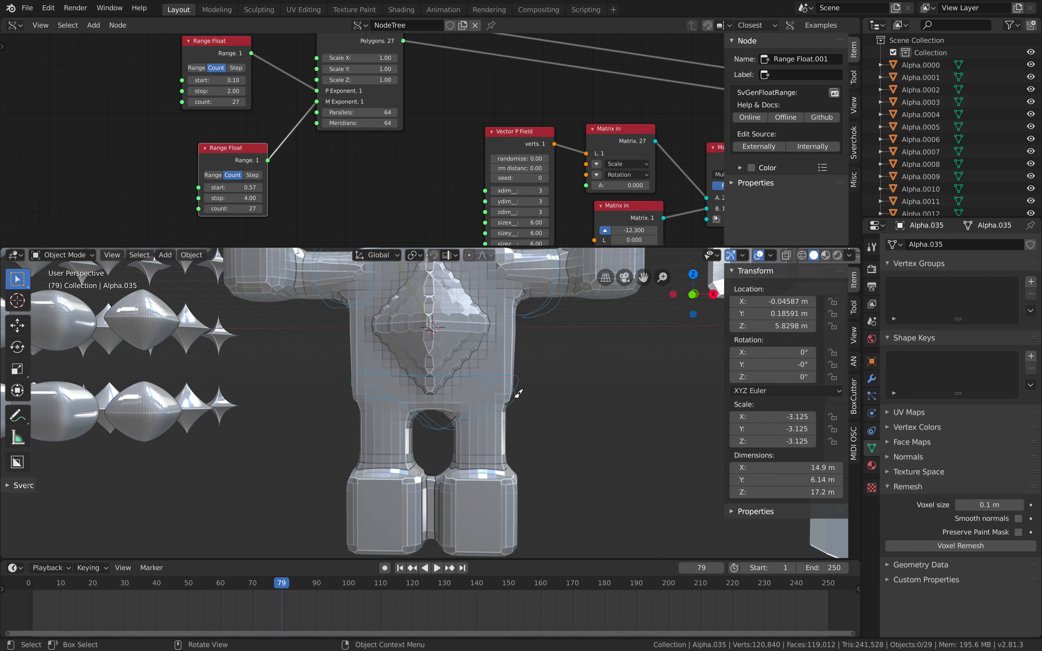
scroll(482, 440, "down", 2)
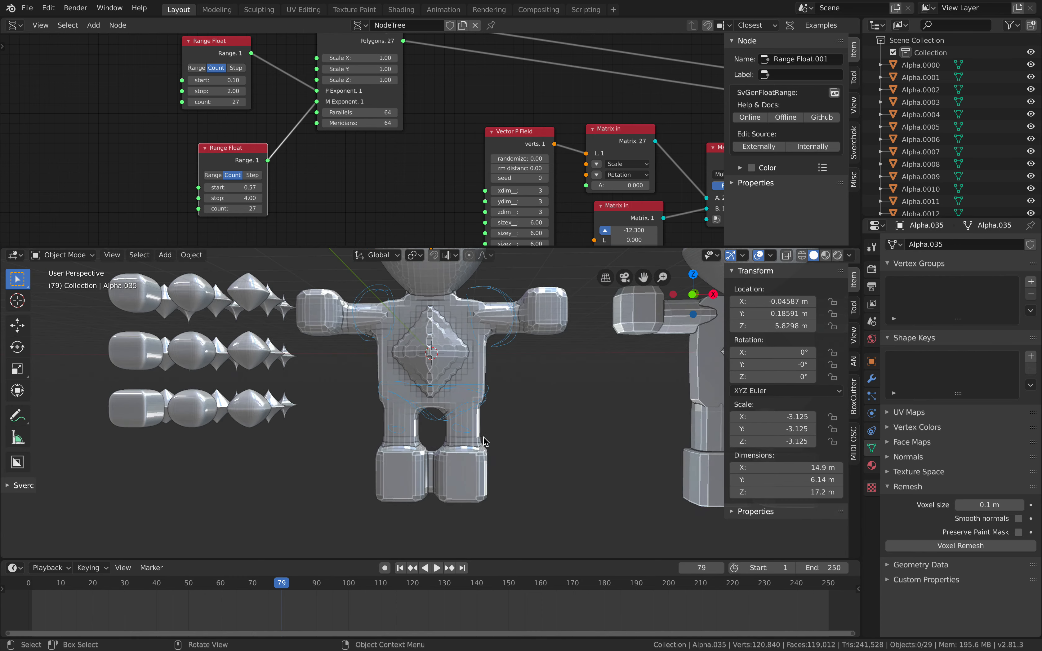
Select the remeshed figure again and save the file.
scroll(387, 313, "down", 2)
middle_click_drag(388, 323, 383, 377)
left_click(463, 295)
key("ctrl+s")
Switch the remeshed figure to Sculpt Mode and back to Object Mode.
scroll(397, 322, "up", 1)
left_click(75, 255)
left_click(71, 297)
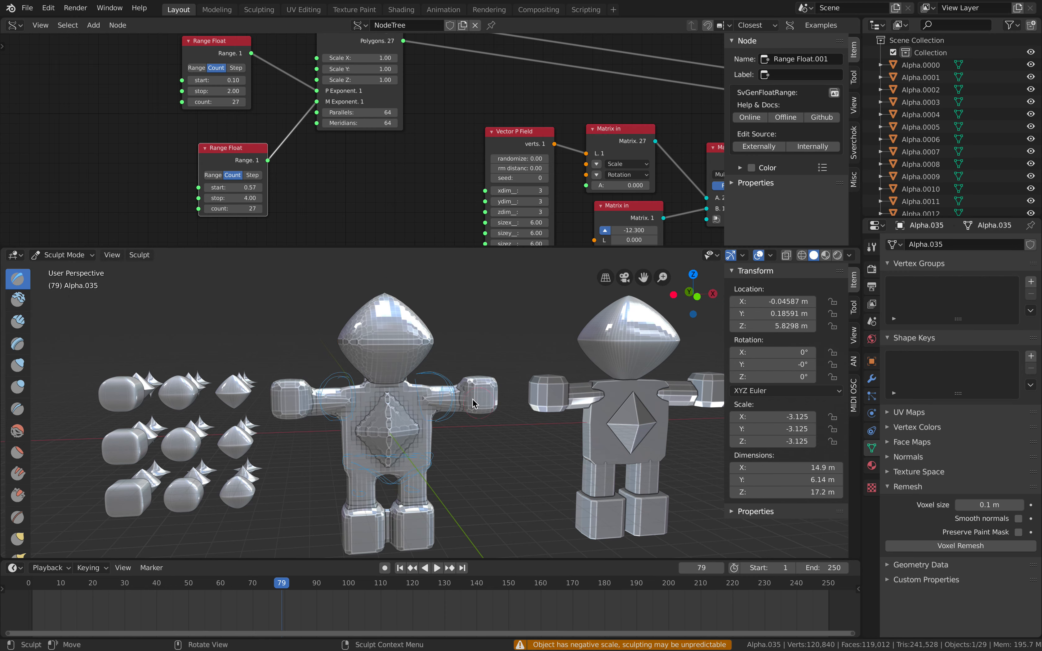
scroll(399, 378, "up", 1)
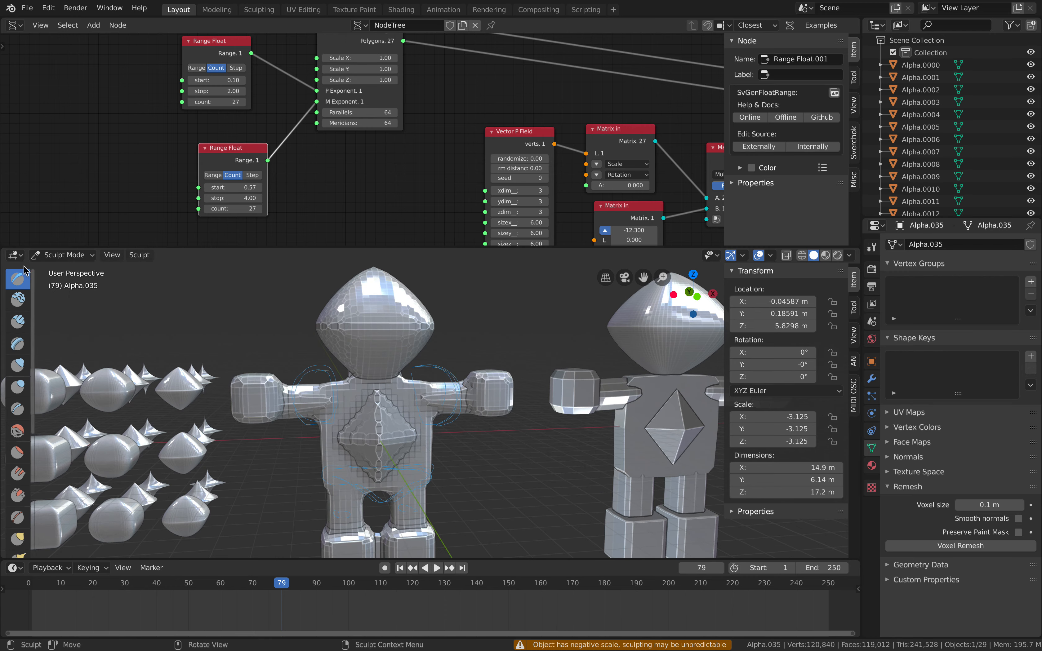
left_click(64, 255)
left_click(60, 270)
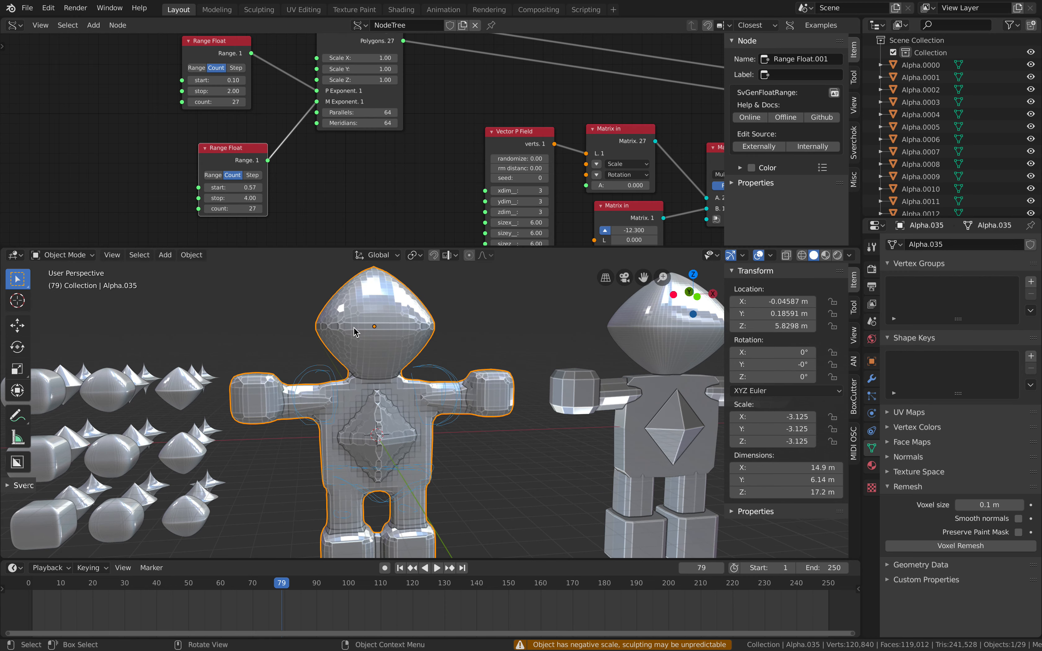
Display the viewport in Wireframe shading to inspect the remeshed figure's topology beside the unremeshed copy.
scroll(356, 341, "down", 1)
key("z")
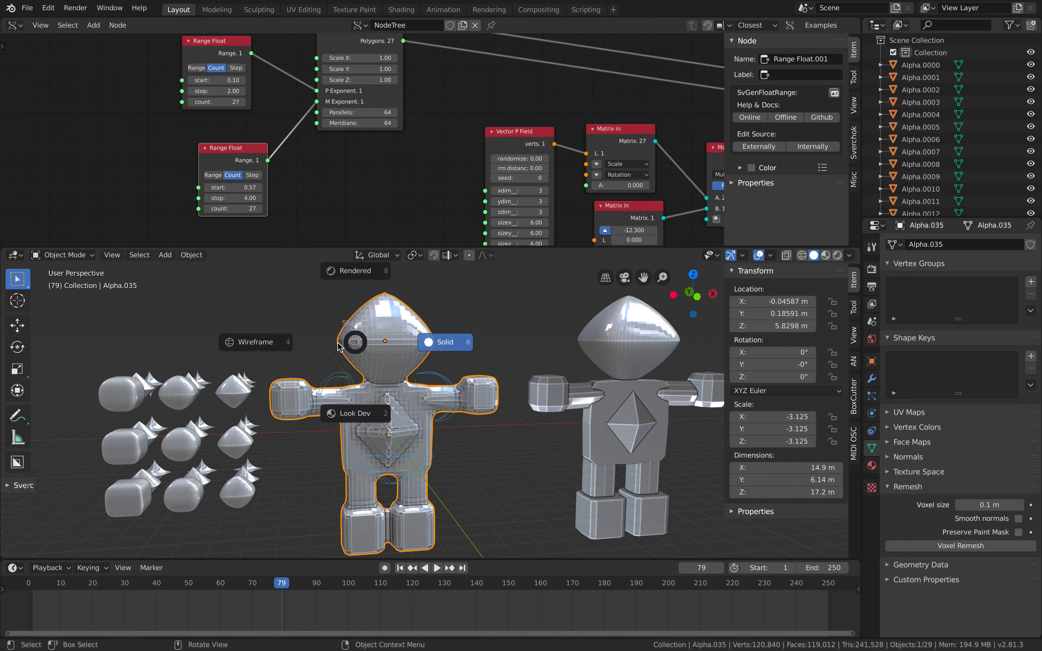
left_click(350, 352)
middle_click_drag(350, 352, 234, 333)
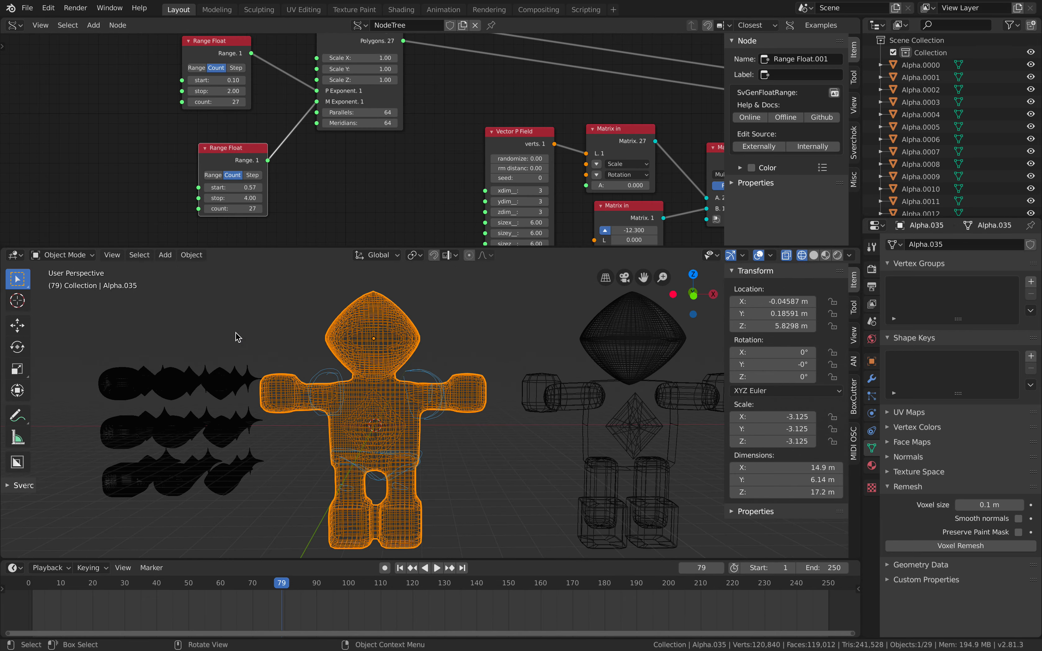
Try Sculpt Mode on the wireframe figure and return it to Object Mode.
left_click(74, 256)
left_click(74, 264)
left_click(74, 255)
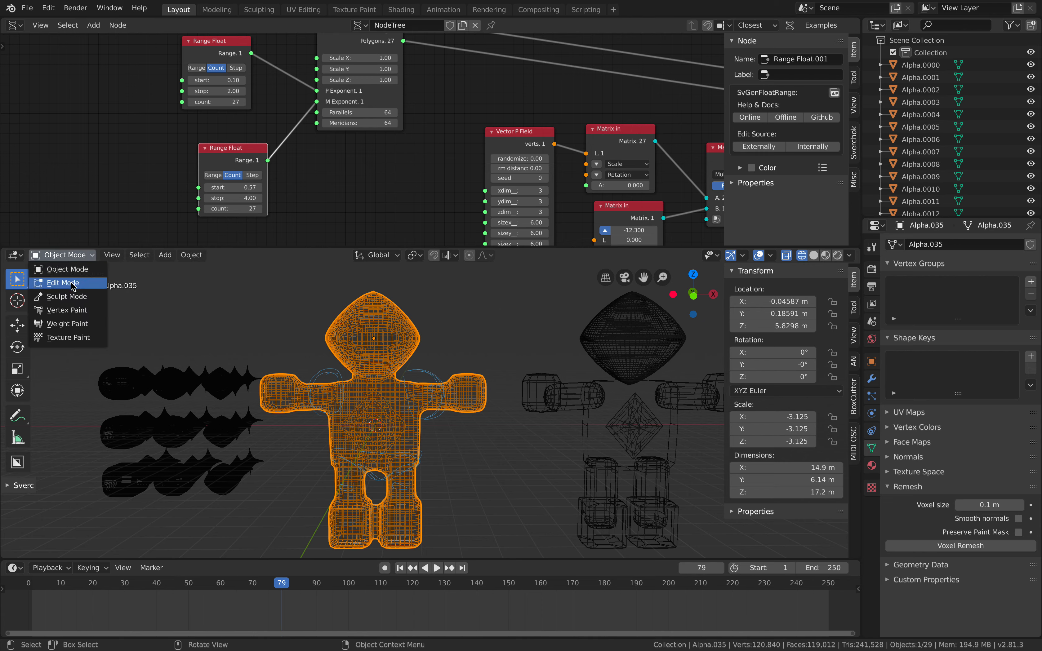
left_click(69, 296)
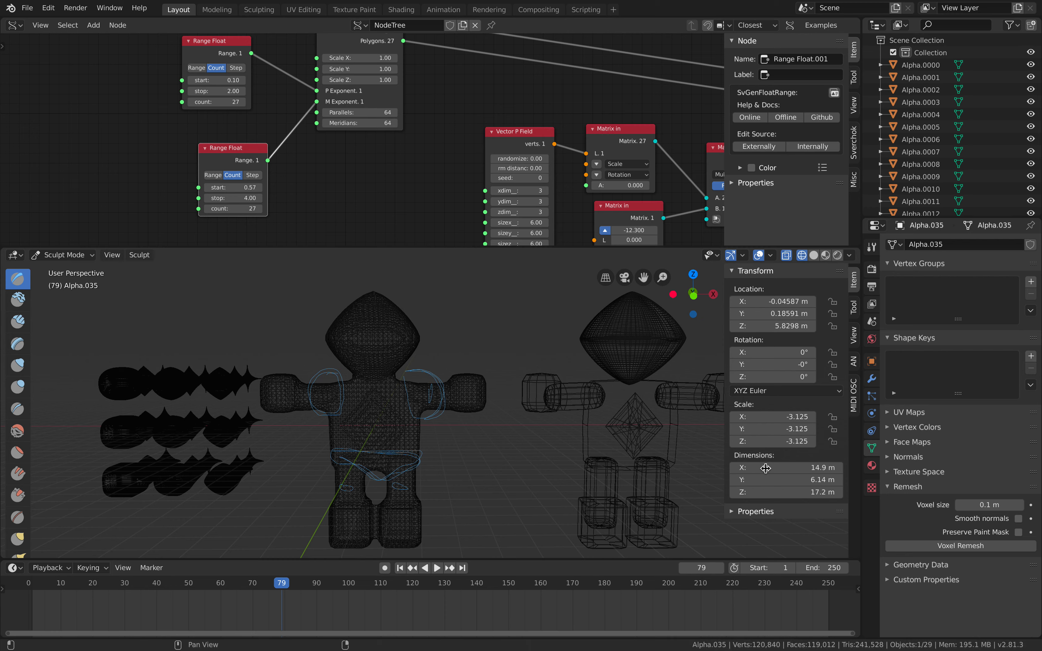
middle_click_drag(469, 412, 488, 398, "shift")
left_click(71, 255)
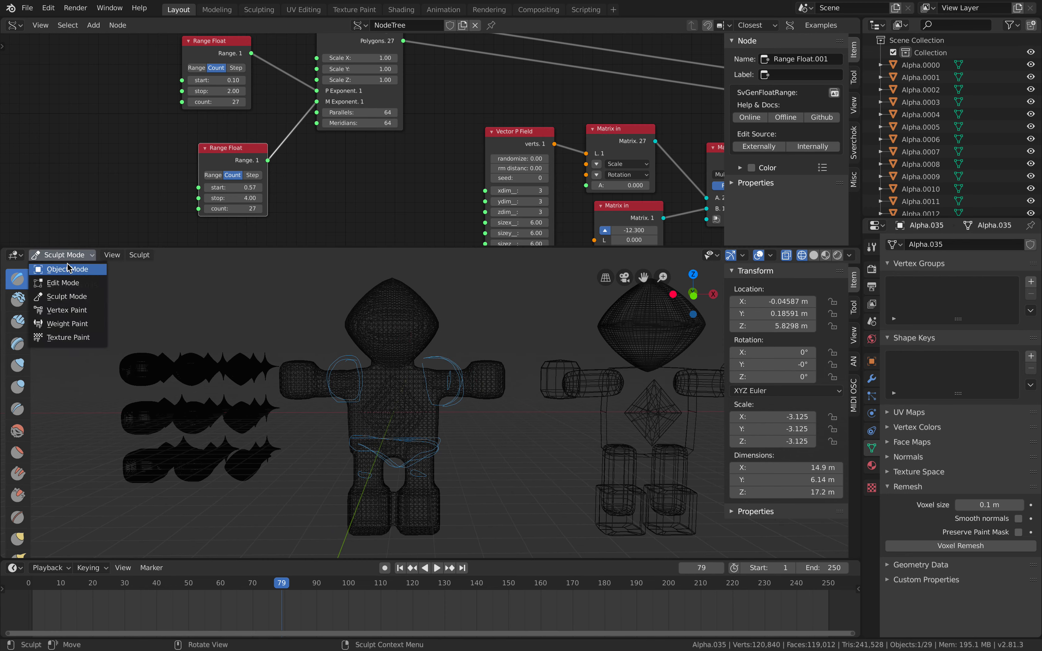
left_click(67, 264)
Apply the remeshed figure's scale and save the file.
key("ctrl+a")
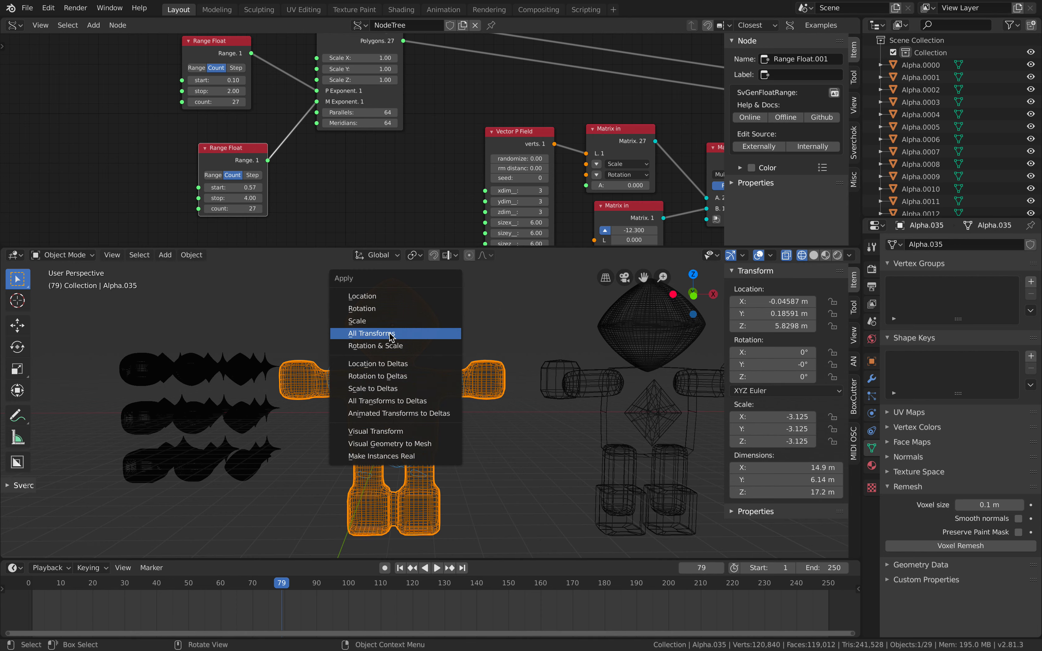
left_click(390, 321)
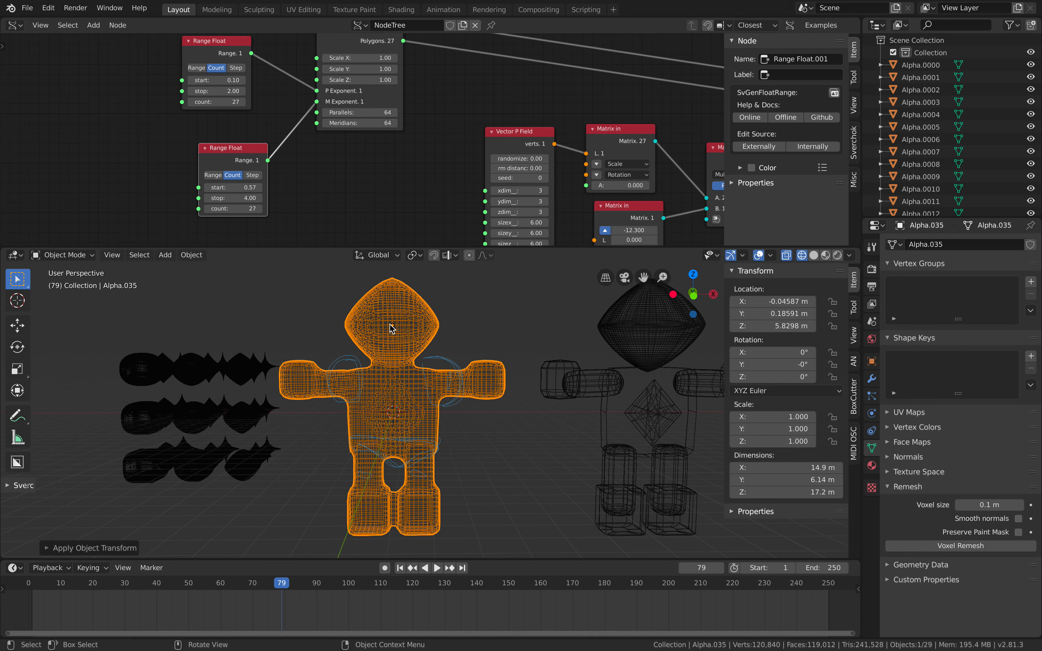
key("ctrl+s")
Put the remeshed figure into Sculpt Mode and set the viewport shading to Solid.
left_click(65, 255)
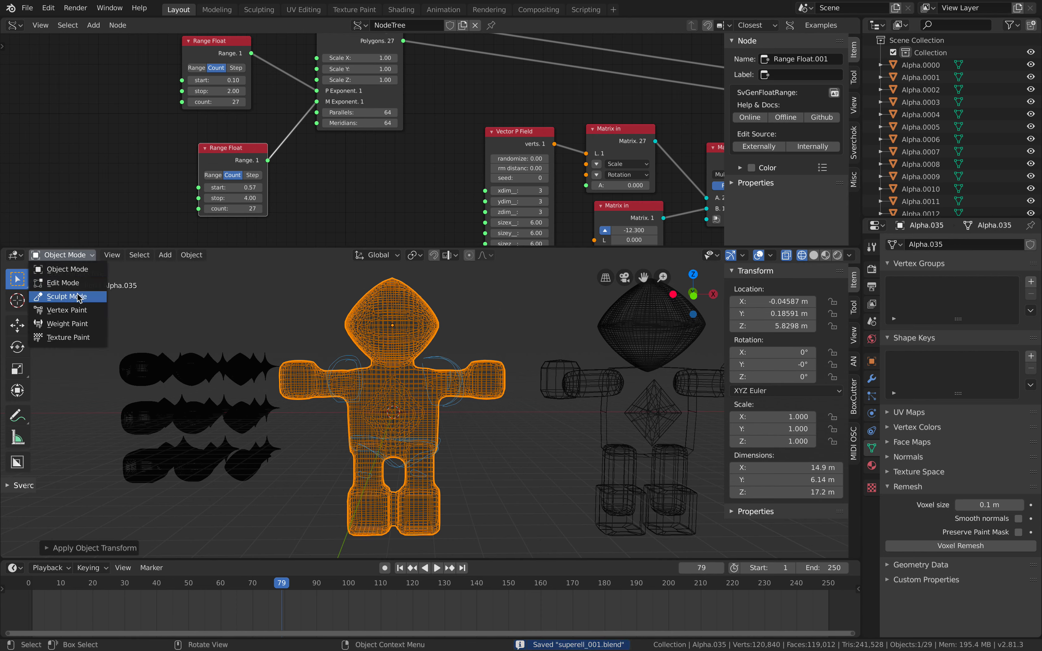
left_click(64, 296)
scroll(388, 358, "up", 2)
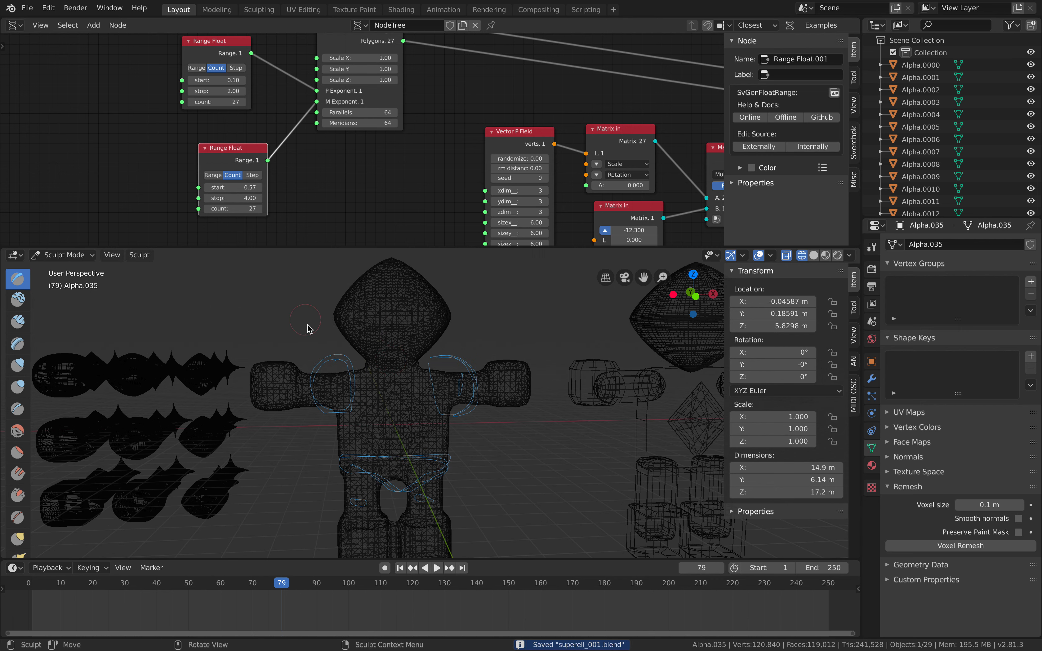
key("z")
left_click(400, 328)
Choose the Grab sculpting brush and show the viewport's tool settings.
mouse_move(401, 327)
middle_mouse_down()
mouse_move(476, 360)
mouse_move(469, 381)
middle_mouse_up()
left_click_drag(468, 378, 465, 360)
middle_click_drag(435, 352, 446, 351)
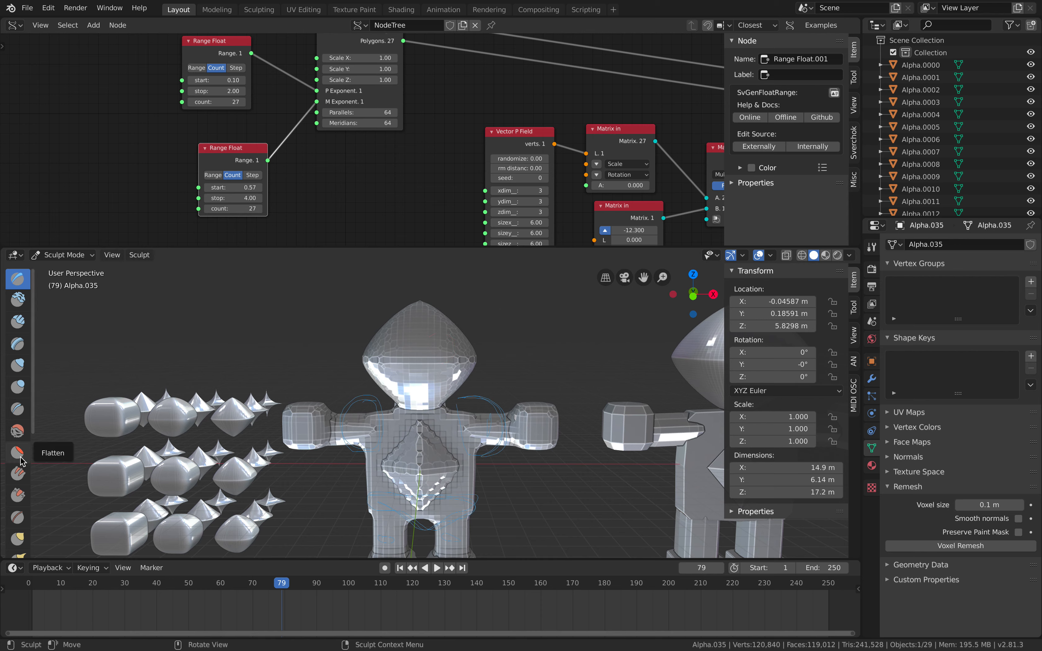
left_click(18, 539)
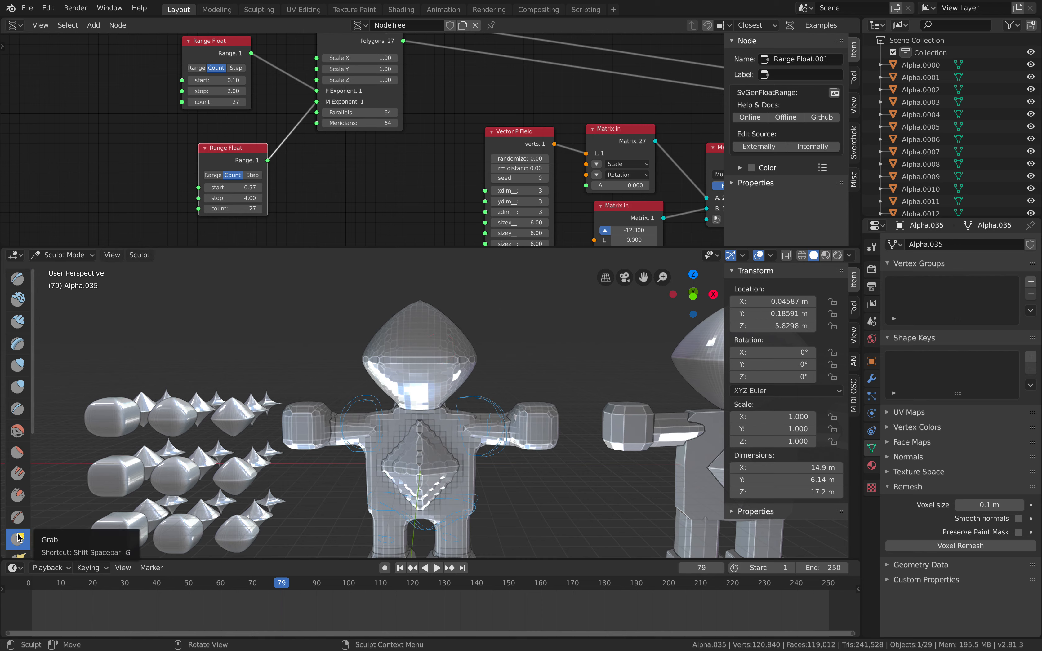
scroll(433, 357, "down", 2)
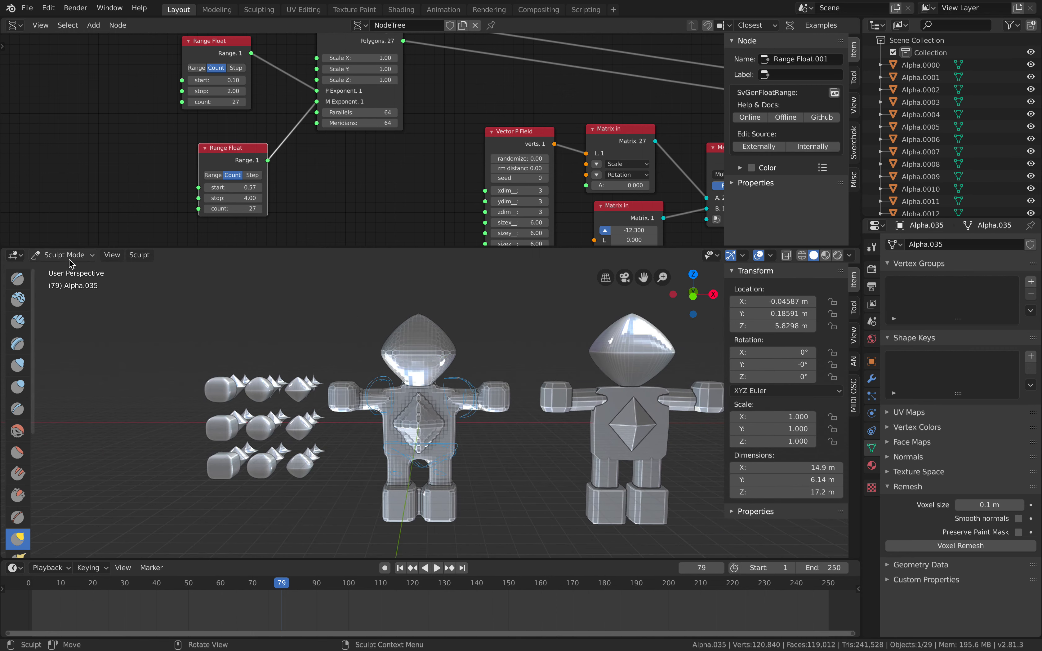
right_click(80, 255)
left_click(159, 267)
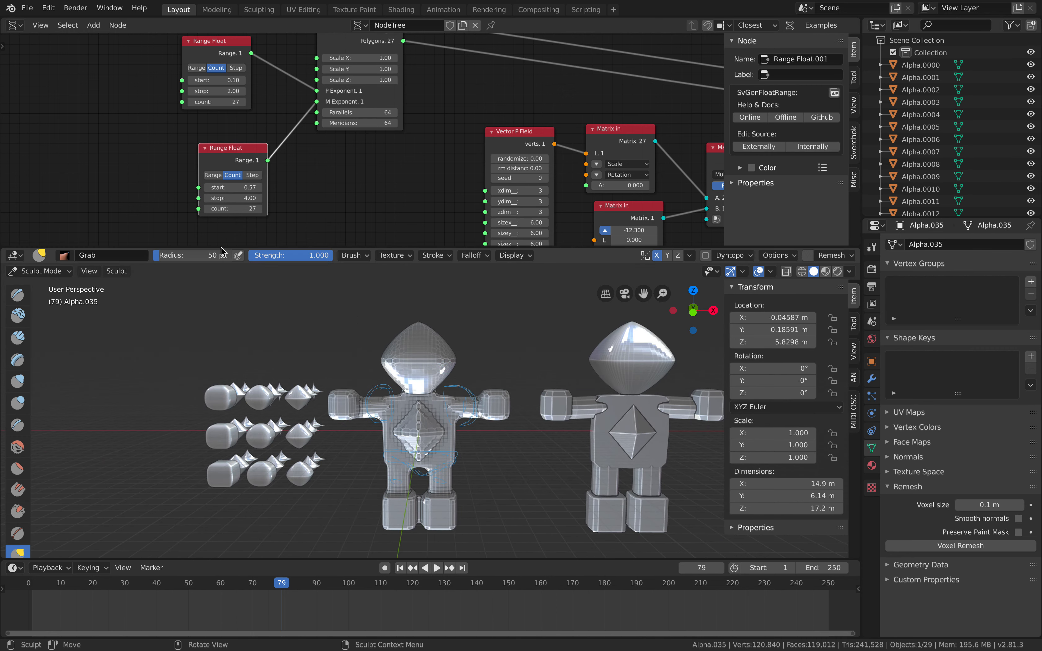
Enlarge the 3D viewport and round out the pointed head using a Grab brush radius of 201 px.
mouse_move(221, 247)
left_mouse_down()
mouse_move(220, 184)
mouse_move(240, 192)
left_mouse_up()
middle_click_drag(406, 308, 411, 310)
scroll(426, 315, "up", 1)
mouse_move(441, 319)
left_mouse_down()
mouse_move(451, 312)
mouse_move(420, 270)
left_mouse_up()
left_click_drag(430, 282, 446, 287)
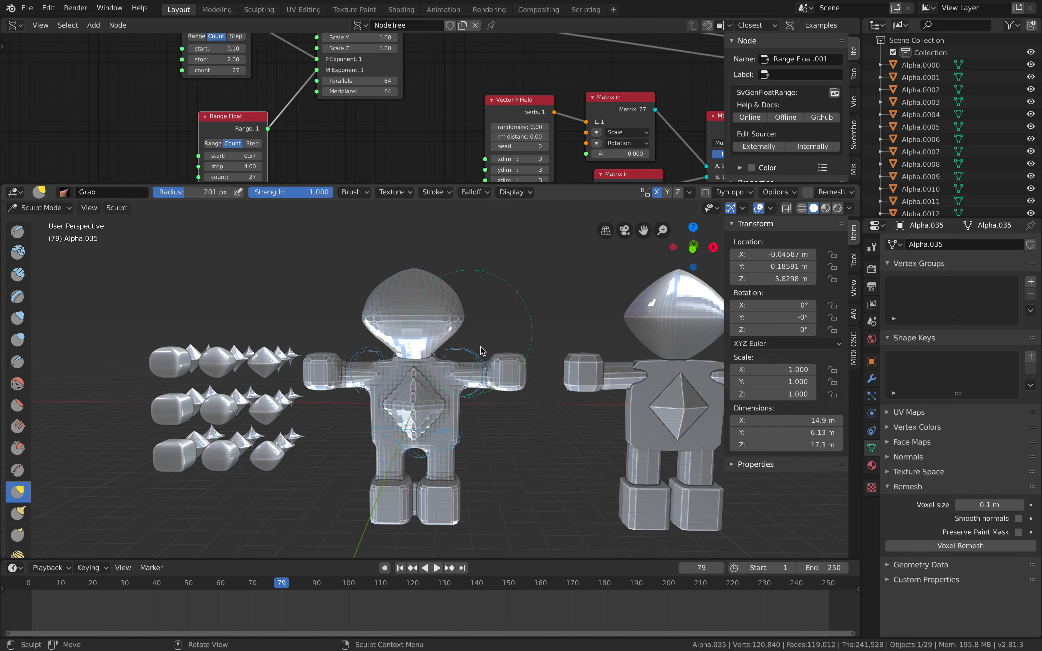
Pull the hands outward symmetrically with the Grab brush until the figure is about 15.9 m wide.
middle_click_drag(476, 348, 469, 307, "shift")
scroll(488, 319, "up", 1)
left_click_drag(482, 329, 487, 331)
mouse_move(510, 323)
left_mouse_down()
mouse_move(535, 314)
mouse_move(508, 304)
mouse_move(530, 308)
mouse_move(538, 330)
mouse_move(520, 326)
mouse_move(519, 335)
left_mouse_up()
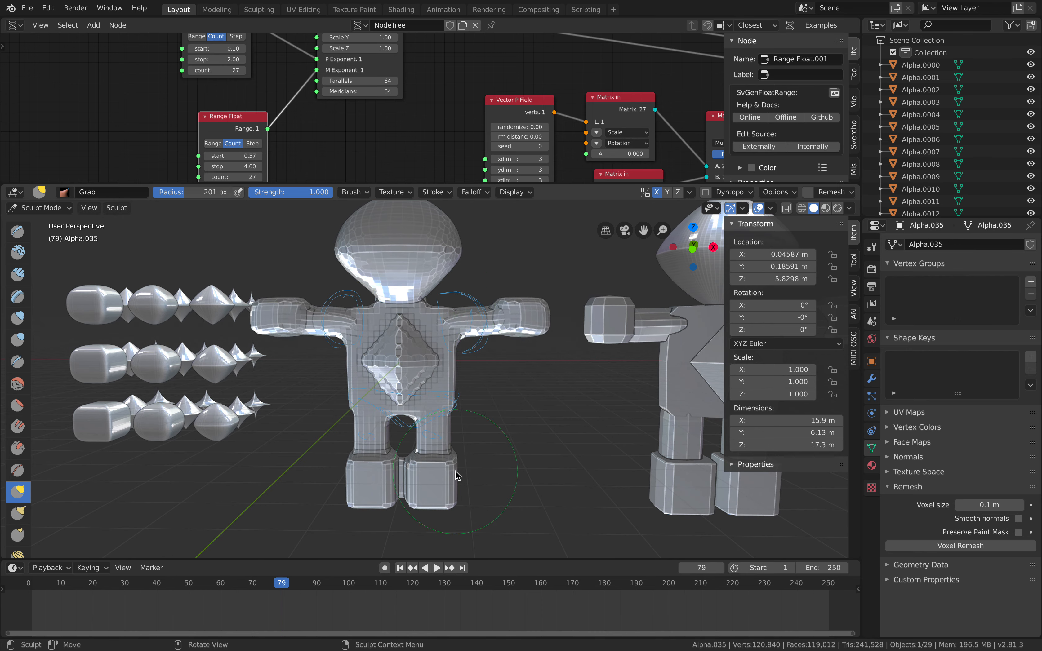
Reshape the torso with the Grab brush, drawing in the waist and hips and pulling up the shoulders.
scroll(426, 491, "up", 5)
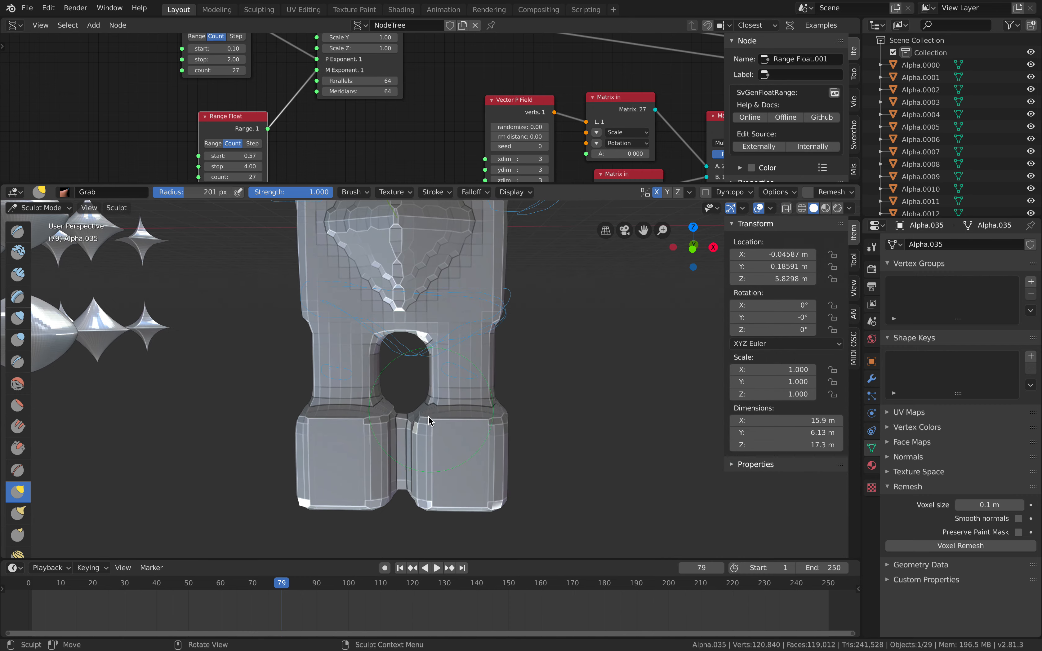
middle_click_drag(408, 488, 427, 423)
scroll(430, 389, "down", 3)
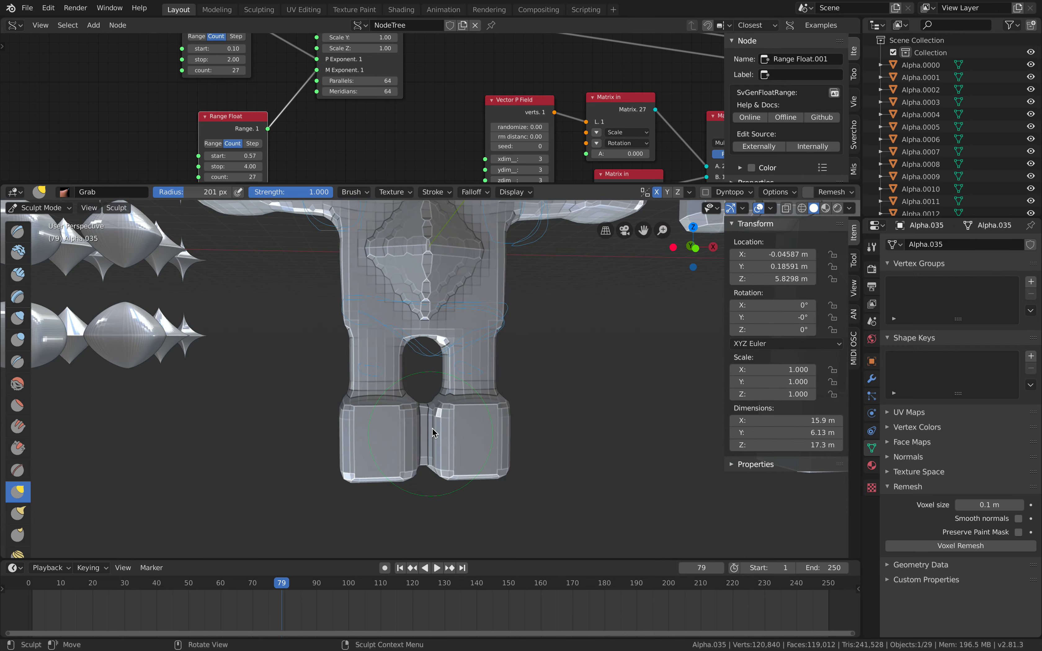
middle_click_drag(453, 433, 437, 433)
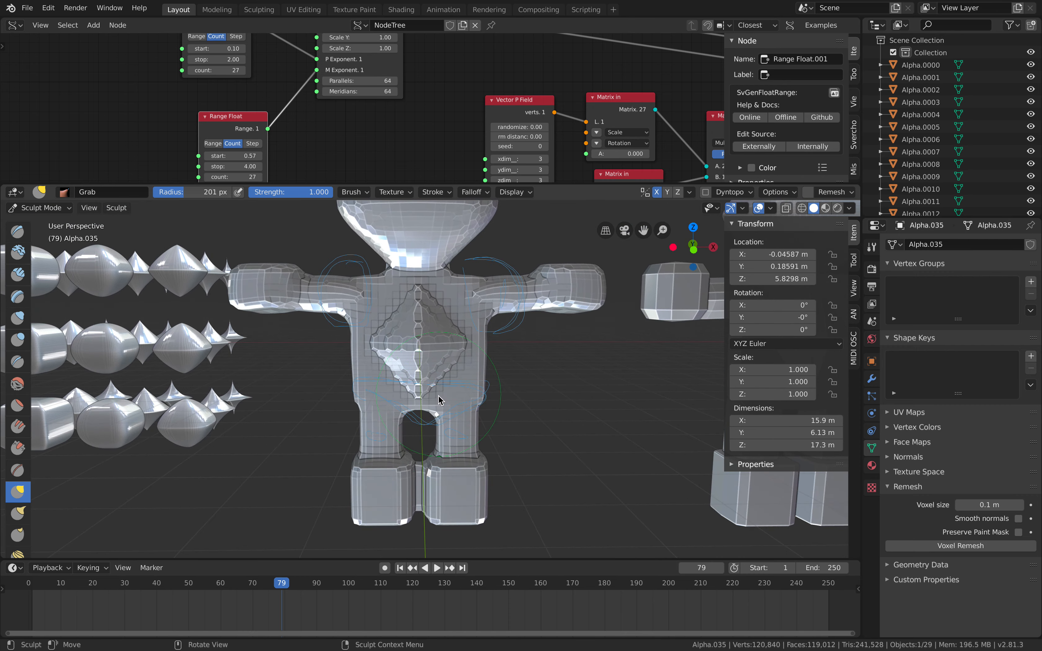
left_click_drag(438, 396, 443, 391)
left_click_drag(475, 394, 466, 395)
left_click_drag(476, 324, 478, 283)
scroll(476, 285, "down", 2)
middle_click_drag(469, 304, 469, 320, "shift")
left_click_drag(466, 332, 458, 322)
middle_click_drag(458, 322, 451, 327, "shift")
Slim the legs and pull the feet inward and down with the Grab brush, making the figure about 18.2 m tall.
mouse_move(427, 466)
left_mouse_down()
mouse_move(442, 465)
mouse_move(451, 492)
mouse_move(463, 465)
mouse_move(450, 459)
mouse_move(454, 499)
left_mouse_up()
middle_click_drag(454, 500, 454, 466, "shift")
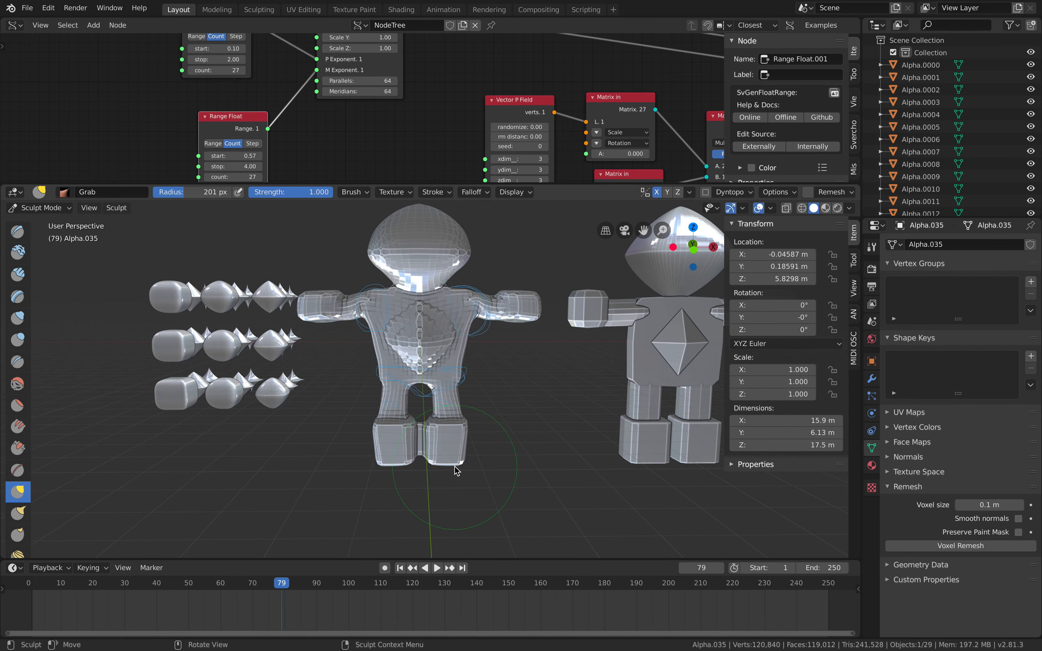
mouse_move(454, 466)
left_mouse_down()
mouse_move(458, 432)
mouse_move(448, 420)
mouse_move(451, 459)
left_mouse_up()
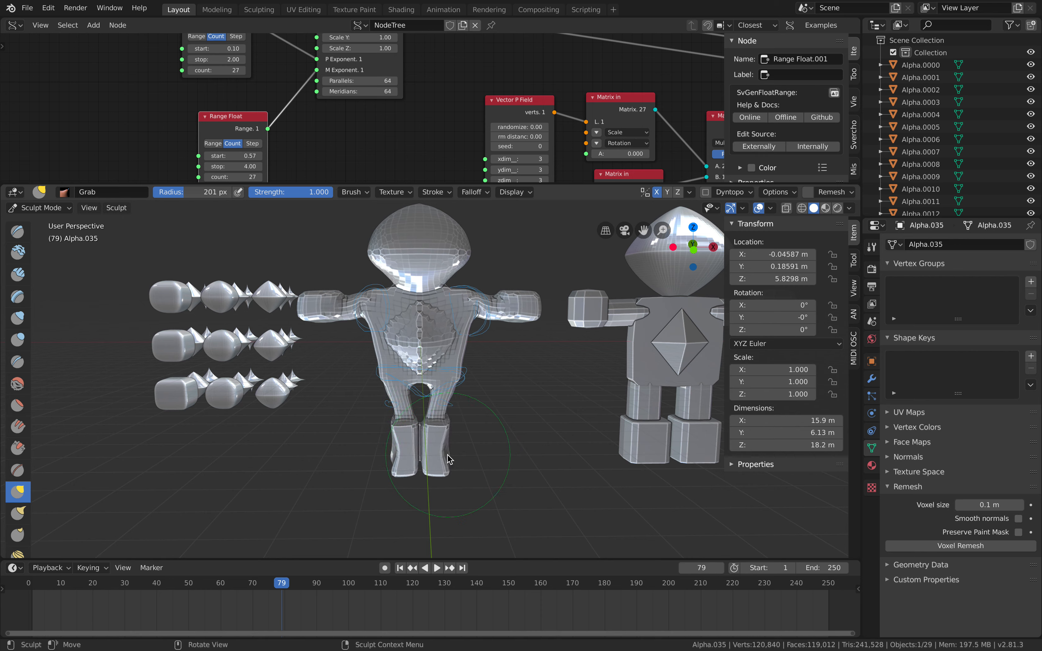
middle_click_drag(438, 484, 437, 377)
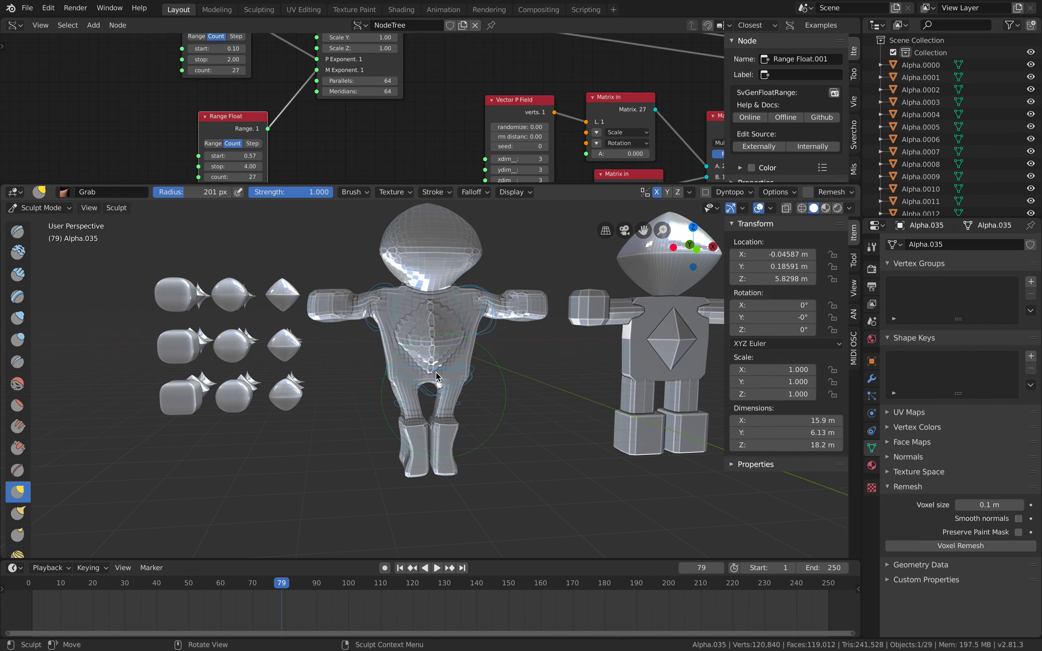
Pull the feet down and lift the back of the hips with the Grab brush, making the figure about 18.8 m tall.
middle_click_drag(384, 448, 520, 450)
left_click_drag(490, 443, 486, 452)
mouse_move(503, 448)
middle_mouse_down()
mouse_move(434, 392)
mouse_move(541, 367)
mouse_move(528, 339)
middle_mouse_up()
scroll(541, 367, "up", 5)
scroll(524, 338, "down", 6)
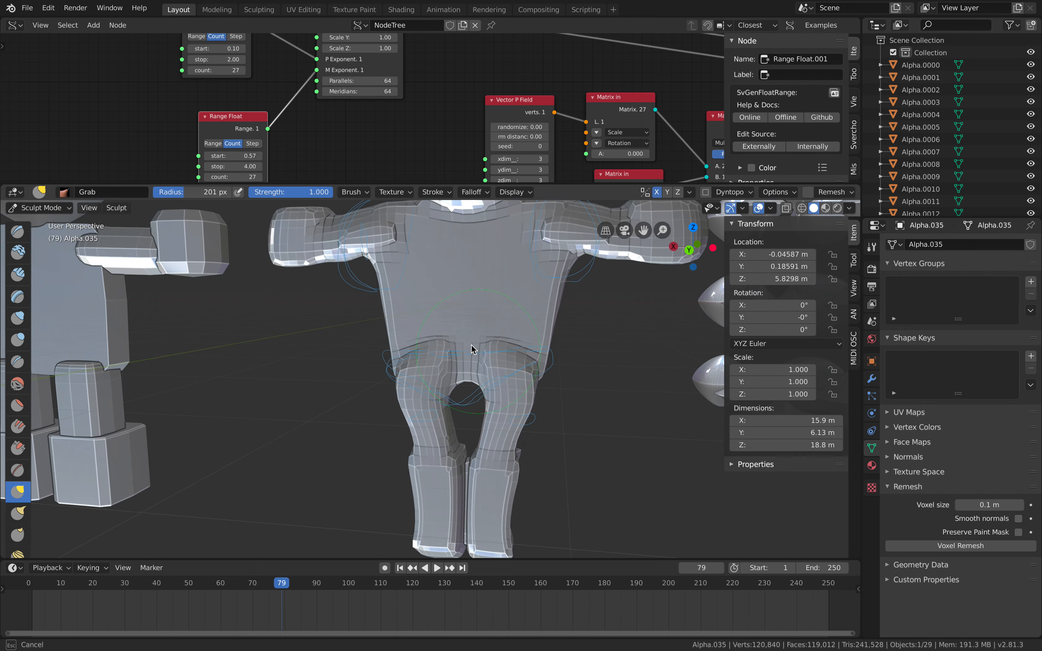
left_click_drag(517, 353, 517, 297)
mouse_move(517, 297)
middle_mouse_down()
mouse_move(379, 346)
mouse_move(402, 325)
middle_mouse_up()
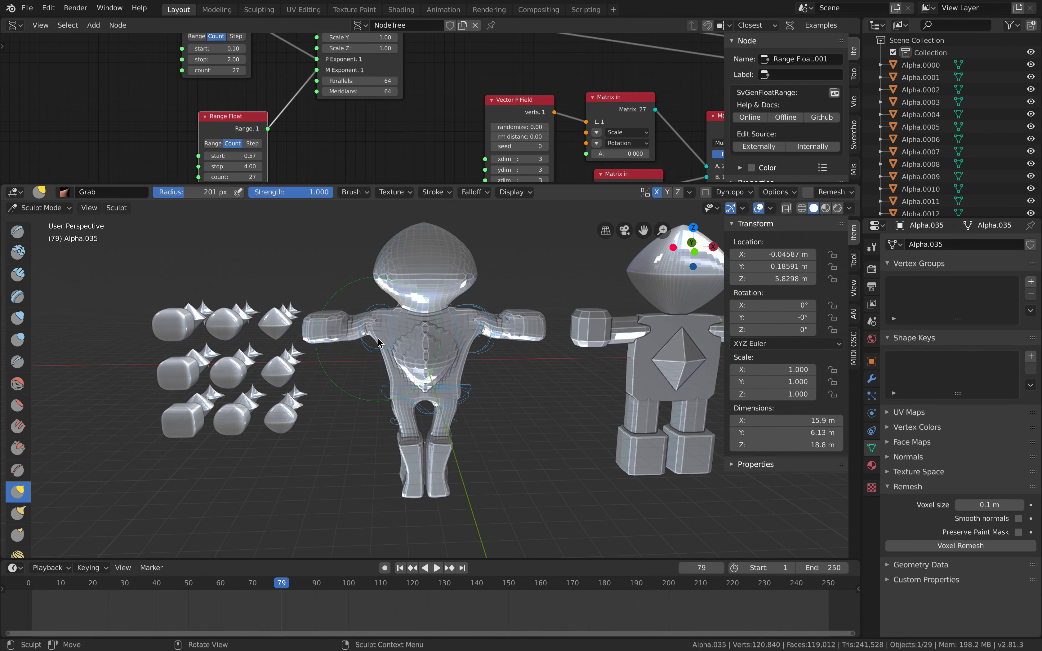
Adjust the head slightly with the Grab brush, making the figure about 6.15 m deep.
scroll(403, 325, "up", 6)
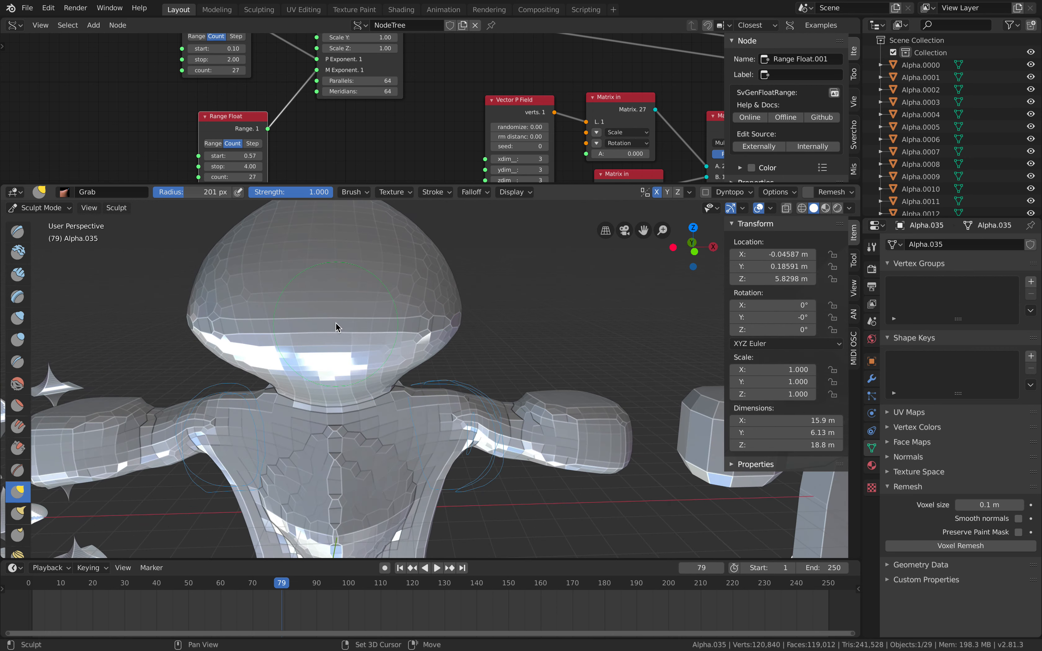
left_click(419, 326)
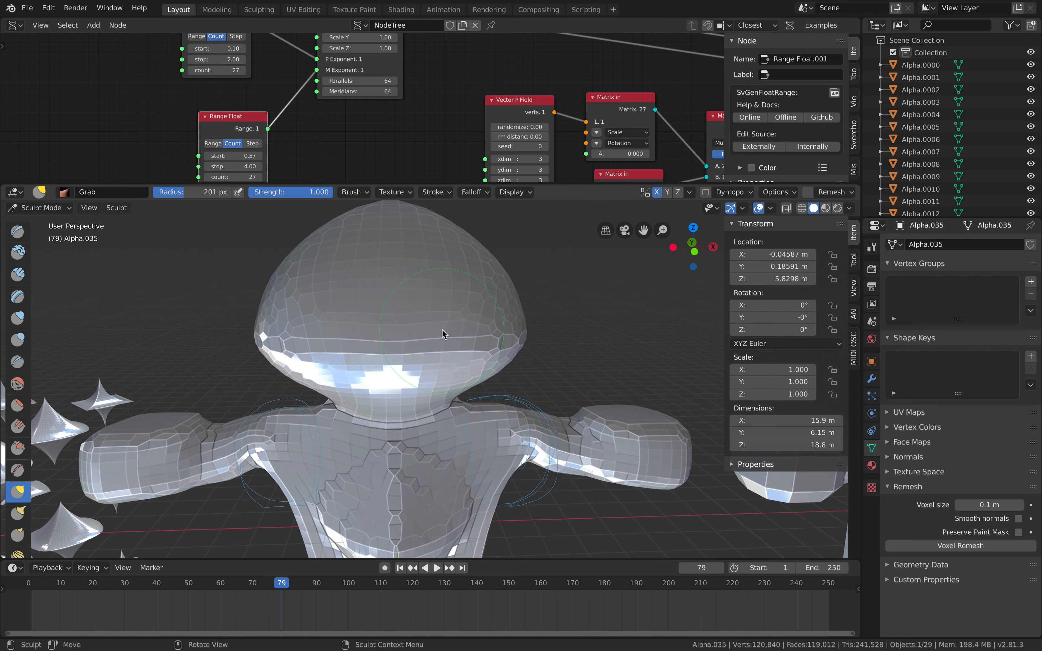
scroll(420, 354, "down", 4)
scroll(426, 332, "down", 1)
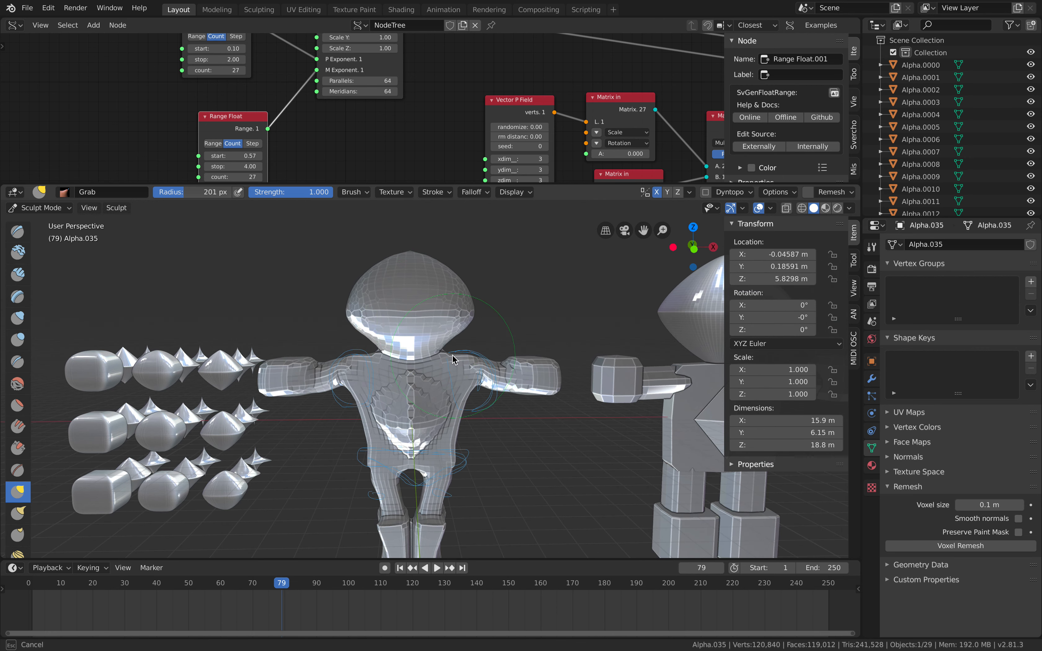
scroll(472, 395, "down", 3)
middle_click_drag(471, 392, 474, 375, "shift")
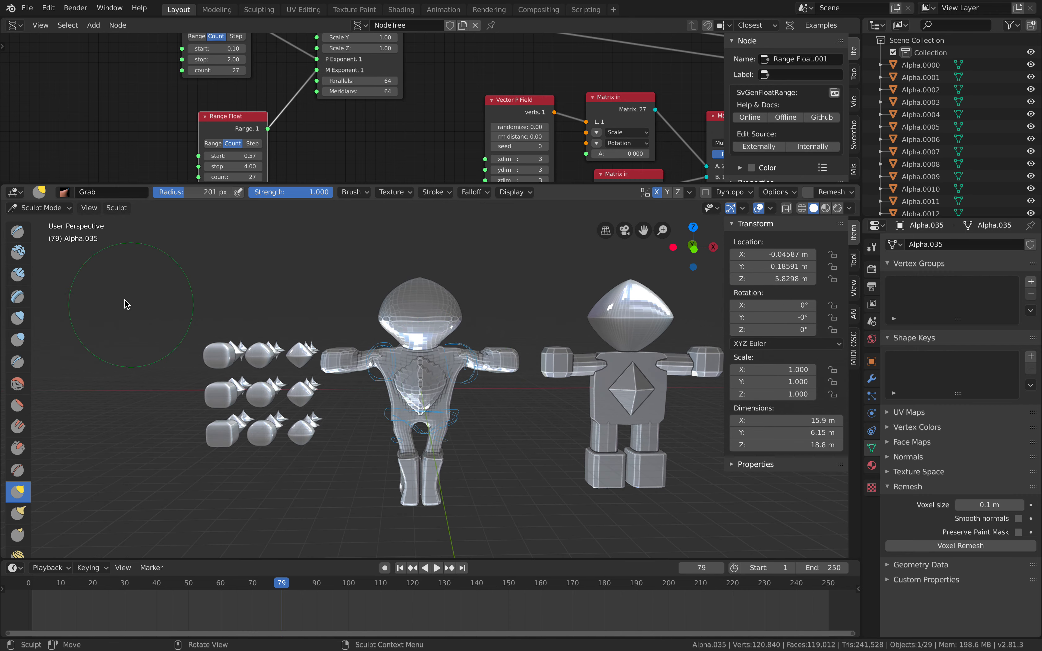
Switch the sculpted figure from Sculpt Mode to Object Mode and save superell_001.blend.
left_click(41, 207)
left_click(64, 222)
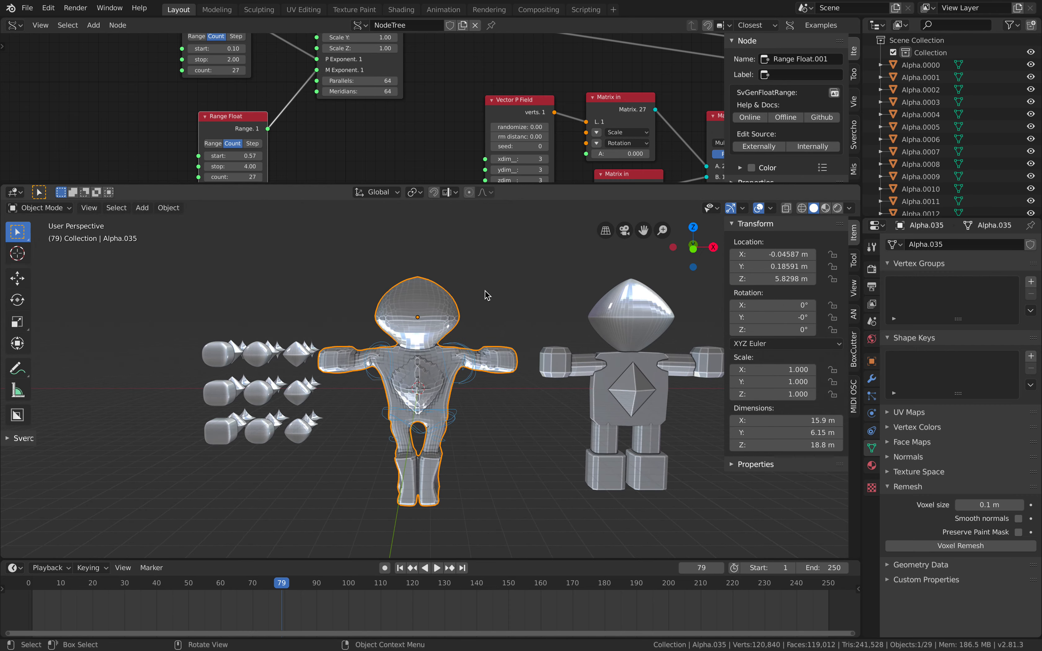
key("ctrl+s")
Enlarge the node editor over the 3D viewport and nudge the Viewer BMesh and Super Ellipsoid nodes.
scroll(435, 156, "down", 4)
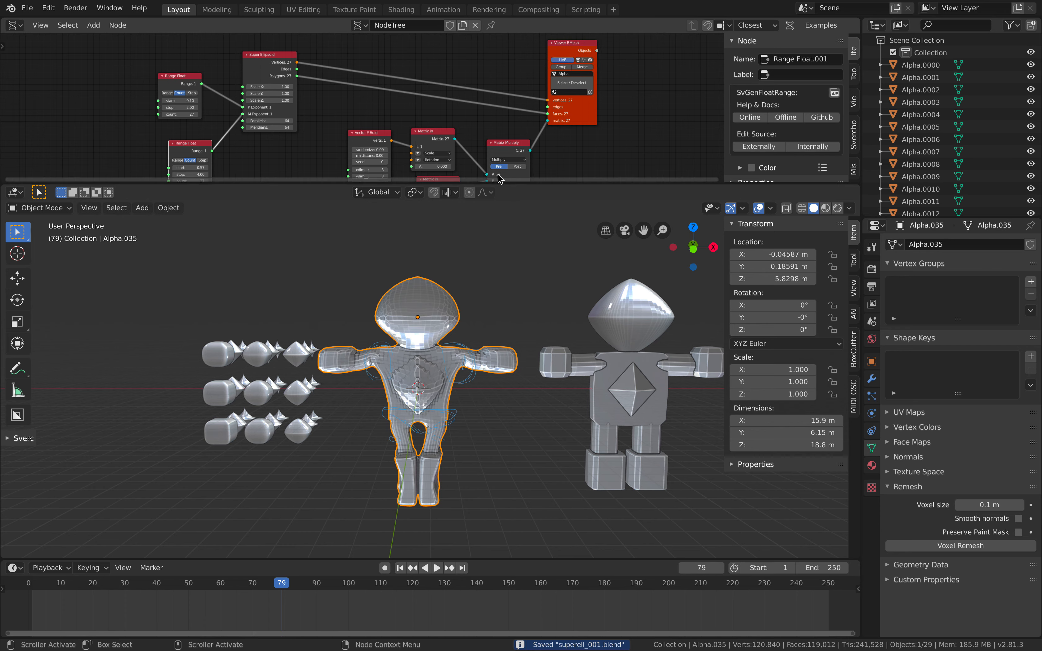
left_click_drag(490, 184, 430, 267)
scroll(430, 172, "up", 2)
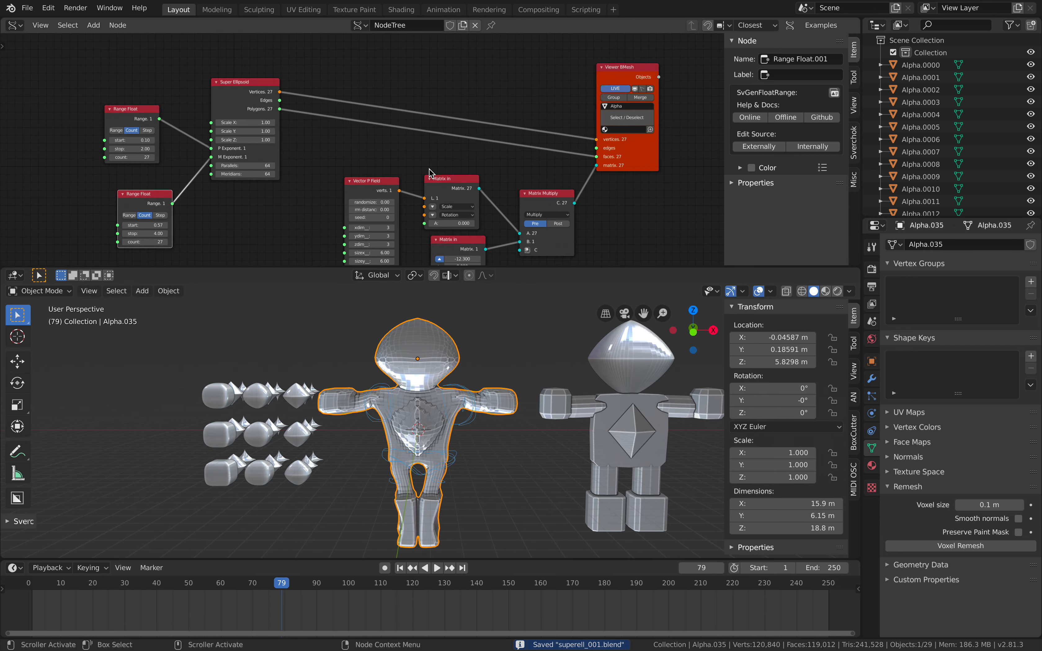
middle_click_drag(430, 168, 441, 163)
left_click_drag(644, 162, 643, 159)
left_click_drag(274, 88, 274, 83)
middle_click_drag(375, 119, 343, 183)
key("shift+a")
mouse_move(440, 141)
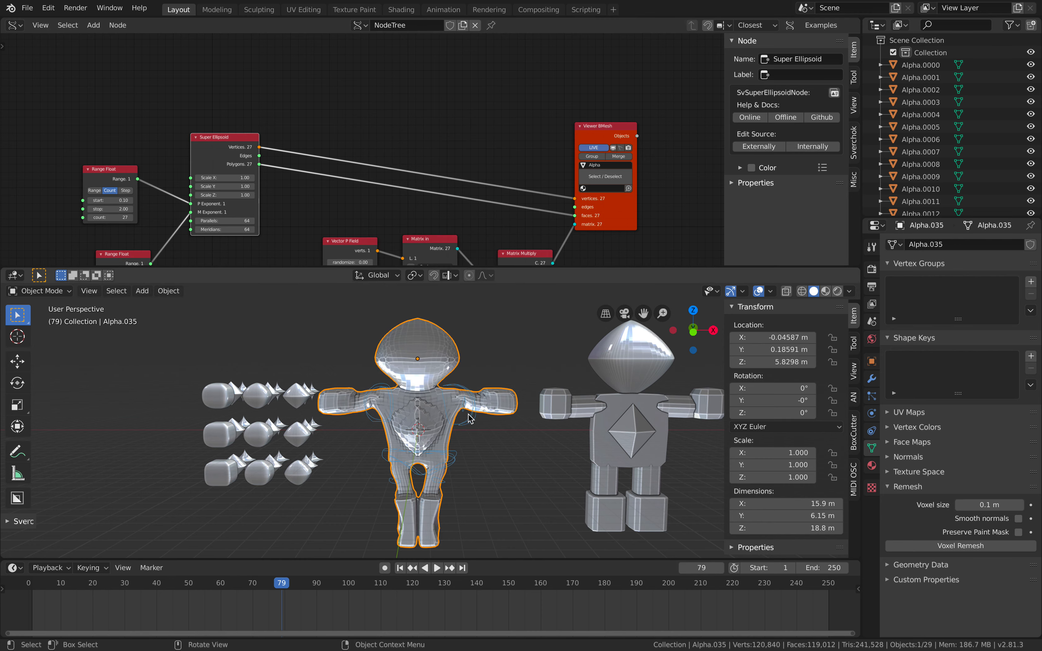
Gather the Super Ellipsoid and both Range Float nodes closer to the Viewer BMesh node and save the file.
scroll(498, 384, "down", 2)
middle_click_drag(524, 438, 467, 466, "shift")
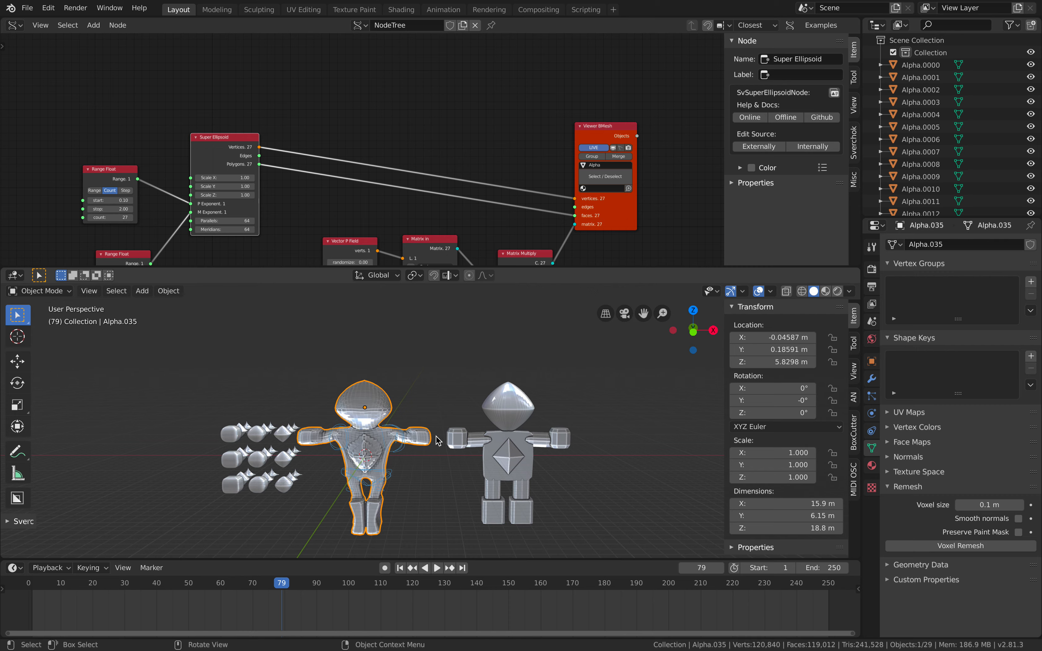
left_click_drag(242, 137, 504, 121)
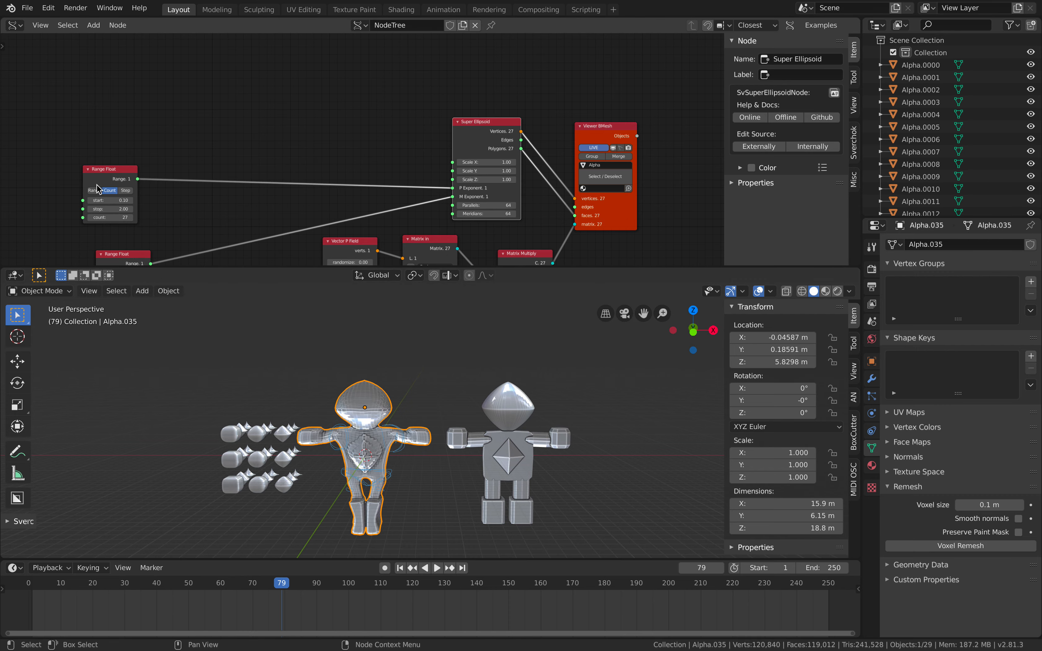
left_click_drag(112, 169, 295, 125)
left_click_drag(125, 254, 258, 204)
middle_click_drag(331, 180, 248, 154)
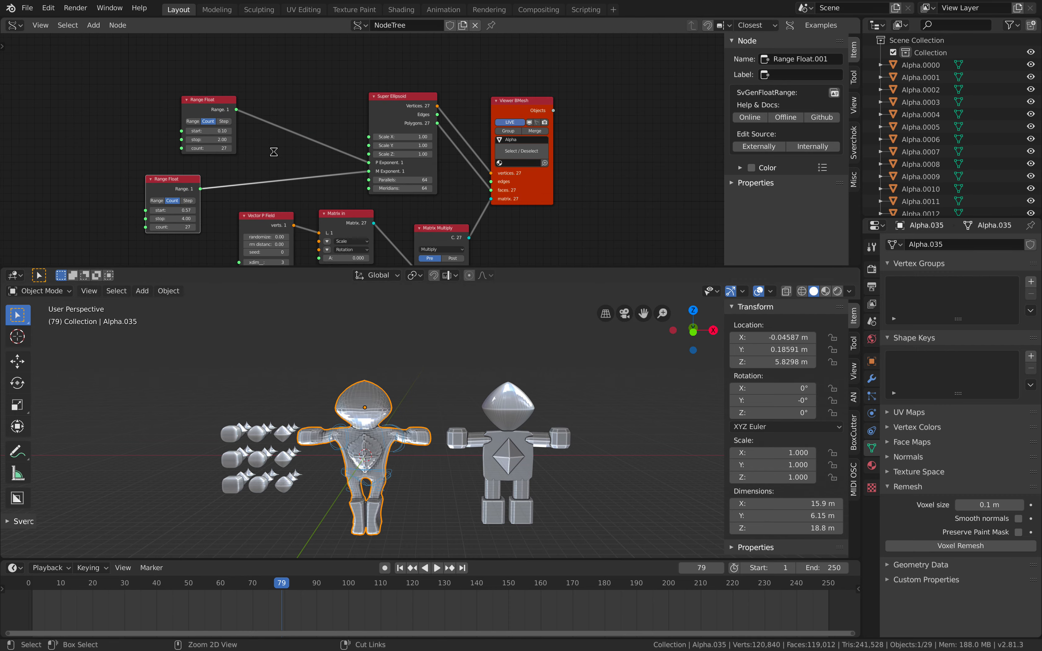
key("ctrl+s")
Sketch two freehand annotation outlines of elongated limb shapes in the empty space beside the figures and save the file.
middle_click_drag(609, 395, 423, 393, "shift")
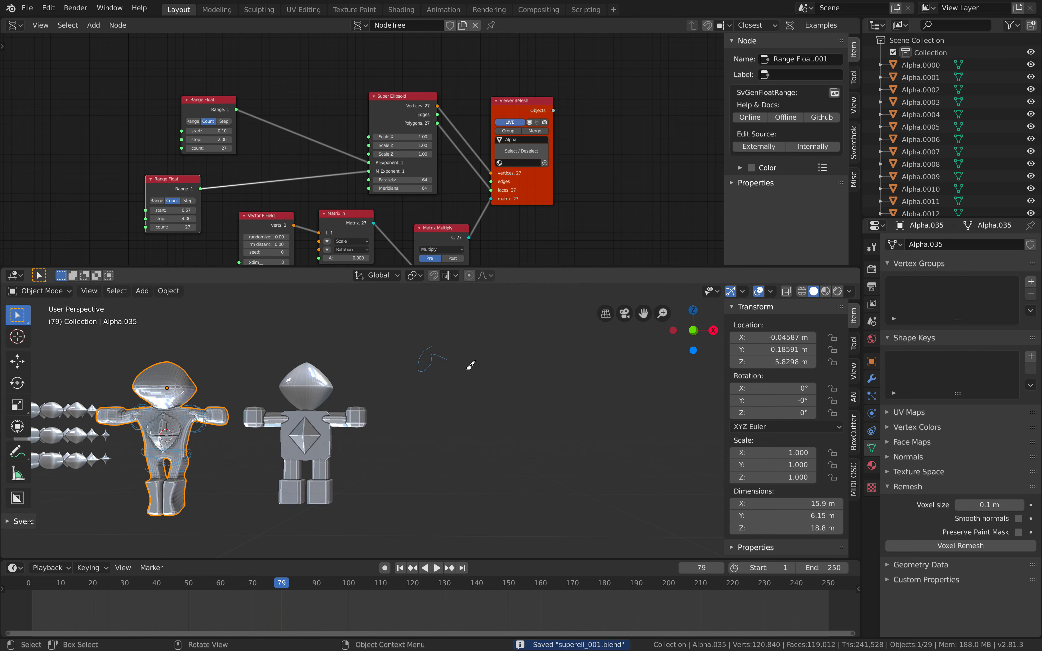
left_click_drag(479, 403, 426, 380)
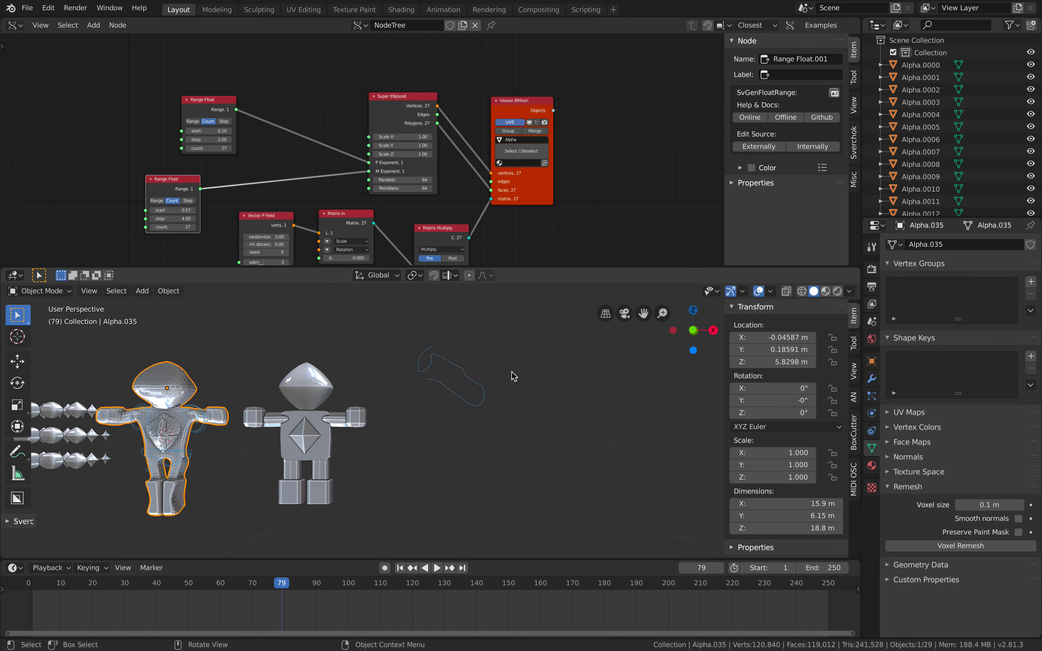
middle_click_drag(513, 376, 367, 394, "shift")
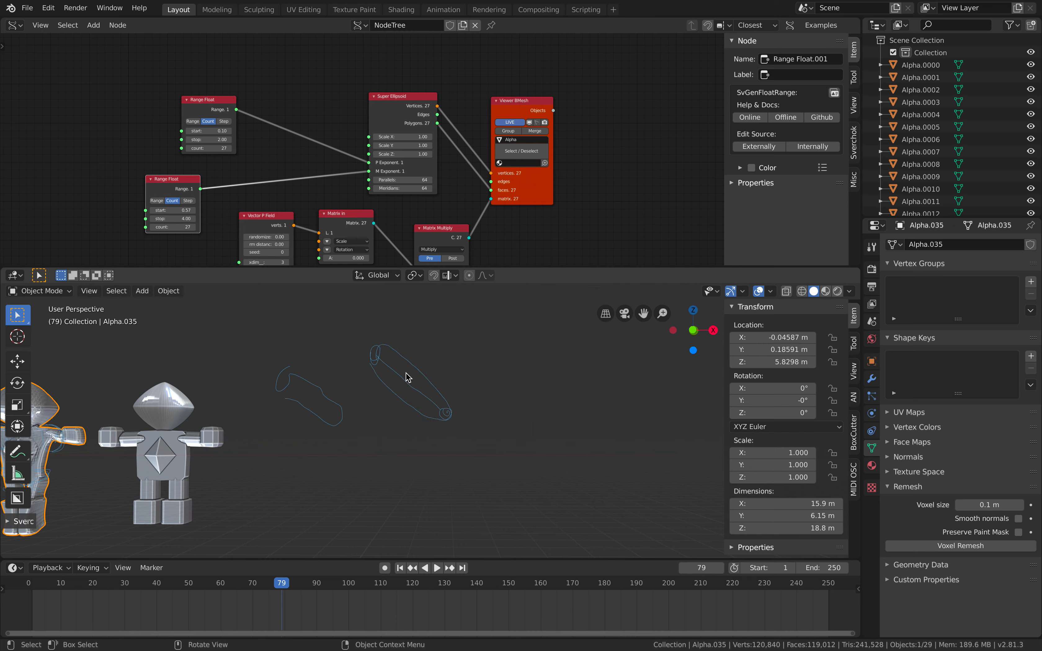
middle_click_drag(381, 371, 508, 395)
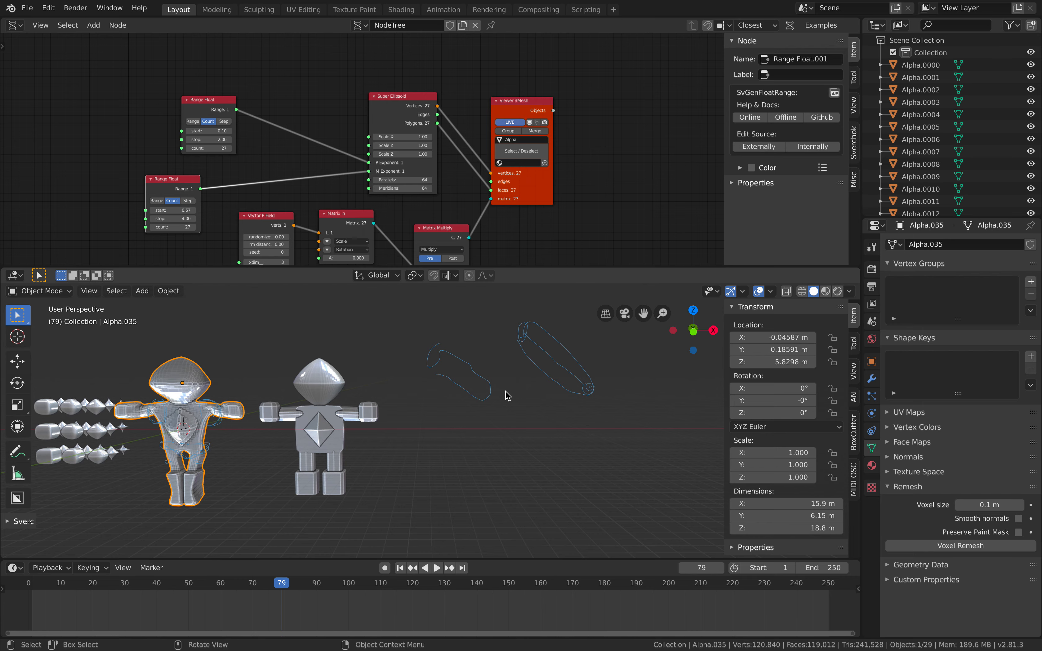
key("ctrl+s")
Add a Scripted Node Lite node in the empty area beyond the Viewer BMesh node.
left_click_drag(535, 196, 541, 189)
middle_click_drag(572, 177, 407, 193)
middle_click_drag(398, 339, 392, 349)
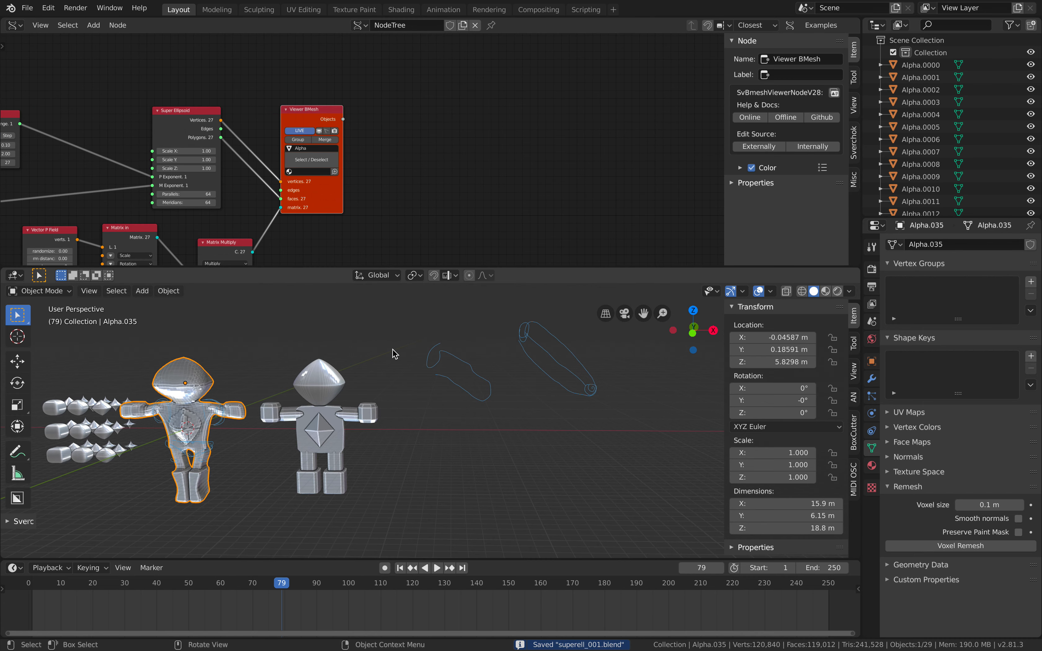
middle_click_drag(385, 219, 314, 207)
key("shift+a")
left_click(408, 169)
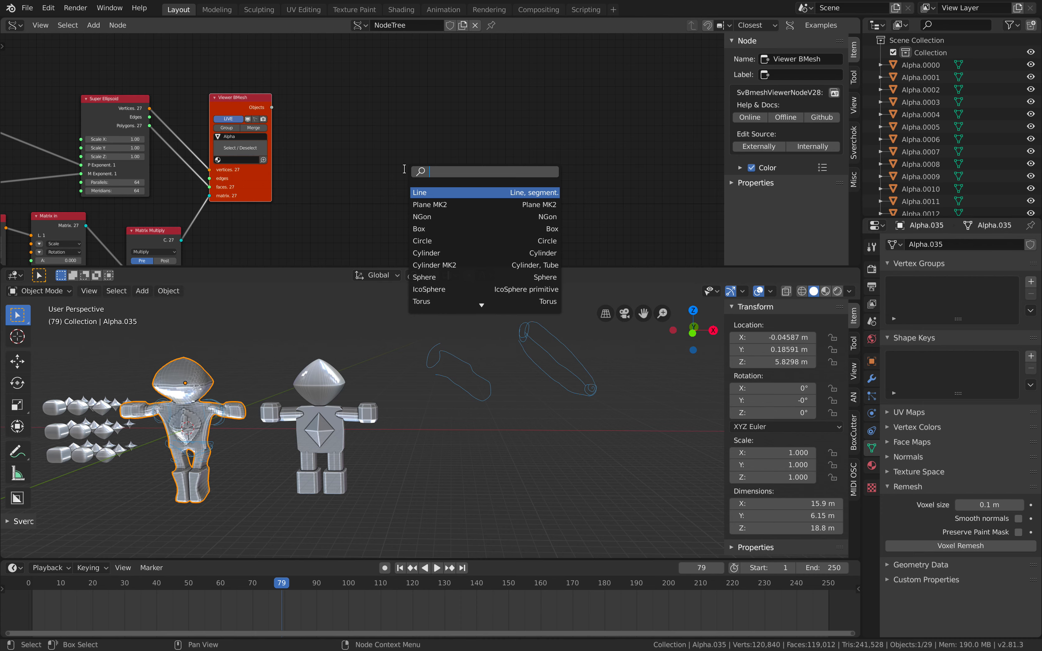
type("sc")
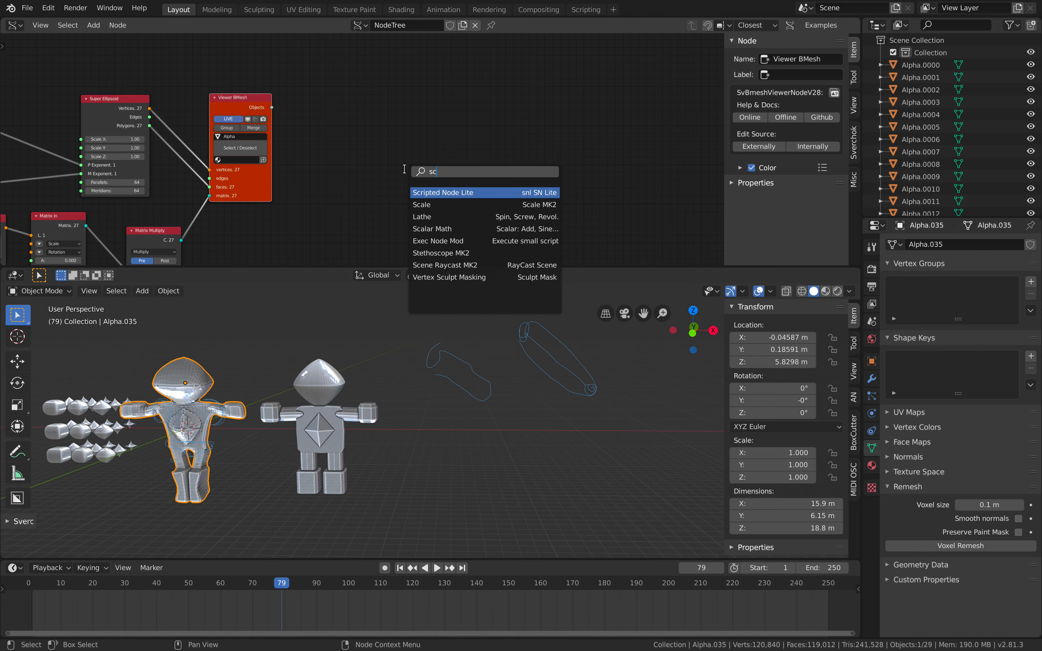
key("Return")
left_click(474, 147)
scroll(532, 162, "up", 4)
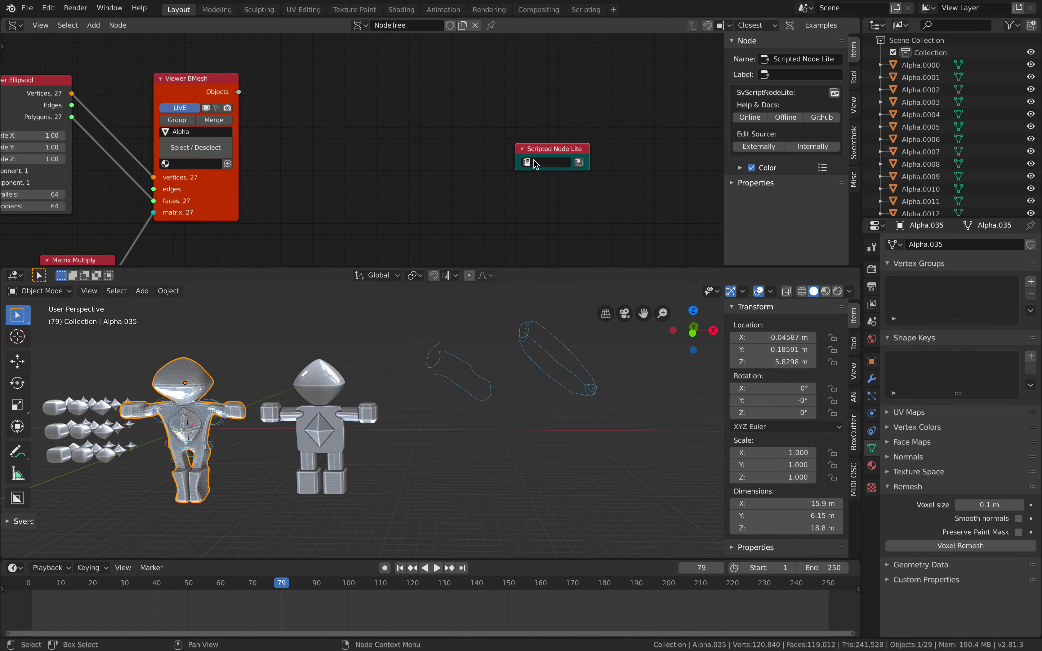
Load the Voronoi 3D template into the Scripted Node Lite node.
middle_click_drag(551, 163, 449, 159)
left_click(453, 159)
left_click(548, 142)
scroll(489, 144, "up", 2)
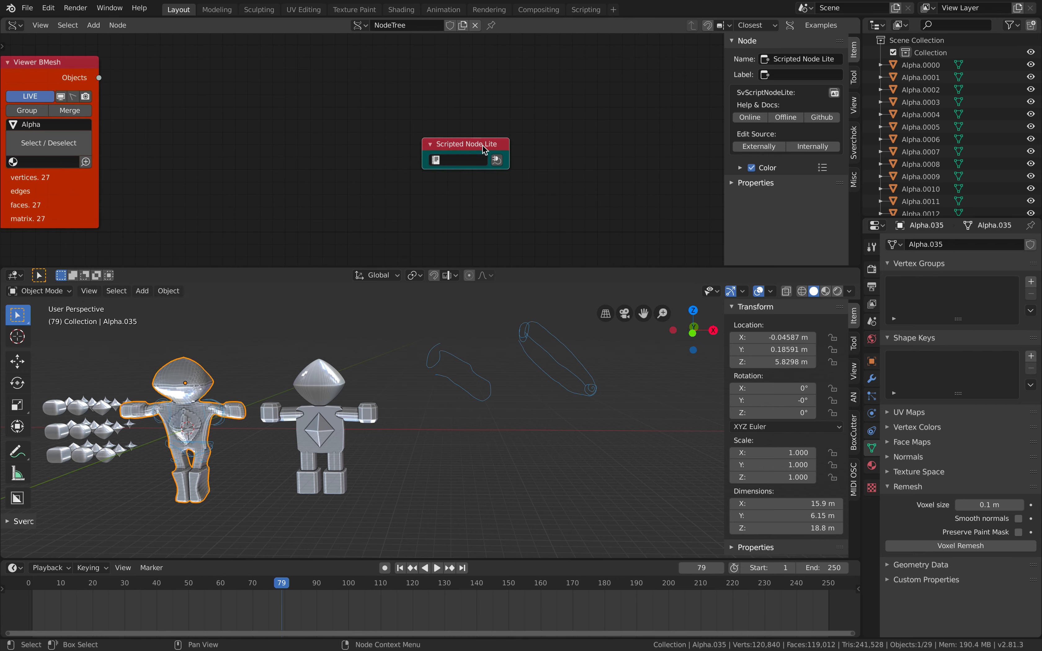
middle_click_drag(641, 167, 562, 158)
left_click(760, 183)
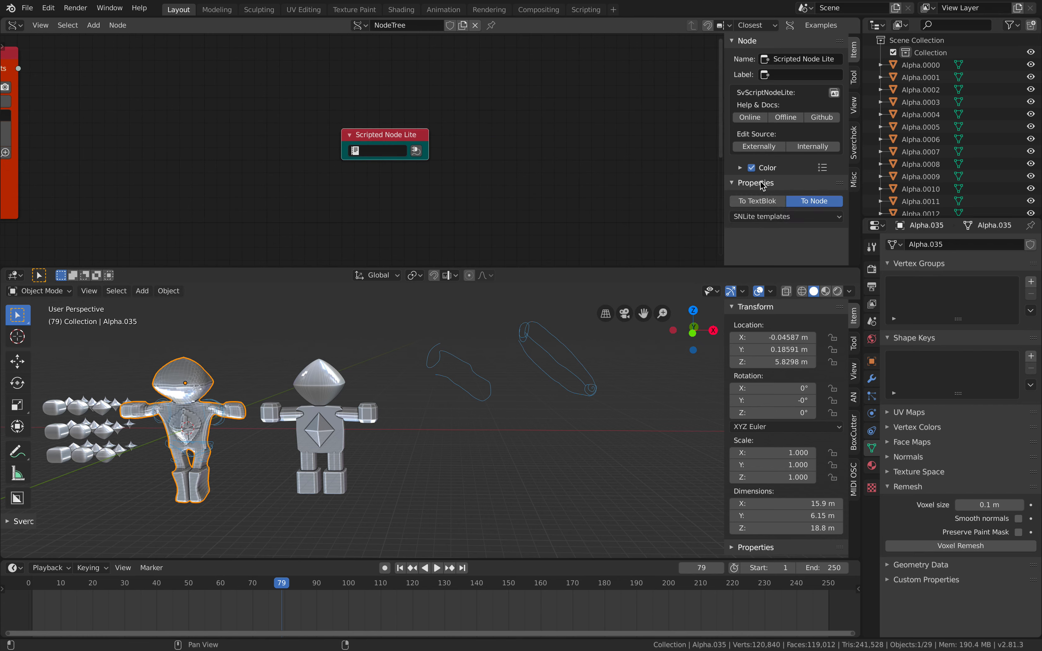
left_click(833, 217)
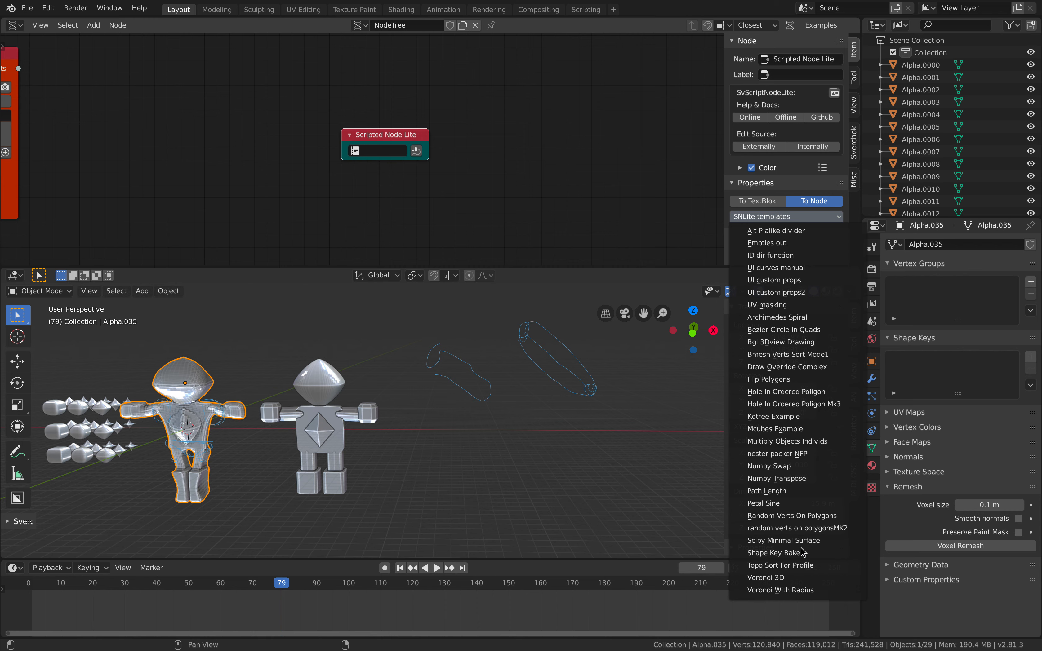
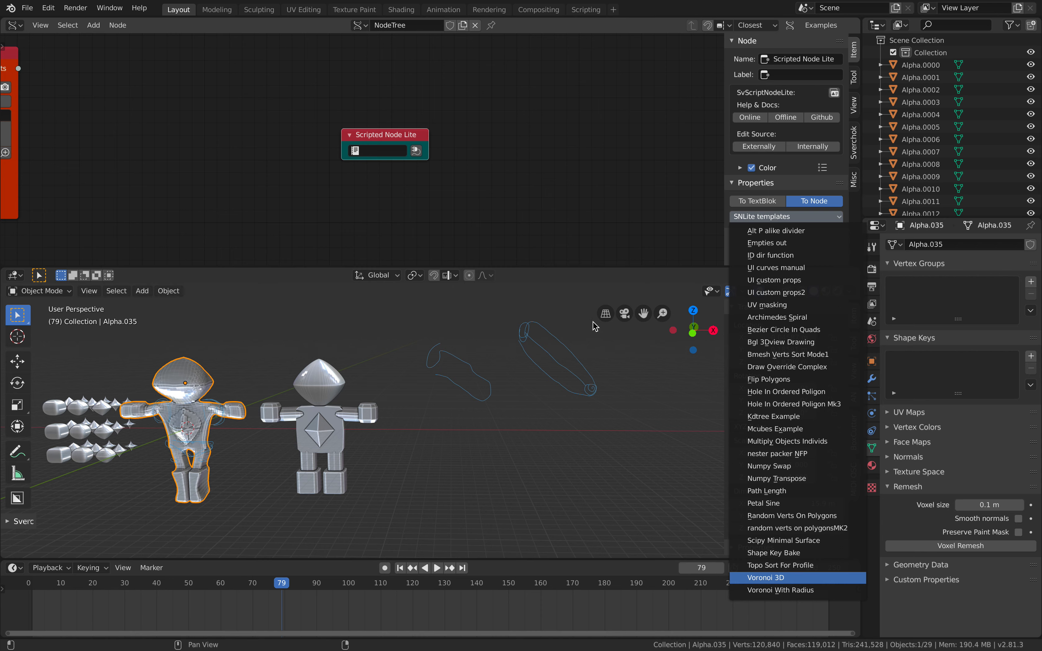
key("Return")
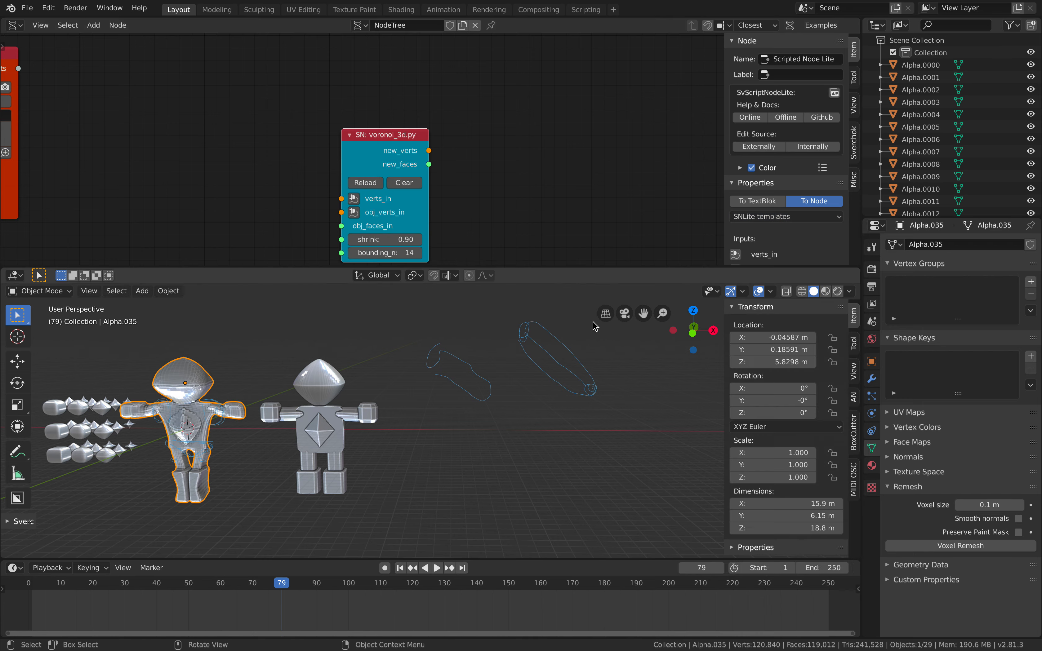
Duplicate the Viewer BMesh node and place the copy beside the voronoi_3d.py node's outputs.
left_click_drag(377, 154, 365, 144)
scroll(327, 144, "down", 4)
middle_click_drag(308, 144, 290, 144)
key("shift+a")
left_click(420, 120)
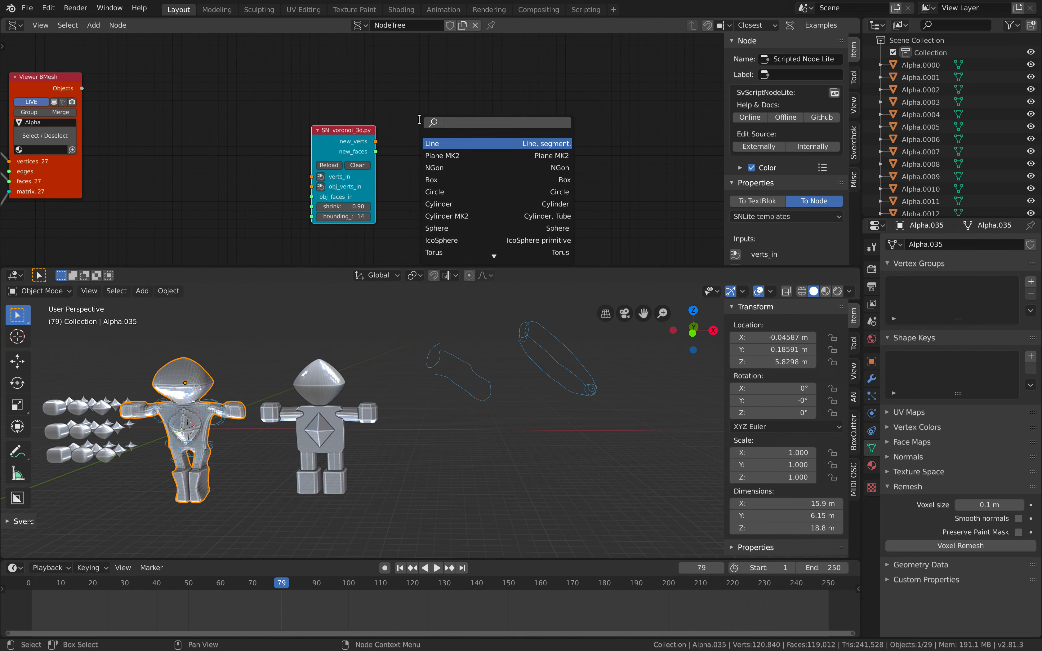
left_click(67, 85)
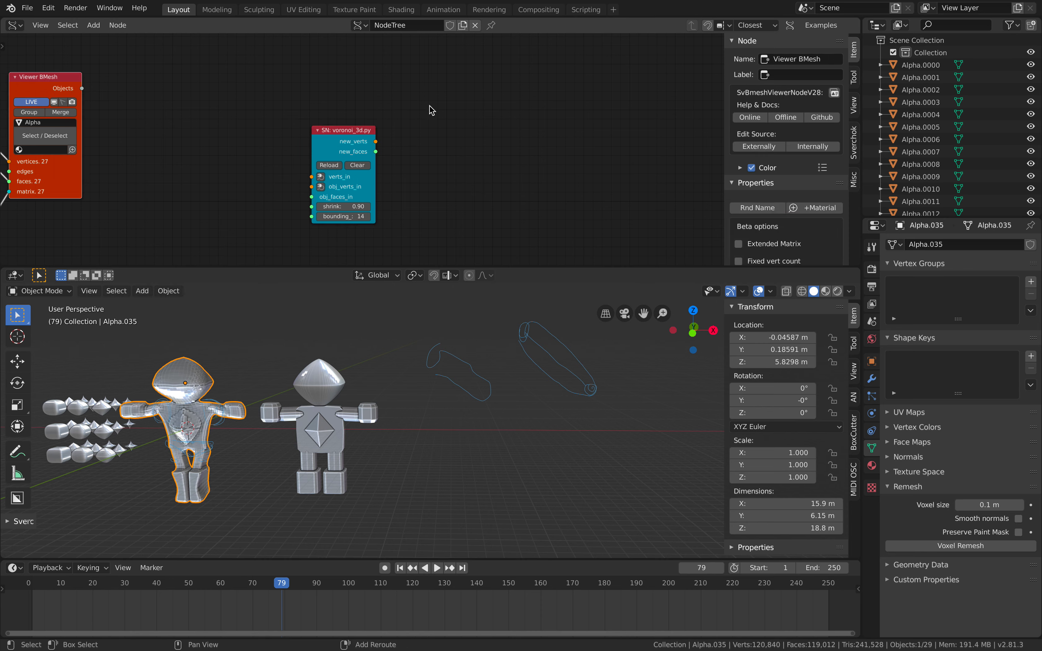
key("shift+d")
left_click(464, 124)
Move both figures together along the X axis, bringing the sculpted figure to about X 38.04 m.
left_click(316, 387)
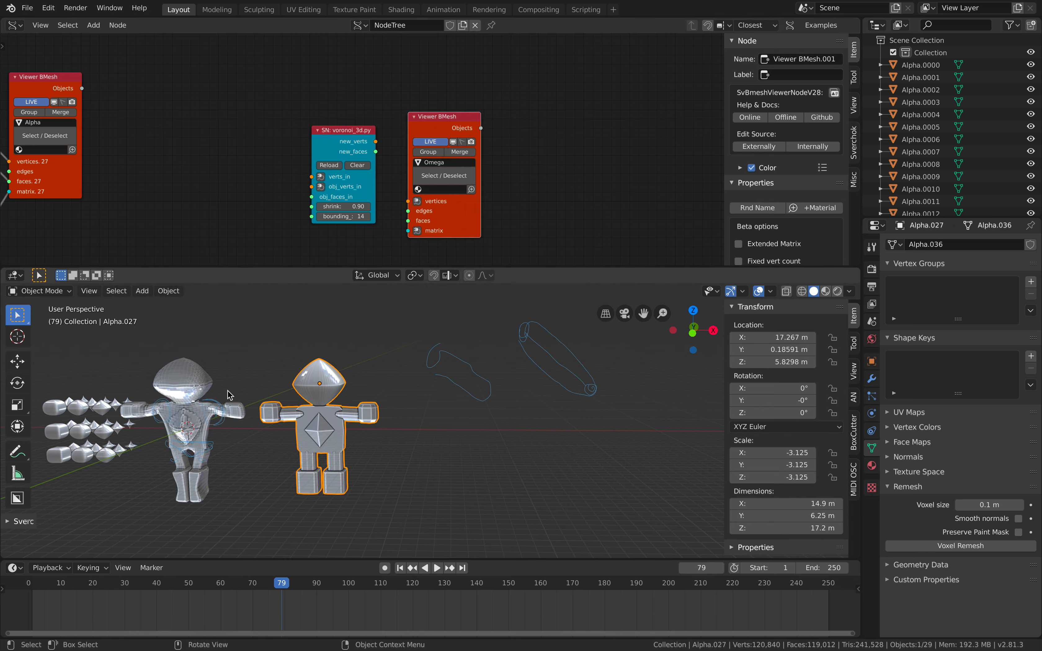
left_click(225, 404, "shift")
scroll(284, 378, "down", 4)
middle_click_drag(283, 379, 312, 434)
key("g")
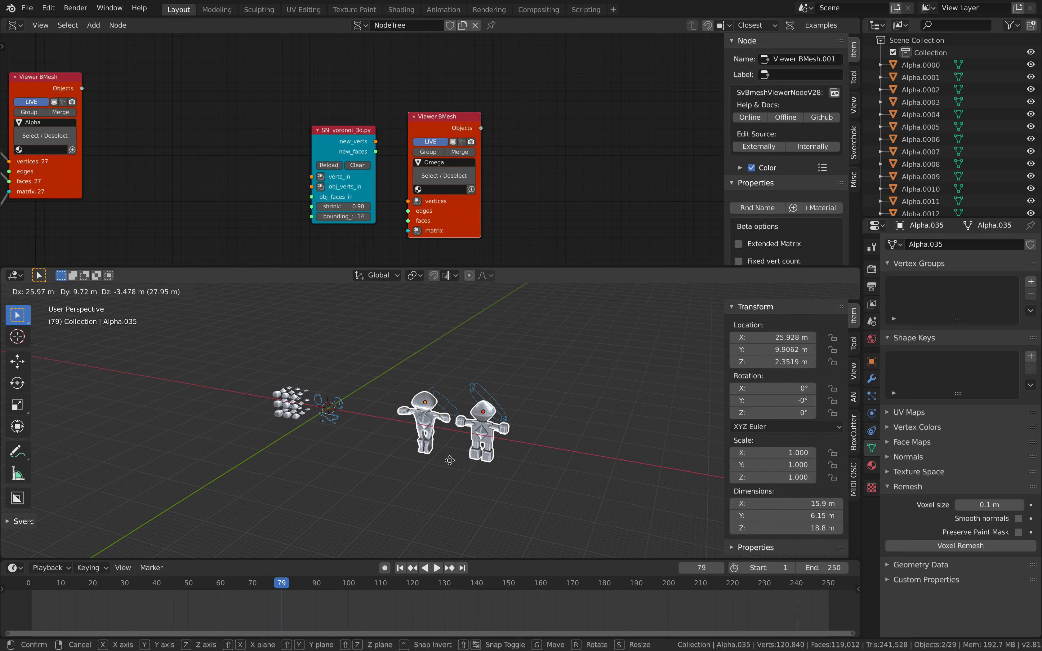
key("x")
left_click(469, 459)
scroll(565, 413, "up", 4)
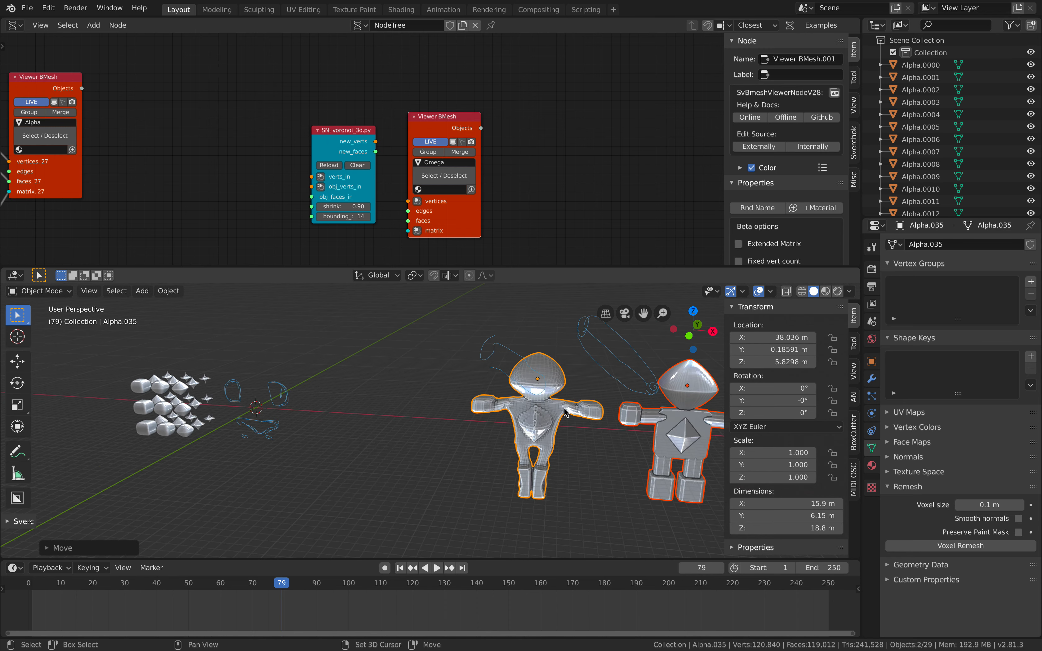
Delete the Note annotation layer to clear the sketches from the viewport and save the file.
left_click(853, 371)
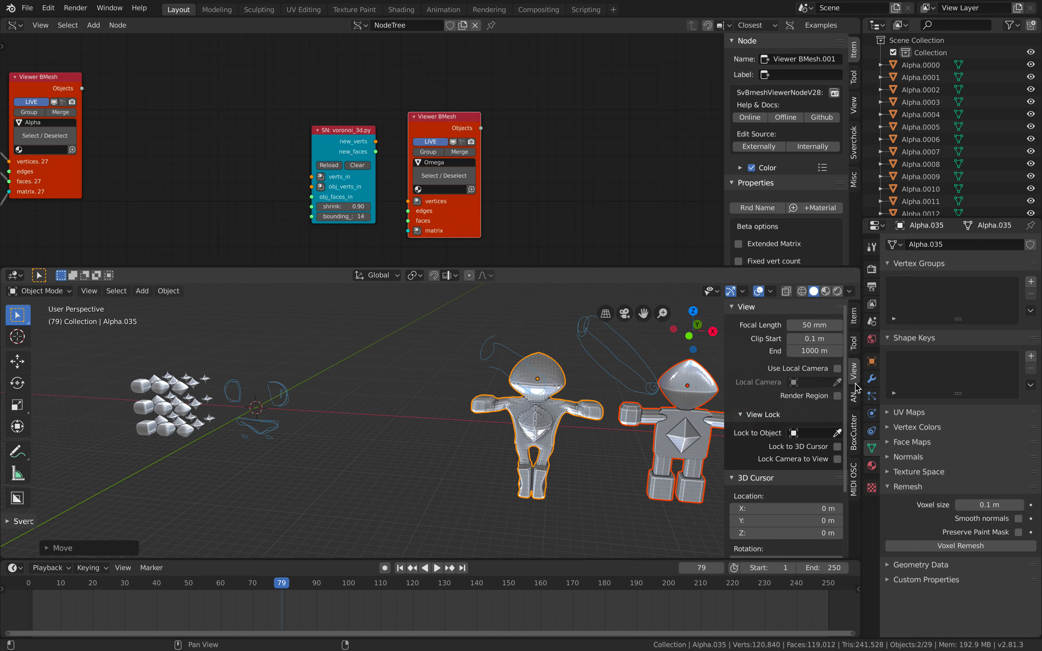
scroll(822, 495, "down", 5)
scroll(811, 553, "down", 3)
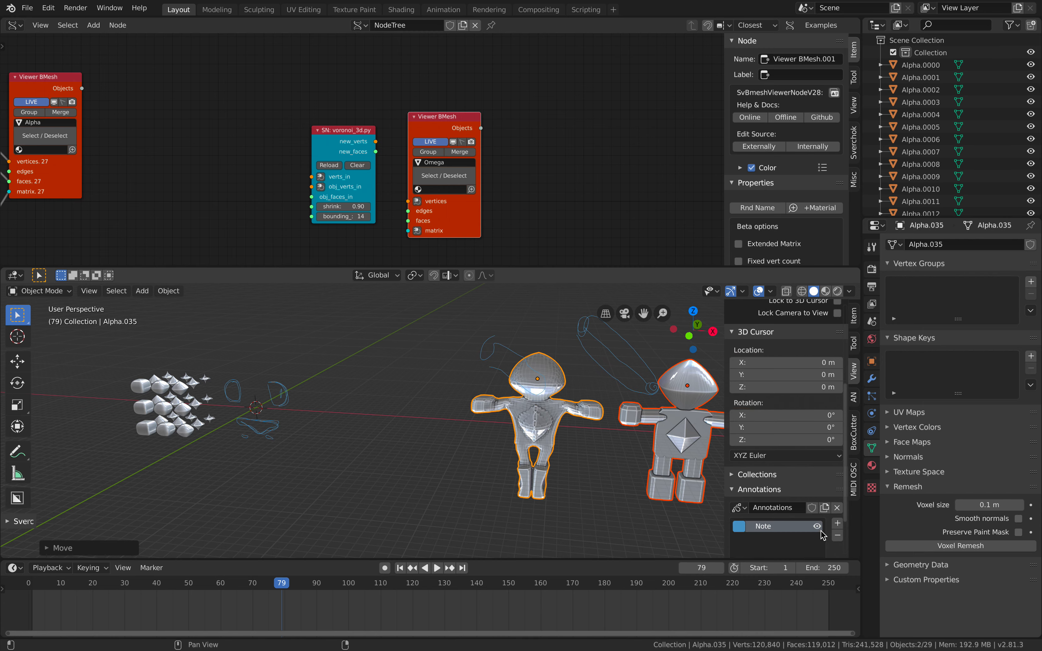
left_click(837, 537)
scroll(231, 390, "up", 3)
key("ctrl+s")
Widen the voronoi_3d.py node so that its input labels and values have more room.
scroll(288, 139, "up", 2)
left_click(288, 138)
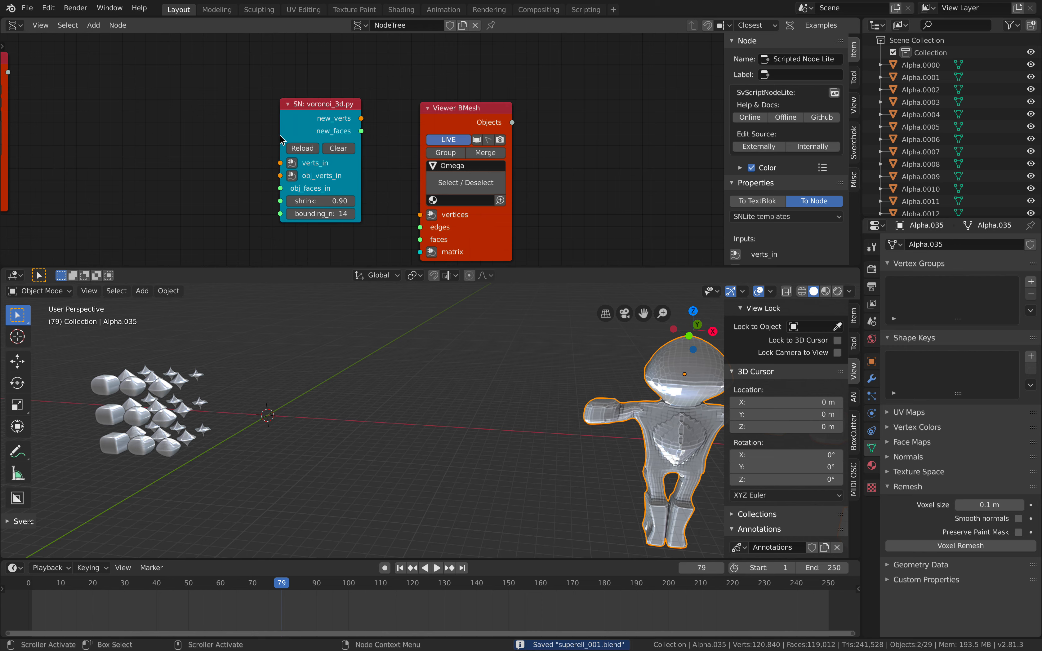
left_click_drag(282, 135, 255, 135)
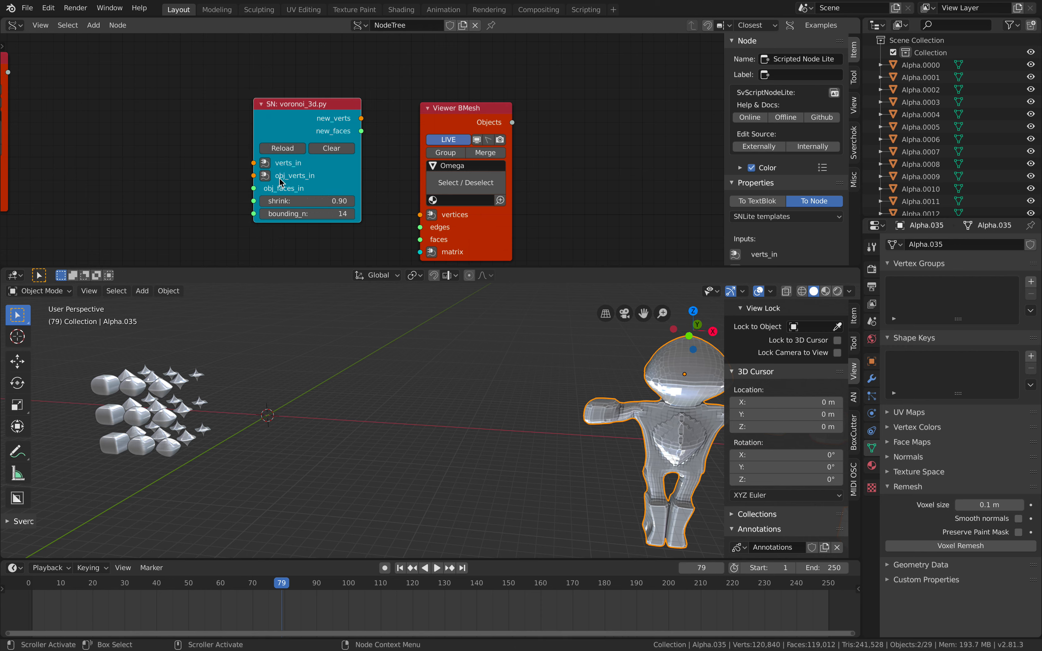
Add a Box node and connect its Vers and Pols outputs to obj_verts_in and obj_faces_in of the voronoi_3d.py node.
left_click_drag(445, 128, 451, 106)
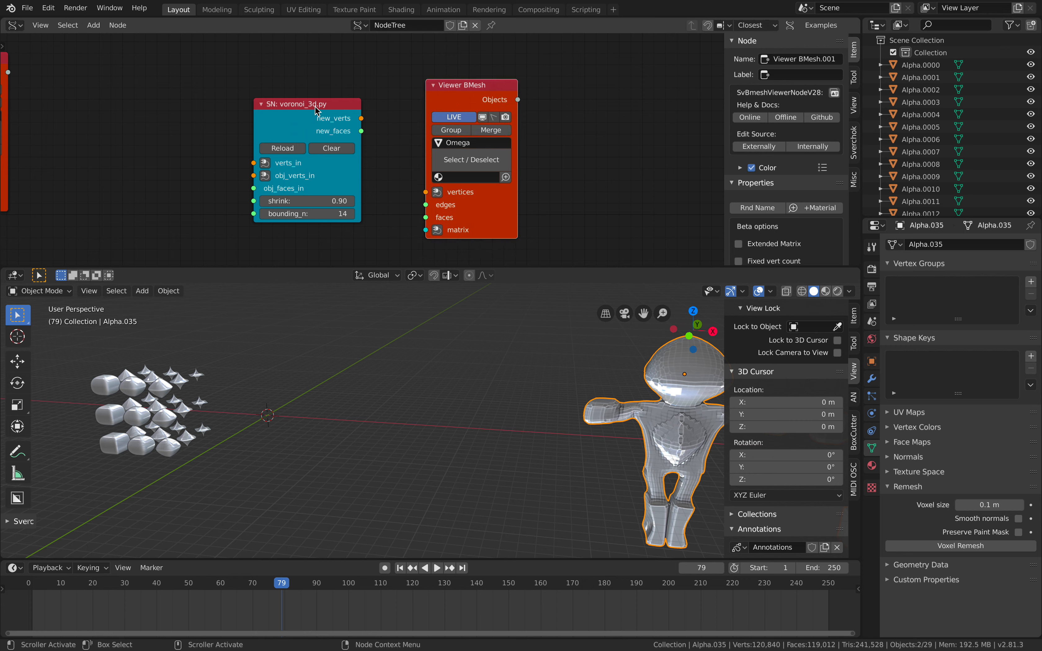
middle_click_drag(242, 156, 331, 144)
key("shift+a")
left_click(243, 124)
type("box")
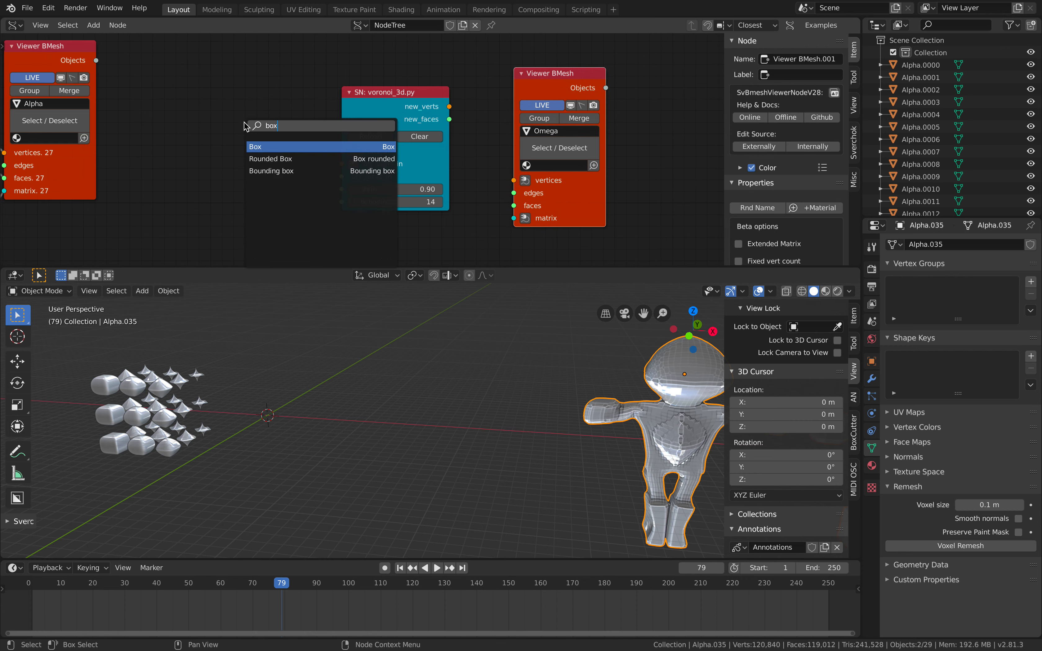
key("Return")
left_click_drag(289, 167, 330, 161)
left_click_drag(288, 191, 316, 190)
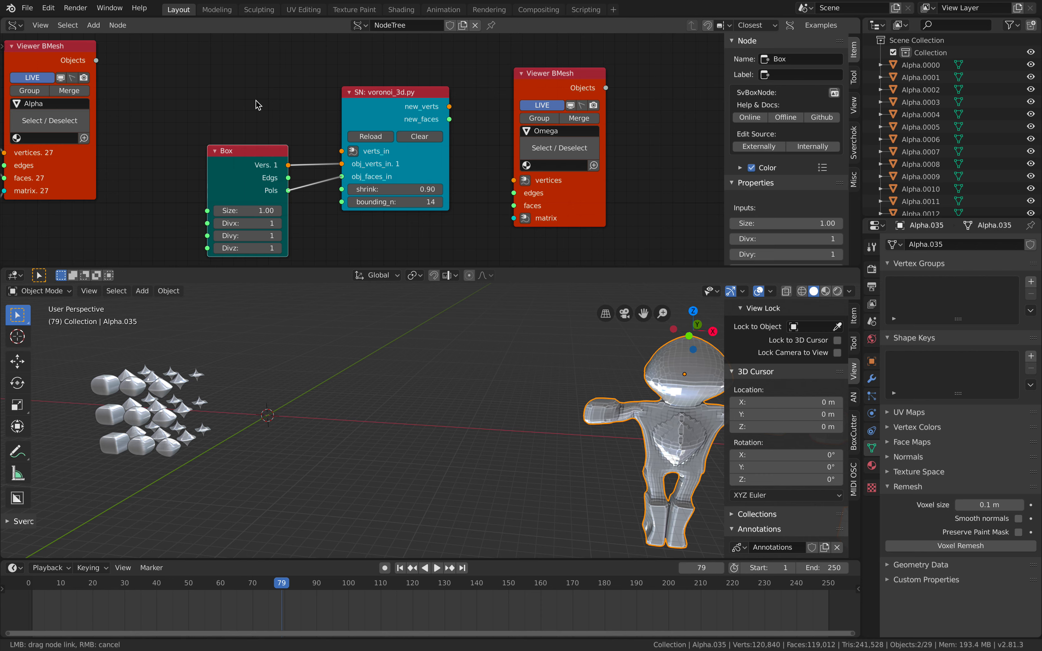
Add a Random Vector MK2 node, feed its Random output into verts_in of the voronoi_3d.py node, and set its Count to 5.
key("alt+space")
type("random")
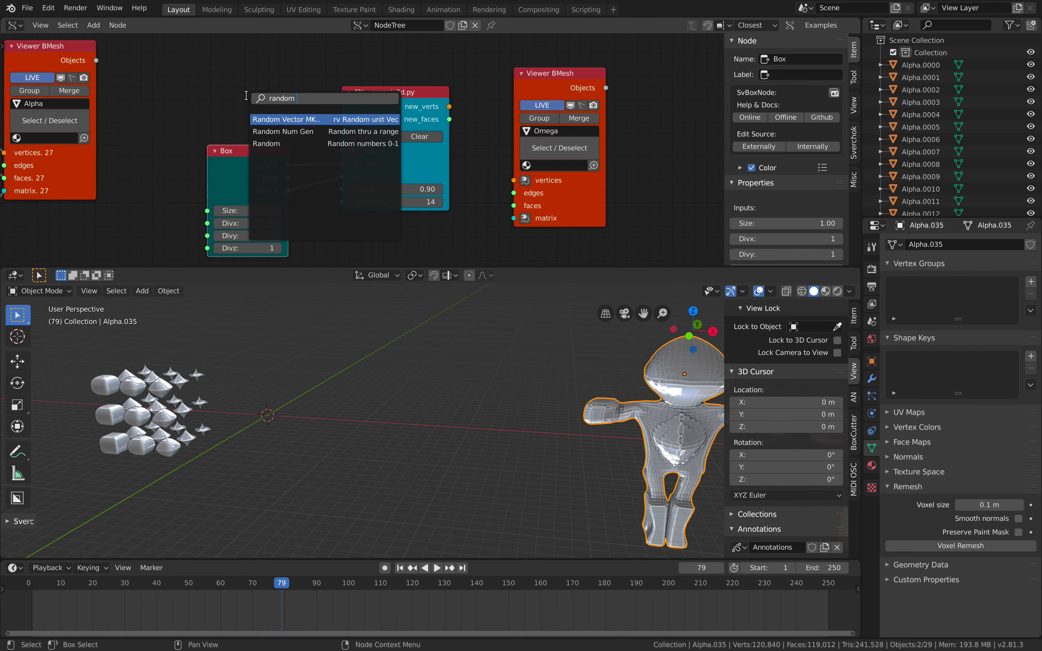
type(" v")
key("Return")
left_click(181, 69)
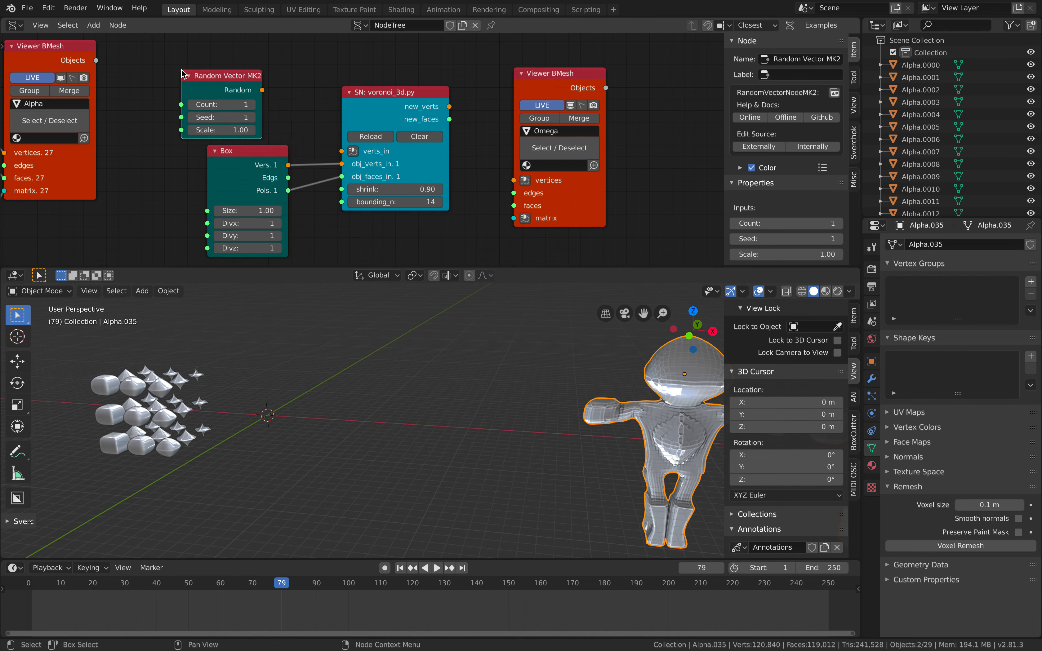
left_click_drag(262, 90, 267, 90)
left_click_drag(341, 144, 345, 149)
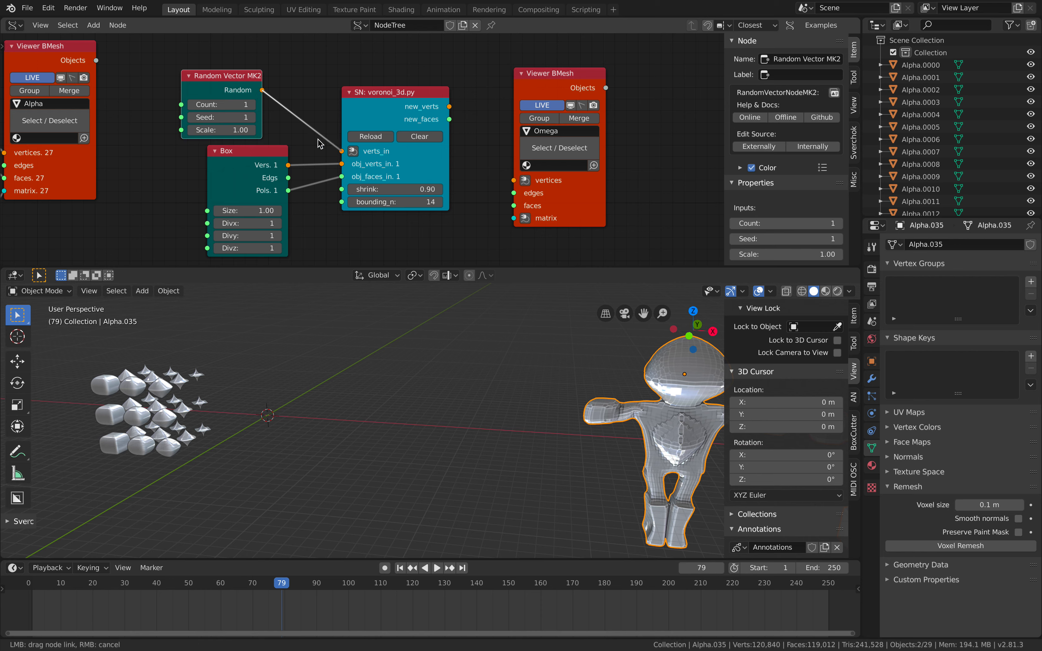
left_click(237, 105)
type("5")
key("Return")
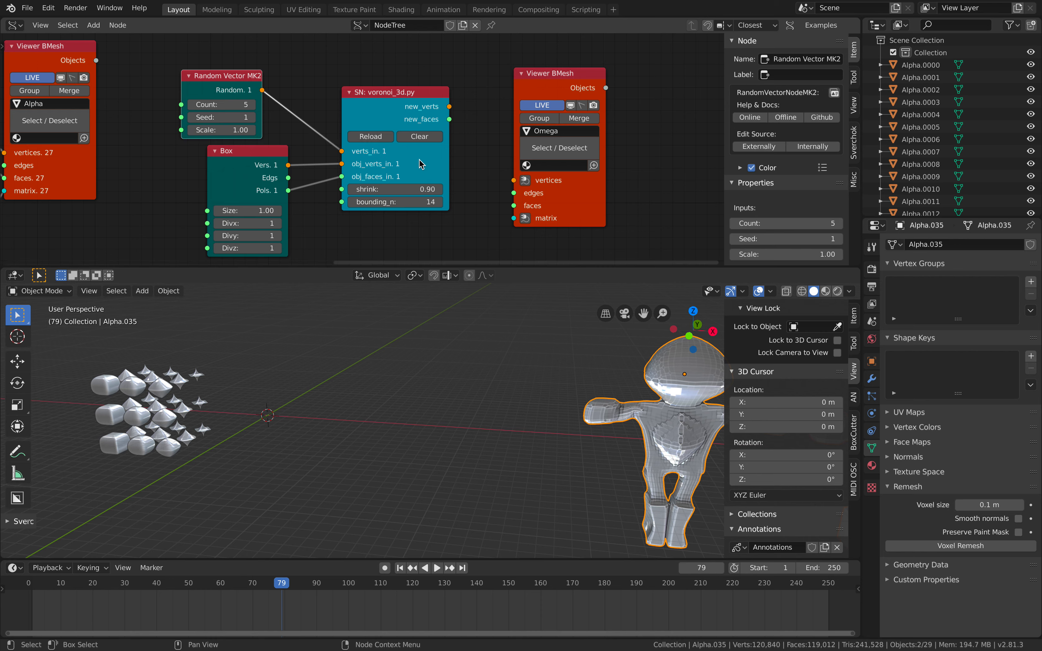
Connect new_verts and new_faces of the voronoi_3d.py node to the vertices and faces inputs of the Omega Viewer BMesh node.
left_click_drag(448, 106, 515, 181)
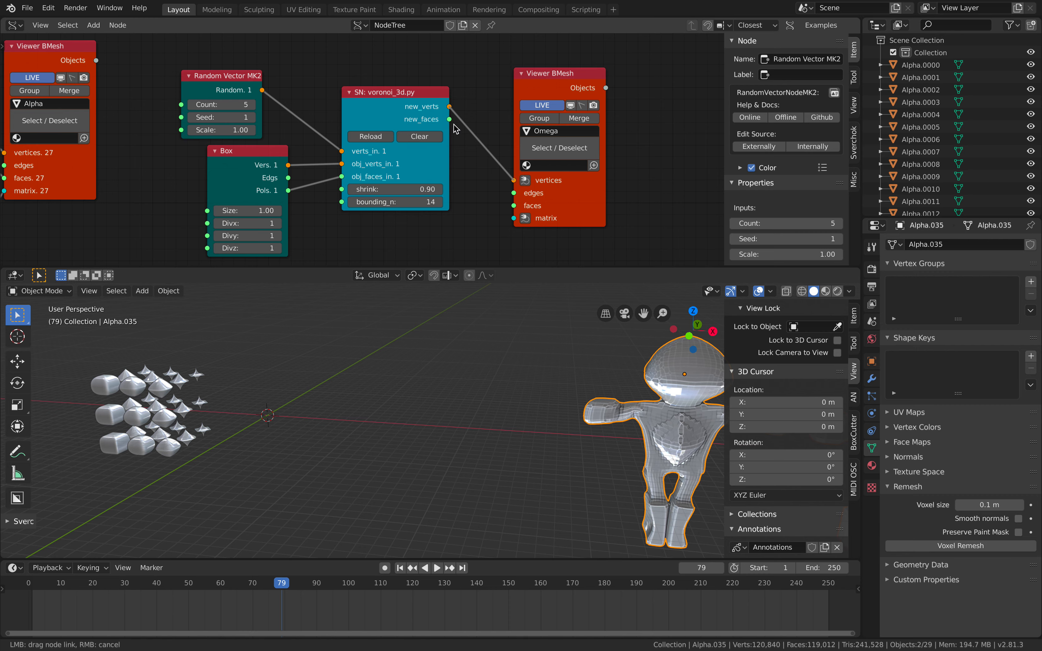
left_click_drag(450, 119, 545, 180)
scroll(335, 362, "up", 3)
middle_click_drag(334, 405, 560, 396, "shift")
scroll(471, 406, "up", 1)
scroll(471, 406, "up", 2)
middle_click_drag(432, 384, 486, 402)
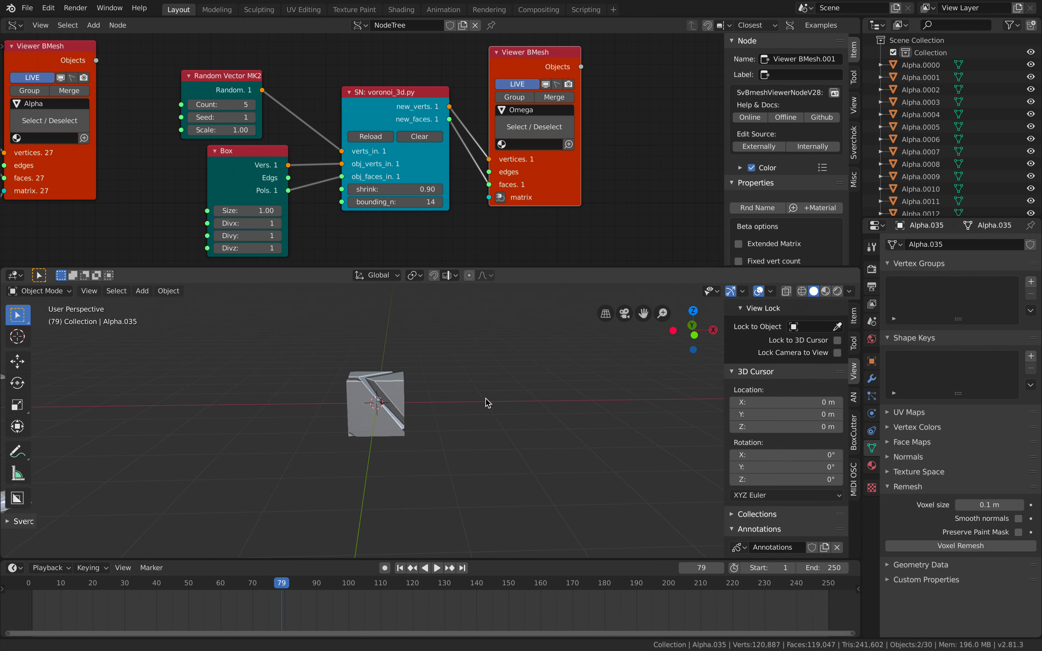
scroll(470, 397, "up", 1)
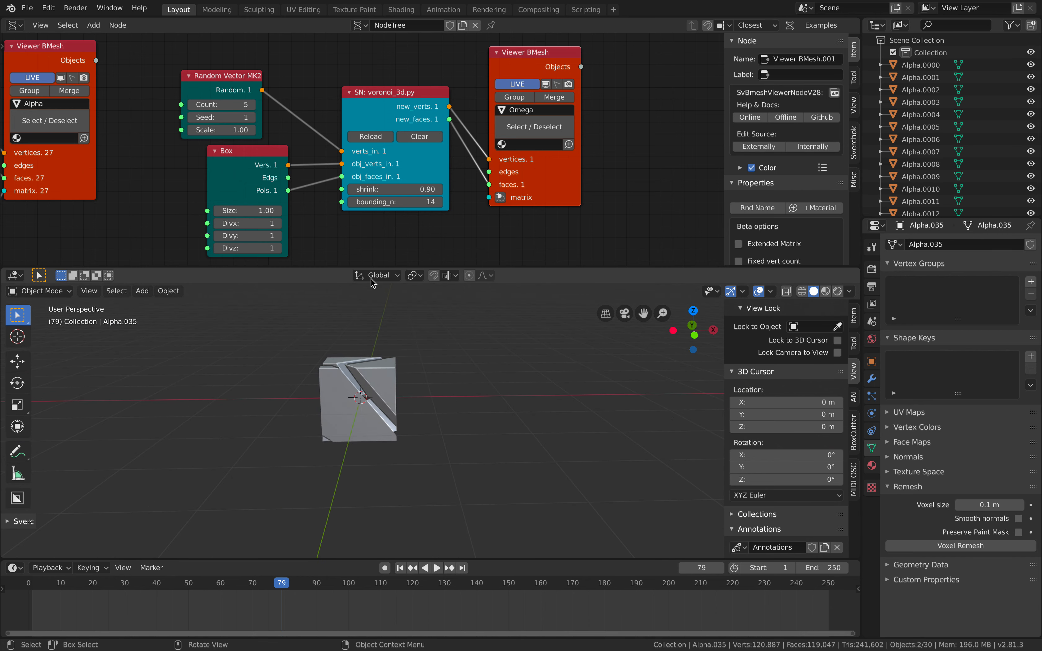
Set the Random Vector MK2 node's Seed to 5 and its Scale to 0.94.
left_click(228, 117)
type("5")
key("Return")
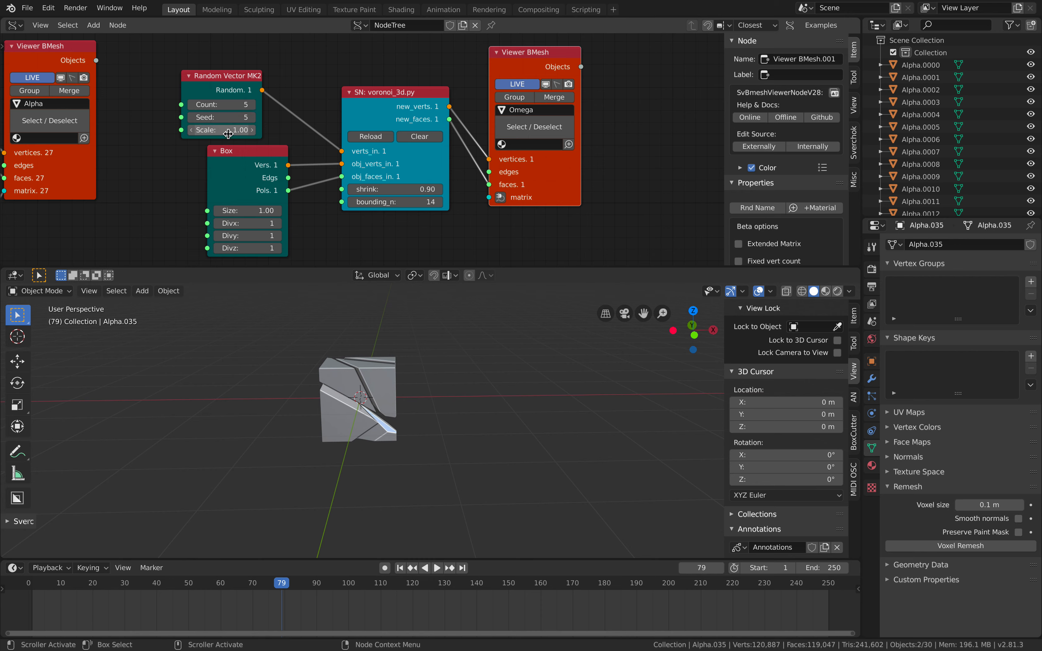
left_click_drag(226, 130, 219, 92)
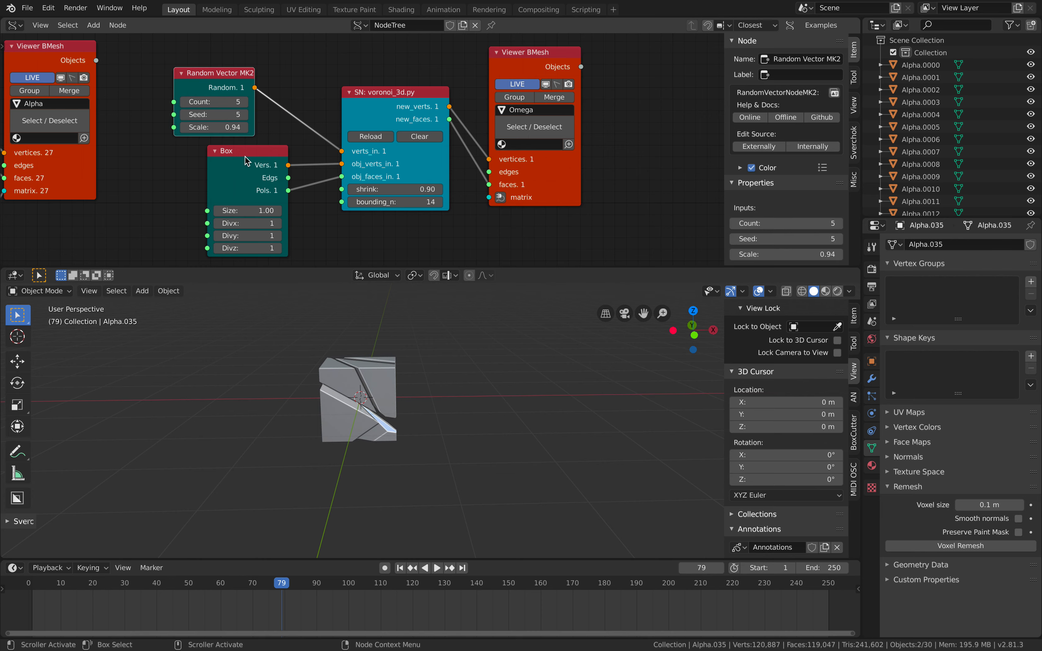
Align the Box node under the Random Vector MK2 node, set its Size to 1.42, and save the file.
left_click_drag(245, 167, 218, 167)
mouse_move(235, 209)
left_mouse_down()
mouse_move(284, 209)
mouse_move(253, 209)
left_mouse_up()
mouse_move(387, 388)
middle_mouse_down()
mouse_move(465, 400)
mouse_move(409, 396)
mouse_move(384, 369)
middle_mouse_up()
left_click(385, 370)
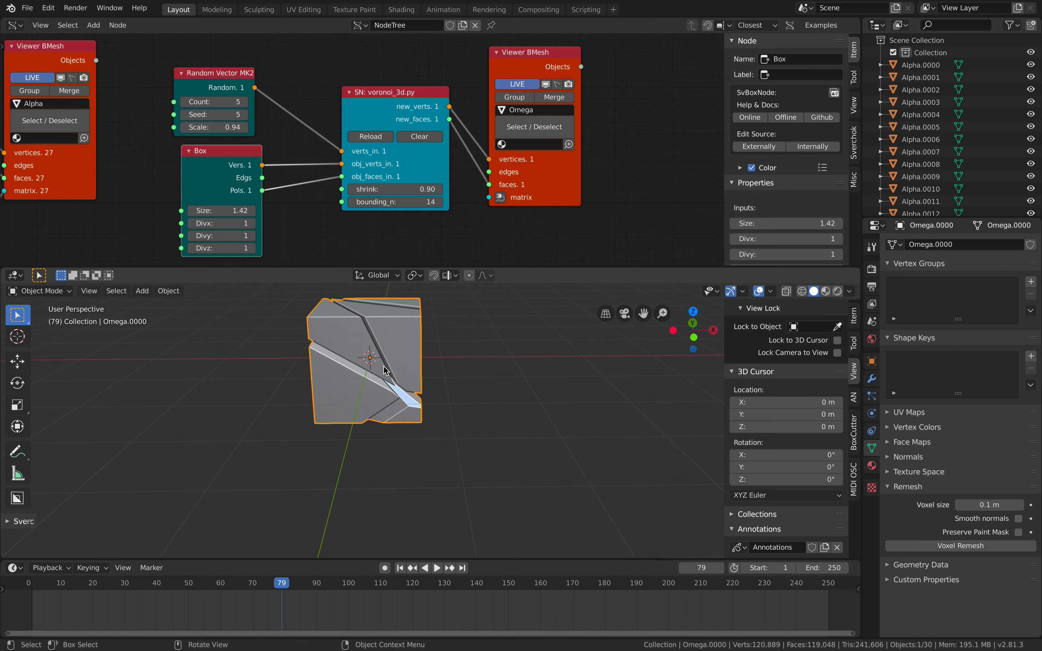
key("ctrl+s")
Insert a Separate Loose Parts node into the link between new_verts and the Omega viewer's vertices input.
left_click_drag(551, 200, 614, 158)
middle_click_drag(535, 166, 474, 187)
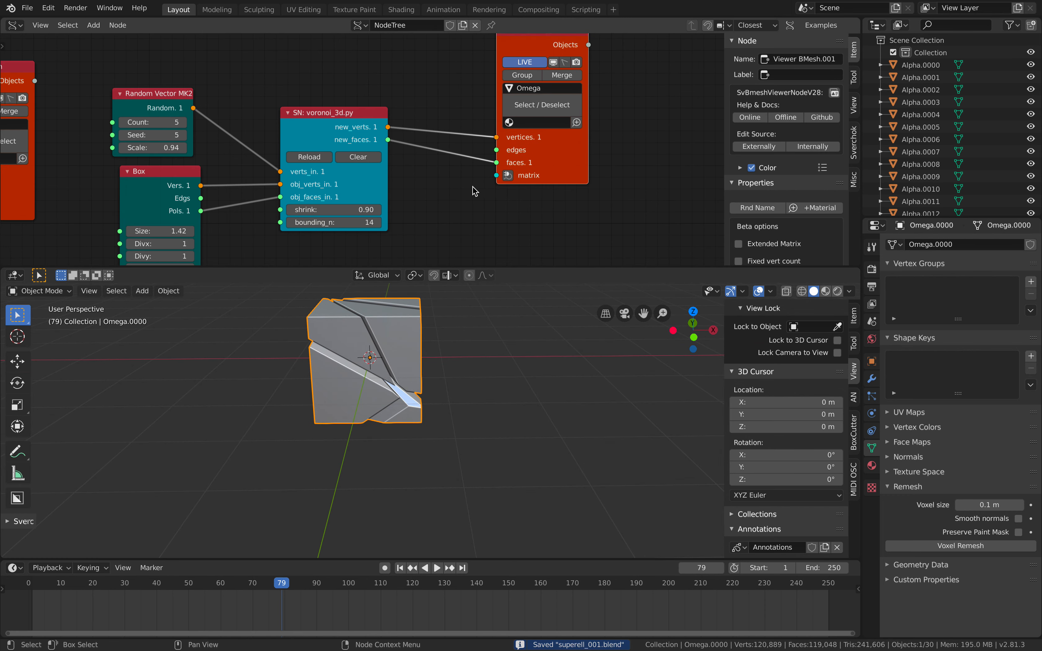
key("shift+a")
left_click(458, 187)
type("sepa")
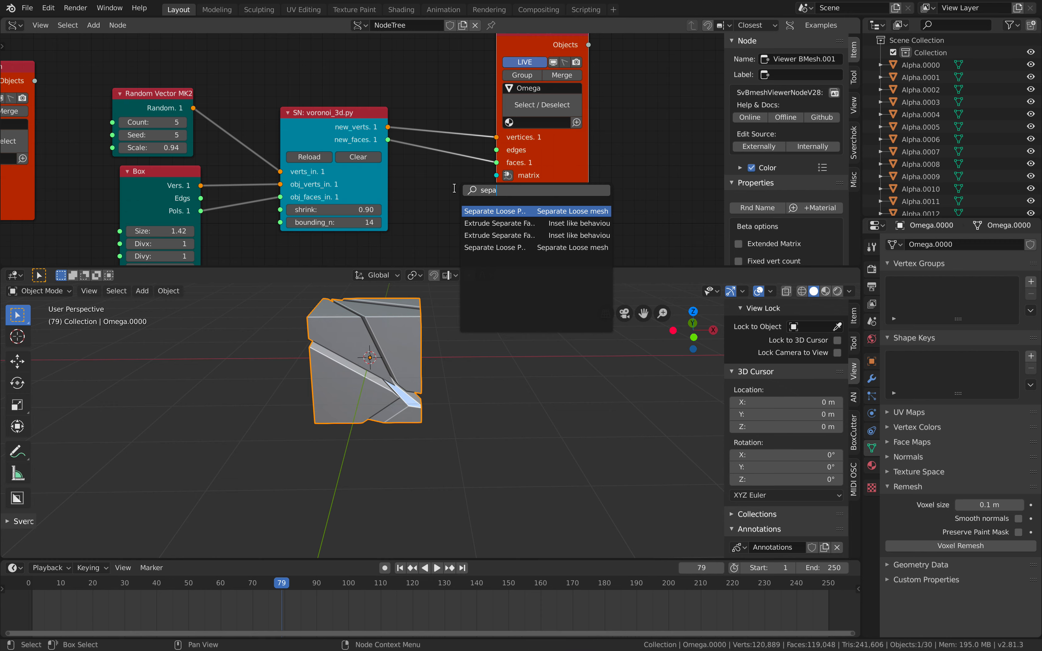
key("Return")
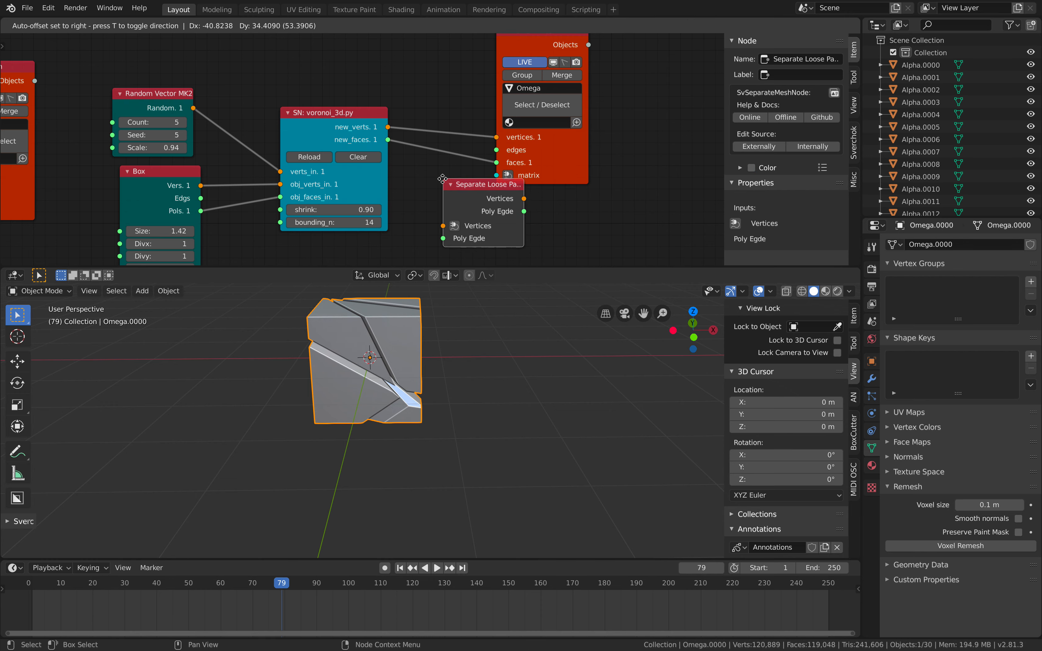
left_click(440, 91)
Route new_faces through the Separate Loose Parts node's Poly Egde sockets into the viewer's faces input.
left_click_drag(389, 140, 436, 148)
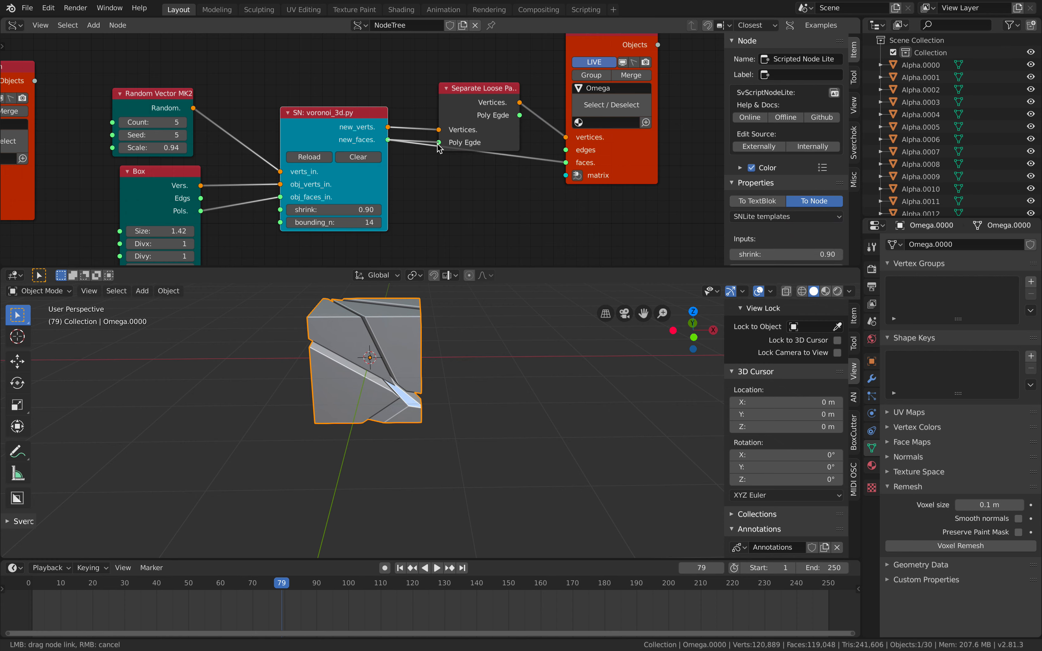
left_click_drag(520, 117, 541, 145)
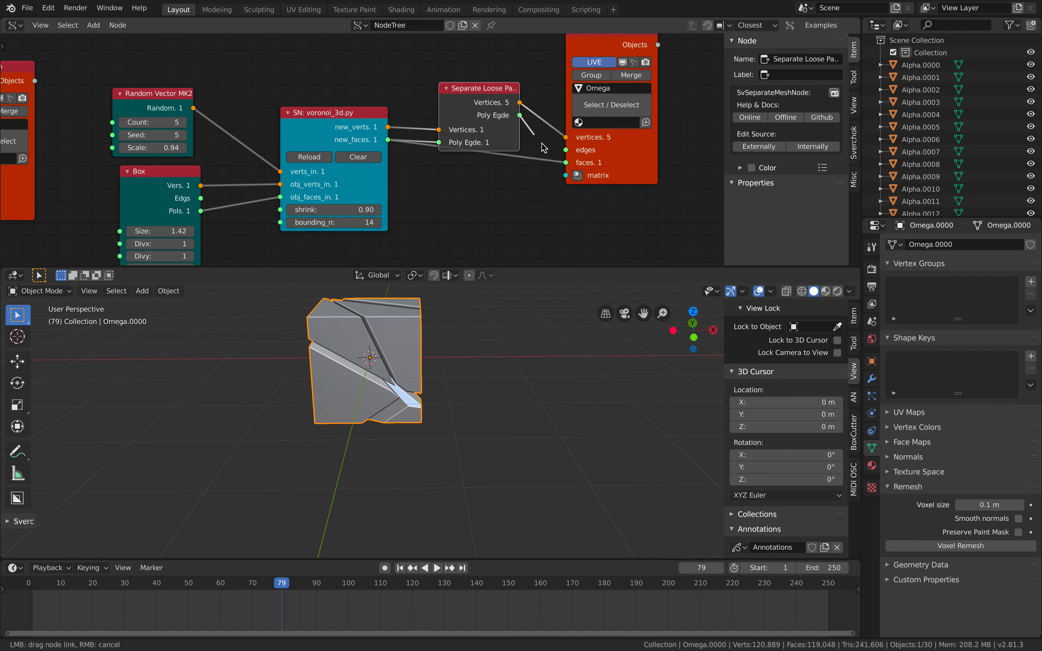
left_click_drag(432, 350, 430, 350)
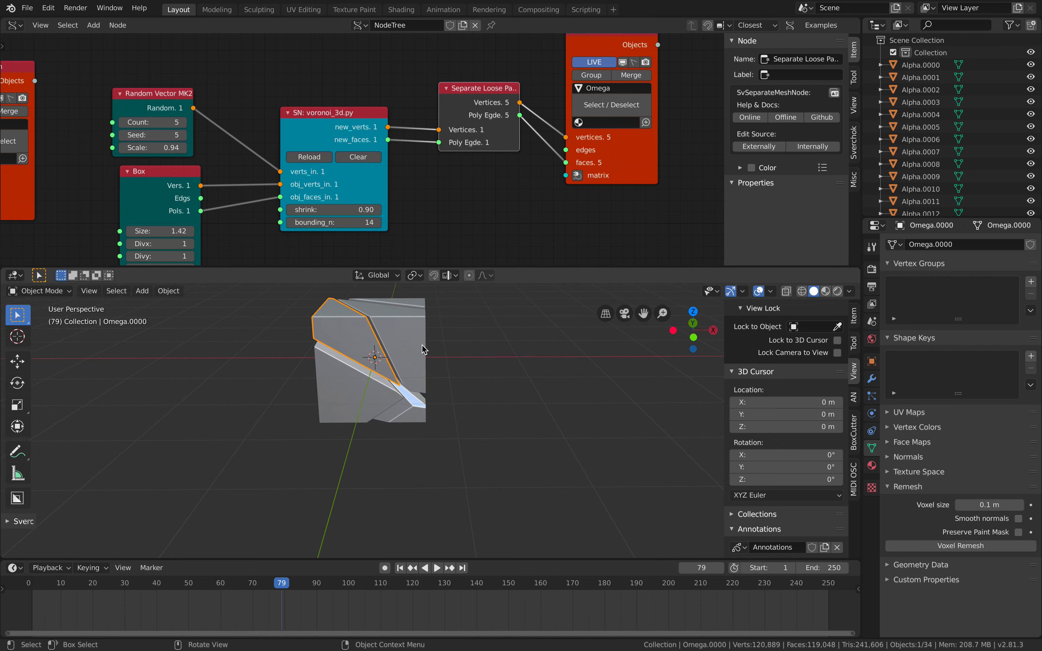
middle_click_drag(430, 349, 417, 349)
Add a Matrix in node linked to the Omega viewer's matrix input and arrange both nodes beside Separate Loose Parts.
left_click_drag(581, 167, 640, 167)
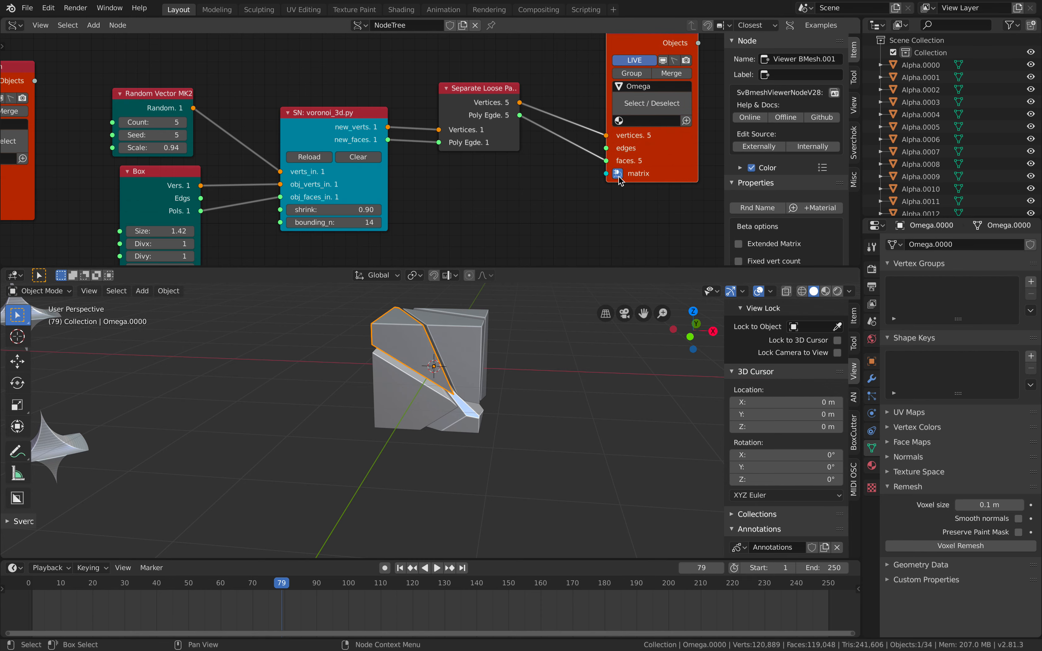
key("g")
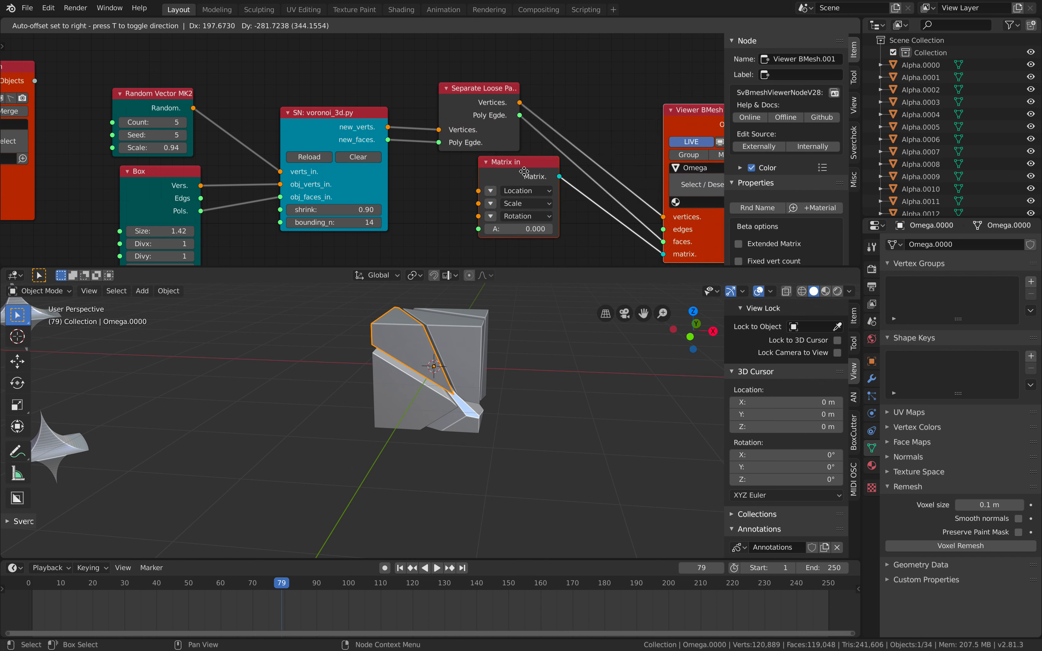
left_click(549, 113)
left_click_drag(533, 152, 541, 201)
left_click_drag(682, 107, 656, 71)
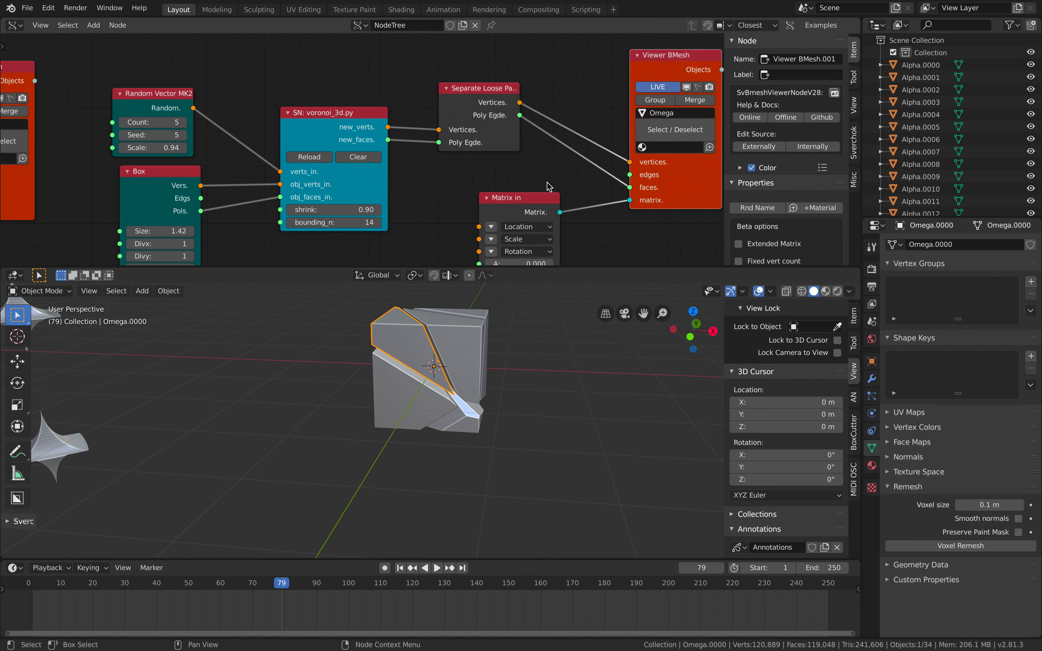
left_click_drag(546, 192, 563, 193)
Connect the first Random Vector MK2 node's Random output to the Location input of the Matrix in node.
middle_click_drag(282, 135, 317, 109)
left_click_drag(229, 81, 351, 116)
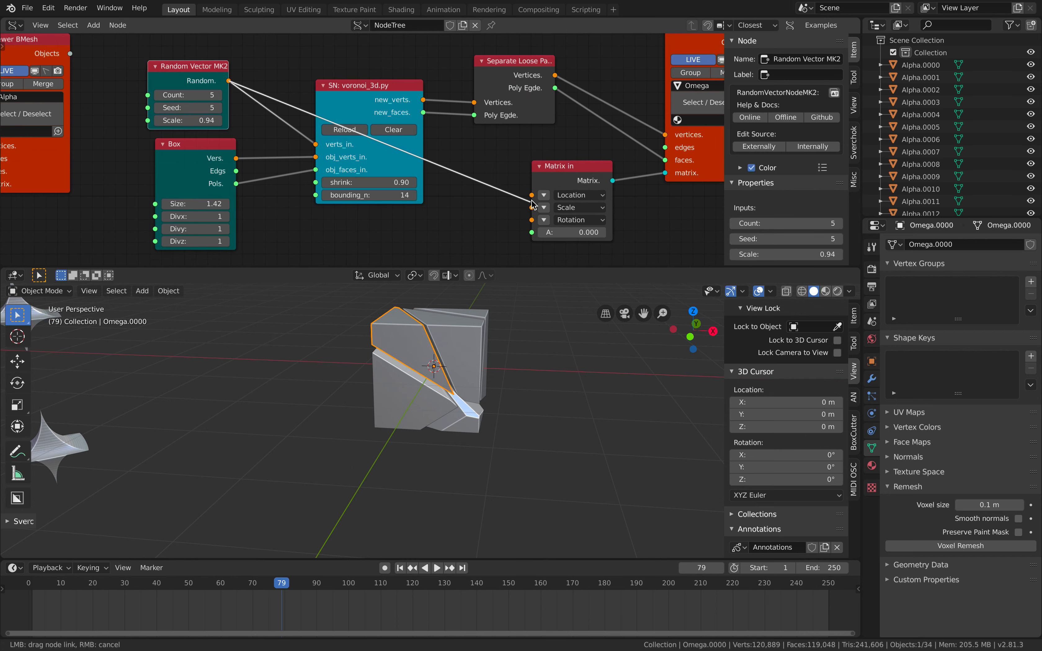
left_click_drag(533, 199, 532, 195)
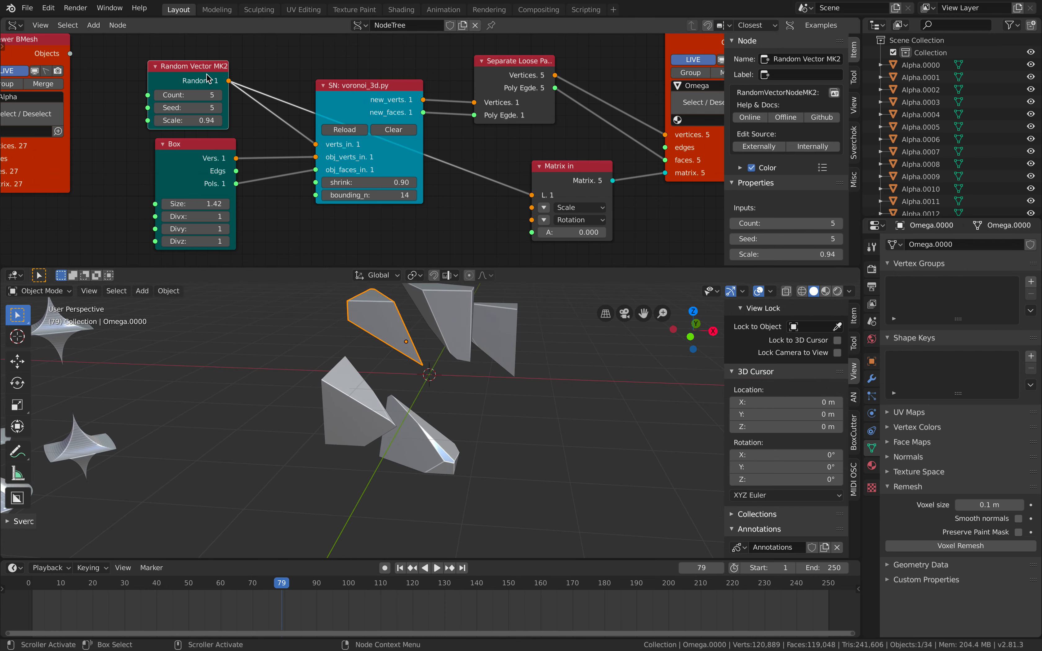
Duplicate the Random Vector MK2 node, place it beside Matrix in, and connect the copy's Random output to the Location input.
key("shift+d")
left_click(469, 230)
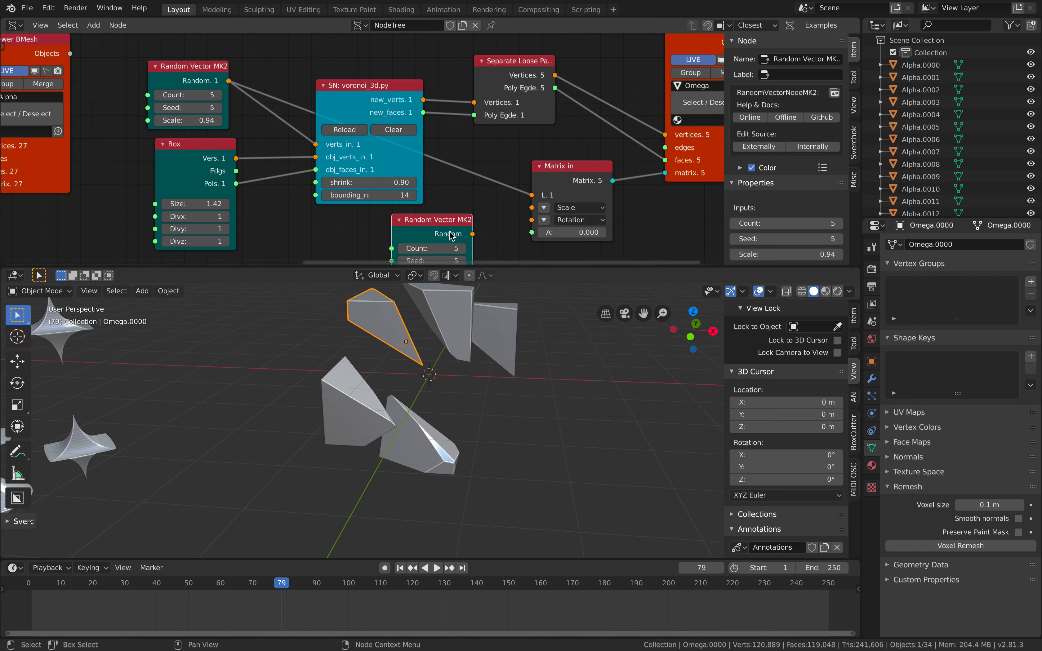
middle_click_drag(470, 229, 450, 197)
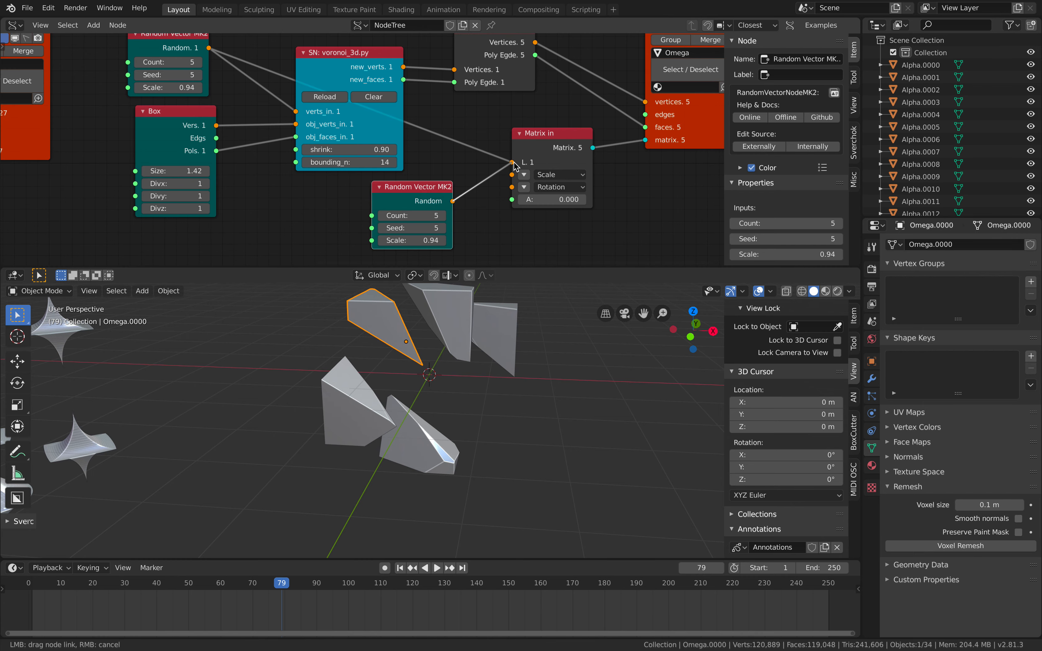
left_click_drag(514, 163, 514, 163)
Drive the Matrix in node's Rotation from the duplicated random vectors, using Seed 59 and an angle A of 54.720.
left_click_drag(411, 228, 493, 182)
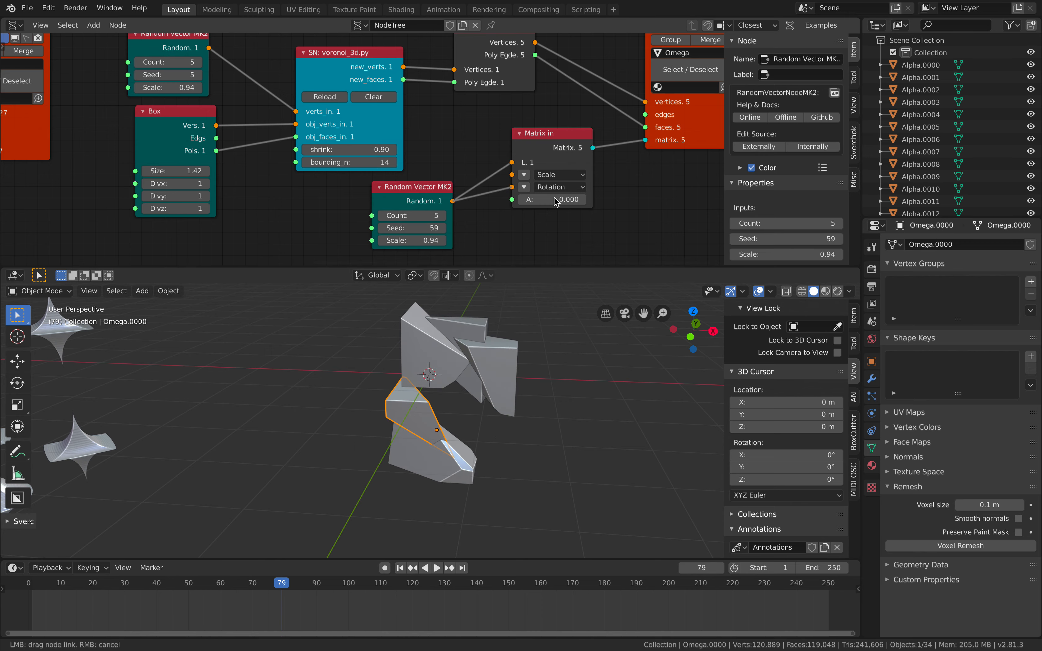
left_click_drag(557, 200, 553, 197)
middle_click_drag(424, 350, 446, 362)
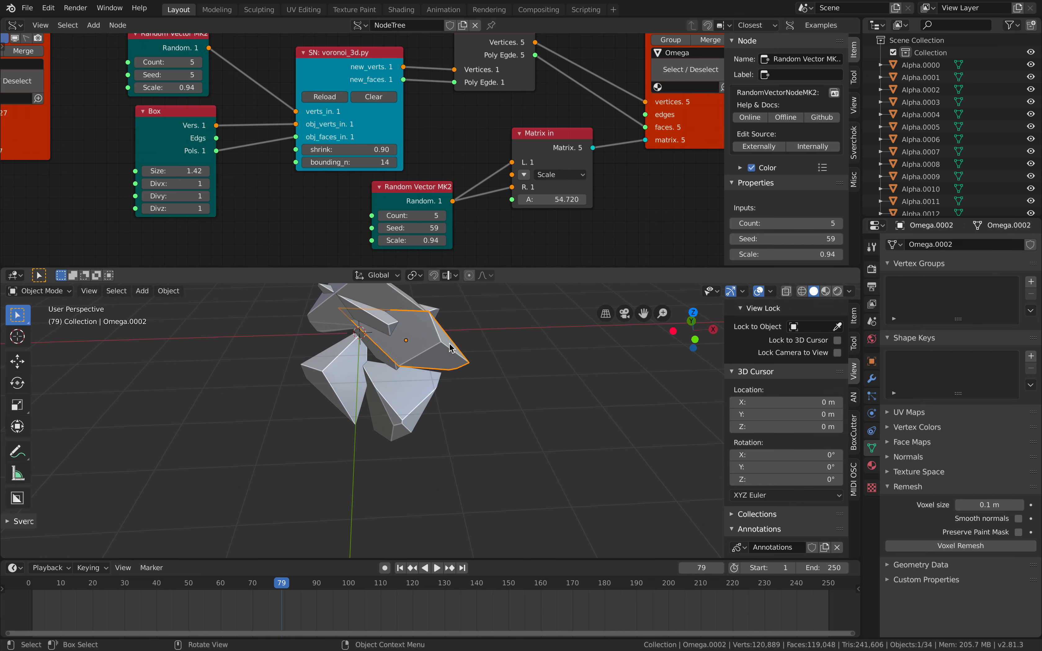
Save the file and turn on Merge in the Omega Viewer BMesh node to combine the pieces into one object.
scroll(600, 186, "down", 3)
middle_click_drag(600, 186, 453, 207)
key("ctrl+s")
left_click_drag(455, 128, 493, 109)
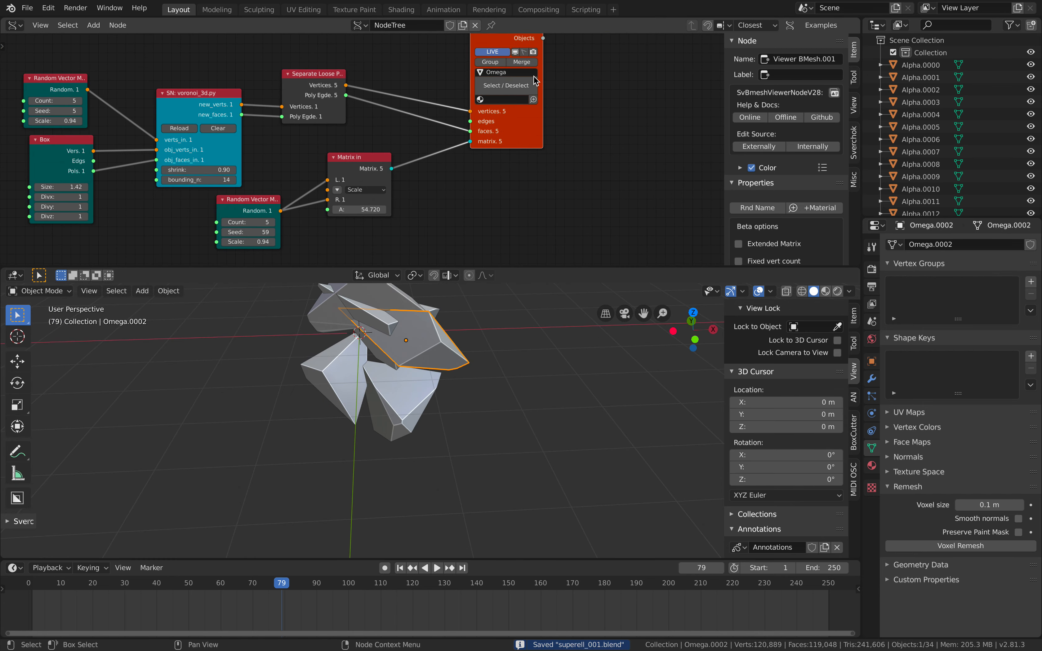
left_click(521, 62)
middle_click_drag(431, 393, 471, 396)
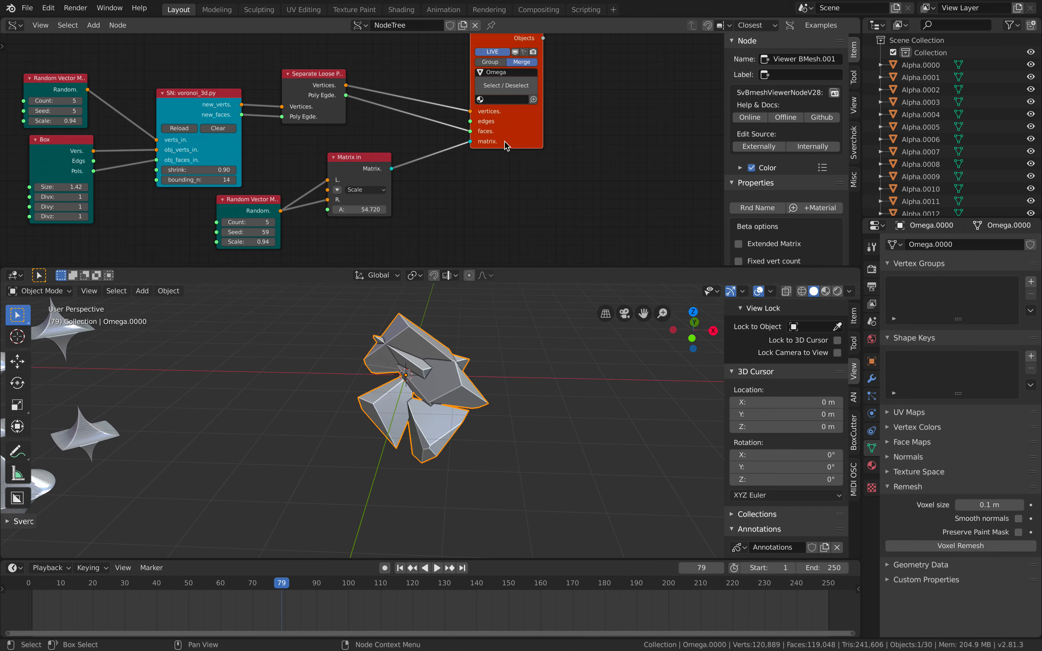
left_click_drag(506, 144, 520, 136)
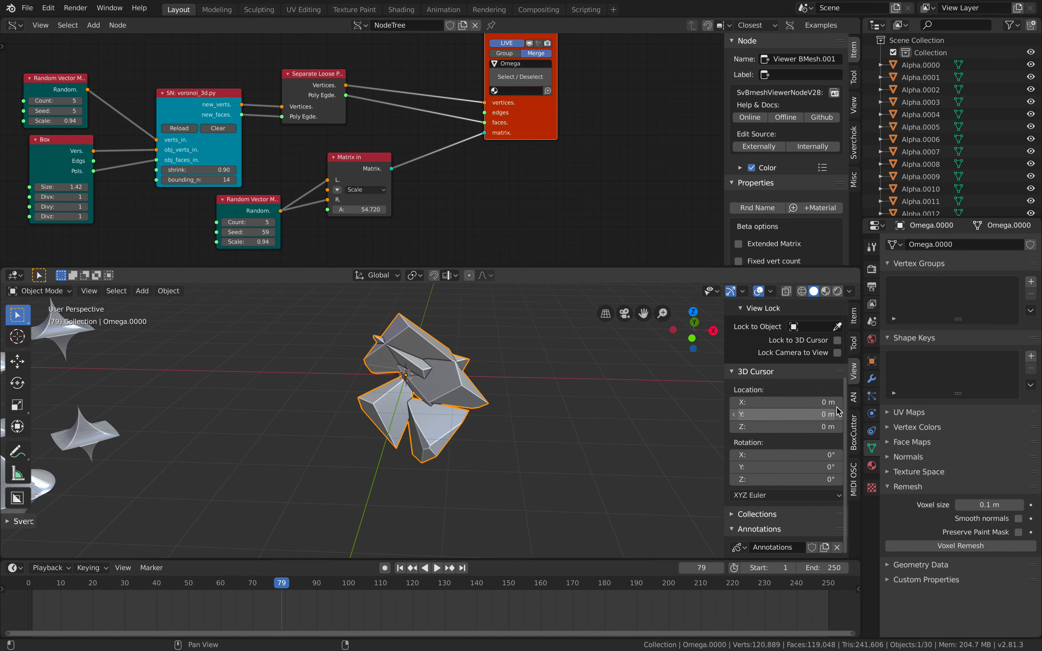
Add a Mirror modifier to the merged Omega object, deselect everything, and save the file.
left_click(872, 379)
left_click(928, 245)
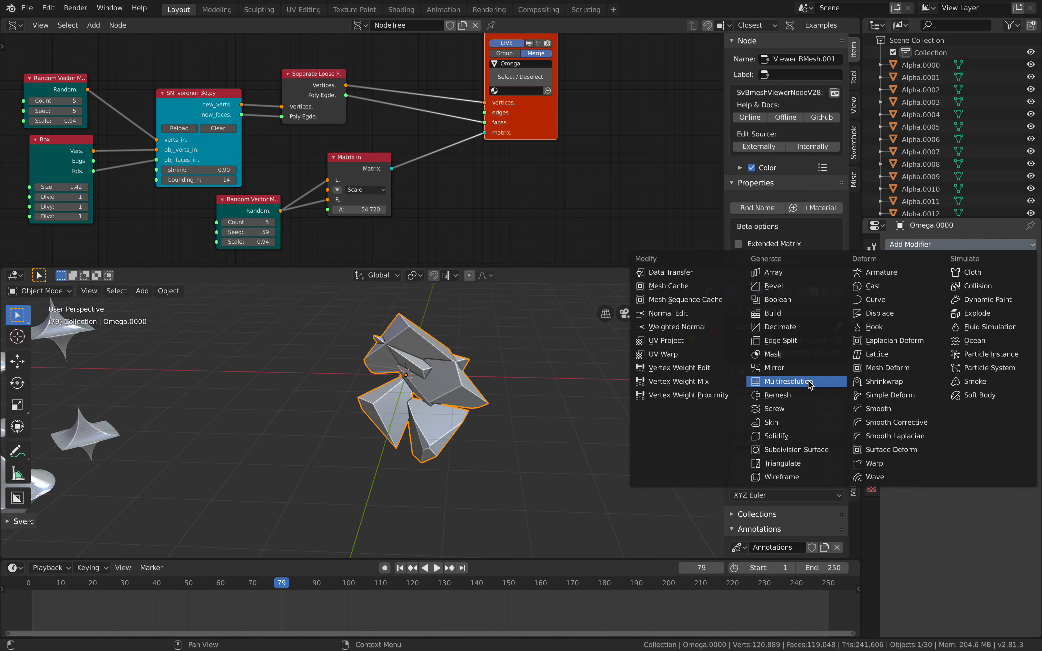
left_click(774, 367)
mouse_move(430, 378)
middle_mouse_down()
mouse_move(495, 394)
mouse_move(516, 426)
mouse_move(463, 426)
mouse_move(490, 411)
mouse_move(412, 386)
middle_mouse_up()
key("alt+a")
key("ctrl+s")
Duplicate the mirrored Omega object and place the copy beside the original.
left_click(485, 436)
scroll(477, 400, "down", 1)
key("shift+d")
left_click(599, 404)
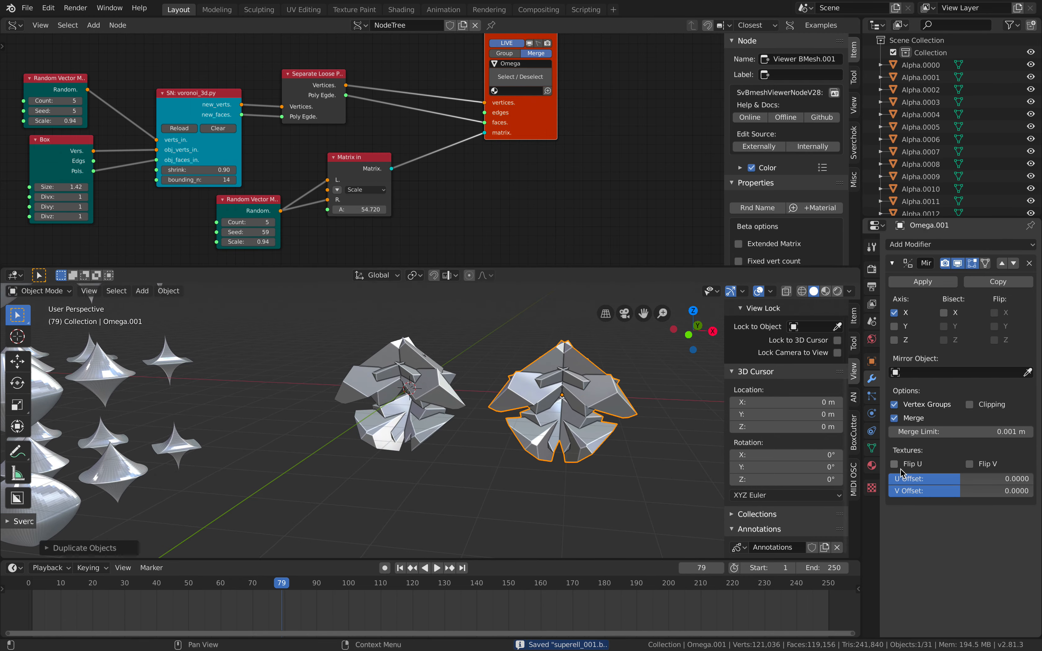
Voxel remesh the duplicated Omega copy using a voxel size of 0.1 m and save the file.
left_click_drag(879, 443, 878, 448)
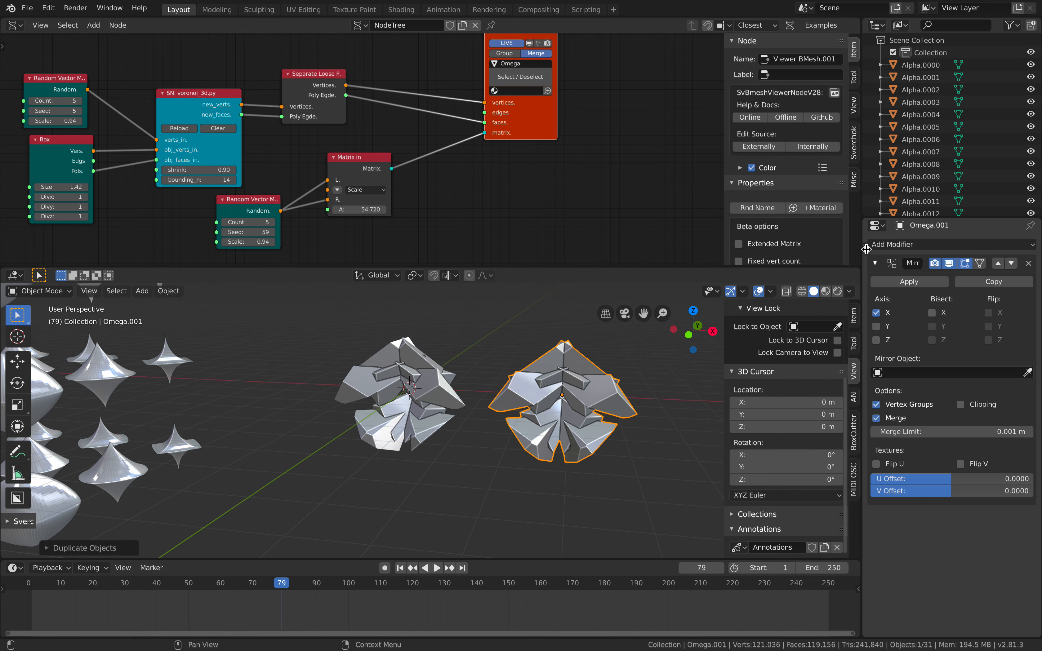
left_click_drag(866, 249, 881, 252)
left_click(870, 449)
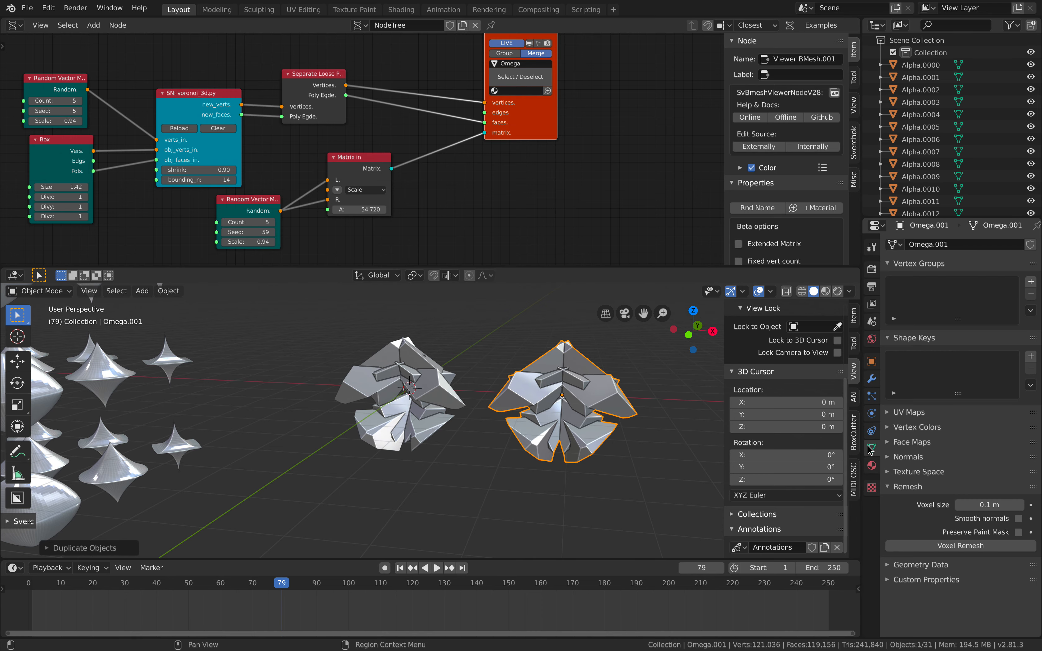
left_click(950, 545)
middle_click_drag(584, 427, 591, 387)
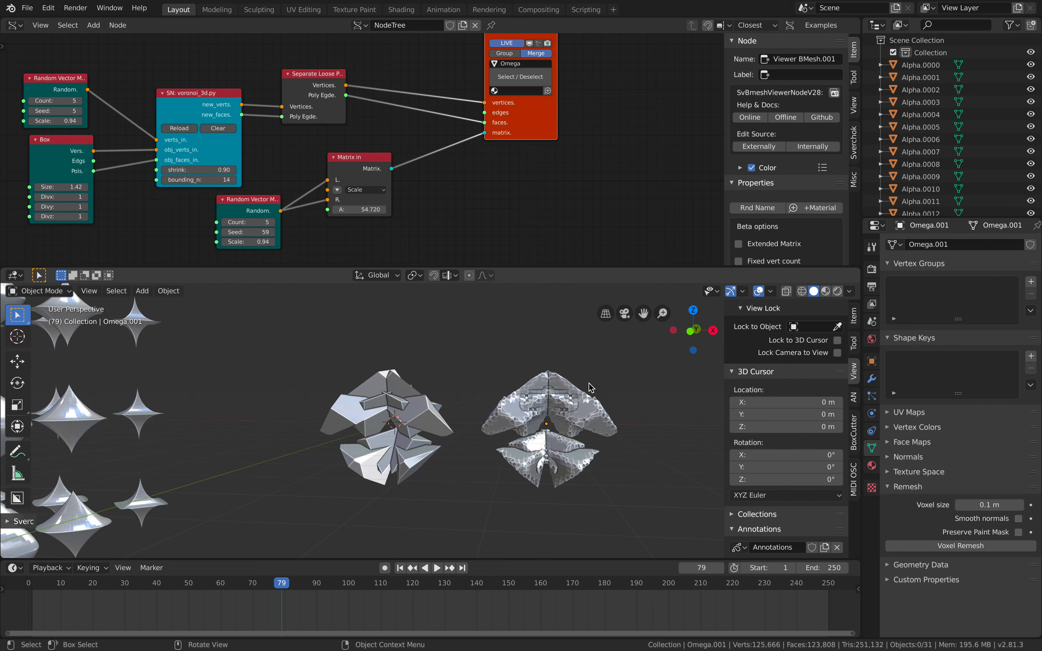
middle_click_drag(561, 440, 575, 428, "shift")
key("ctrl+s")
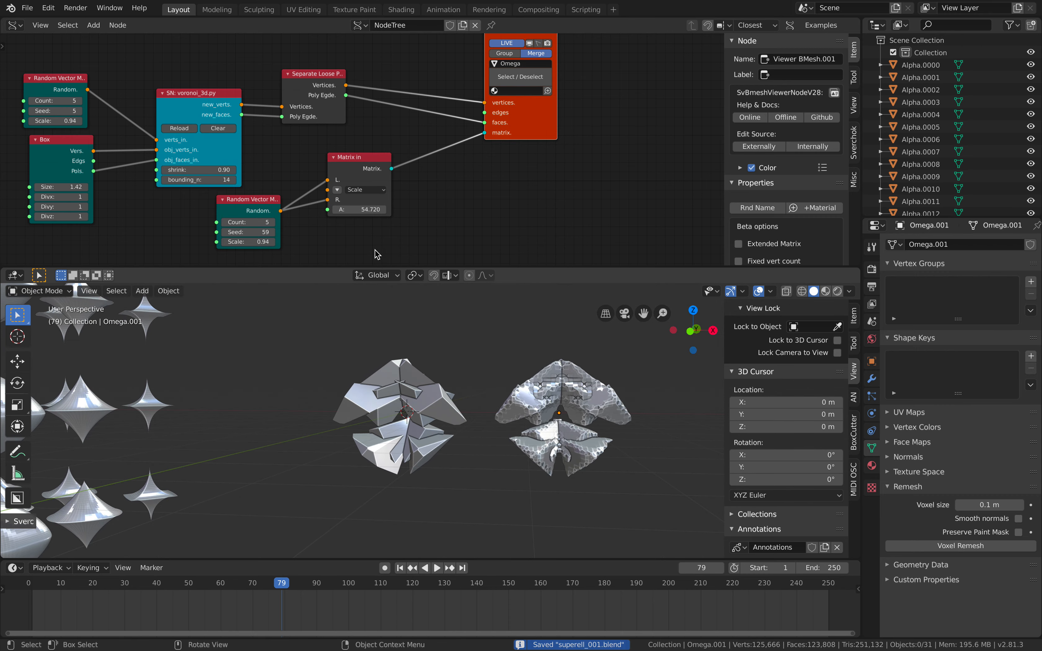
Add an A Number node with integer 10 and link it to the Count of the Random Vector node feeding the Voronoi.
middle_click_drag(247, 194, 334, 192)
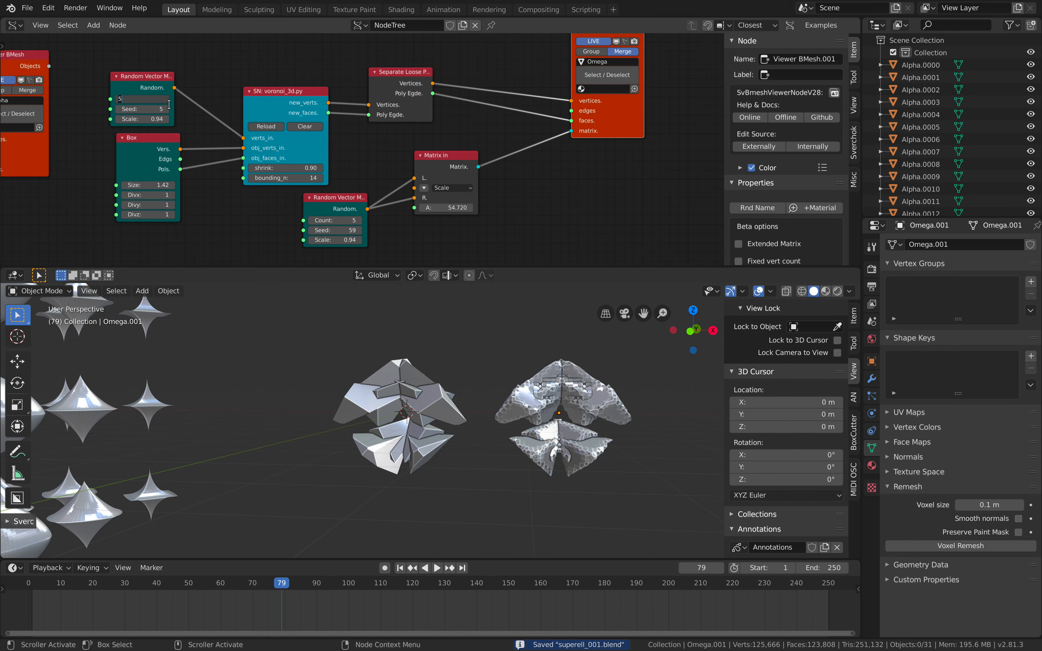
left_click(184, 115)
middle_click_drag(180, 54, 253, 102)
key("alt+space")
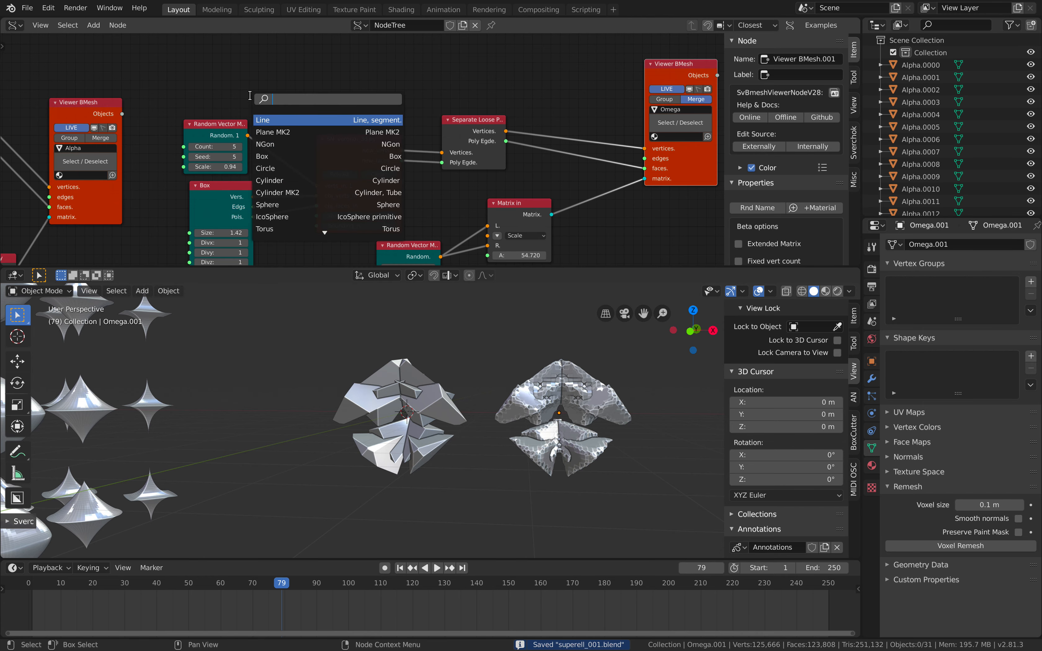
type("a n")
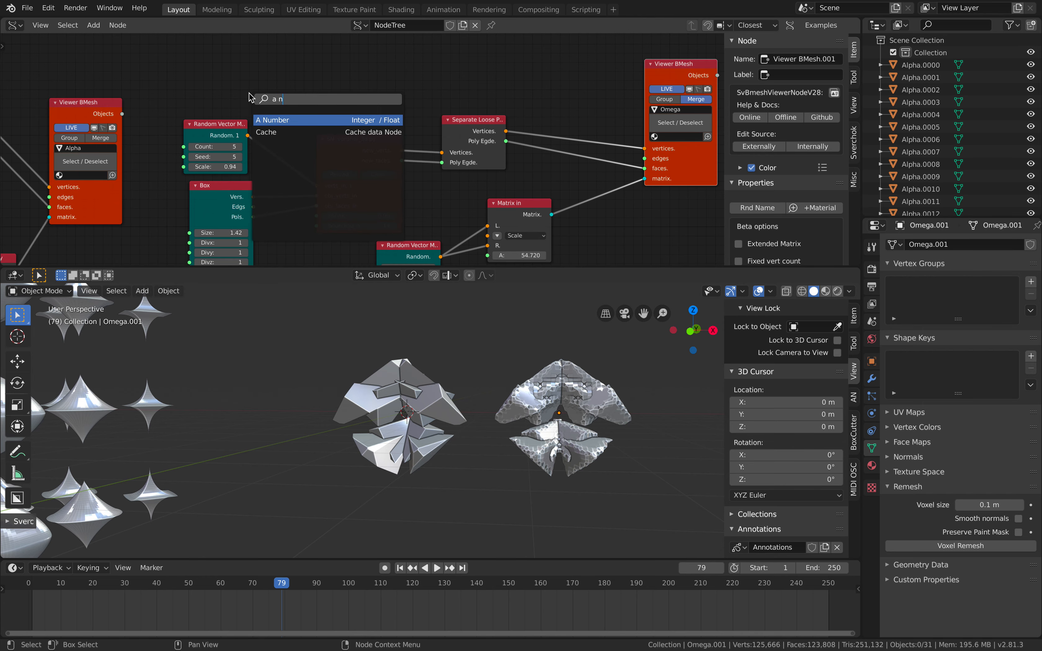
key("Return")
left_click(291, 93)
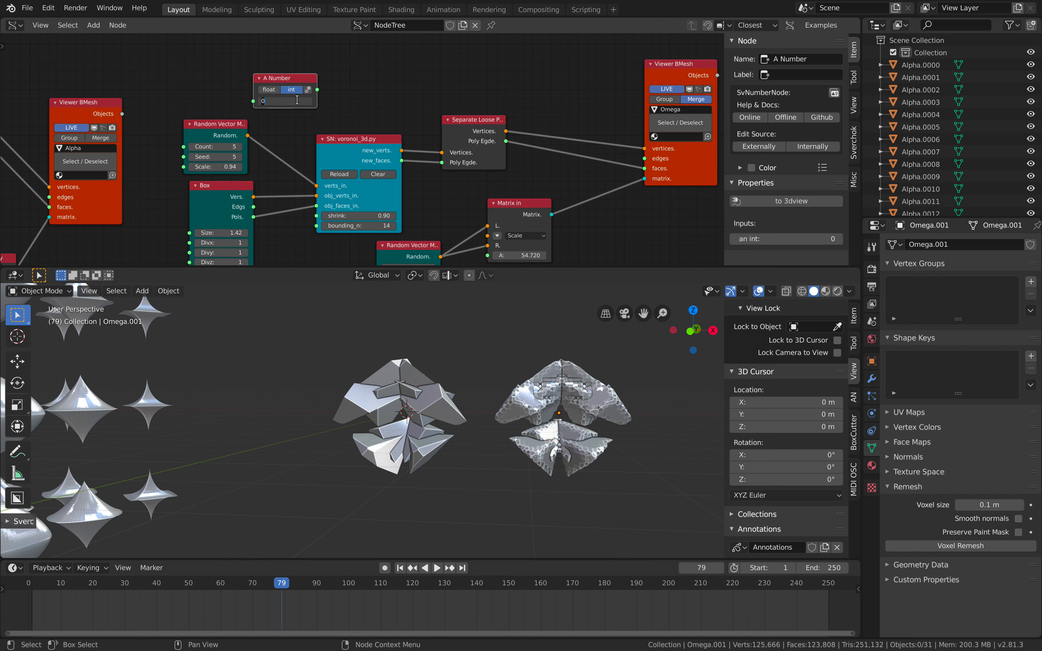
left_click_drag(320, 91, 247, 67)
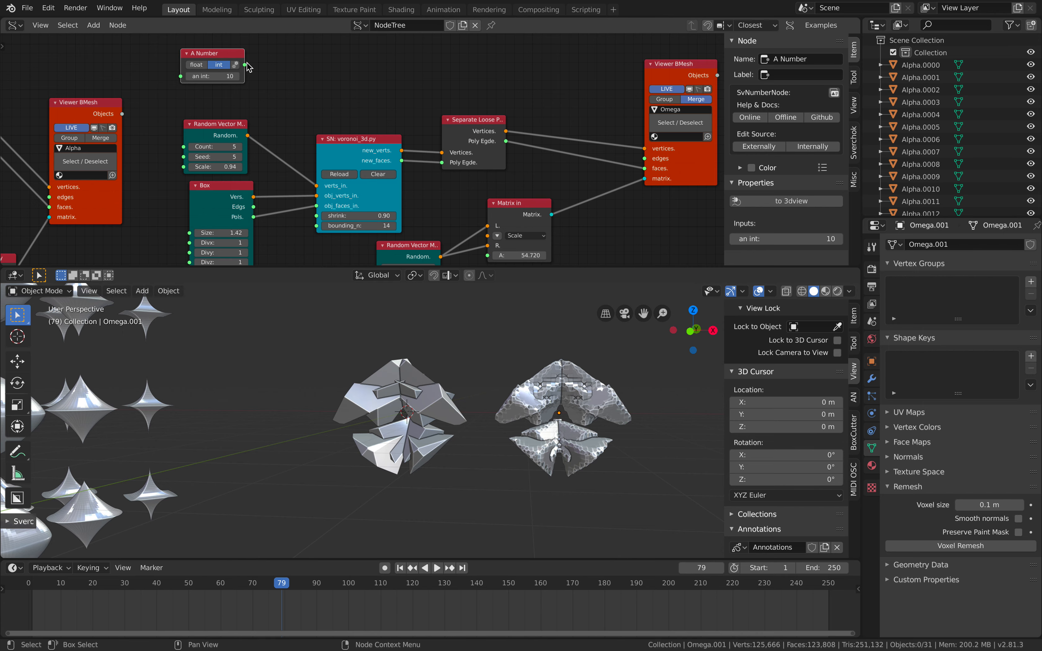
scroll(274, 119, "down", 1)
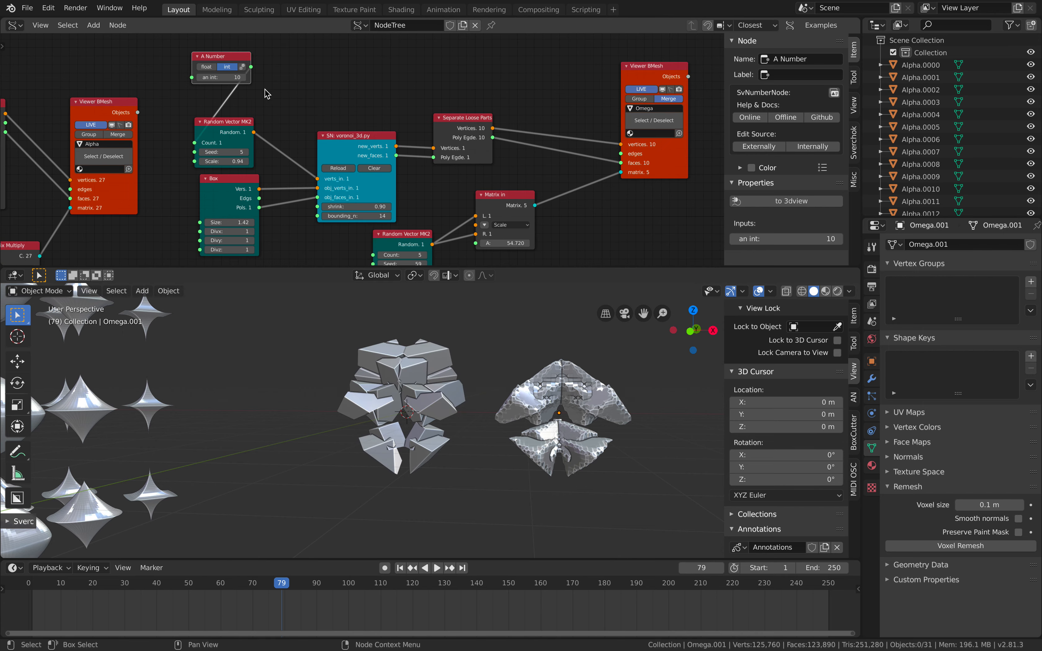
Link the A Number node to the second Random Vector's Count, set that node's Seed to 159, and save the file.
middle_click_drag(265, 93, 242, 78)
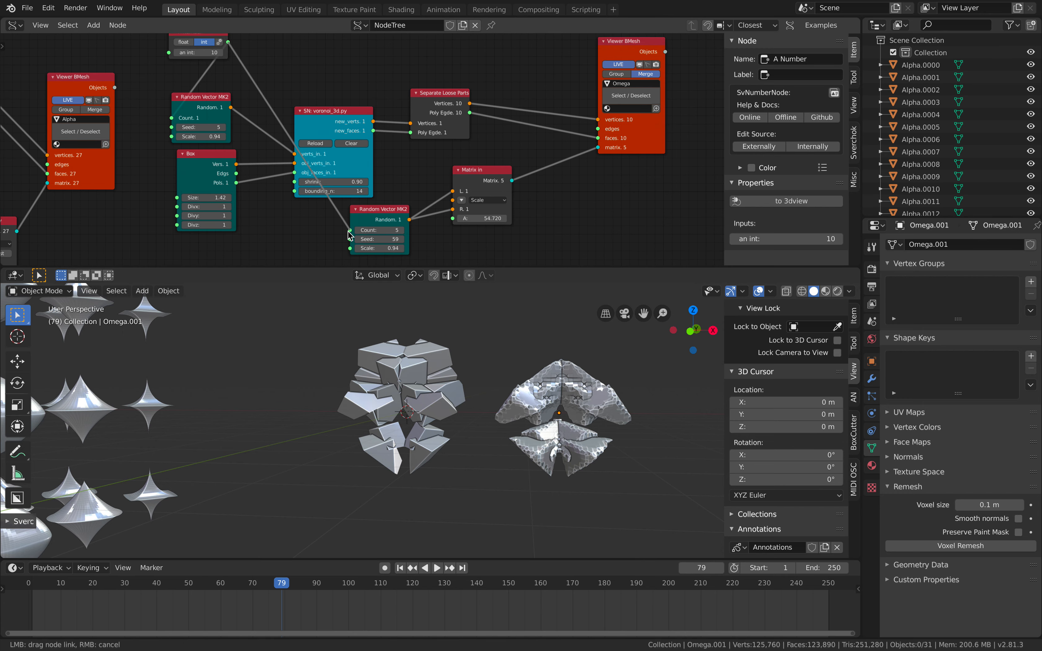
left_click_drag(348, 231, 429, 240)
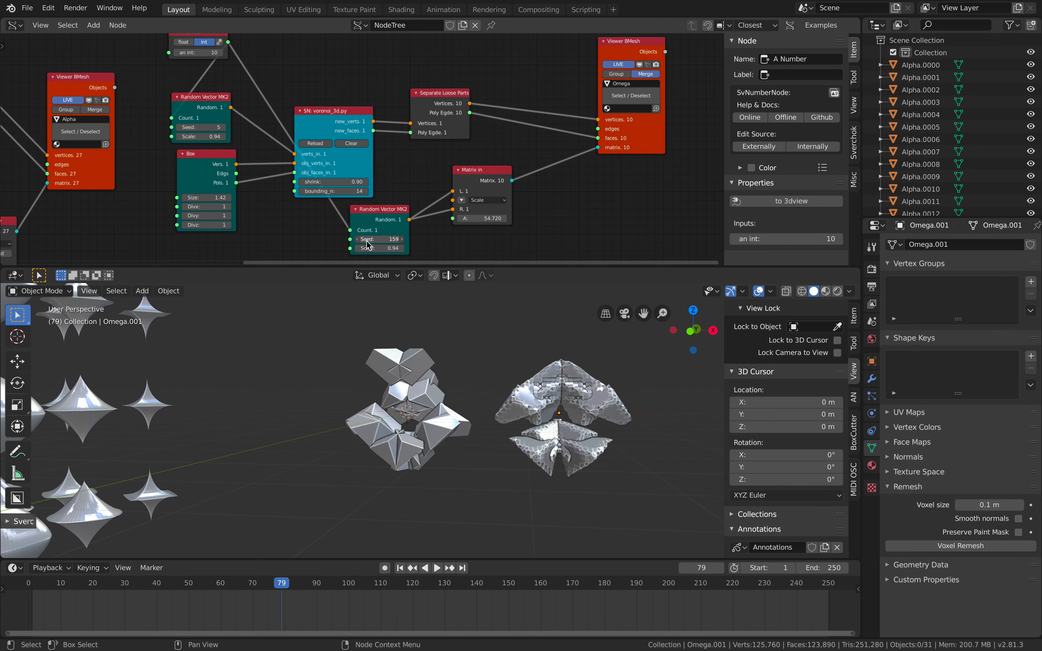
key("ctrl+s")
Move the remeshed copy about 0.5 m along the X axis away from the live Omega object and save the file.
scroll(385, 418, "down", 3)
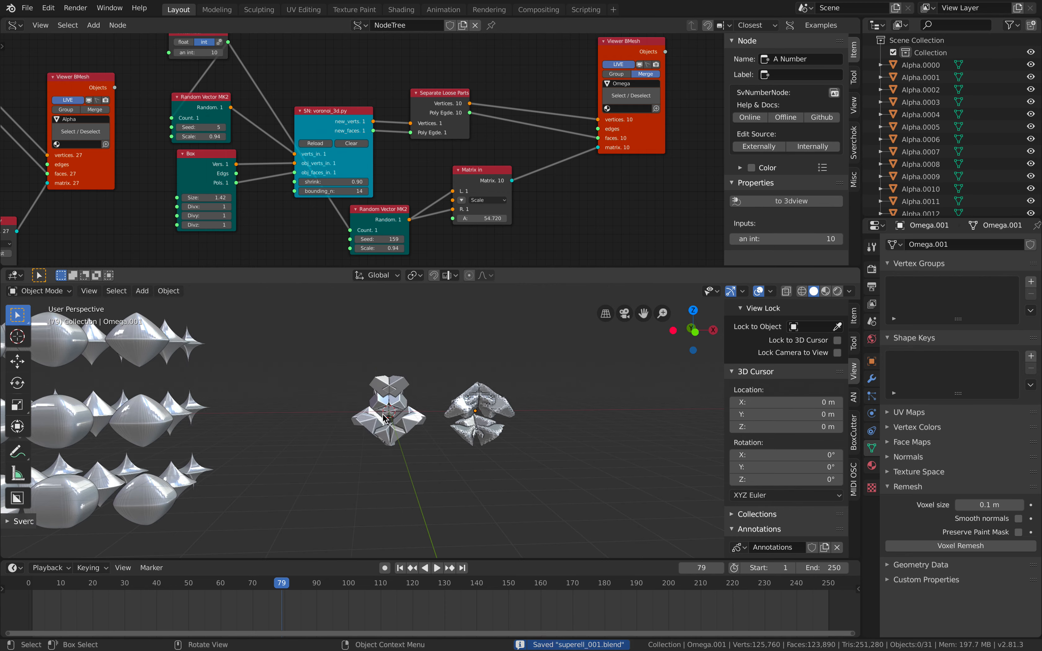
scroll(430, 401, "up", 4)
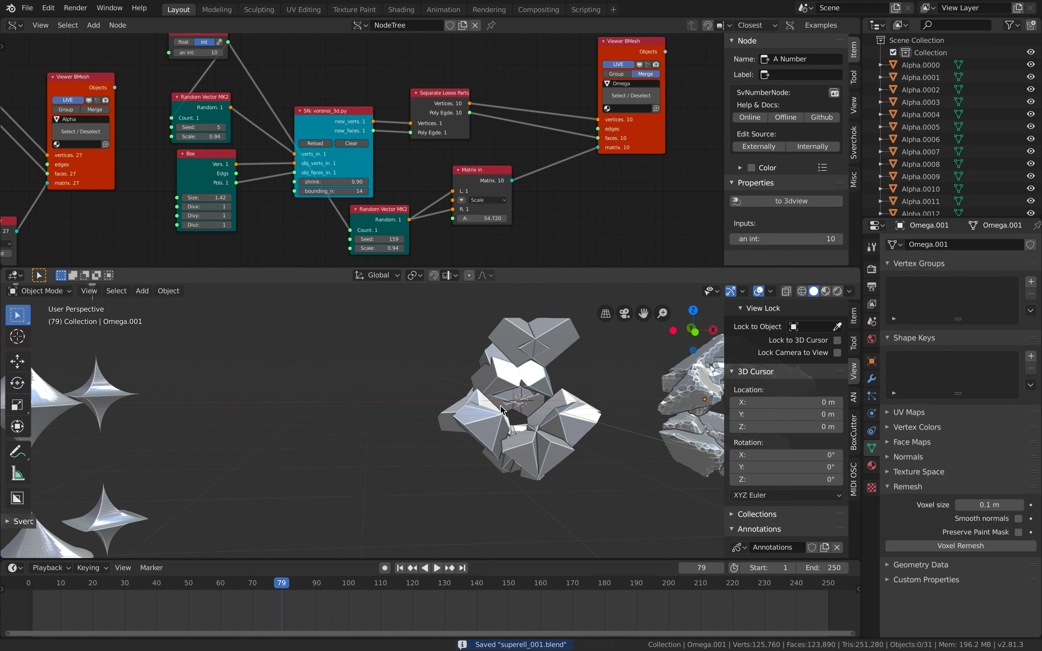
scroll(457, 394, "down", 2)
middle_click_drag(492, 418, 561, 394)
key("g")
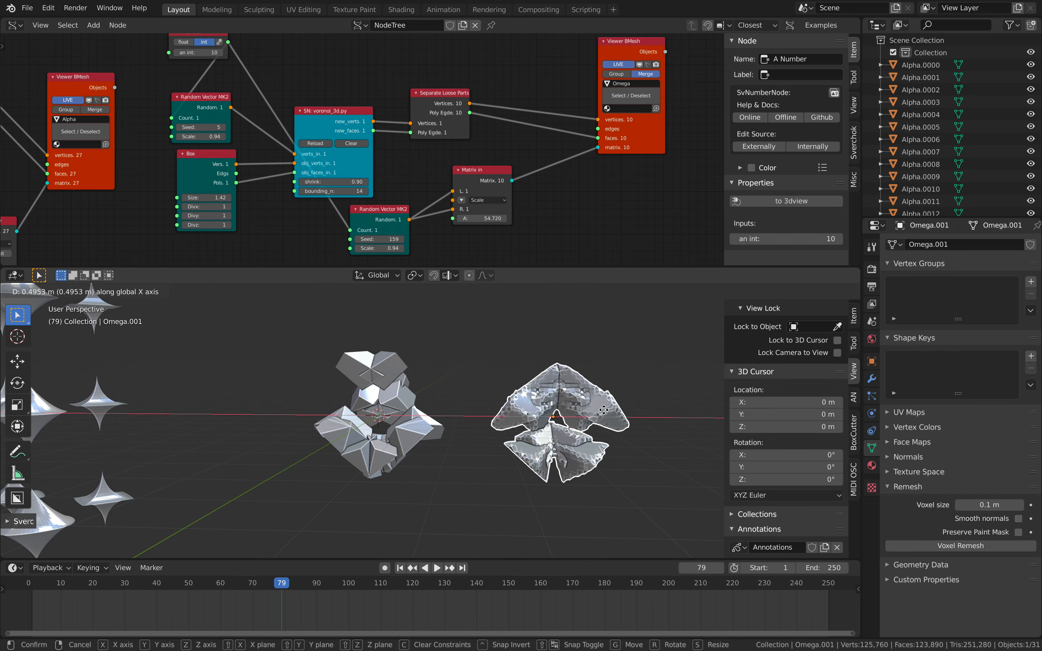
left_click(577, 409)
middle_click_drag(510, 226, 508, 220)
key("ctrl+s")
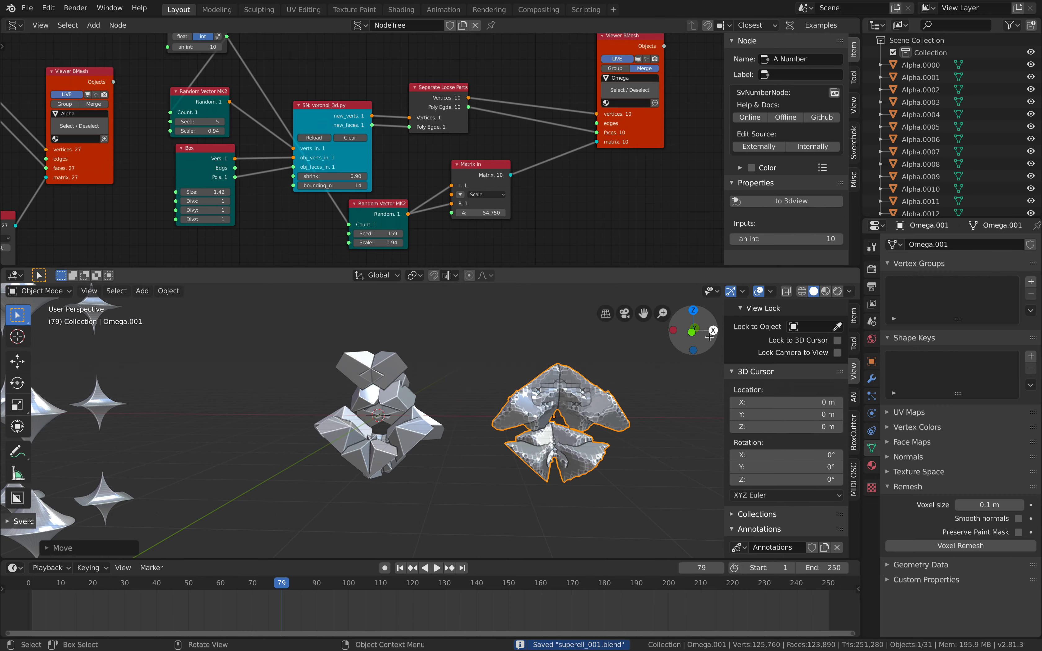
Try the Bisect X option of the Mirror modifier on the live Omega object.
left_click(399, 386)
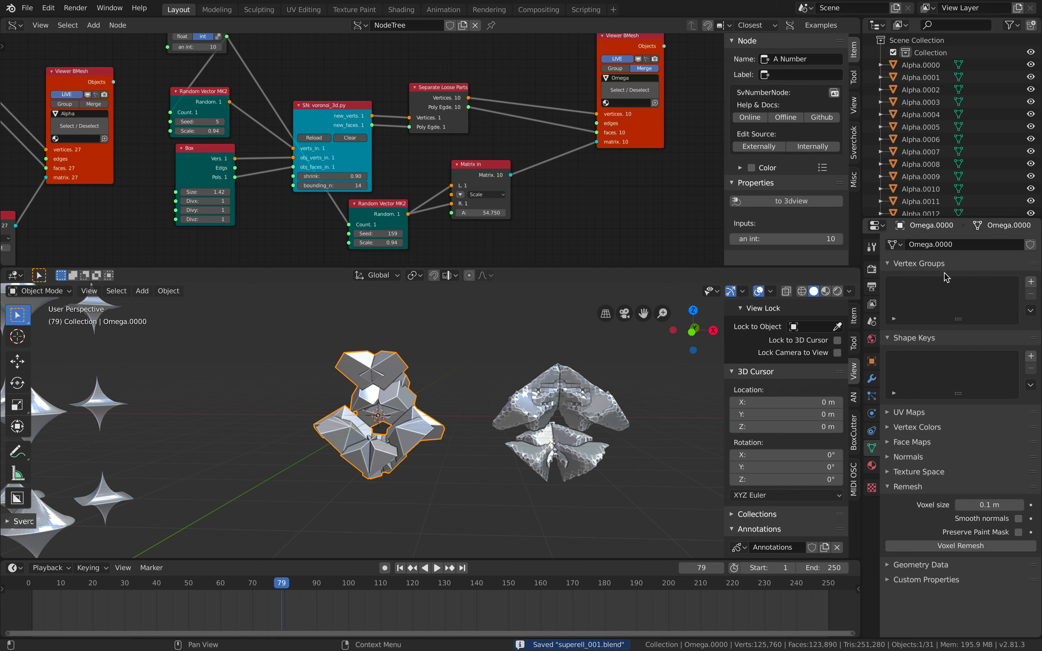
left_click(871, 378)
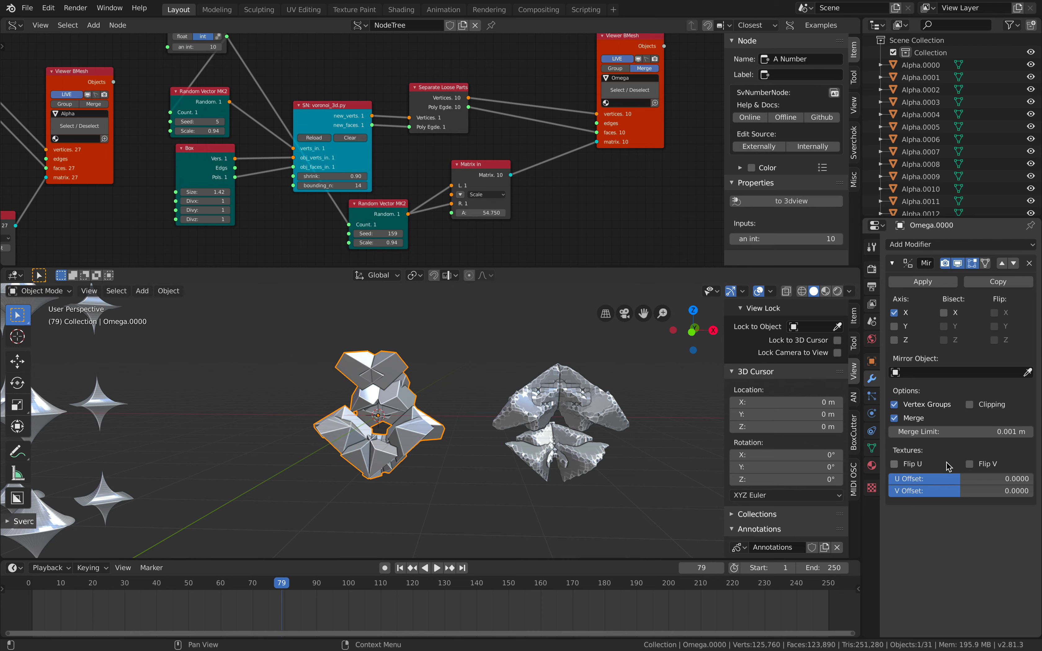
scroll(362, 376, "up", 2)
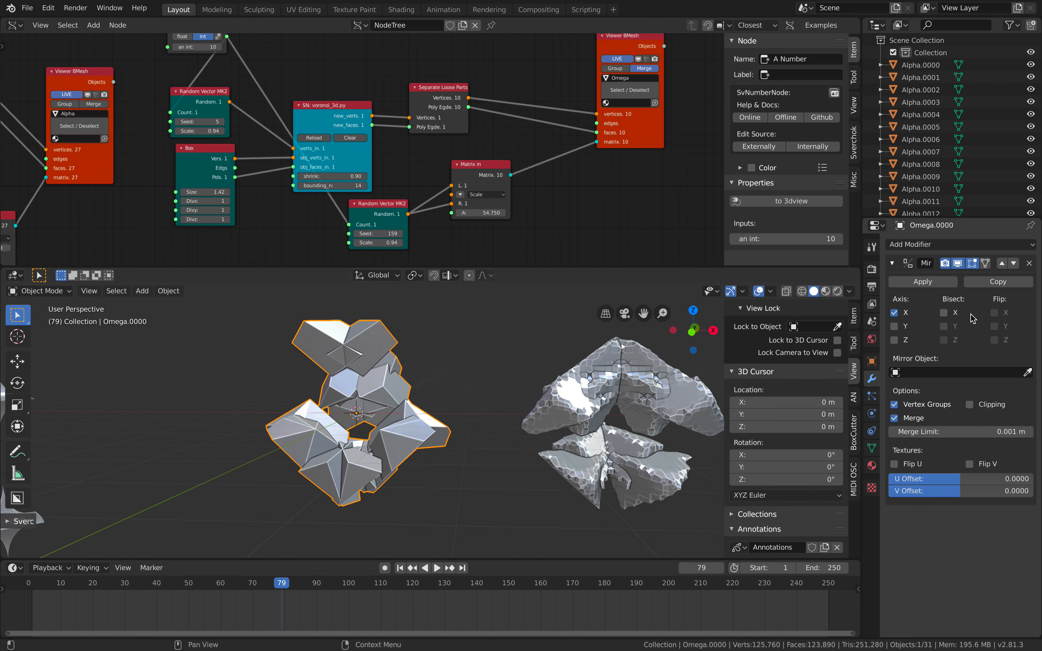
left_click(950, 340)
left_click(944, 340)
left_click(944, 313)
left_click(994, 314)
left_click(993, 313)
left_click(944, 313)
left_click(944, 314)
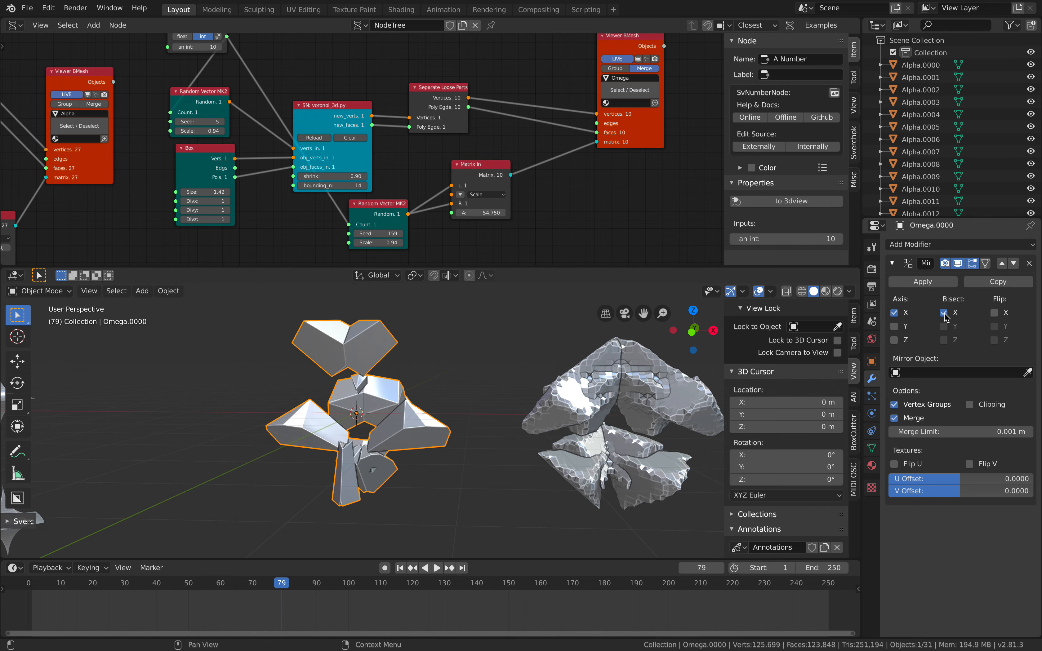
left_click(945, 313)
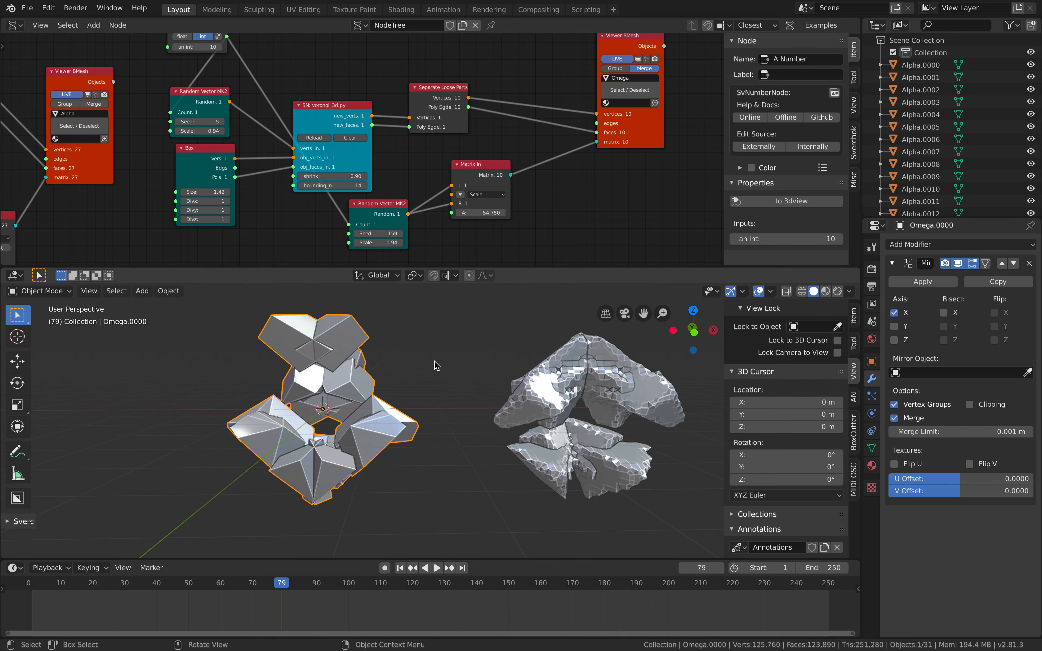
Save the file and set the A Number node driving both Random Vector counts to 14.
key("ctrl+s")
middle_click_drag(199, 131, 238, 164)
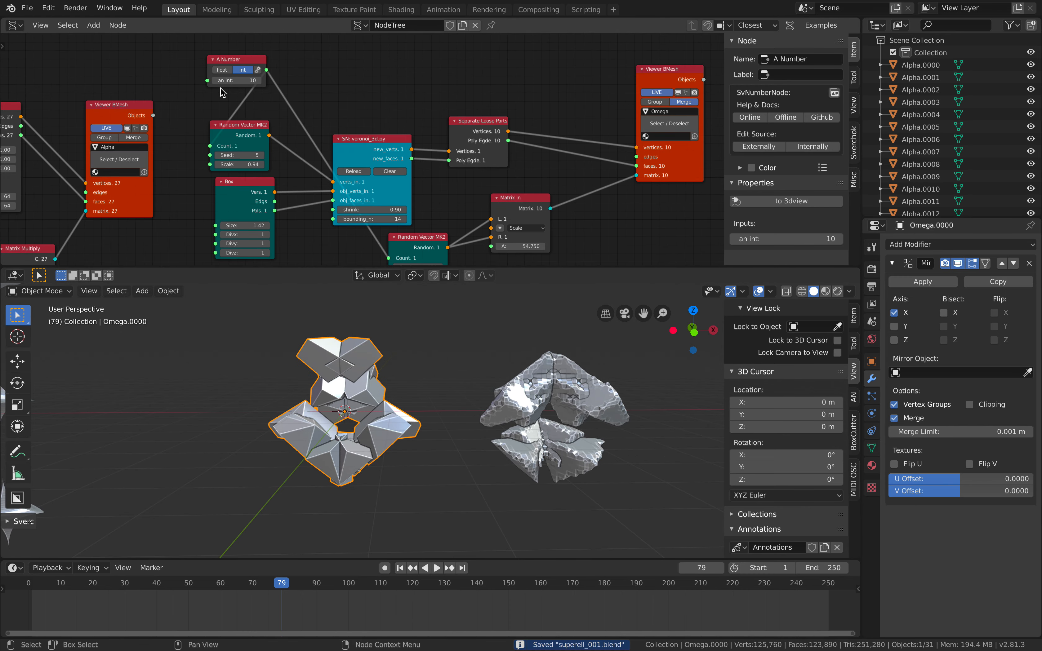
mouse_move(225, 62)
left_mouse_down()
mouse_move(228, 79)
mouse_move(240, 79)
left_mouse_up()
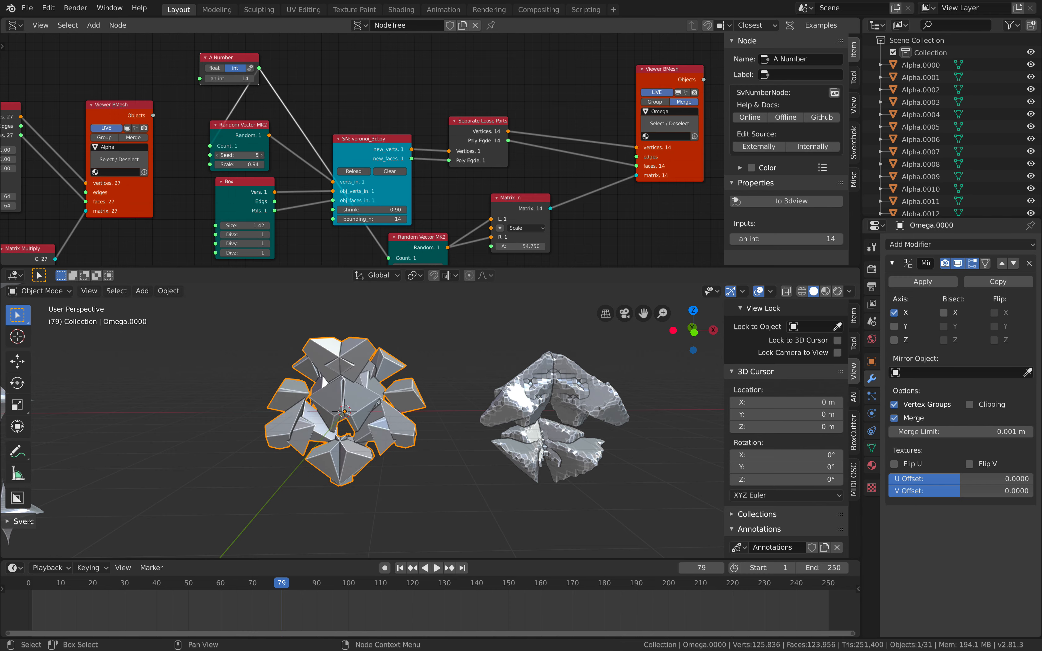
Set the Voronoi Random Vector's Seed to 37 and the matrix Random Vector's Seed to 199.
left_click_drag(228, 155, 255, 155)
middle_click_drag(324, 183, 320, 116)
left_click_drag(414, 200, 447, 199)
middle_click_drag(443, 399, 396, 382)
left_click(435, 395)
scroll(434, 386, "up", 2)
scroll(379, 401, "down", 2)
Duplicate the live Omega object and place the copy beside it, on the side opposite the remeshed form.
left_click(379, 409)
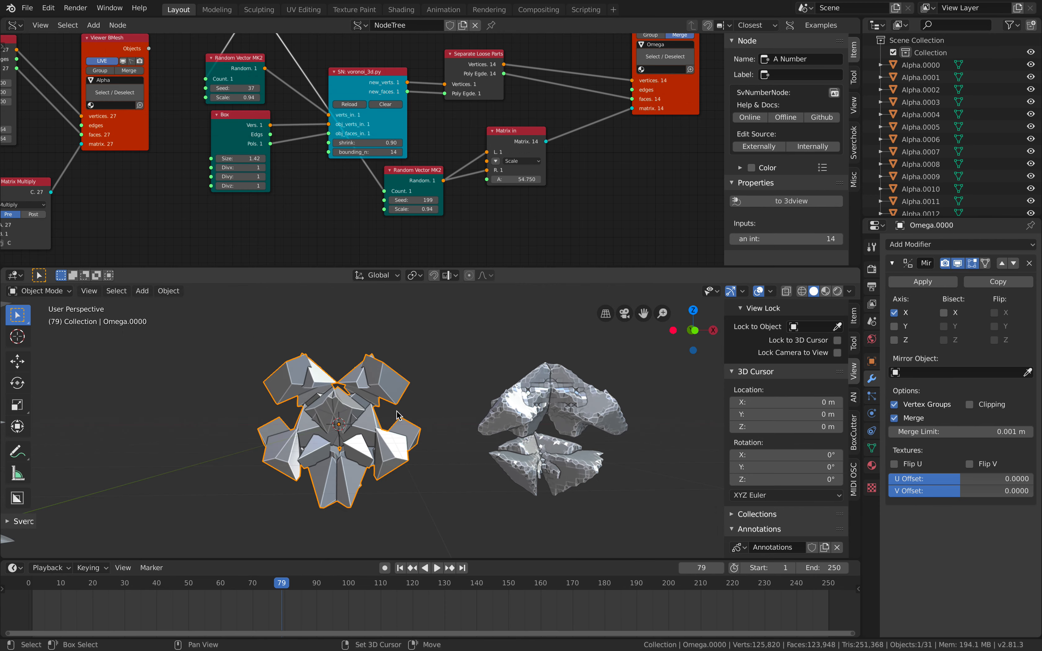
key("shift+d")
left_click(237, 415)
middle_click_drag(241, 413, 274, 411, "shift")
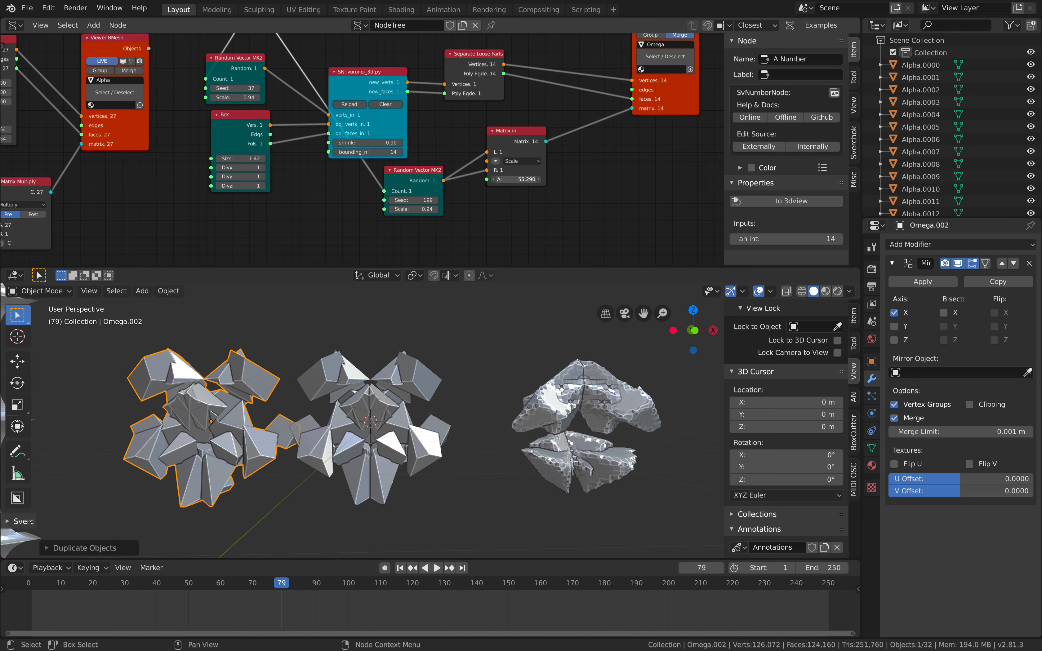
Set the Matrix in node's angle A to 92.250 and the Box node's Size to 1.84.
left_click_drag(516, 179, 556, 179)
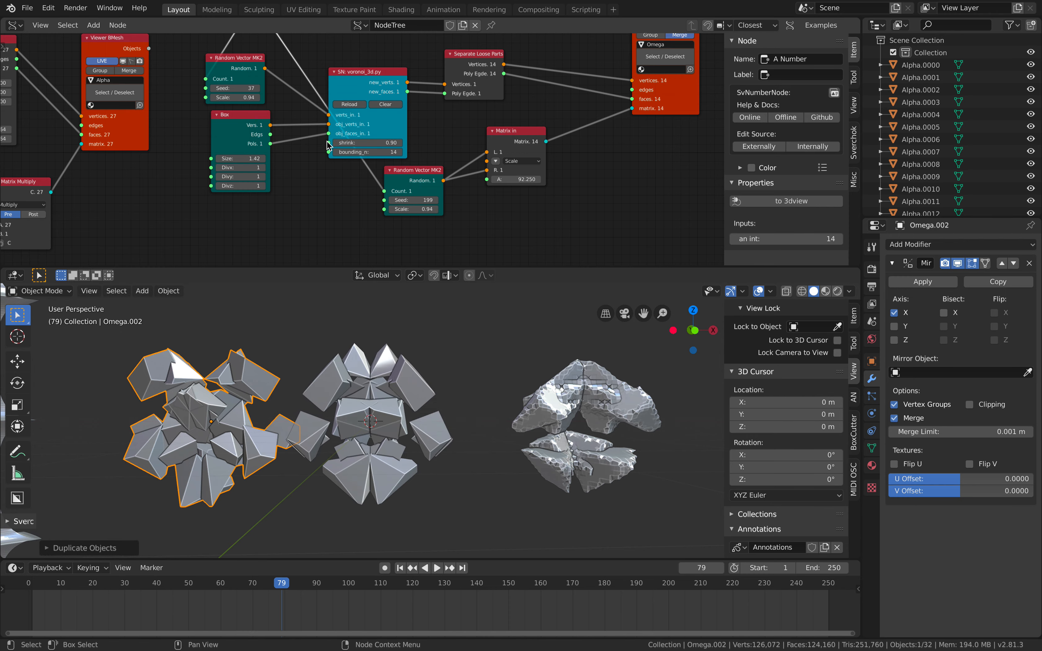
middle_click_drag(327, 142, 327, 146)
left_click_drag(243, 124, 243, 128)
left_click_drag(244, 167, 262, 167)
mouse_move(383, 398)
middle_mouse_down()
mouse_move(426, 421)
mouse_move(384, 420)
middle_mouse_up()
Add a Matrix Multiply node on the link between the Matrix in node and the Omega Viewer BMesh.
middle_click_drag(486, 194, 341, 213)
left_click_drag(545, 120, 574, 106)
key("alt+space")
type("matrix ")
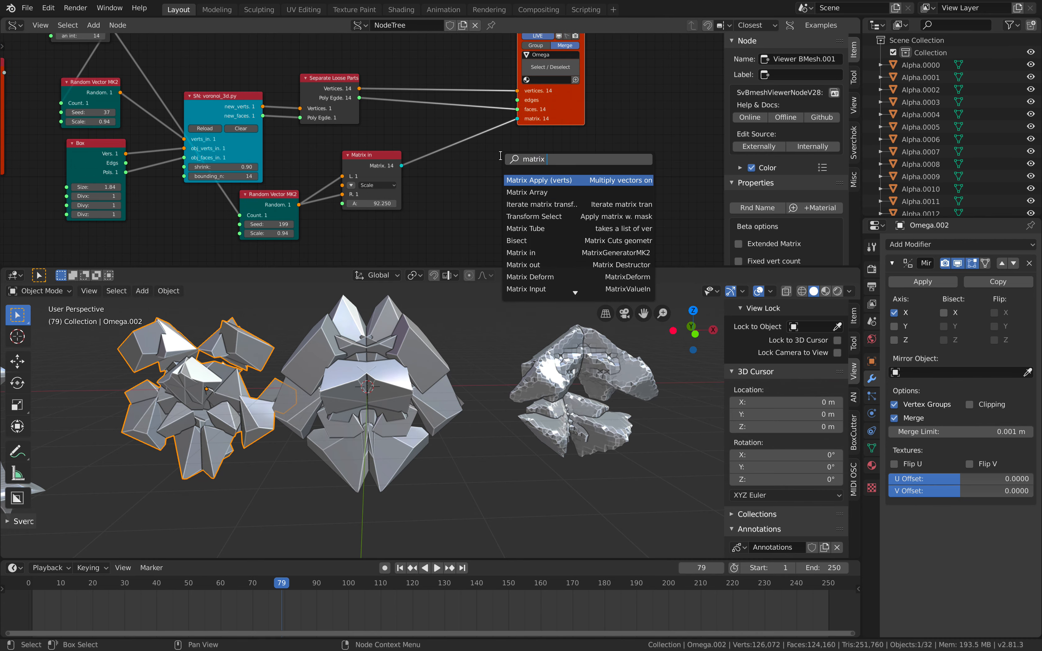
type("ma")
key("Return")
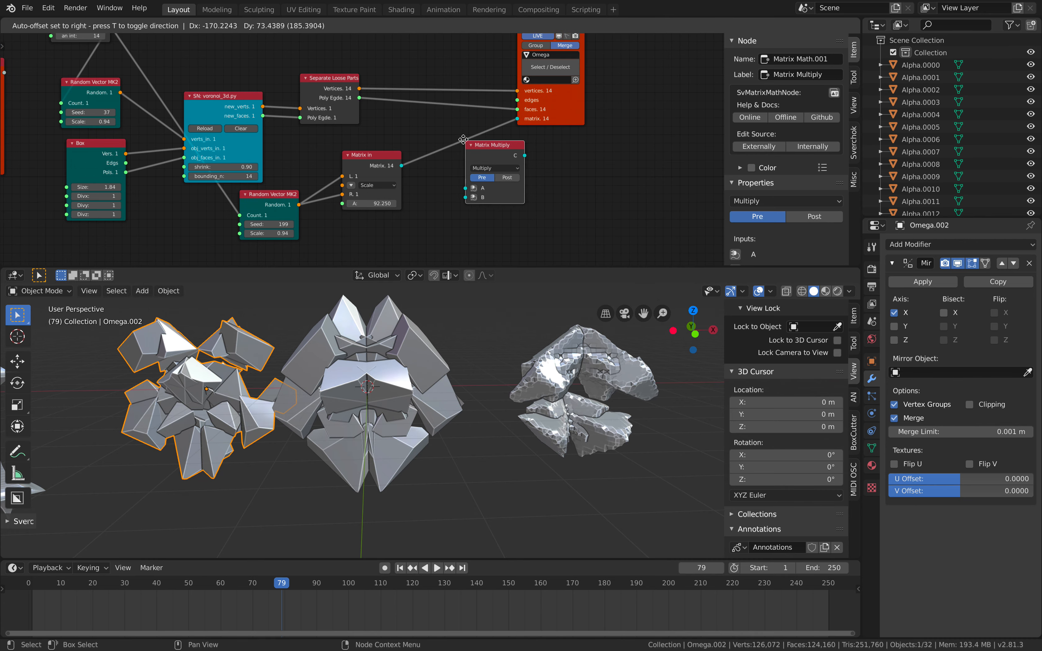
left_click(476, 165)
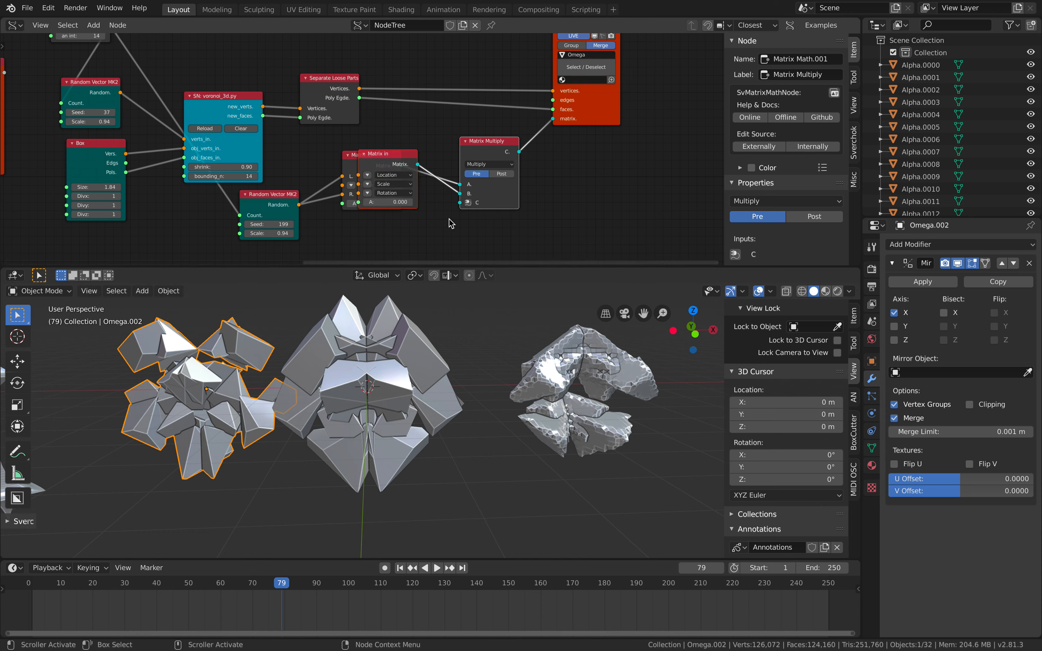
Place the second Matrix in node below the first, expand its Scale vector, and set its Z scale to 0.880.
left_click_drag(398, 156, 412, 205)
left_click(435, 214)
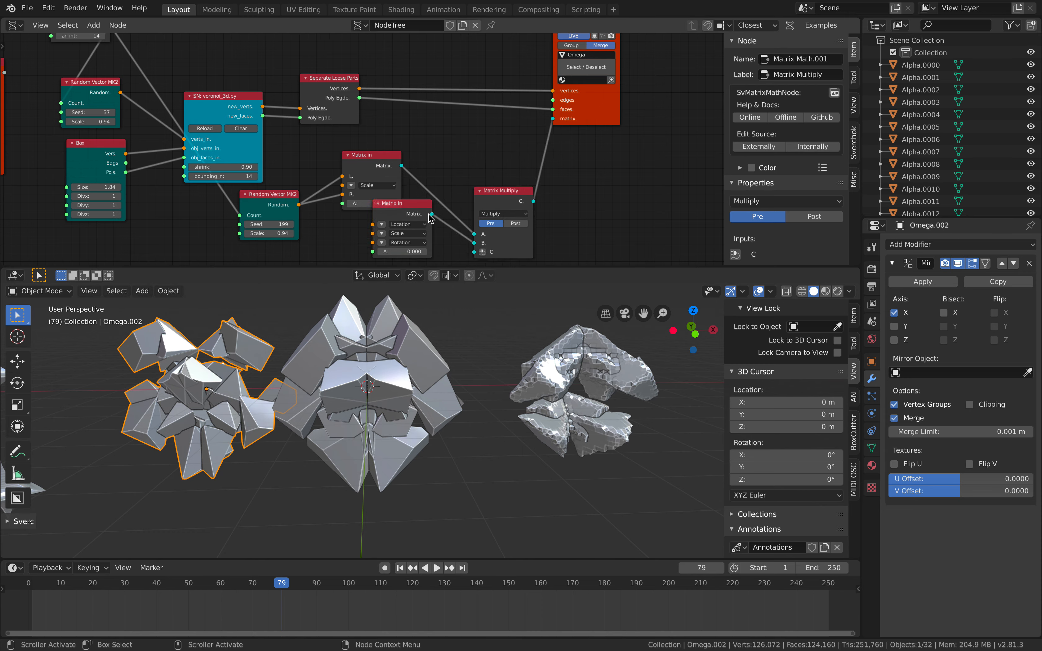
left_click(381, 233)
scroll(413, 178, "down", 5, "shift")
mouse_move(410, 177)
left_mouse_down()
mouse_move(374, 177)
mouse_move(405, 177)
left_mouse_up()
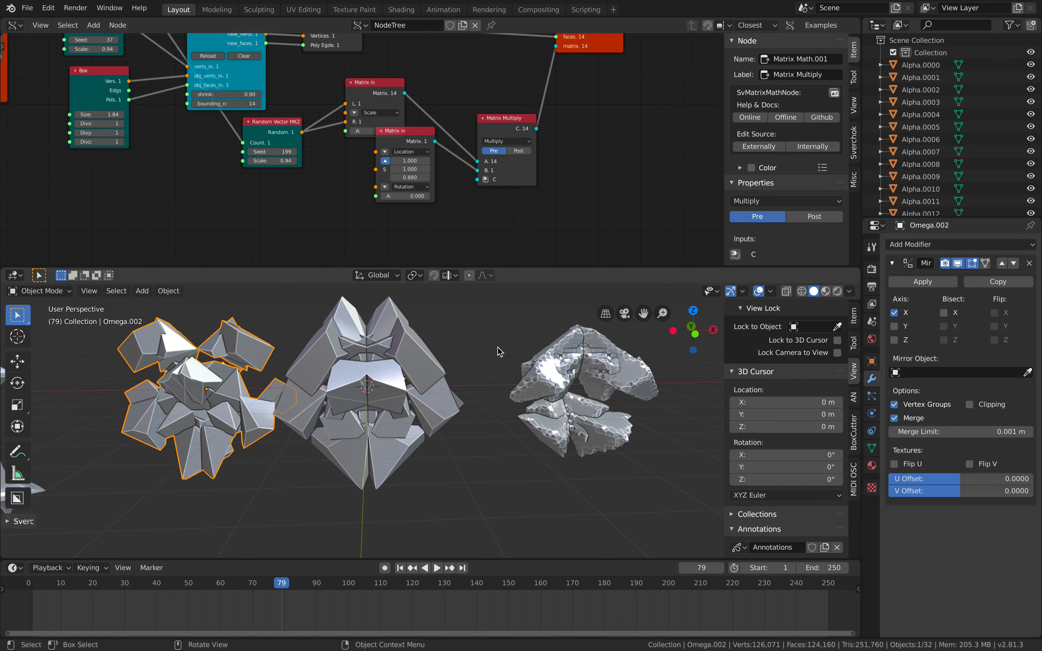
Switch the Matrix Multiply node to Post and set the second Matrix in node's Scale to Y 0.460 and Z 0.940.
middle_click_drag(498, 347, 463, 356)
left_click(512, 152)
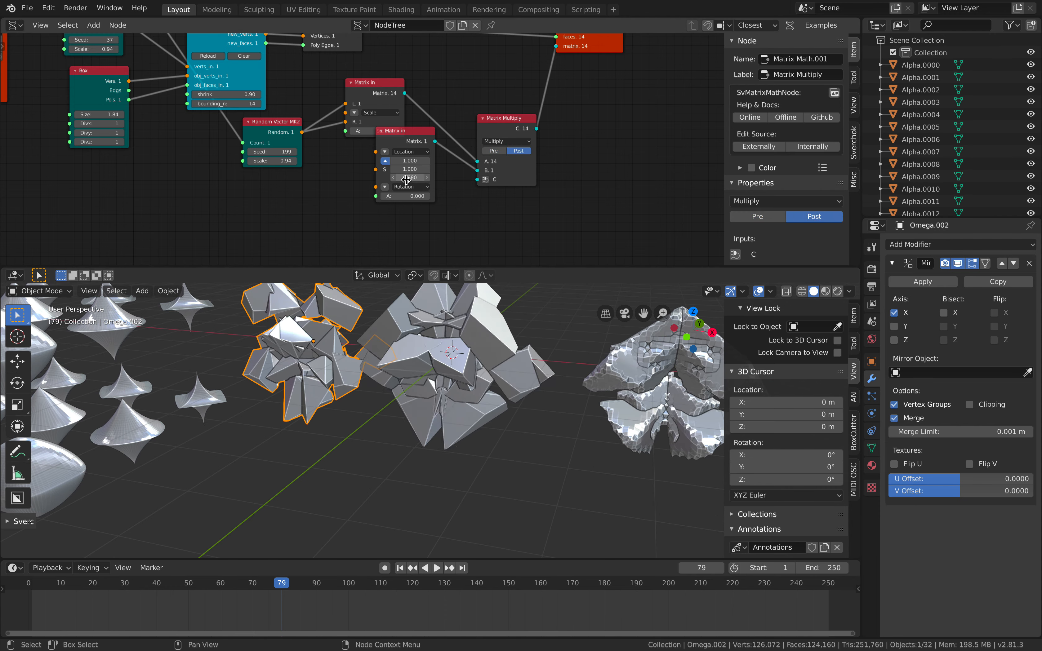
left_click_drag(406, 178, 385, 168)
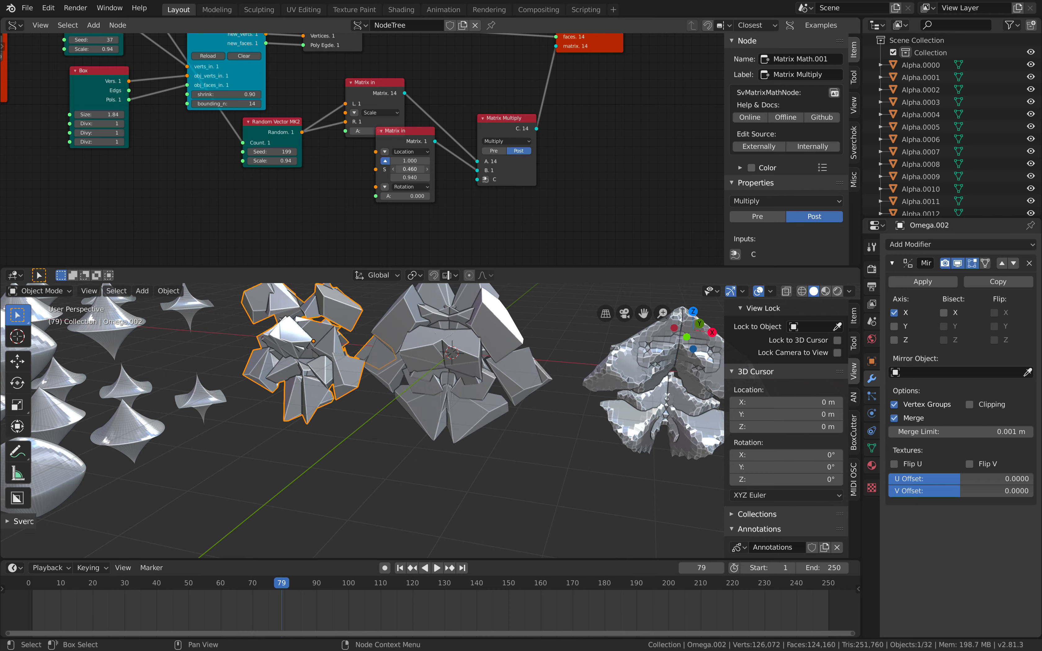
Delete the selected duplicate of the Omega object that overlaps the live form.
middle_click_drag(447, 301, 279, 425)
key("x")
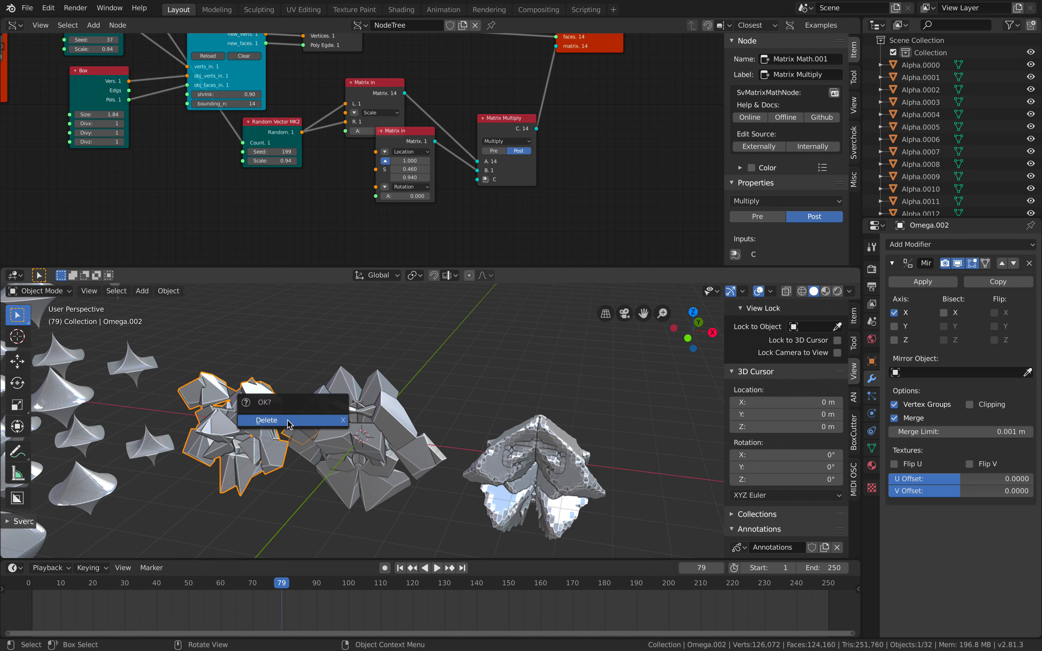
left_click(344, 420)
middle_click_drag(378, 409, 442, 352)
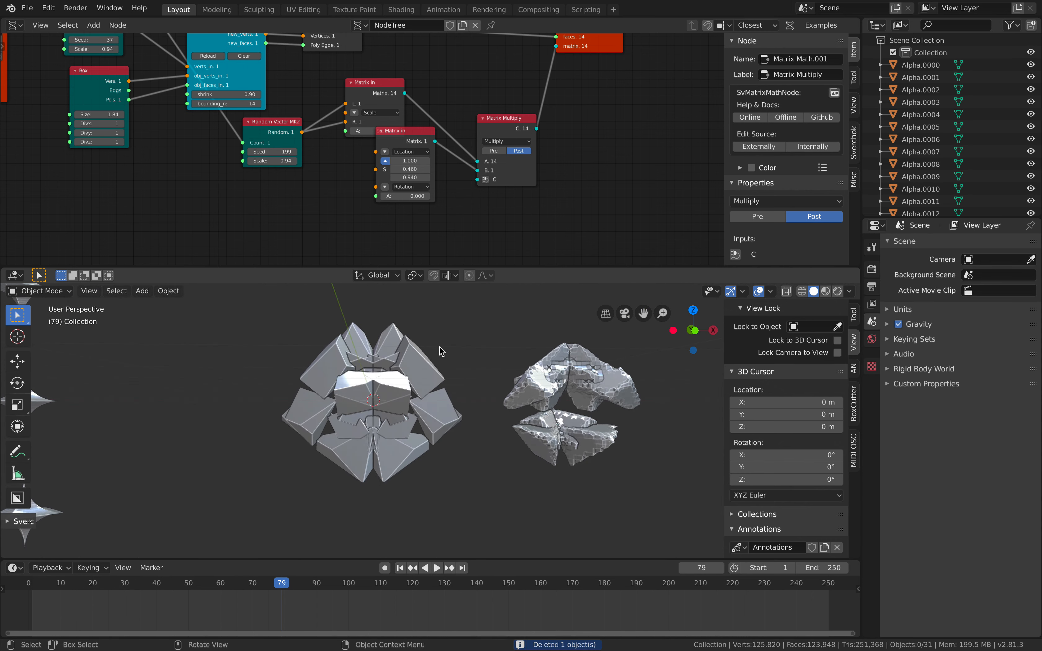
Save the file and turn on Shadow in the viewport shading options.
scroll(443, 352, "up", 1)
key("ctrl+s")
left_click(849, 291)
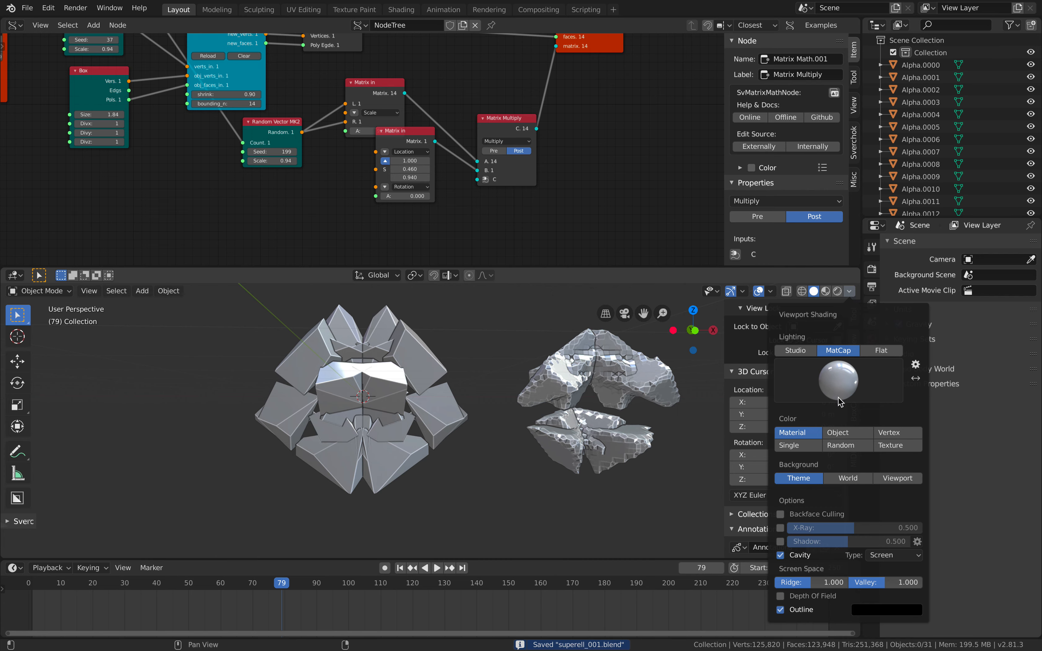
left_click(781, 541)
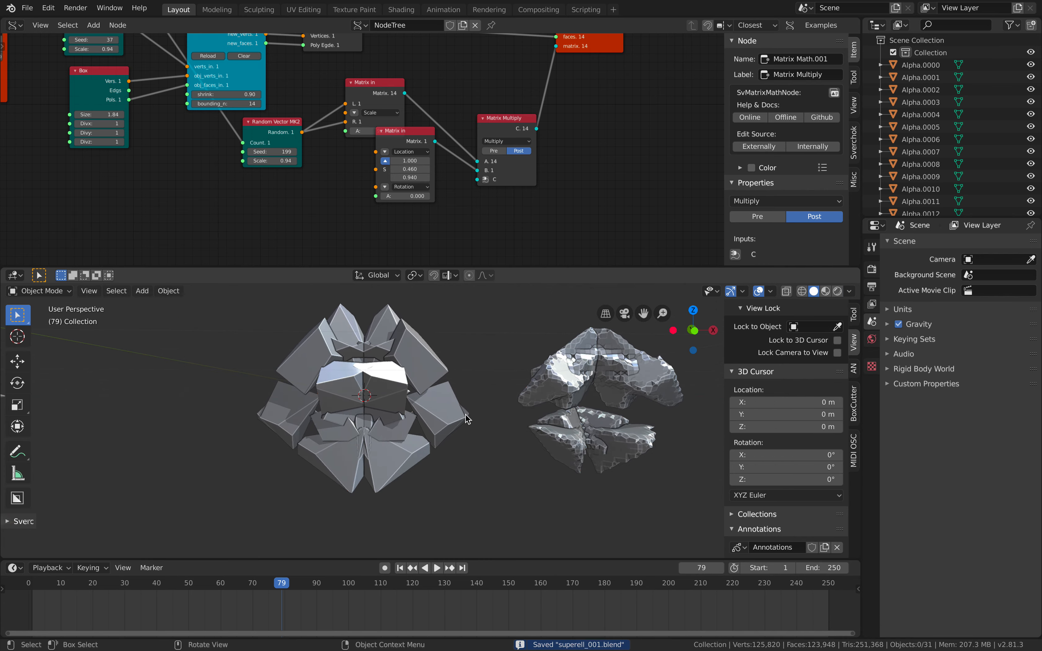
middle_click_drag(460, 377, 388, 361)
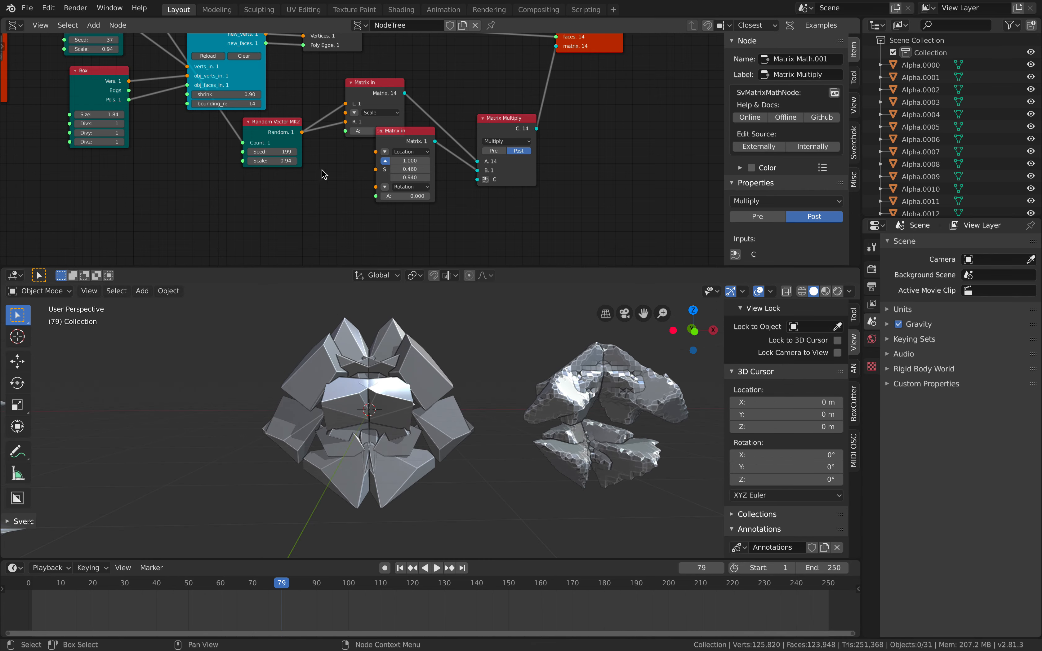
Set the Seed of the Random Vector node feeding Matrix in to 289, then place a duplicate of the live form beyond the remeshed copy.
middle_click_drag(306, 167, 314, 226)
left_click_drag(289, 212, 344, 212)
middle_click_drag(411, 407, 376, 373)
left_click(397, 392)
scroll(396, 393, "down", 4)
scroll(396, 392, "up", 1)
key("shift+d")
left_click(635, 390)
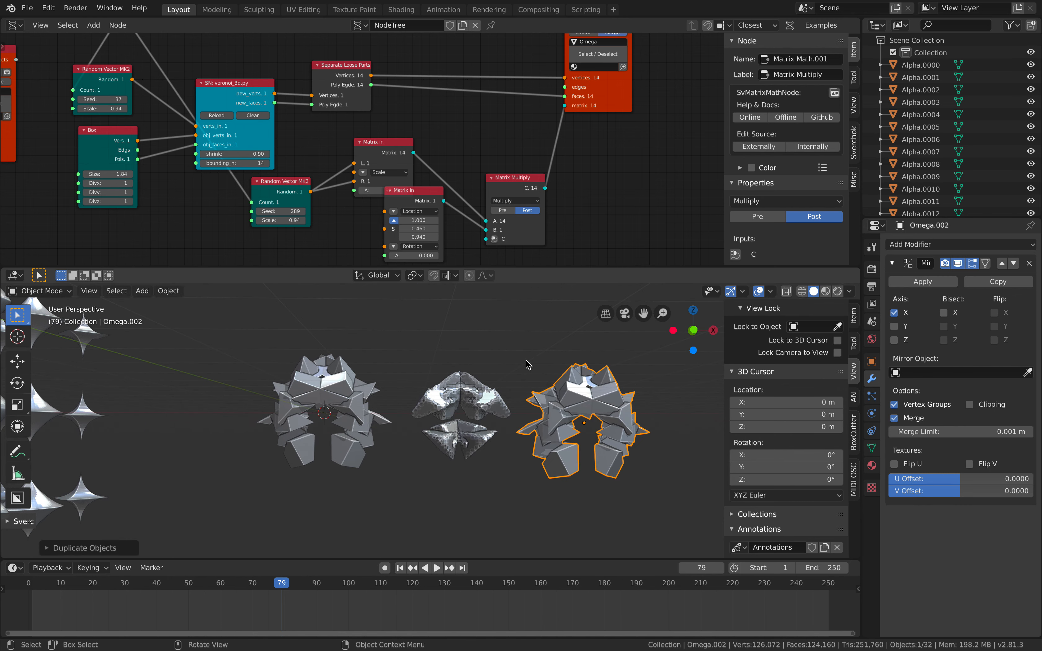
Set the same Random Vector node's Seed to 307 and duplicate the new live form over to the previous duplicate.
left_click_drag(280, 211, 307, 211)
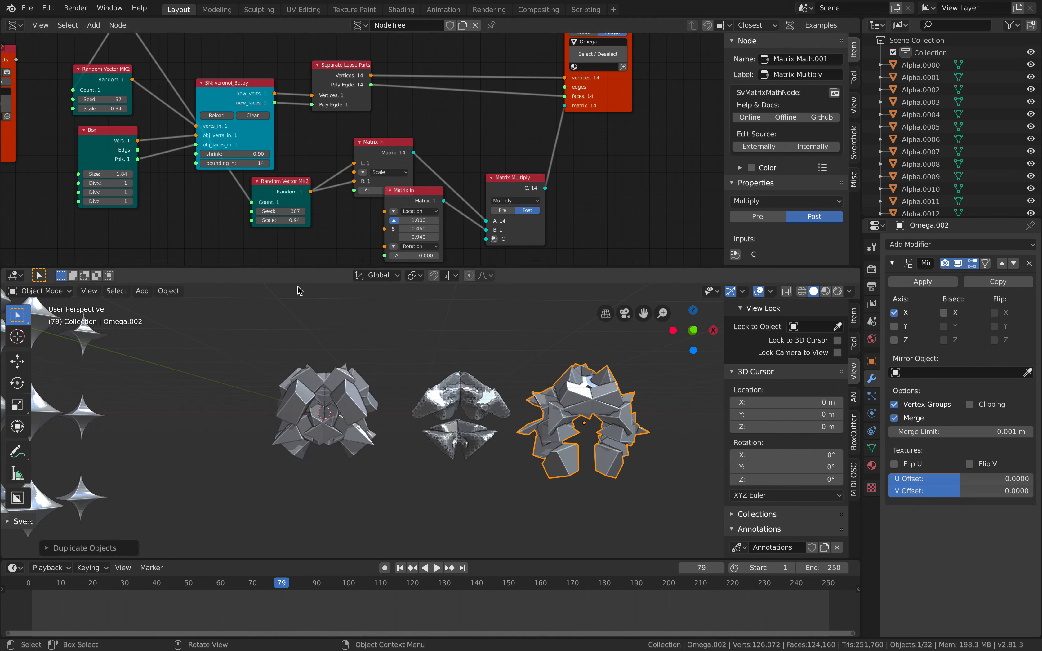
left_click(356, 446)
key("shift+d")
left_click(615, 379)
Move the new duplicate so it sits stacked directly on top of the earlier duplicate as an upper body.
middle_click_drag(615, 379, 554, 374)
key("g")
left_click(519, 426)
key("g")
left_click(529, 432)
key("g")
left_click(425, 436)
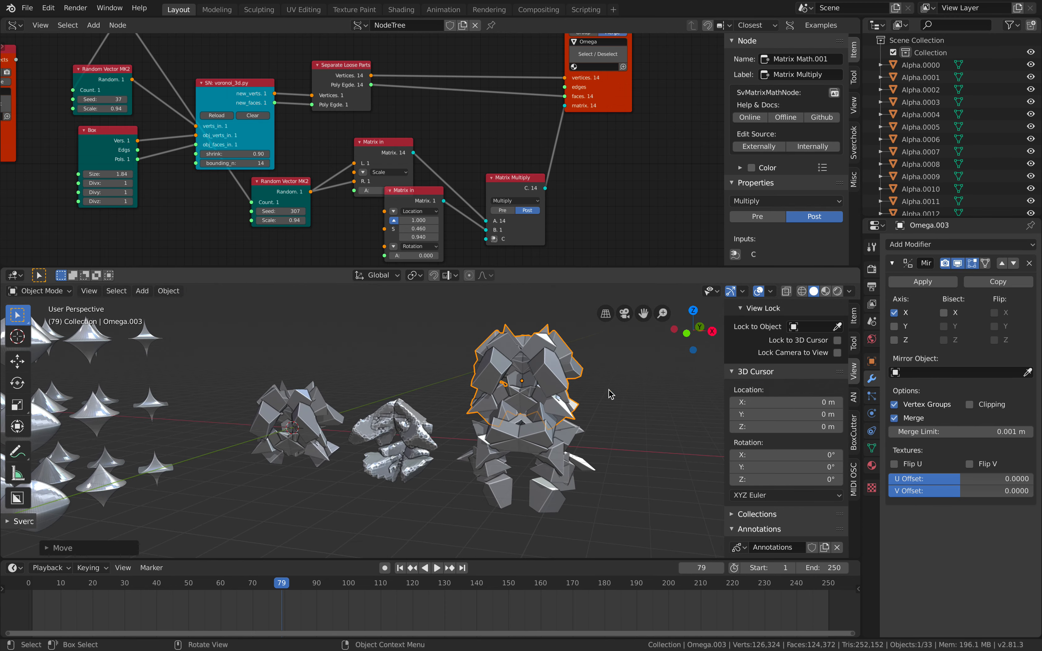
Join the two stacked duplicates into a single object, with the lower one as the active object.
middle_click_drag(611, 394, 564, 436)
left_click(549, 450, "shift")
key("ctrl+j")
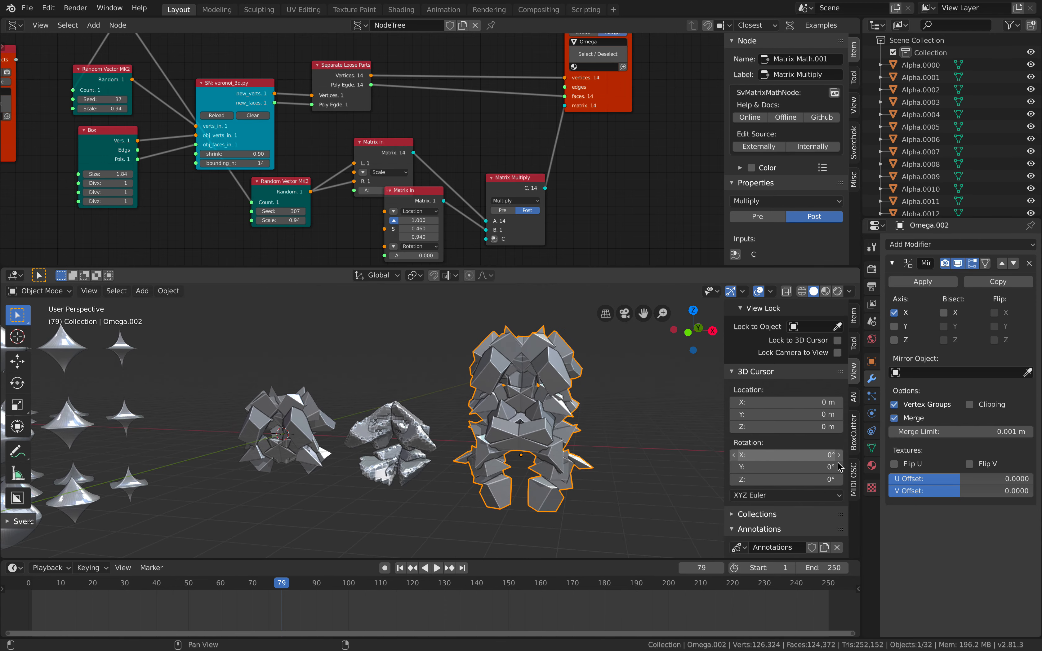
Voxel remesh the joined figure with a voxel size of 0.1 m and inspect it from the front.
left_click(872, 448)
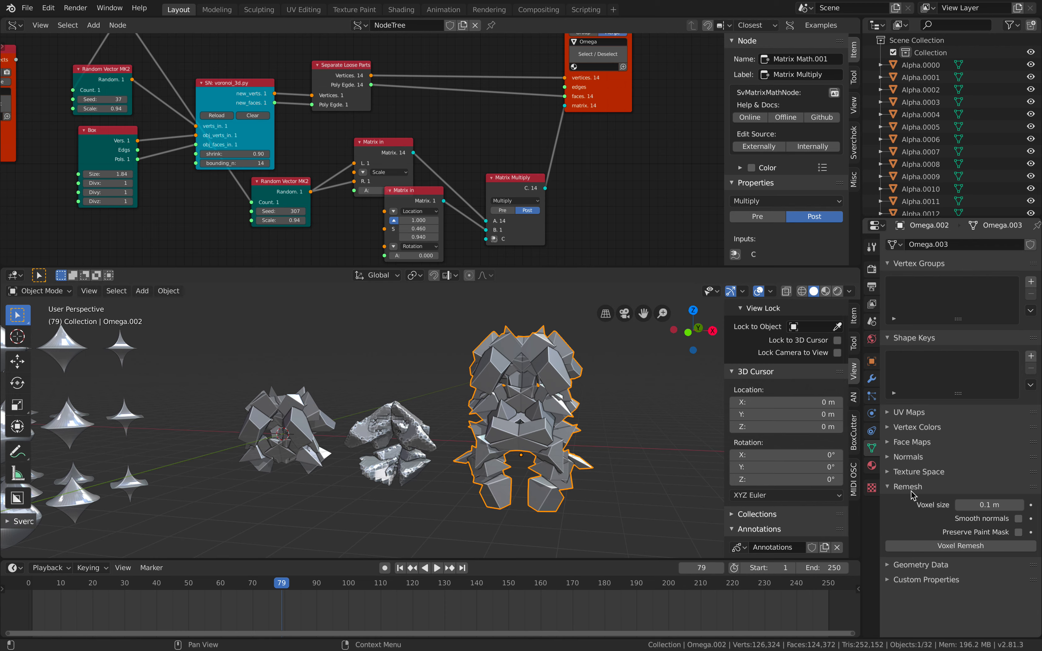
left_click(943, 545)
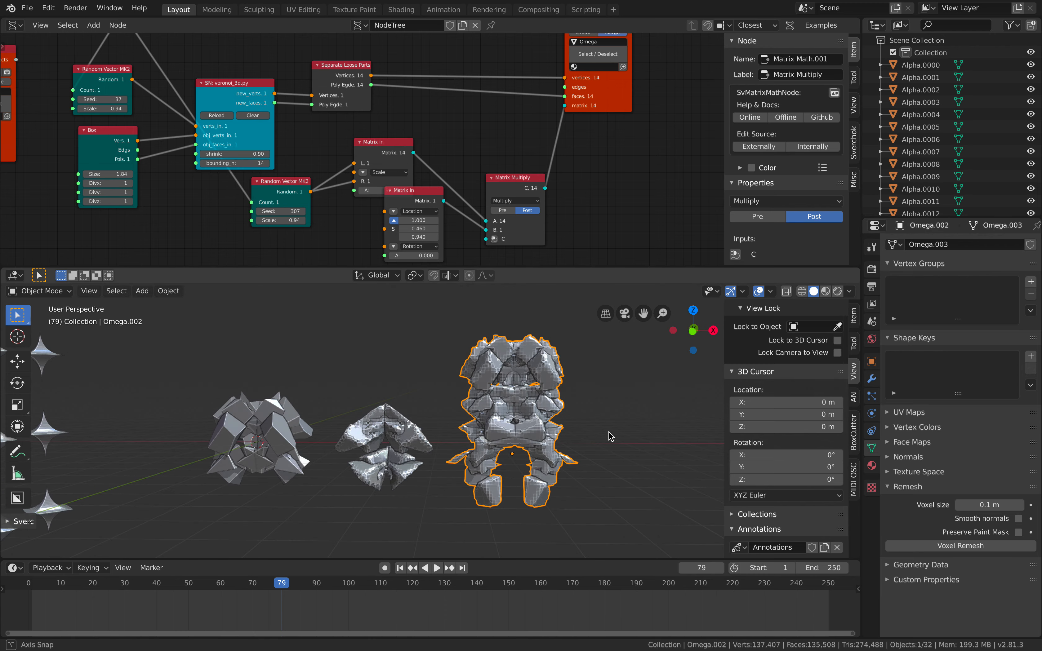
middle_click_drag(607, 432, 436, 456)
middle_click_drag(428, 424, 497, 392)
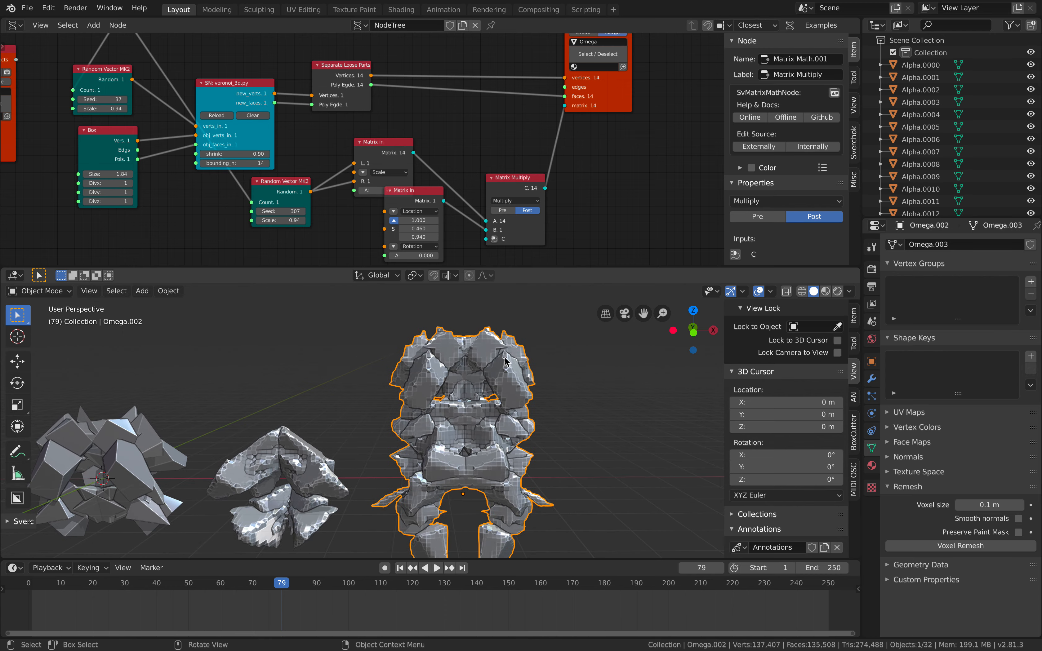
middle_click_drag(460, 359, 472, 294, "shift")
scroll(481, 512, "down", 1)
middle_click_drag(459, 469, 499, 474, "shift")
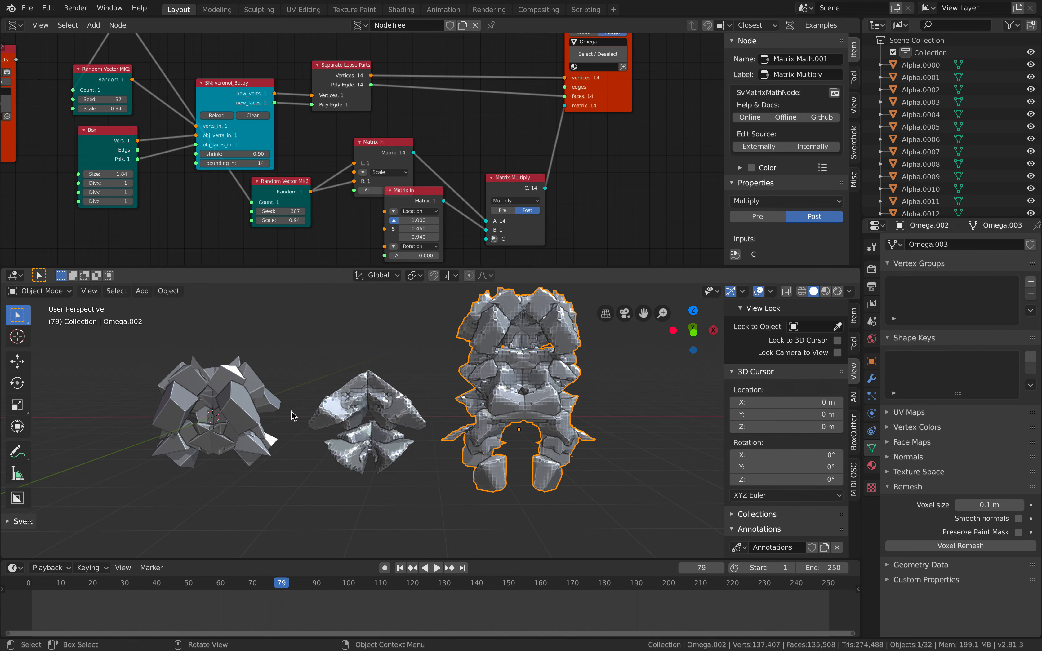
Select the live Omega form and set the Seed of the Random Vector node feeding Matrix in to 467.
middle_click_drag(291, 411, 424, 413, "shift")
scroll(424, 412, "up", 1)
left_click(356, 414)
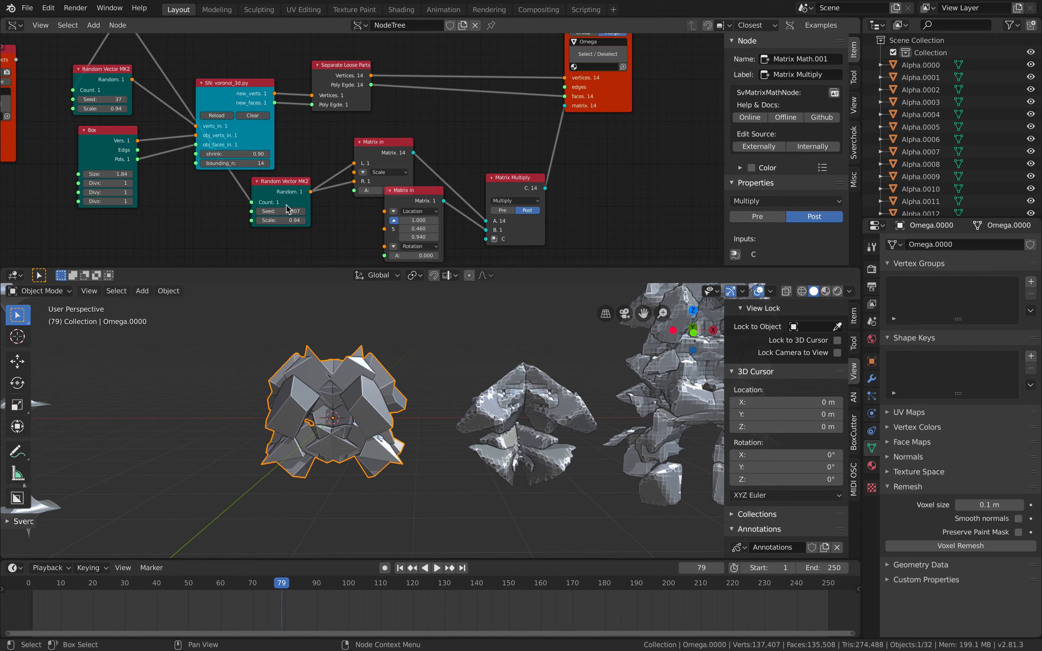
left_click_drag(289, 211, 313, 238)
scroll(527, 368, "down", 5)
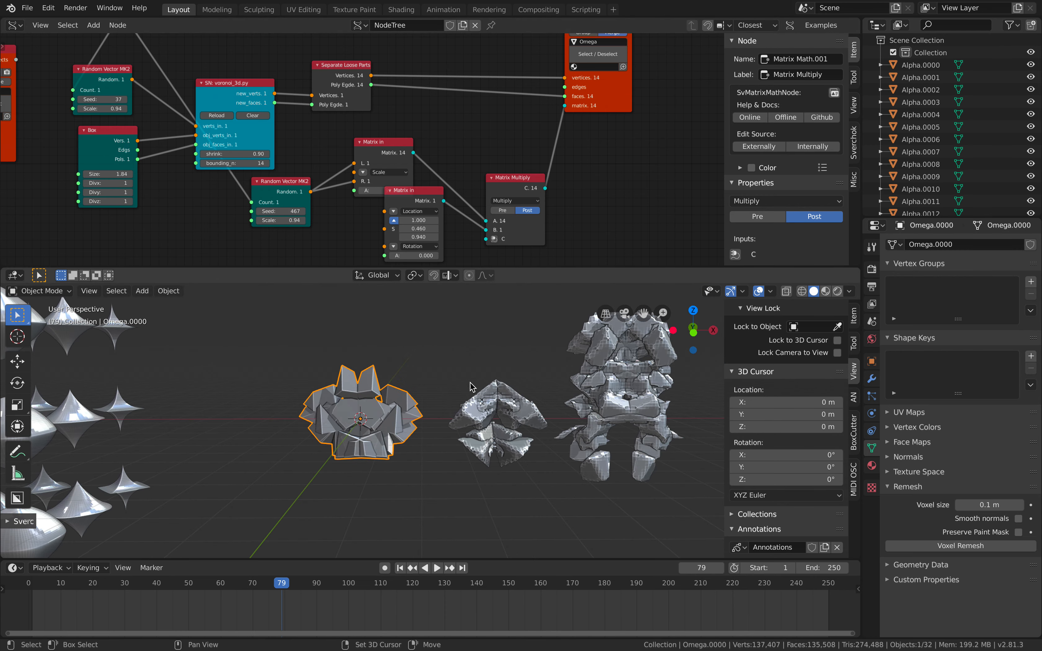